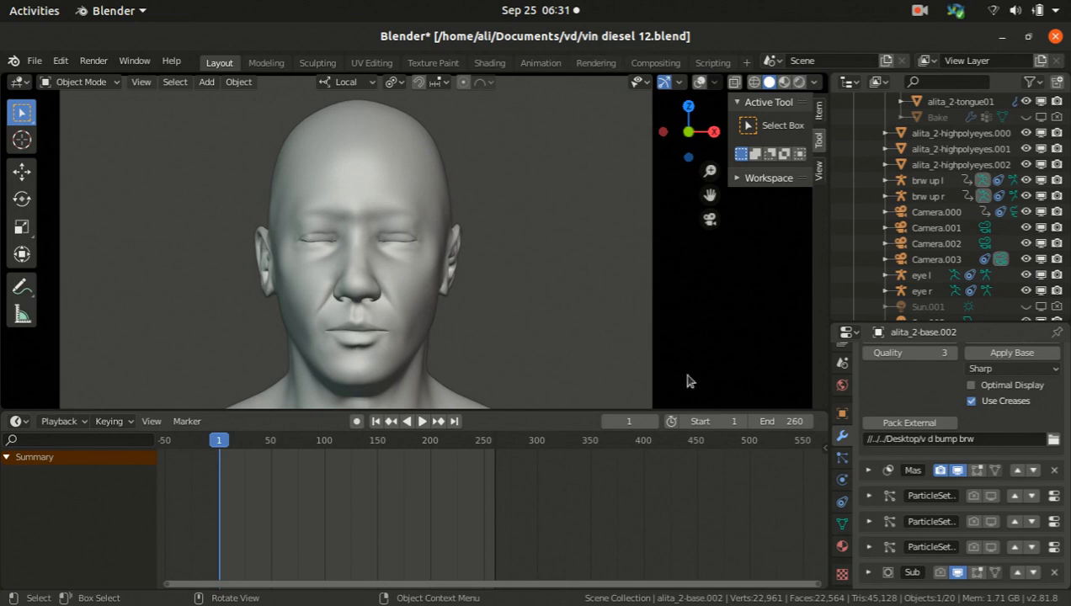
Set the head's "reshae 2" shape key to 0.000 and disable the Key 12 and Key 13 shape keys
{"action": "left_click", "coordinate": [841, 525]}
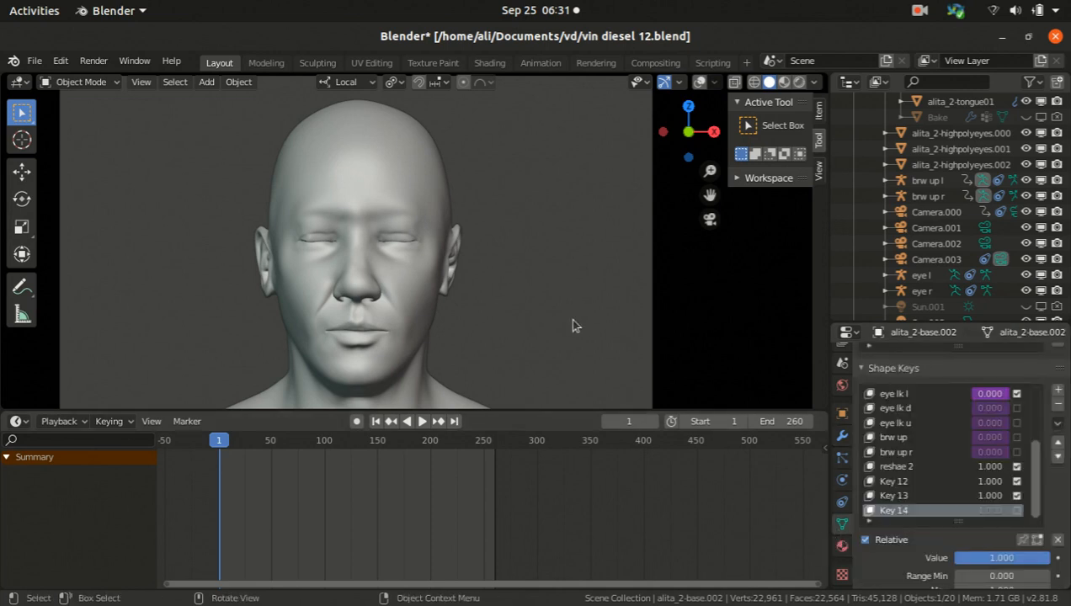
{"action": "left_click", "coordinate": [884, 469]}
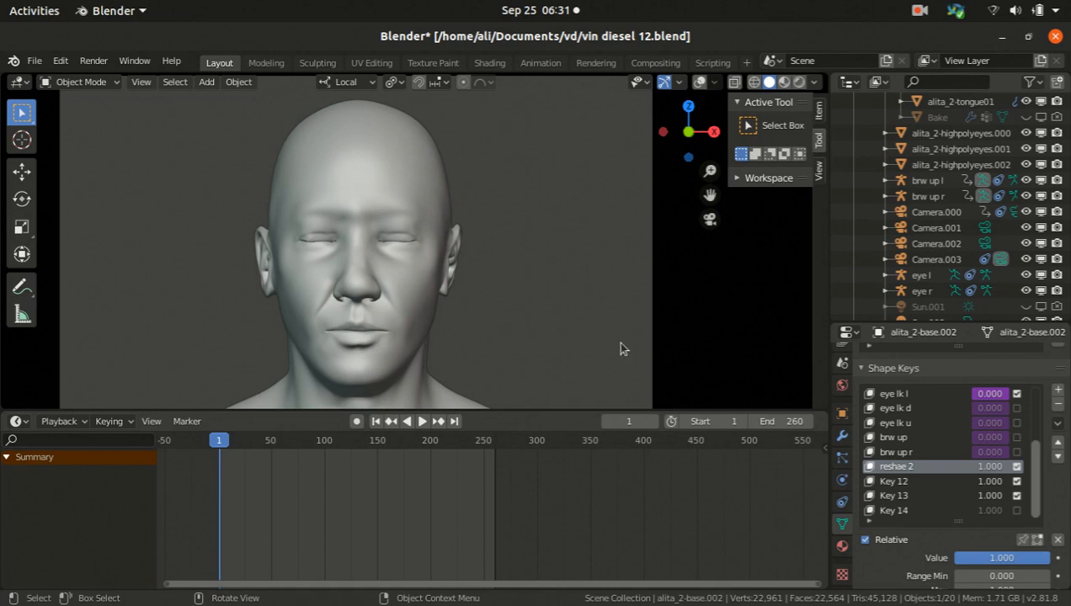
{"action": "left_click_drag", "start_coordinate": [991, 466], "coordinate": [913, 485]}
{"action": "left_click", "coordinate": [1017, 481]}
{"action": "left_click", "coordinate": [1016, 495]}
{"action": "key", "text": "KP_0"}
{"action": "key", "text": "KP_0"}
{"action": "key", "text": "KP_0"}
{"action": "scroll", "coordinate": [363, 235], "scroll_direction": "up", "scroll_amount": 1}
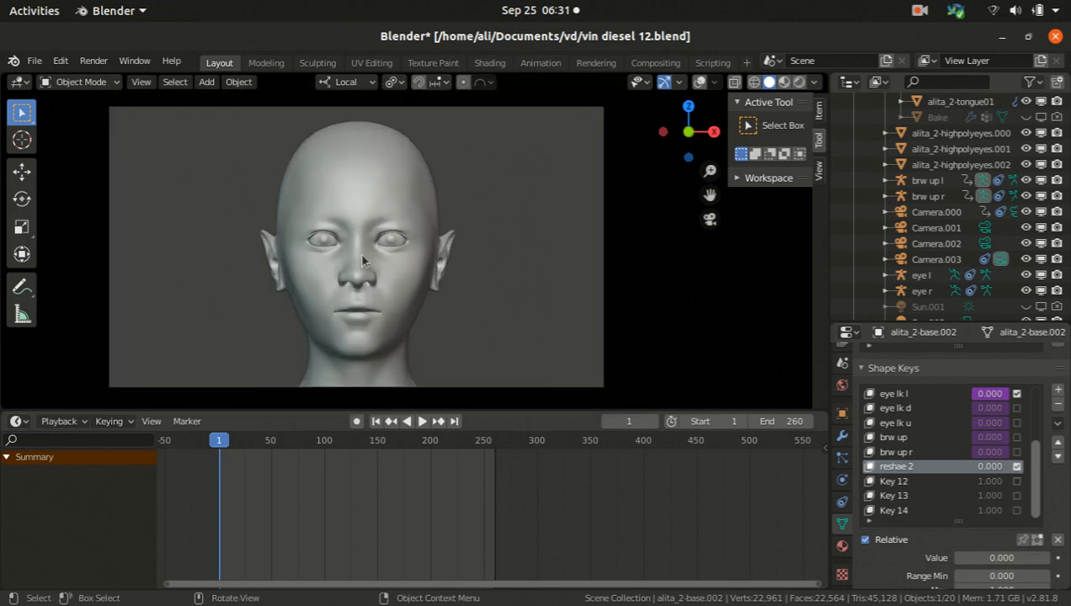
{"action": "scroll", "coordinate": [360, 256], "scroll_direction": "down", "scroll_amount": 1}
Turn the timeline area into an Image Editor and display alita.png in it
{"action": "left_click", "coordinate": [15, 421]}
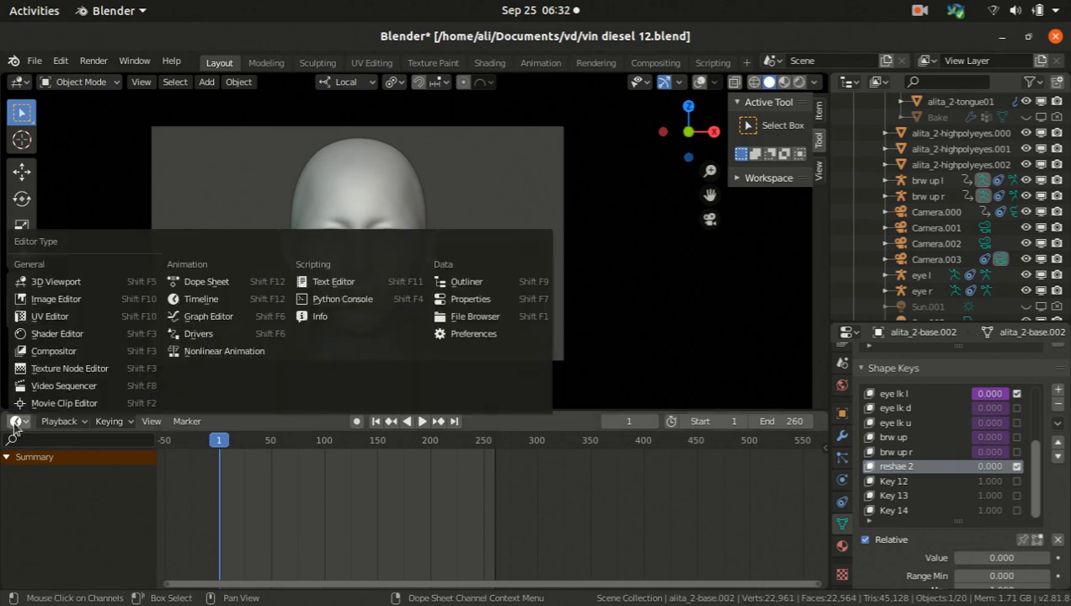
{"action": "left_click", "coordinate": [75, 301]}
{"action": "left_click", "coordinate": [315, 422]}
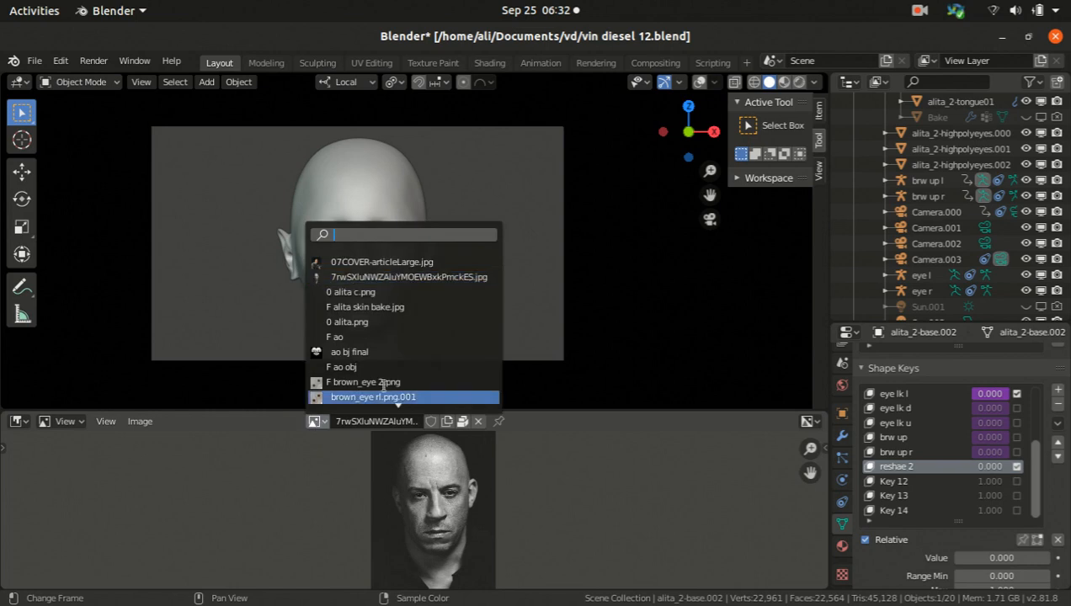
{"action": "left_click", "coordinate": [383, 324]}
{"action": "scroll", "coordinate": [415, 490], "scroll_direction": "down", "scroll_amount": 3}
{"action": "scroll", "coordinate": [415, 489], "scroll_direction": "up", "scroll_amount": 5}
{"action": "scroll", "coordinate": [415, 489], "scroll_direction": "up", "scroll_amount": 1}
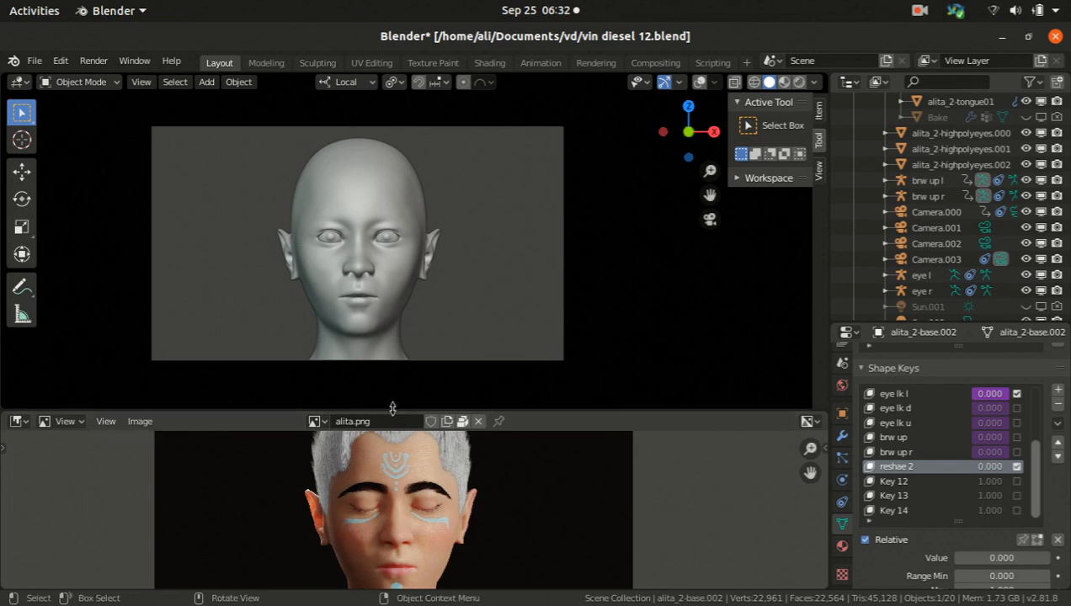
Enlarge the Image Editor area and frame the alita.png face for comparison with the head model
{"action": "left_click_drag", "start_coordinate": [389, 415], "coordinate": [394, 341]}
{"action": "scroll", "coordinate": [404, 421], "scroll_direction": "down", "scroll_amount": 2}
{"action": "scroll", "coordinate": [405, 421], "scroll_direction": "up", "scroll_amount": 2}
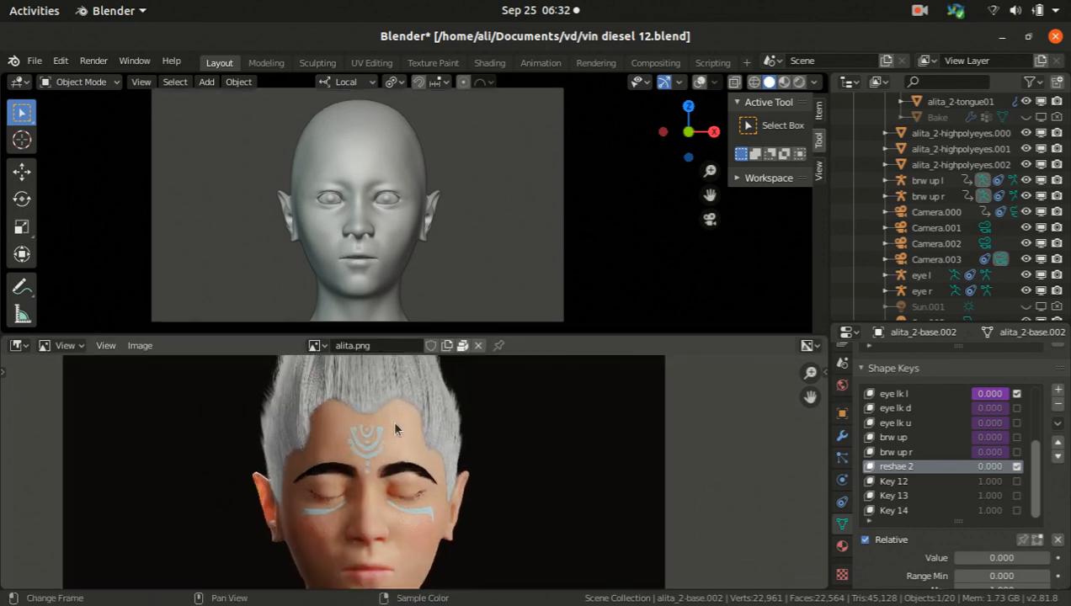
{"action": "scroll", "coordinate": [365, 426], "scroll_direction": "down", "scroll_amount": 1}
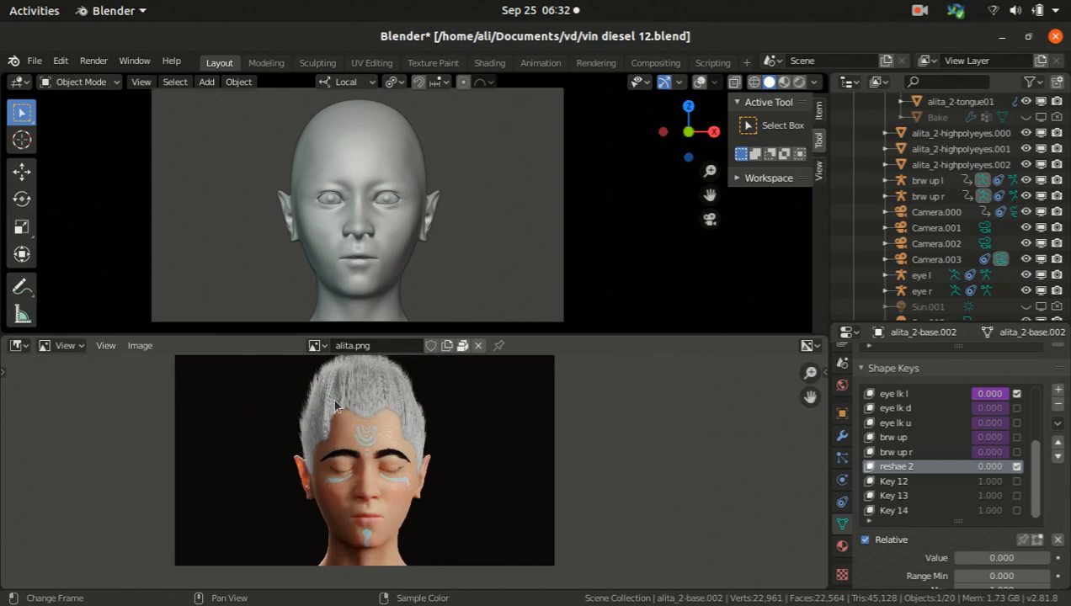
{"action": "scroll", "coordinate": [380, 471], "scroll_direction": "up", "scroll_amount": 1}
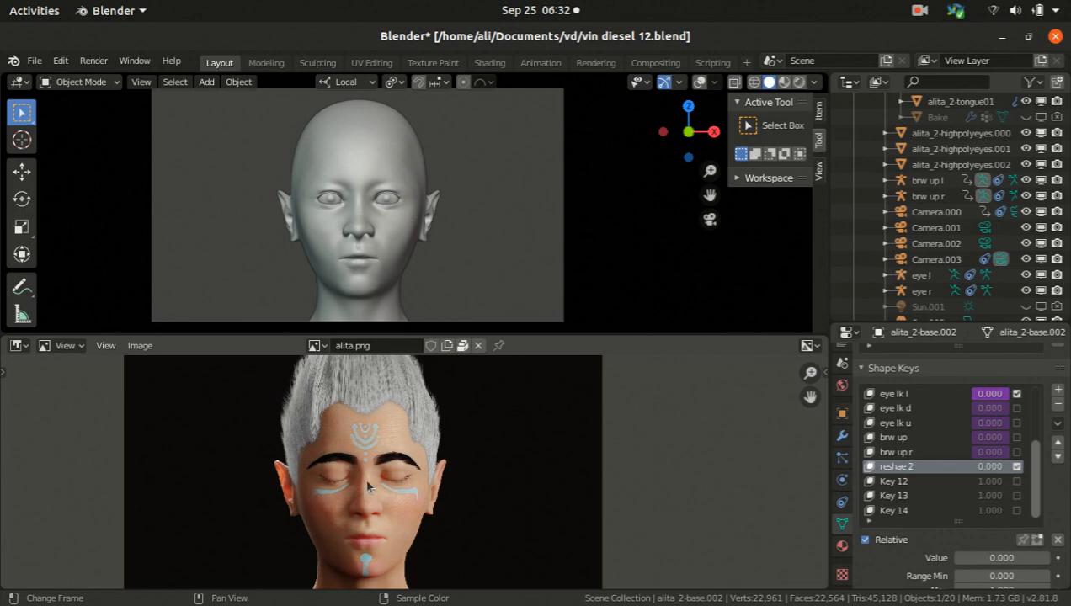
{"action": "scroll", "coordinate": [364, 446], "scroll_direction": "down", "scroll_amount": 1}
{"action": "scroll", "coordinate": [367, 459], "scroll_direction": "up", "scroll_amount": 1}
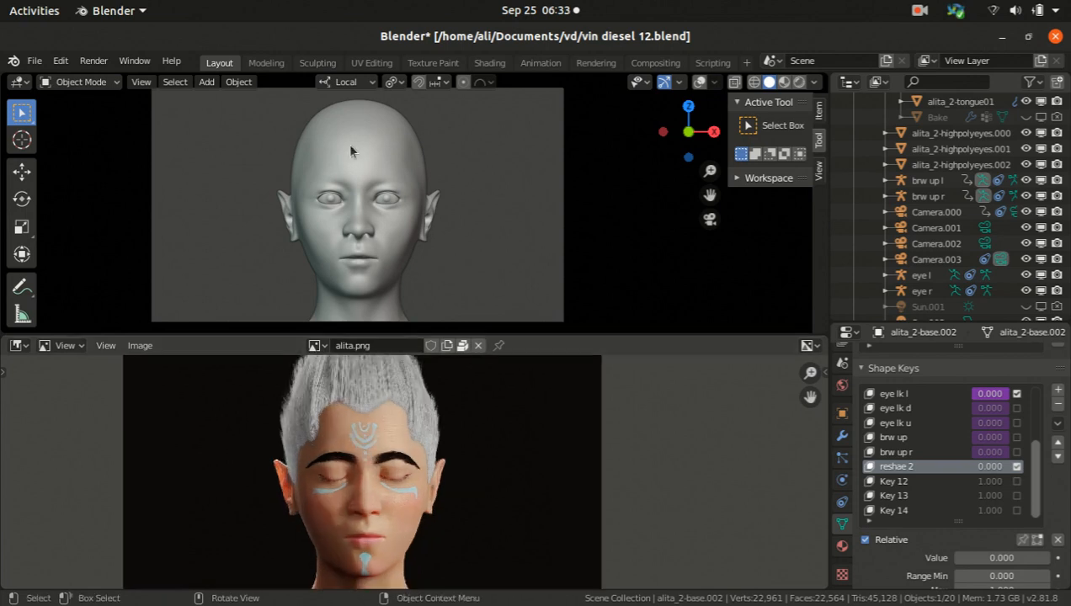
{"action": "scroll", "coordinate": [402, 480], "scroll_direction": "down", "scroll_amount": 1}
{"action": "scroll", "coordinate": [371, 443], "scroll_direction": "up", "scroll_amount": 1}
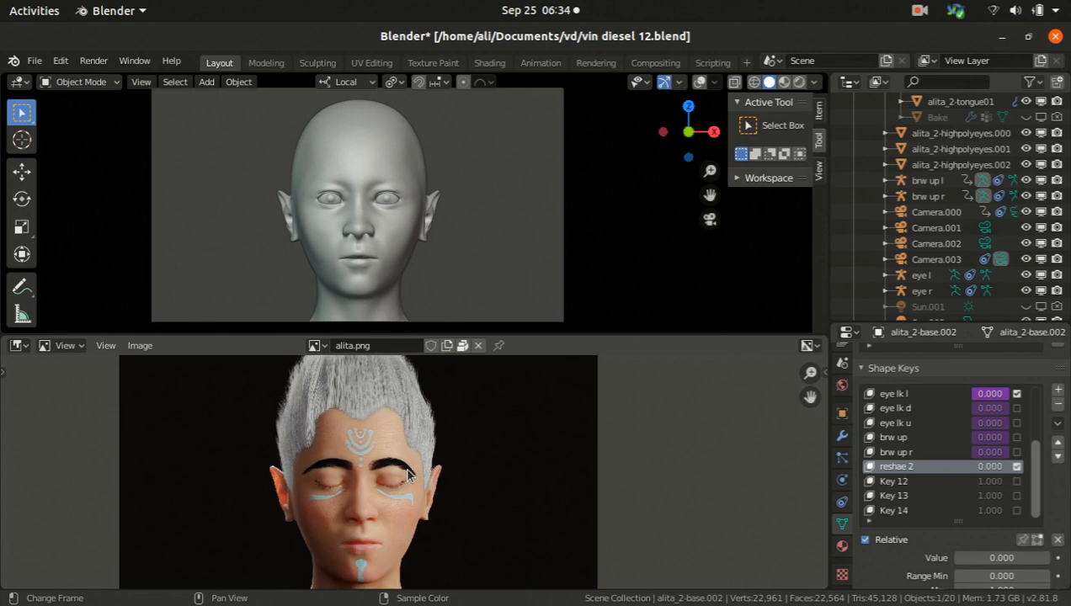
Show the black-and-white portrait 7rwSXluNWZAluYMOEWBxkPmckES.jpg as reference and set the "reshae 2" shape key to 1.000
{"action": "left_click", "coordinate": [17, 345]}
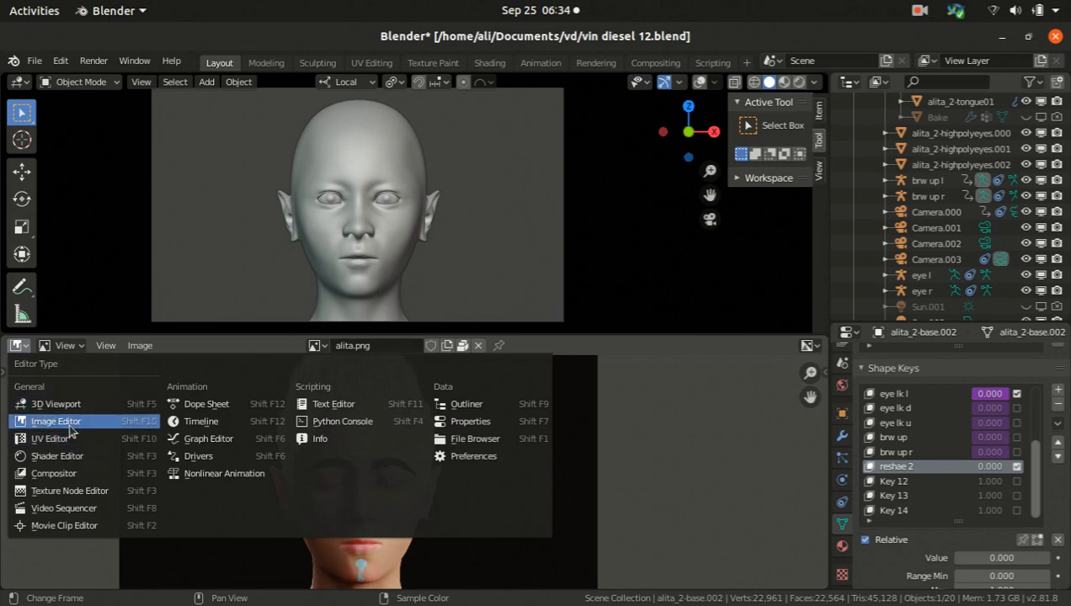
{"action": "left_click", "coordinate": [319, 345]}
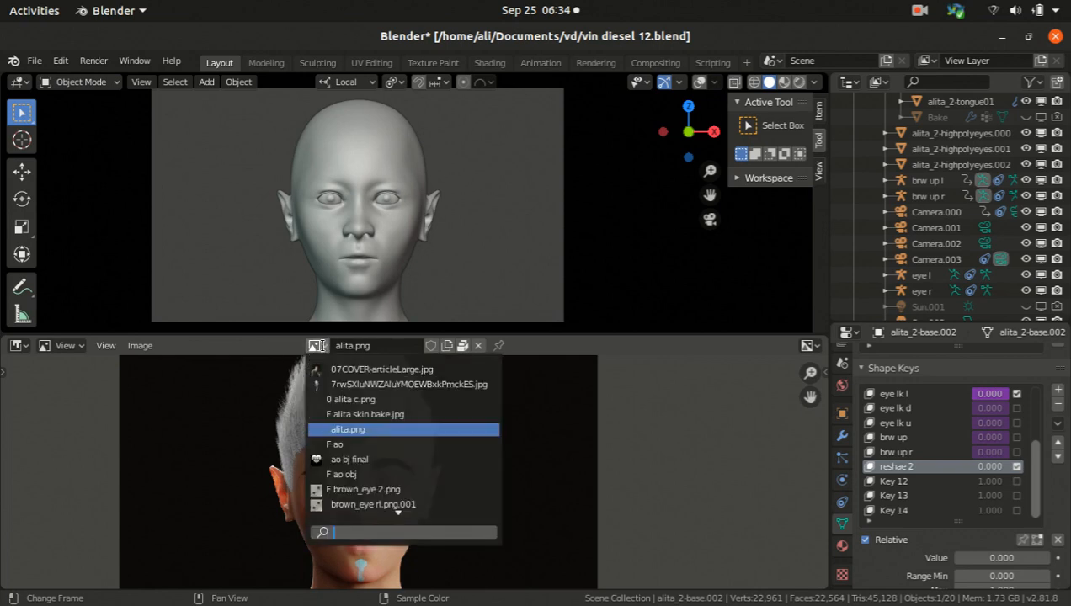
{"action": "left_click", "coordinate": [340, 385]}
{"action": "scroll", "coordinate": [343, 460], "scroll_direction": "down", "scroll_amount": 5}
{"action": "scroll", "coordinate": [354, 447], "scroll_direction": "up", "scroll_amount": 2}
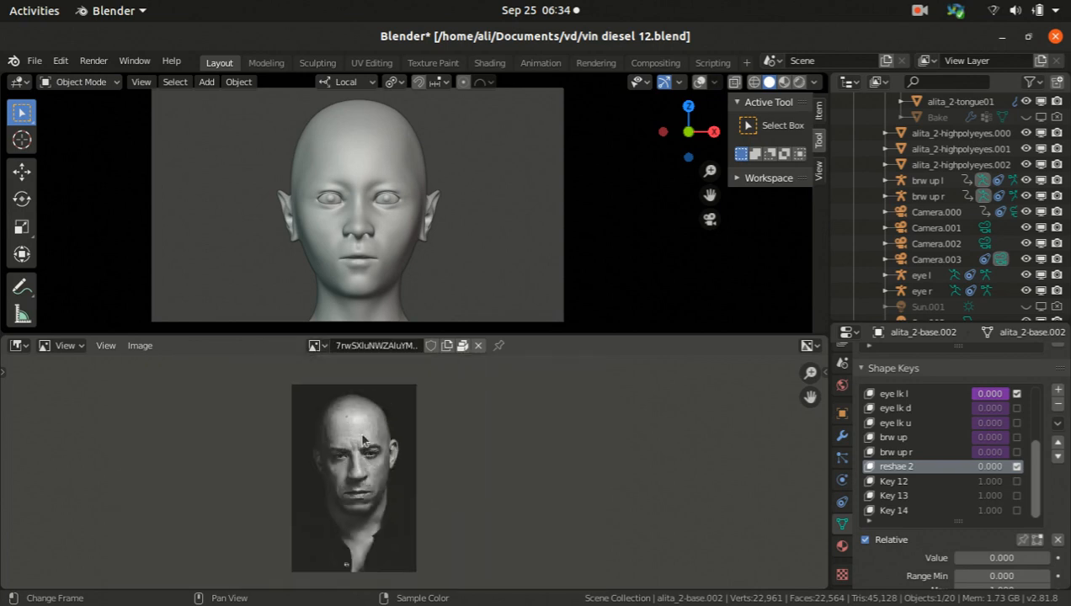
{"action": "scroll", "coordinate": [358, 438], "scroll_direction": "up", "scroll_amount": 2}
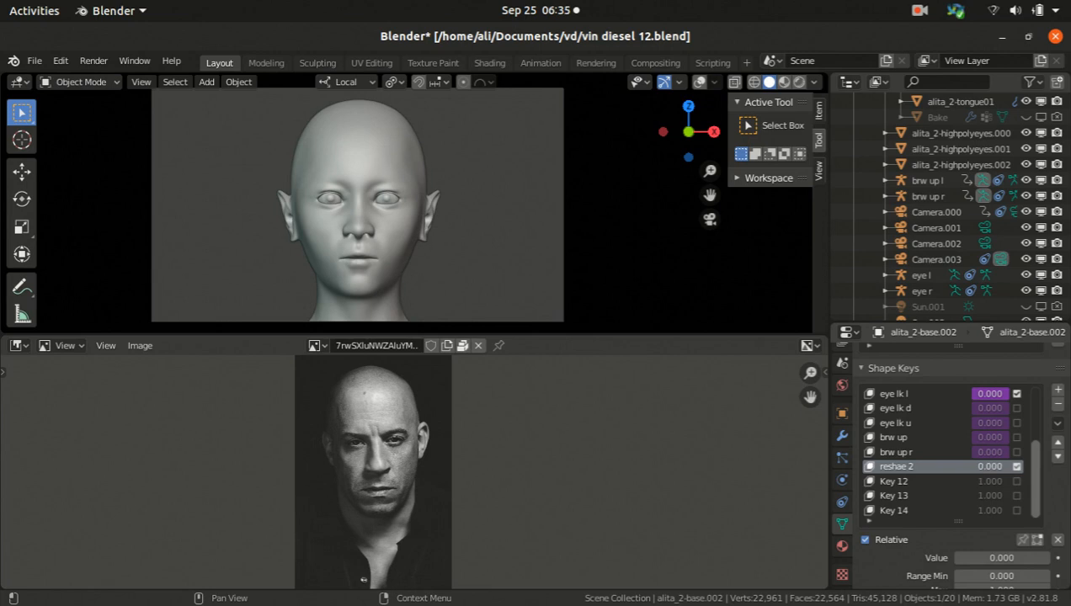
{"action": "left_click_drag", "start_coordinate": [979, 470], "coordinate": [1023, 468]}
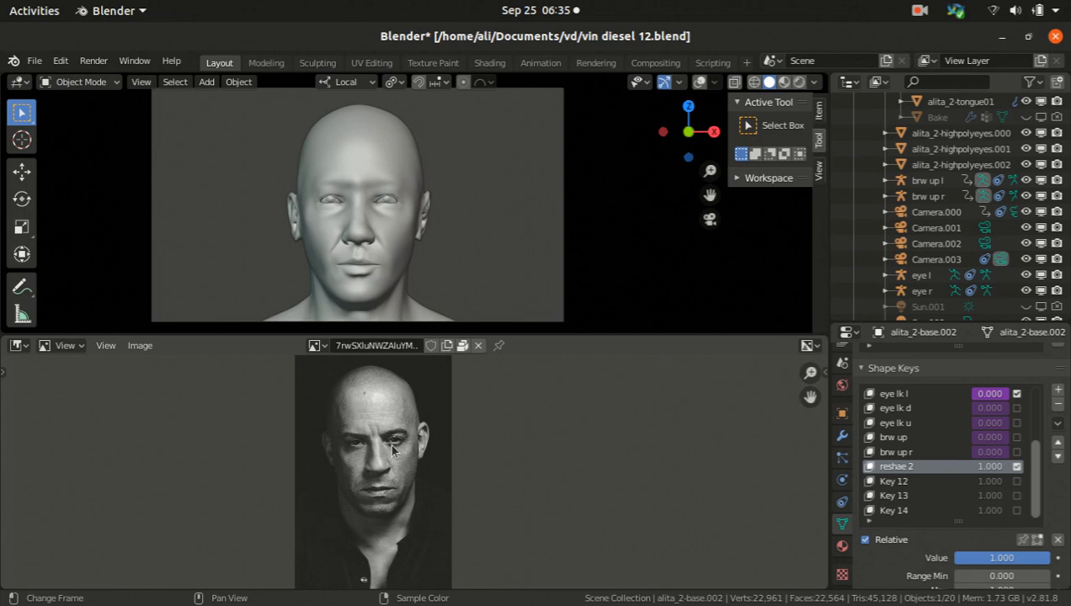
Display 07COVER-articleLarge.jpg as the reference image and examine the face up close
{"action": "left_click", "coordinate": [315, 346]}
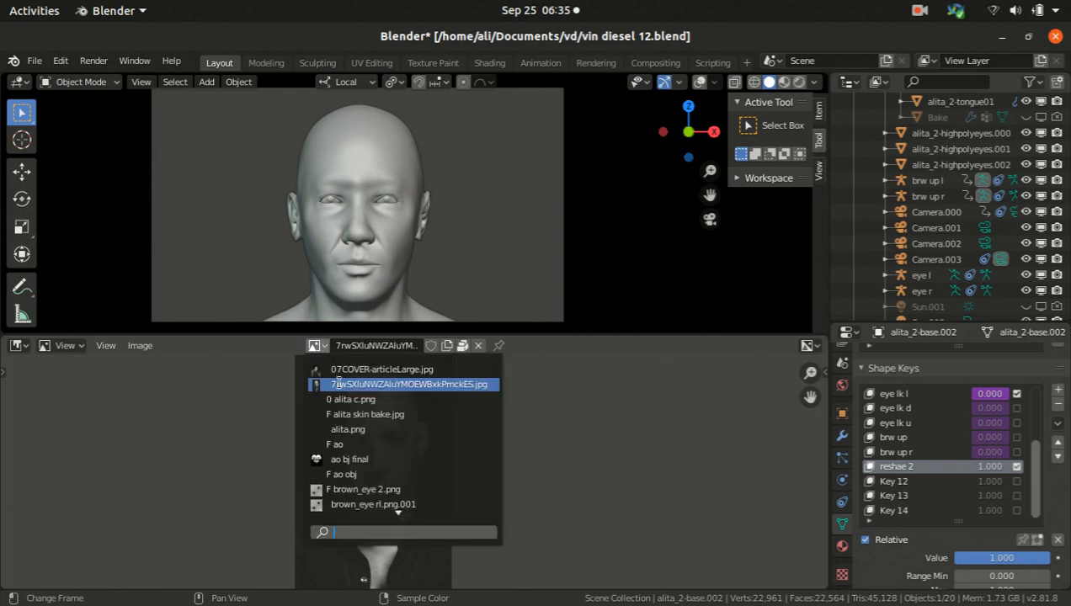
{"action": "left_click", "coordinate": [320, 370]}
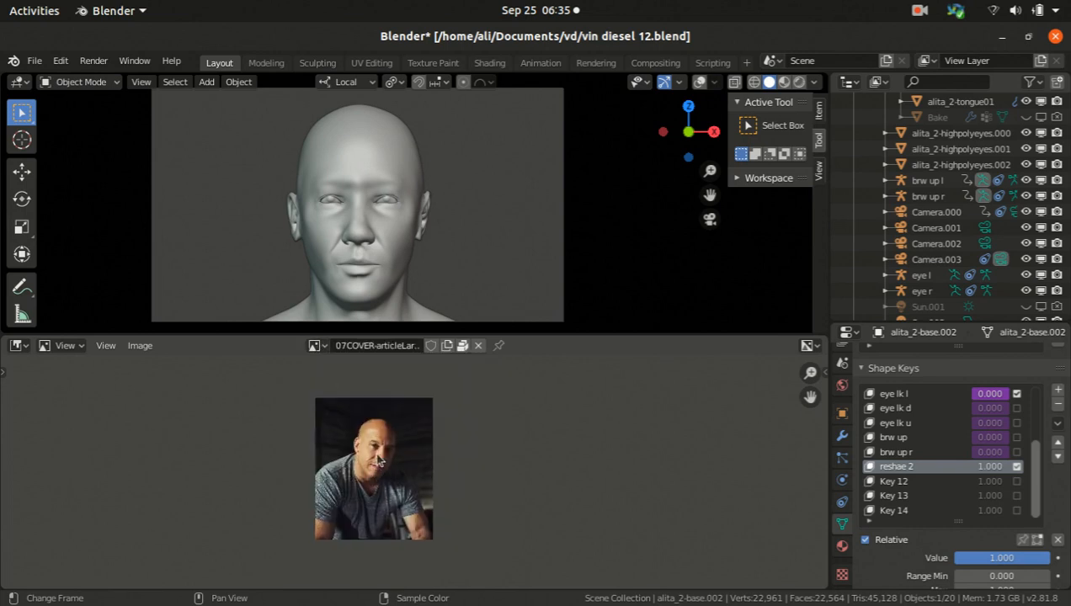
{"action": "scroll", "coordinate": [371, 454], "scroll_direction": "up", "scroll_amount": 6}
{"action": "scroll", "coordinate": [361, 469], "scroll_direction": "down", "scroll_amount": 4}
{"action": "scroll", "coordinate": [386, 524], "scroll_direction": "up", "scroll_amount": 3}
{"action": "scroll", "coordinate": [365, 489], "scroll_direction": "down", "scroll_amount": 2}
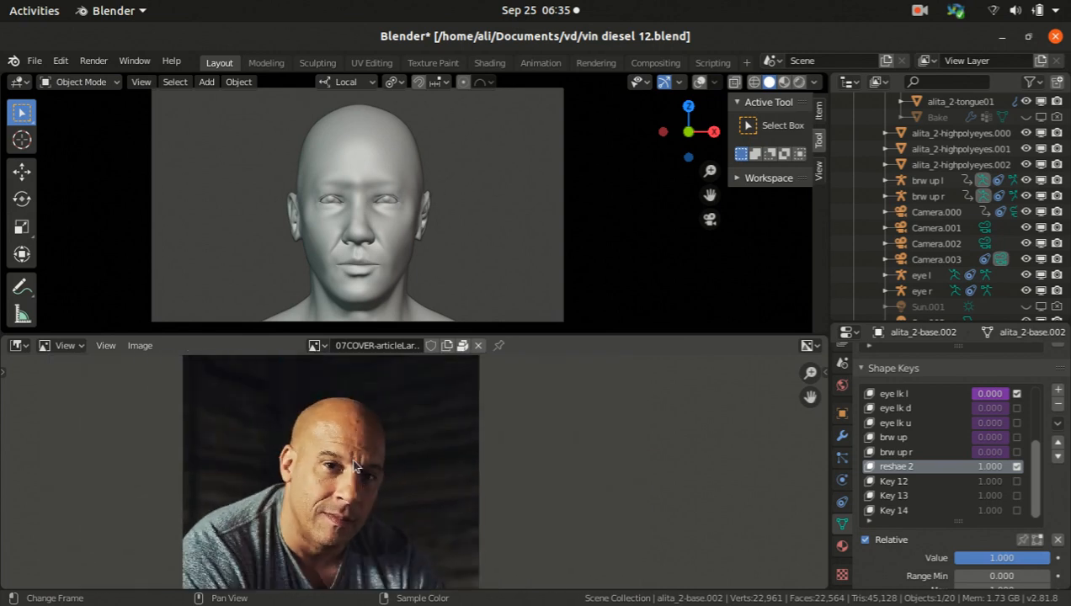
{"action": "middle_click_drag", "start_coordinate": [342, 461], "coordinate": [352, 453]}
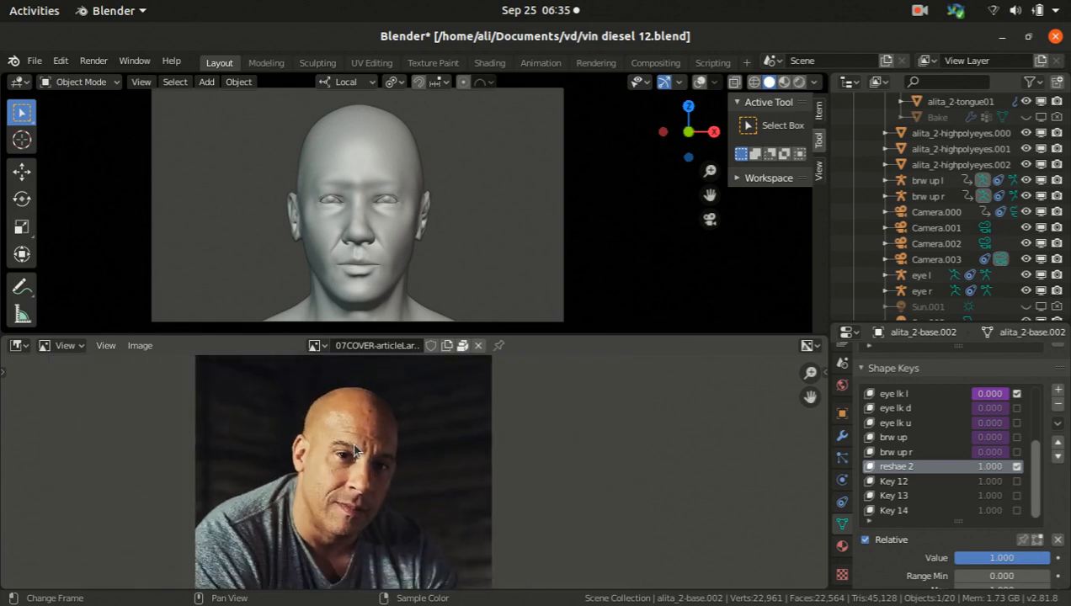
{"action": "scroll", "coordinate": [364, 443], "scroll_direction": "up", "scroll_amount": 1}
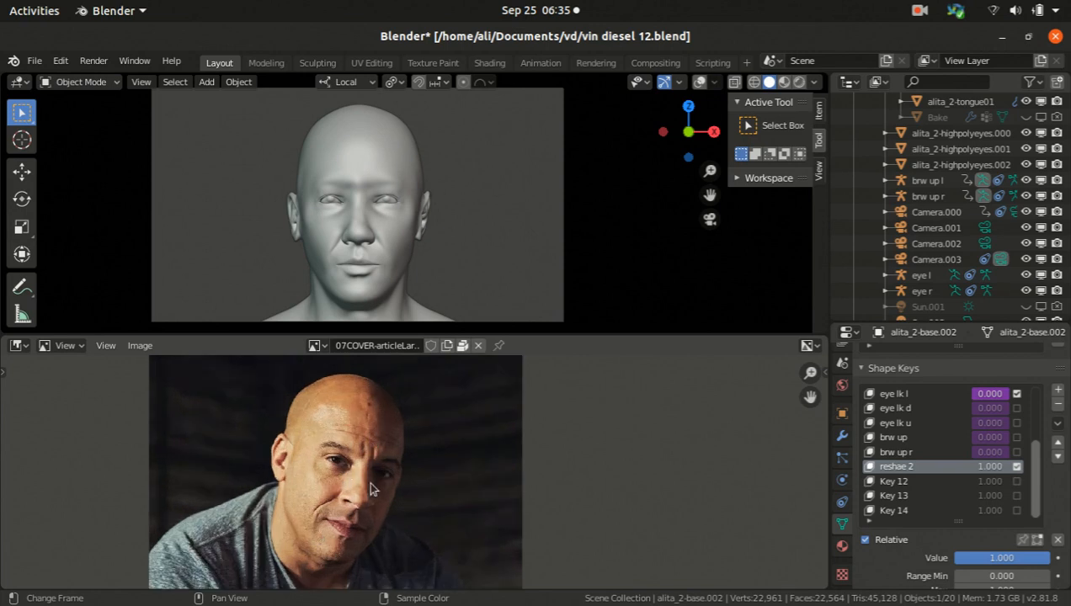
{"action": "scroll", "coordinate": [366, 476], "scroll_direction": "down", "scroll_amount": 1}
{"action": "scroll", "coordinate": [362, 477], "scroll_direction": "up", "scroll_amount": 1}
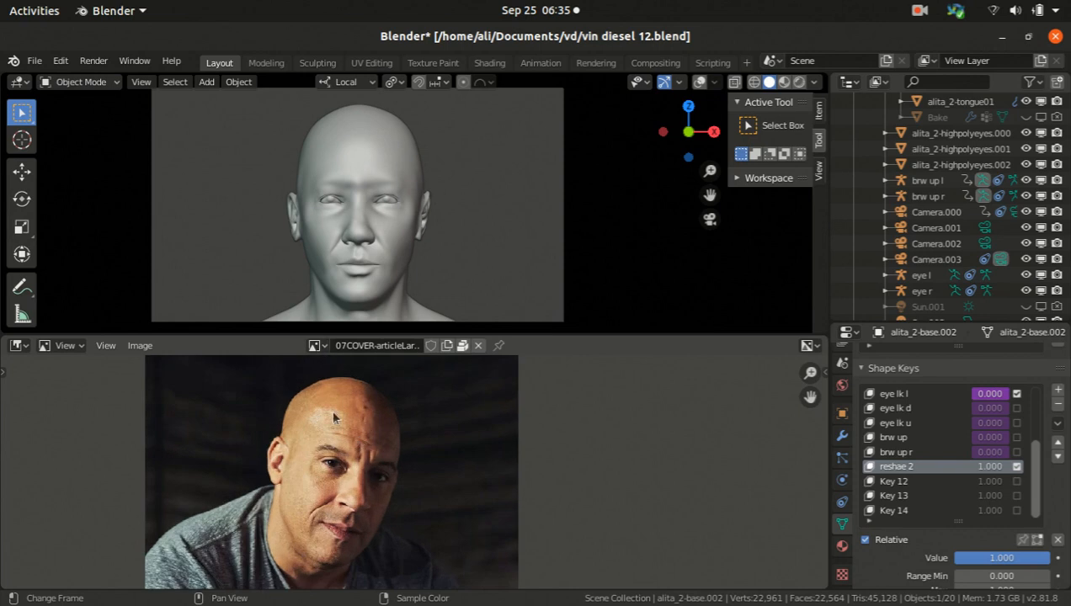
{"action": "scroll", "coordinate": [334, 455], "scroll_direction": "down", "scroll_amount": 2}
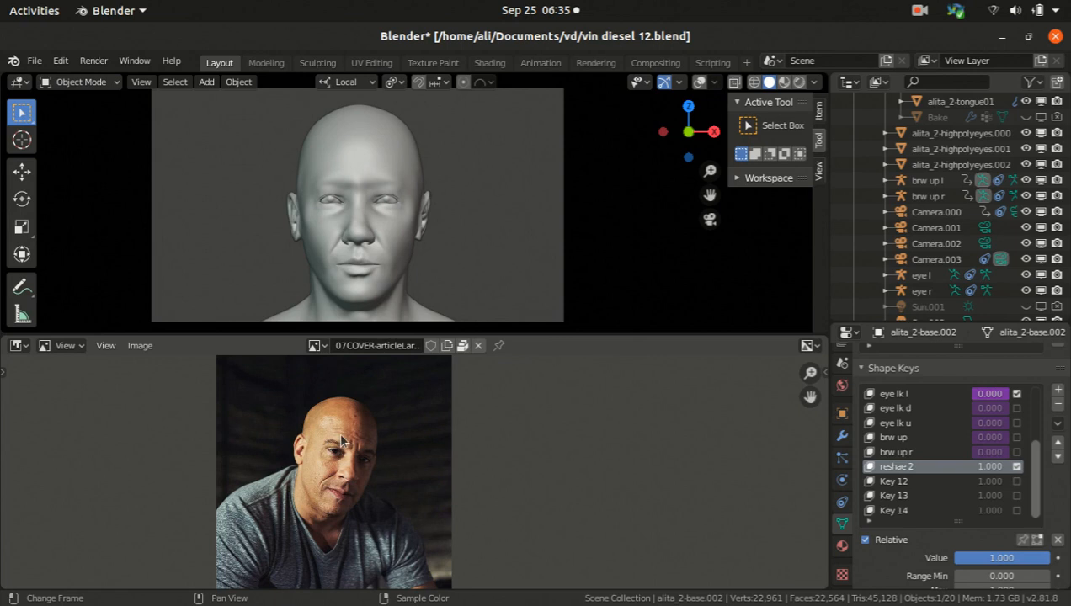
{"action": "scroll", "coordinate": [346, 429], "scroll_direction": "up", "scroll_amount": 1}
Display eM472Y4Zm4K026MnS0STFuuHilX.jpg as the reference image and examine its frontal facial features
{"action": "left_click", "coordinate": [318, 346]}
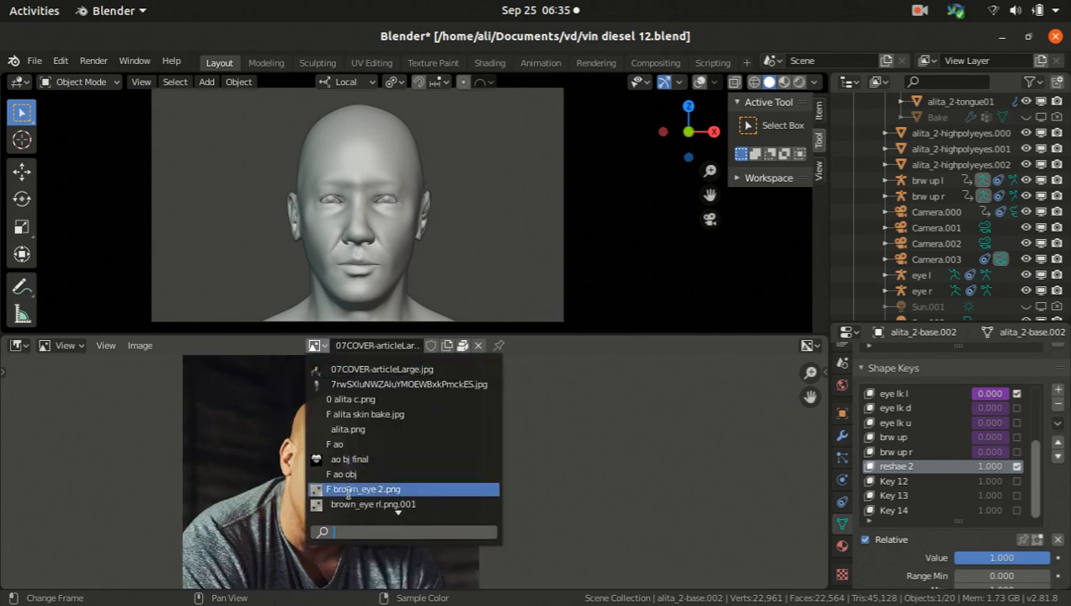
{"action": "scroll", "coordinate": [351, 497], "scroll_direction": "down", "scroll_amount": 5}
{"action": "left_click", "coordinate": [341, 400]}
{"action": "scroll", "coordinate": [341, 472], "scroll_direction": "down", "scroll_amount": 4}
{"action": "scroll", "coordinate": [341, 458], "scroll_direction": "up", "scroll_amount": 2}
{"action": "scroll", "coordinate": [345, 466], "scroll_direction": "up", "scroll_amount": 3}
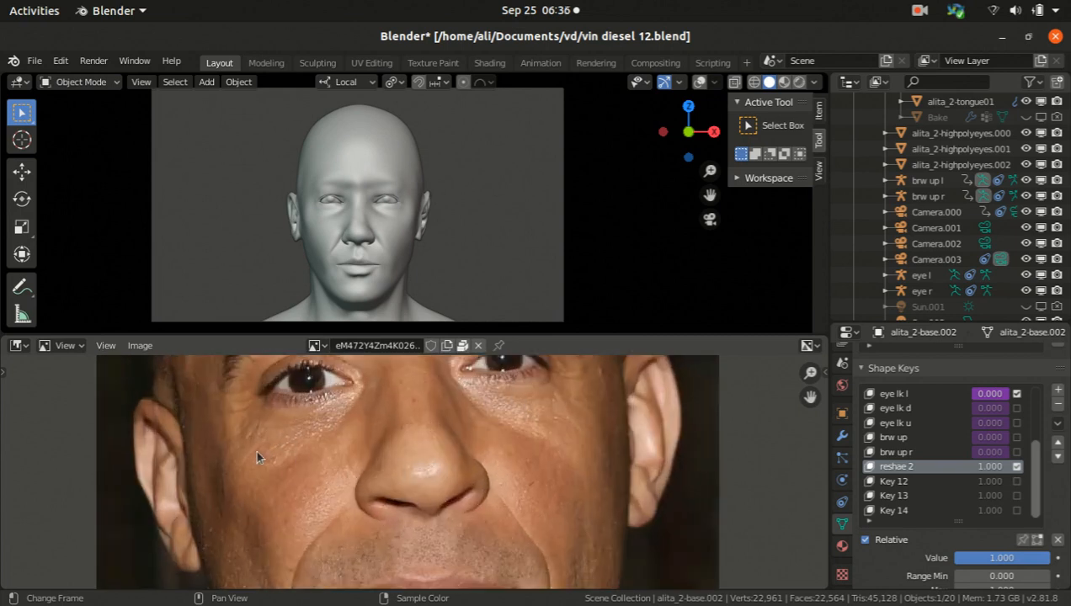
{"action": "scroll", "coordinate": [370, 482], "scroll_direction": "down", "scroll_amount": 7}
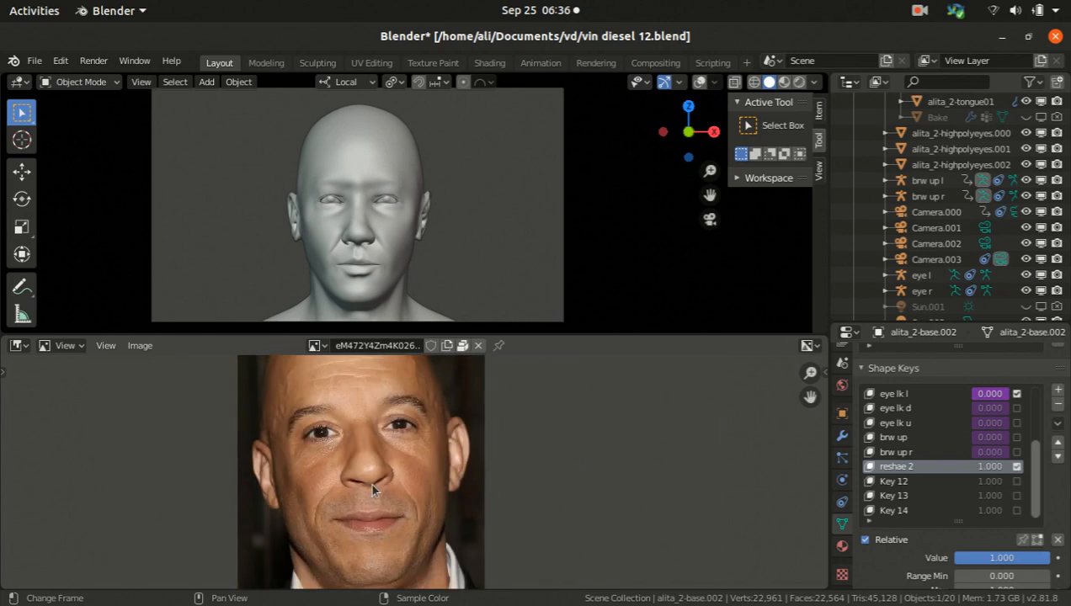
{"action": "scroll", "coordinate": [374, 497], "scroll_direction": "up", "scroll_amount": 2}
Display gettyimages-666304162.jpg as the reference image and examine the smiling face, both up close and as a whole
{"action": "left_click", "coordinate": [316, 347]}
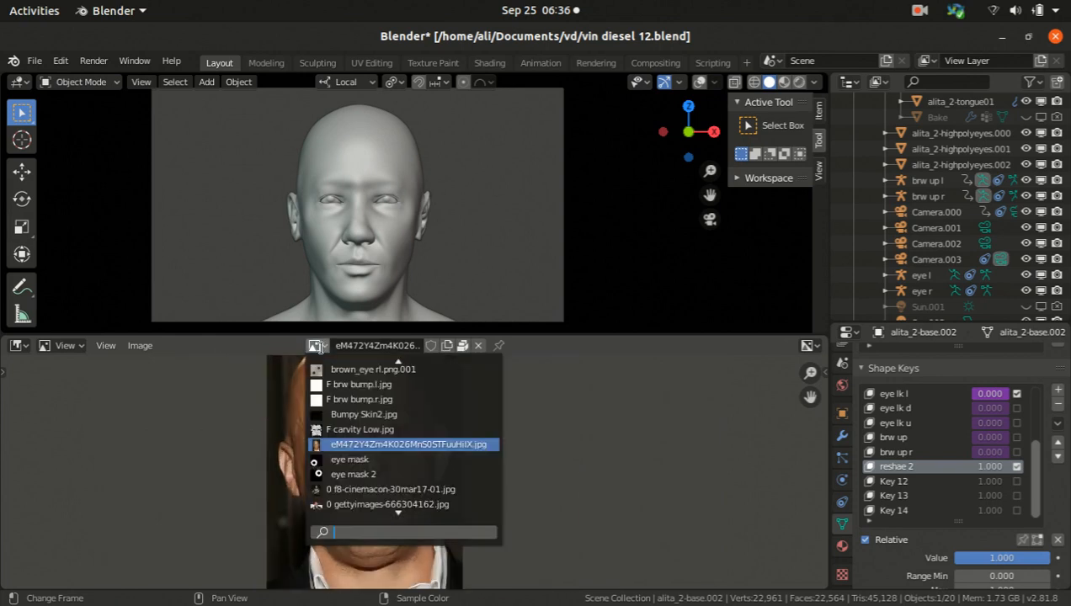
{"action": "left_click", "coordinate": [357, 505]}
{"action": "scroll", "coordinate": [357, 495], "scroll_direction": "down", "scroll_amount": 3}
{"action": "scroll", "coordinate": [365, 441], "scroll_direction": "up", "scroll_amount": 3}
{"action": "scroll", "coordinate": [346, 474], "scroll_direction": "down", "scroll_amount": 4}
{"action": "scroll", "coordinate": [345, 474], "scroll_direction": "up", "scroll_amount": 3}
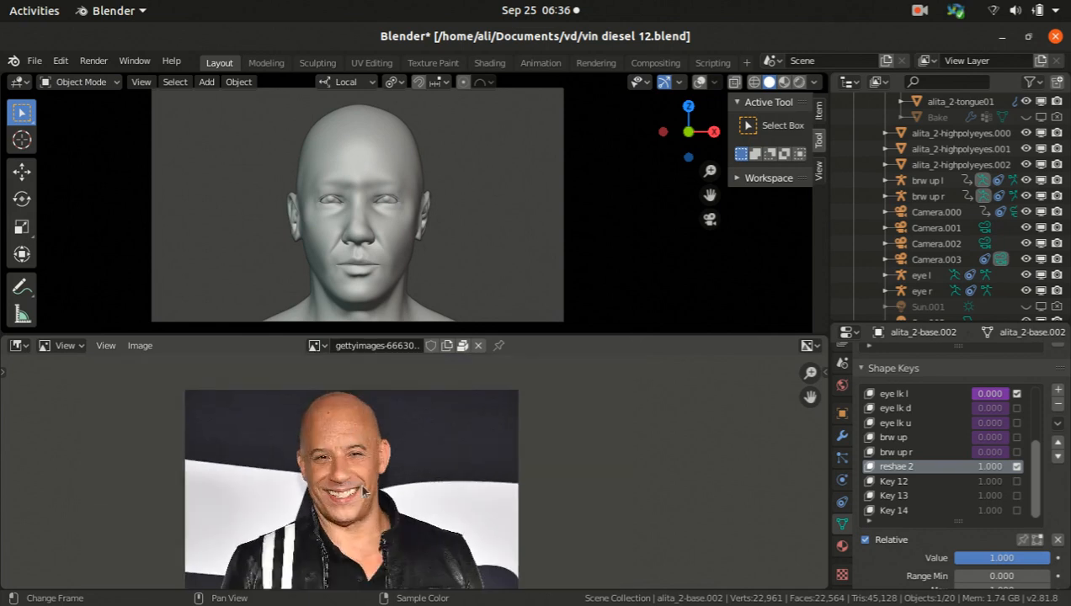
{"action": "scroll", "coordinate": [352, 490], "scroll_direction": "down", "scroll_amount": 2}
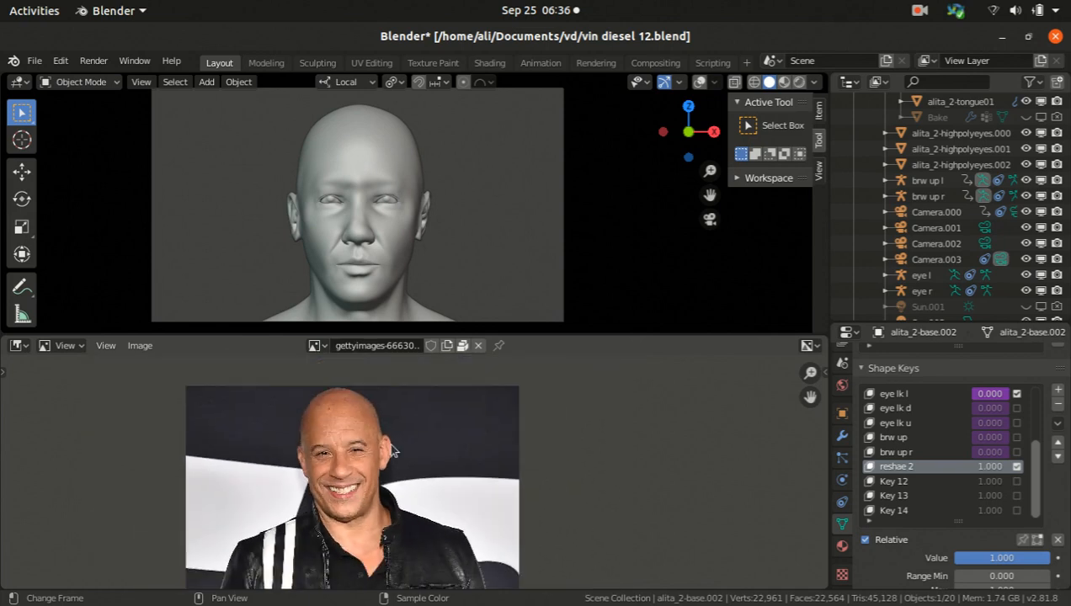
{"action": "scroll", "coordinate": [379, 459], "scroll_direction": "up", "scroll_amount": 4}
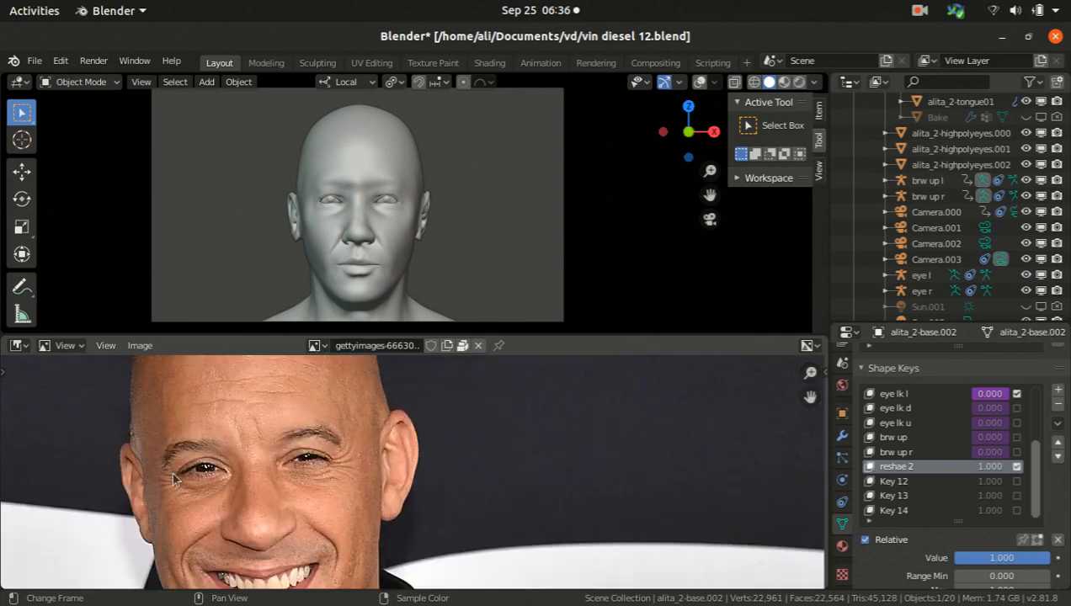
{"action": "scroll", "coordinate": [322, 468], "scroll_direction": "down", "scroll_amount": 6}
{"action": "scroll", "coordinate": [311, 459], "scroll_direction": "up", "scroll_amount": 3}
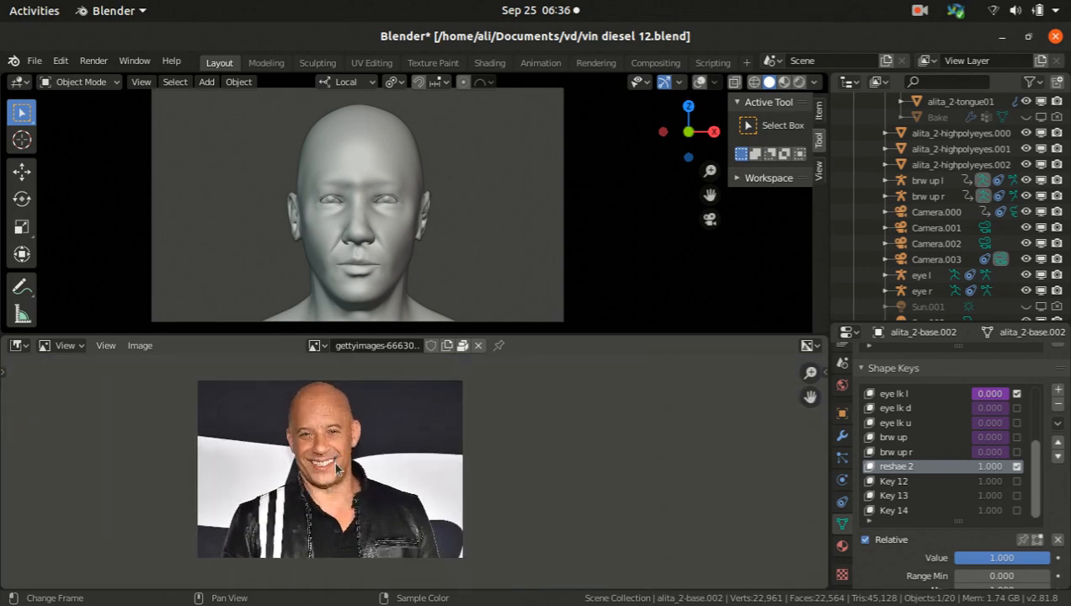
{"action": "scroll", "coordinate": [312, 454], "scroll_direction": "up", "scroll_amount": 2}
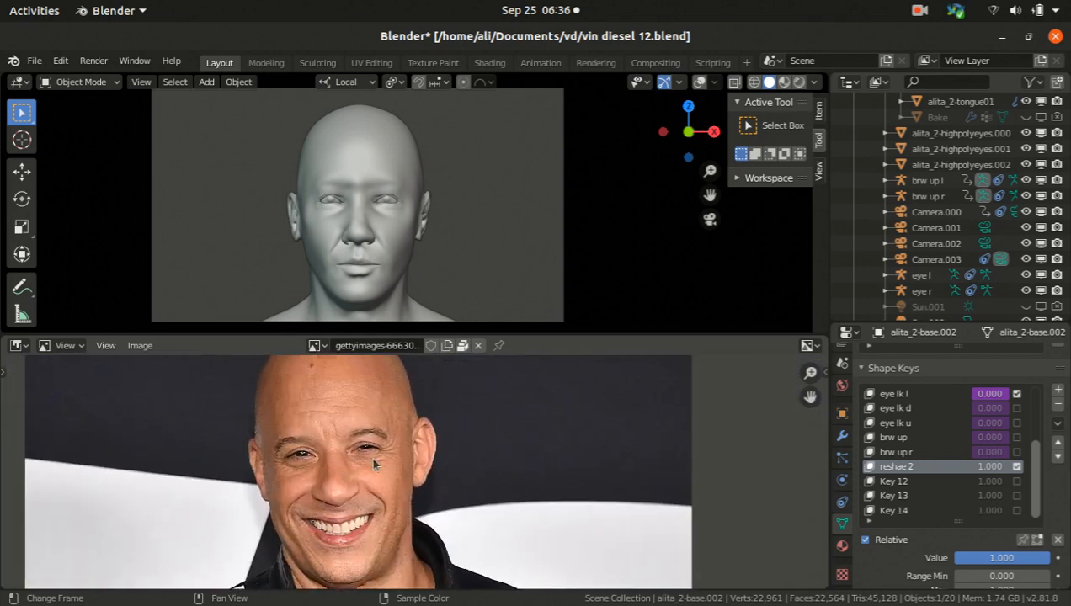
{"action": "scroll", "coordinate": [375, 467], "scroll_direction": "down", "scroll_amount": 5}
{"action": "scroll", "coordinate": [364, 481], "scroll_direction": "up", "scroll_amount": 2}
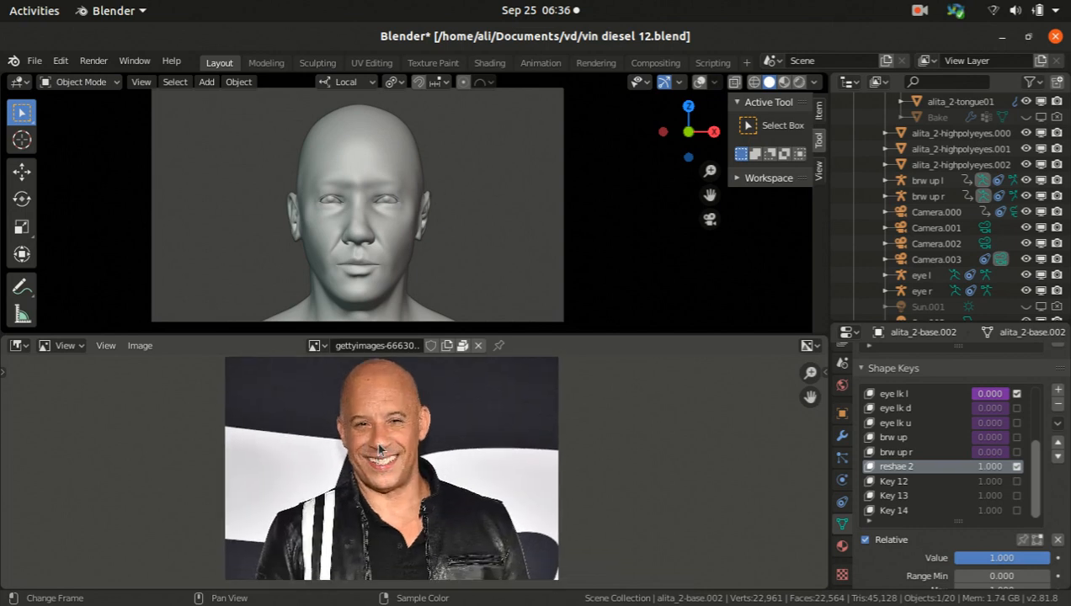
{"action": "scroll", "coordinate": [378, 453], "scroll_direction": "down", "scroll_amount": 1}
{"action": "scroll", "coordinate": [384, 442], "scroll_direction": "up", "scroll_amount": 2}
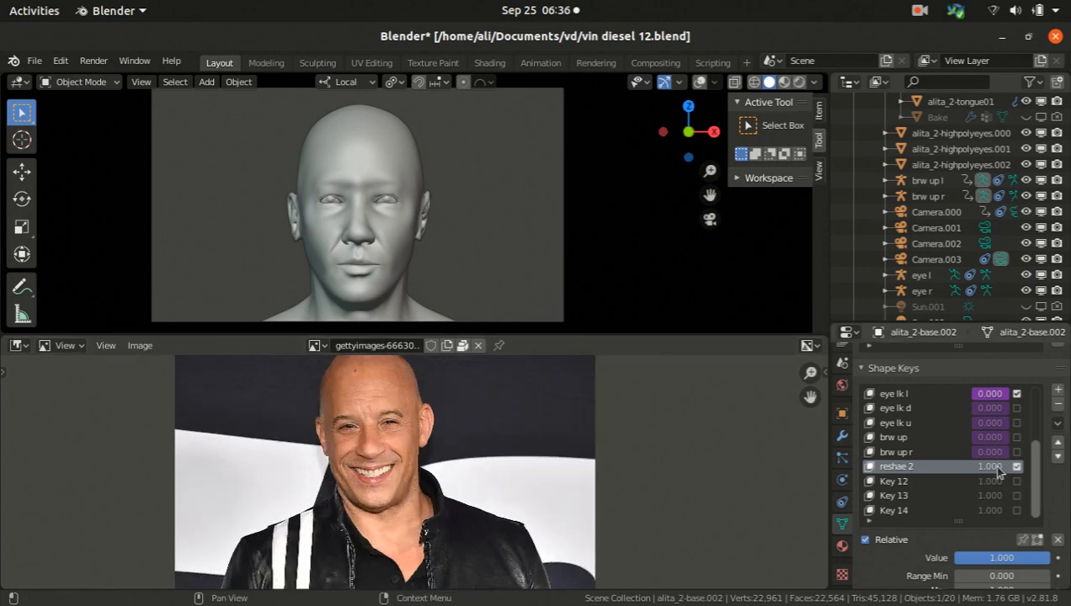
Set the "reshae 2" shape key back to 0.000
{"action": "left_click_drag", "start_coordinate": [998, 472], "coordinate": [577, 471]}
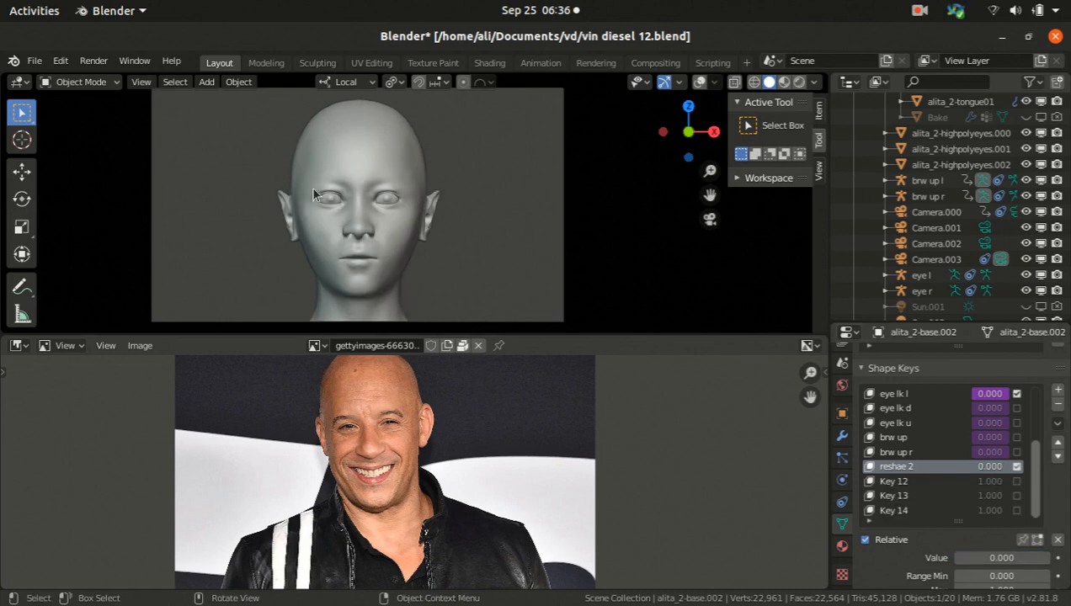
Turn the "reshape" shape key off and back on to compare its effect on the head
{"action": "scroll", "coordinate": [954, 419], "scroll_direction": "up", "scroll_amount": 5}
{"action": "scroll", "coordinate": [955, 419], "scroll_direction": "up", "scroll_amount": 1}
{"action": "left_click", "coordinate": [1017, 408]}
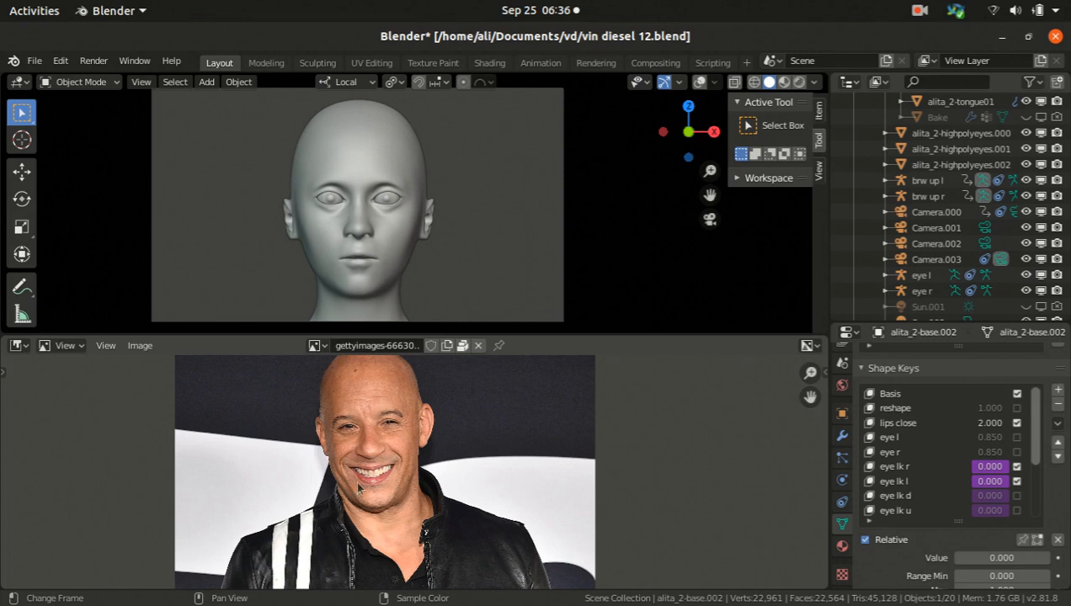
{"action": "left_click", "coordinate": [1018, 408]}
{"action": "scroll", "coordinate": [960, 497], "scroll_direction": "down", "scroll_amount": 6}
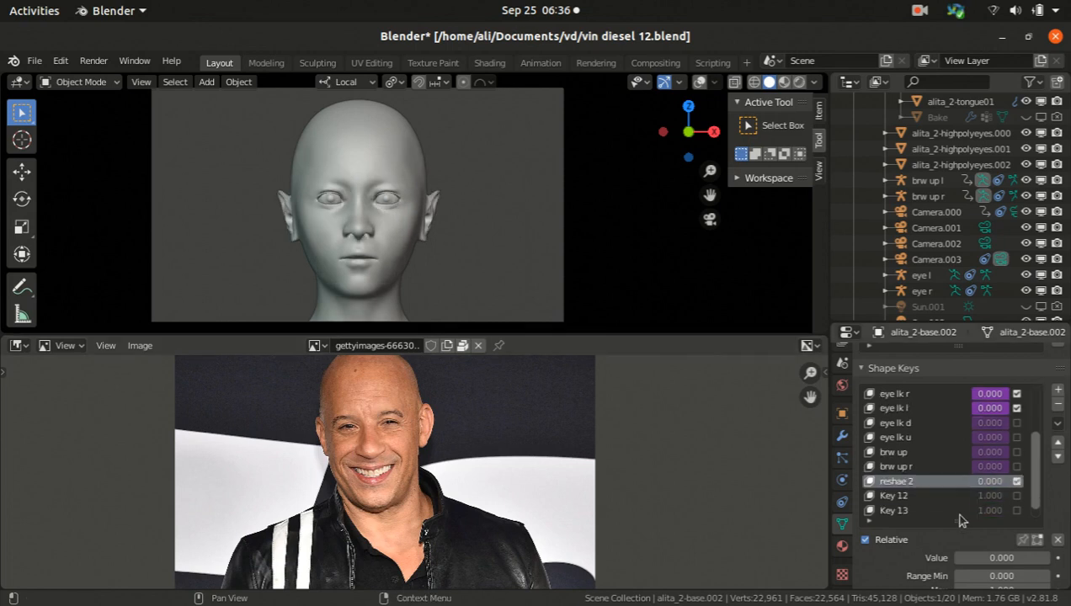
Switch the "reshae 2" shape key between 1.000 and 0.000 to compare the two head shapes, leaving it at 0.000
{"action": "scroll", "coordinate": [960, 520], "scroll_direction": "down", "scroll_amount": 1}
{"action": "left_click", "coordinate": [999, 467]}
{"action": "type", "text": "1"}
{"action": "key", "text": "Return"}
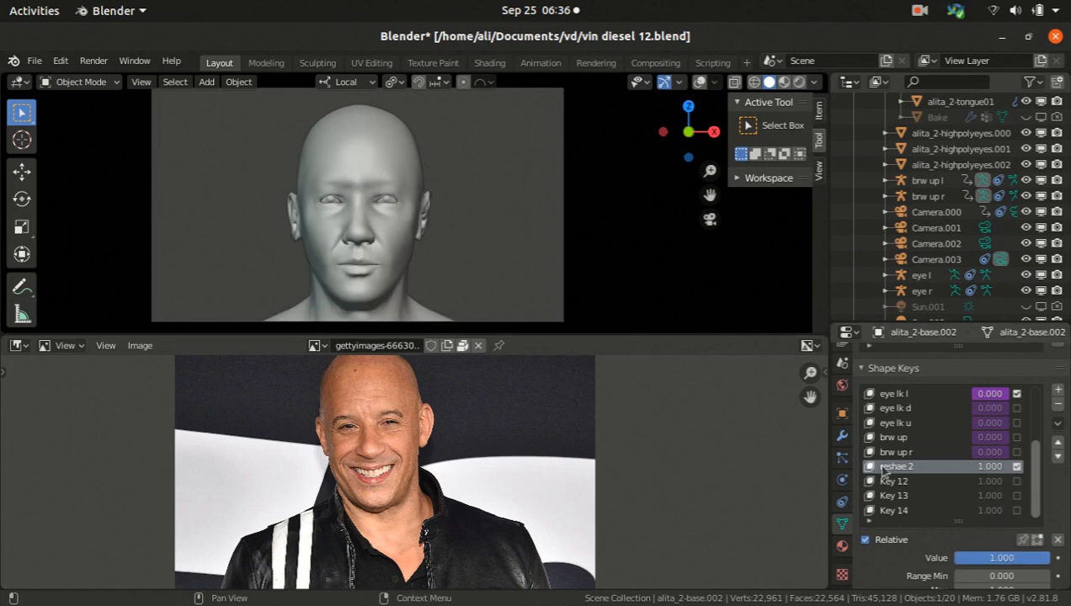
{"action": "left_click", "coordinate": [979, 467]}
{"action": "type", "text": "0"}
{"action": "key", "text": "Return"}
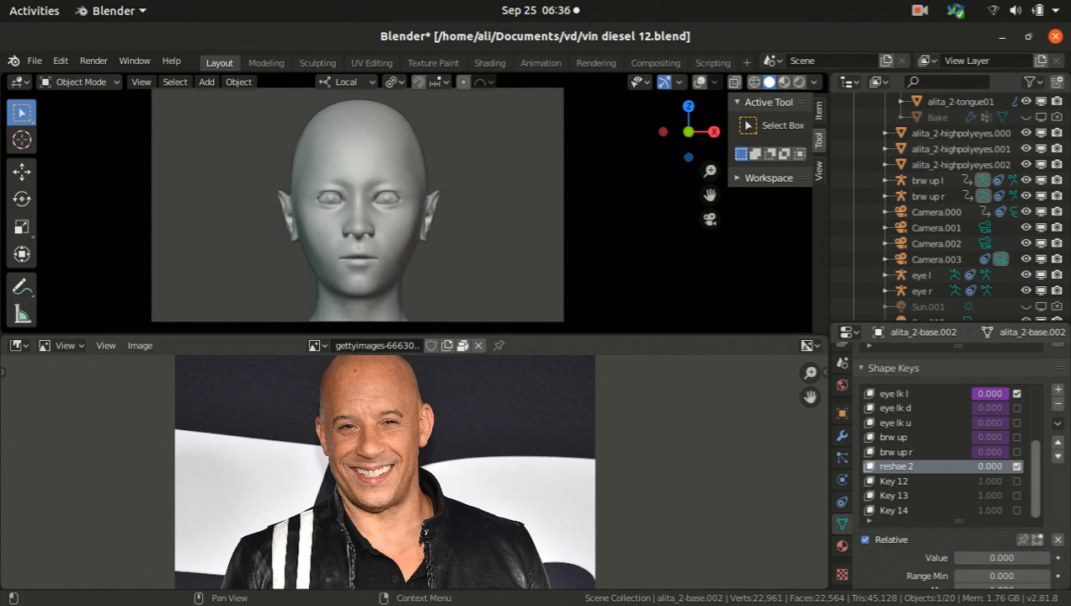
{"action": "key", "text": "ctrl+z"}
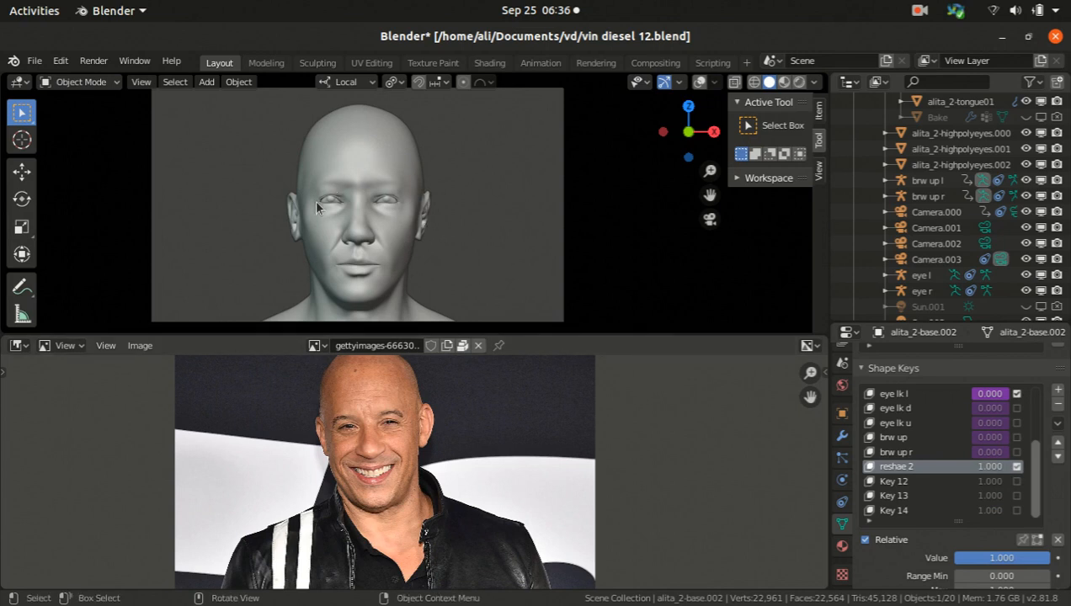
{"action": "left_click_drag", "start_coordinate": [989, 467], "coordinate": [952, 467]}
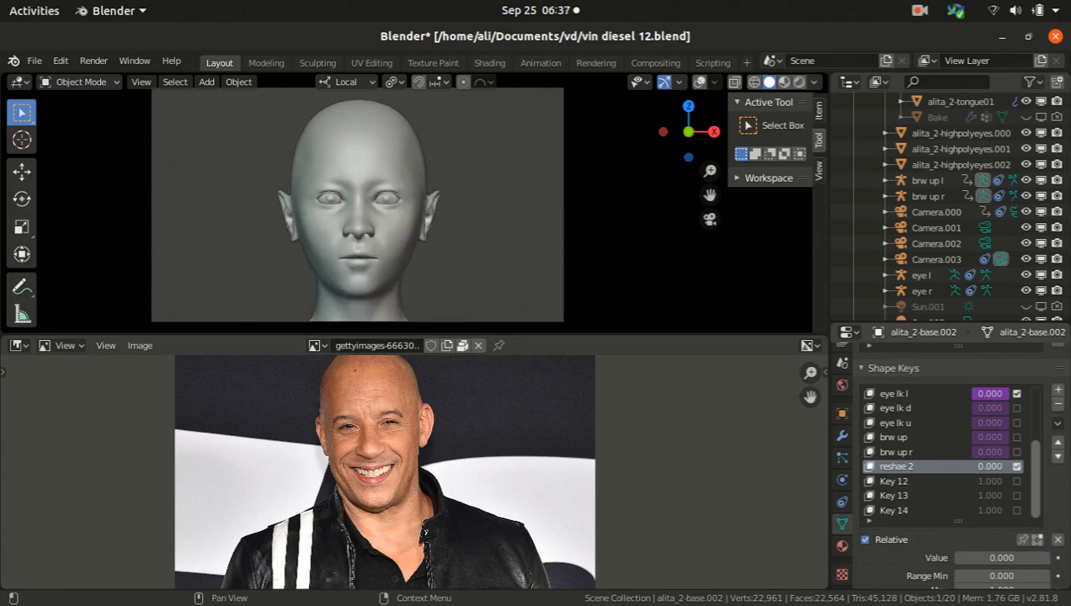
Switch the head mesh from Object Mode to Sculpt Mode
{"action": "left_click", "coordinate": [107, 87]}
{"action": "left_click", "coordinate": [359, 201]}
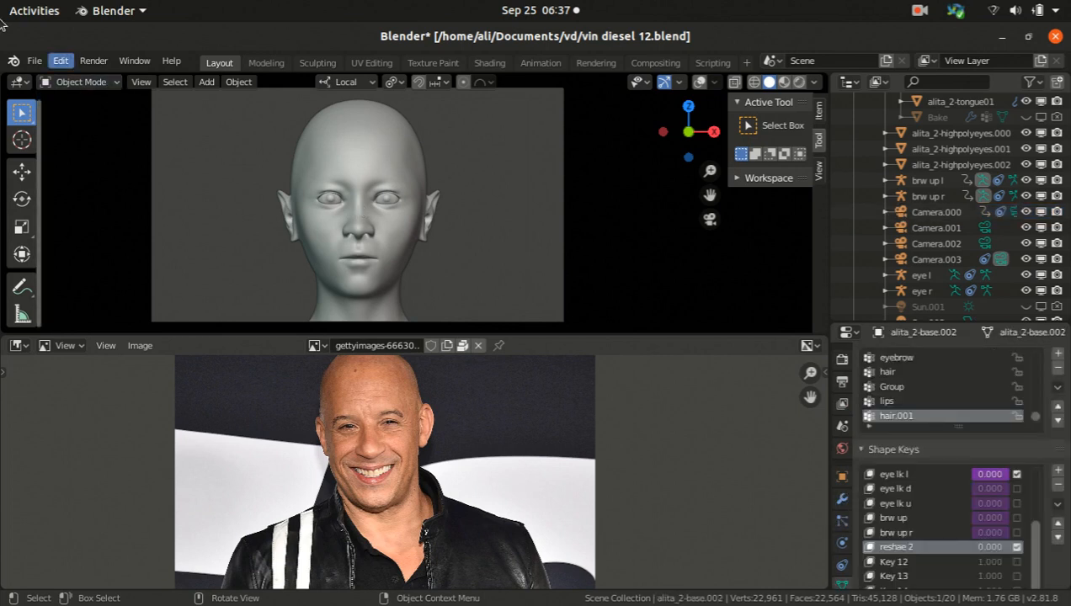
{"action": "left_click", "coordinate": [71, 82]}
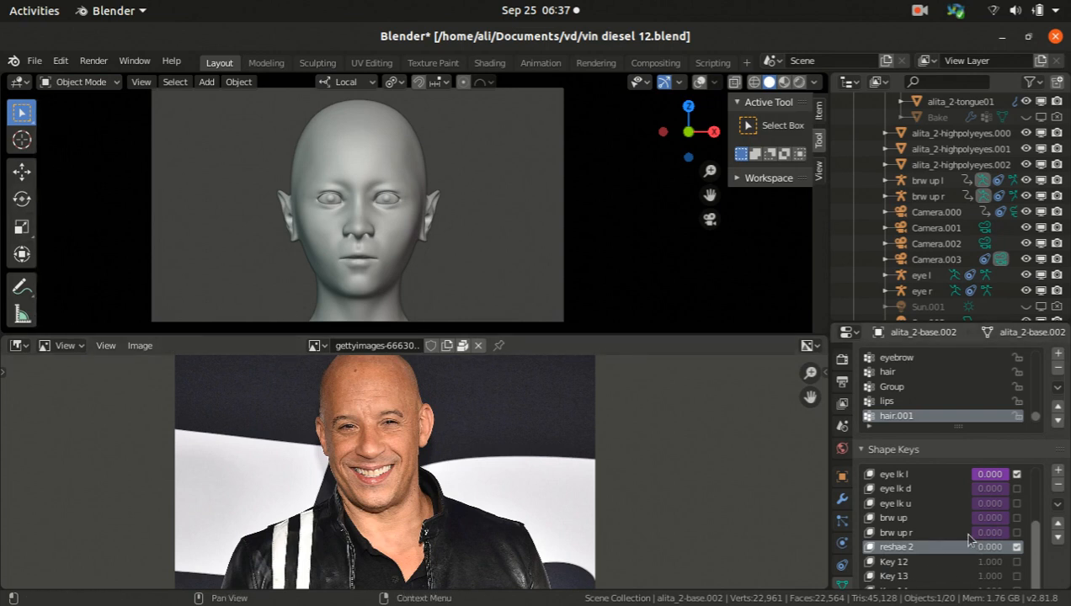
{"action": "key", "text": "BackSpace"}
{"action": "left_click", "coordinate": [99, 82]}
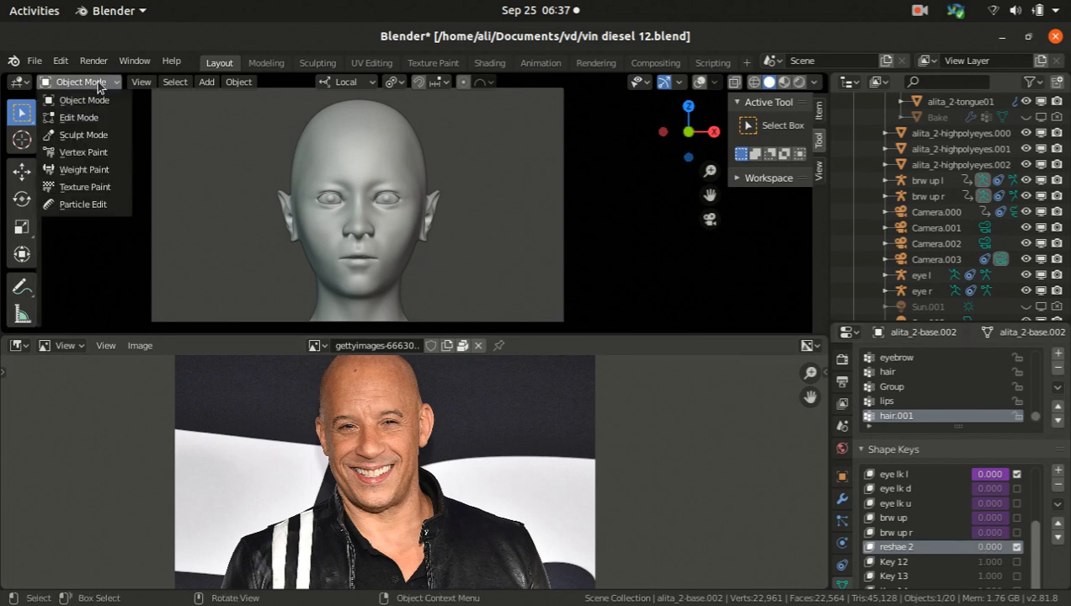
{"action": "left_click", "coordinate": [87, 138]}
Set the "reshae 2" shape key to 1.000
{"action": "left_click", "coordinate": [977, 548]}
{"action": "key", "text": "Return"}
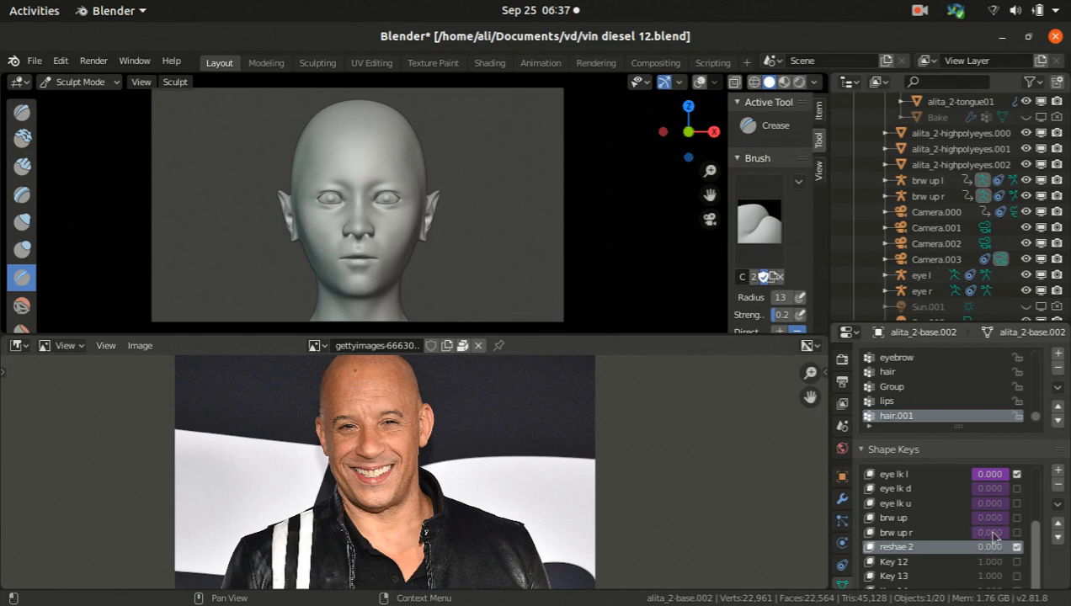
{"action": "mouse_move", "coordinate": [982, 548]}
{"action": "left_mouse_down"}
{"action": "mouse_move", "coordinate": [1045, 547]}
{"action": "mouse_move", "coordinate": [502, 595]}
{"action": "left_mouse_up"}
{"action": "left_click_drag", "start_coordinate": [978, 547], "coordinate": [1011, 549]}
Select the Grab brush, try a short pull on the face and undo that stroke
{"action": "middle_click_drag", "start_coordinate": [300, 229], "coordinate": [502, 251]}
{"action": "scroll", "coordinate": [497, 246], "scroll_direction": "up", "scroll_amount": 6}
{"action": "middle_click_drag", "start_coordinate": [358, 170], "coordinate": [277, 176]}
{"action": "scroll", "coordinate": [320, 224], "scroll_direction": "up", "scroll_amount": 3}
{"action": "scroll", "coordinate": [353, 212], "scroll_direction": "down", "scroll_amount": 1}
{"action": "scroll", "coordinate": [10, 303], "scroll_direction": "down", "scroll_amount": 5}
{"action": "left_click", "coordinate": [22, 285]}
{"action": "mouse_move", "coordinate": [371, 223]}
{"action": "left_mouse_down"}
{"action": "mouse_move", "coordinate": [370, 236]}
{"action": "mouse_move", "coordinate": [394, 216]}
{"action": "left_mouse_up"}
{"action": "mouse_move", "coordinate": [393, 215]}
{"action": "middle_mouse_down"}
{"action": "mouse_move", "coordinate": [369, 249]}
{"action": "mouse_move", "coordinate": [278, 235]}
{"action": "middle_mouse_up"}
{"action": "left_click", "coordinate": [64, 61]}
{"action": "left_click", "coordinate": [84, 79]}
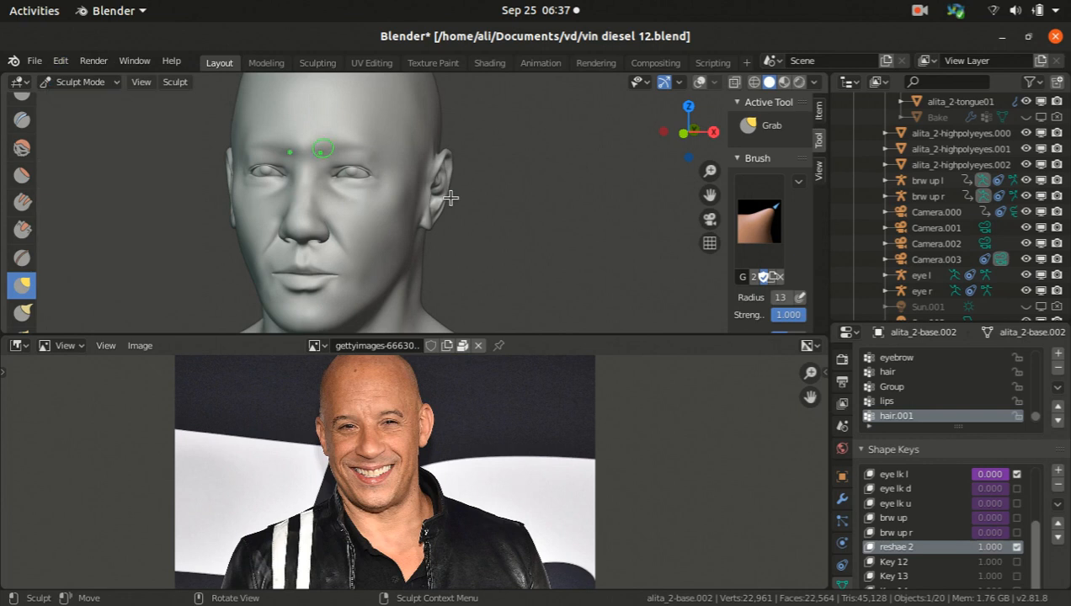
{"action": "scroll", "coordinate": [472, 229], "scroll_direction": "down", "scroll_amount": 4}
{"action": "middle_click_drag", "start_coordinate": [347, 222], "coordinate": [469, 247]}
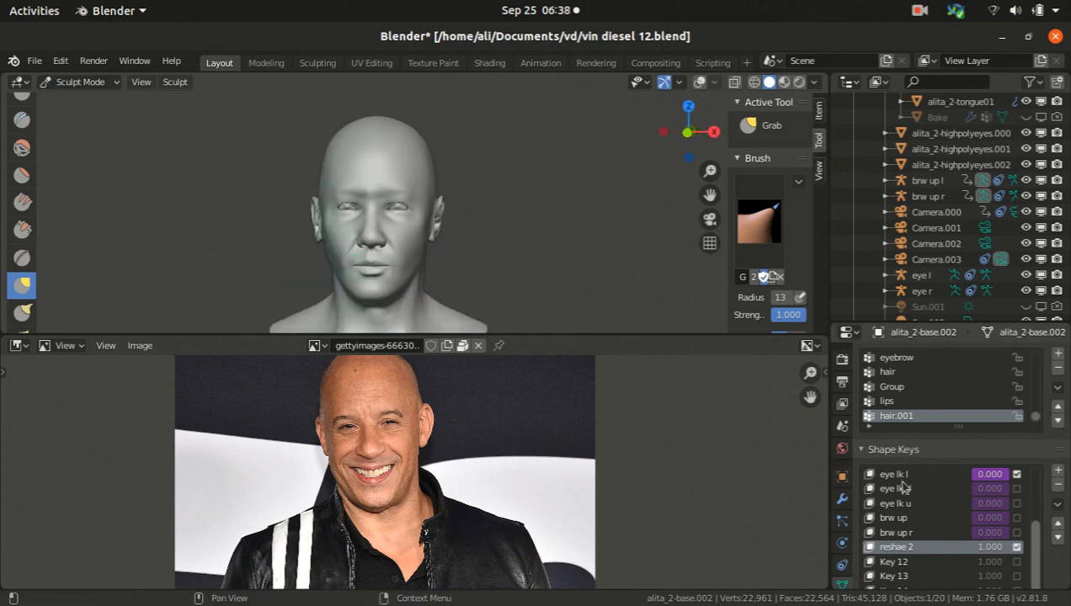
Turn off the "reshae 2" and "reshape" shape keys
{"action": "left_click", "coordinate": [1018, 547]}
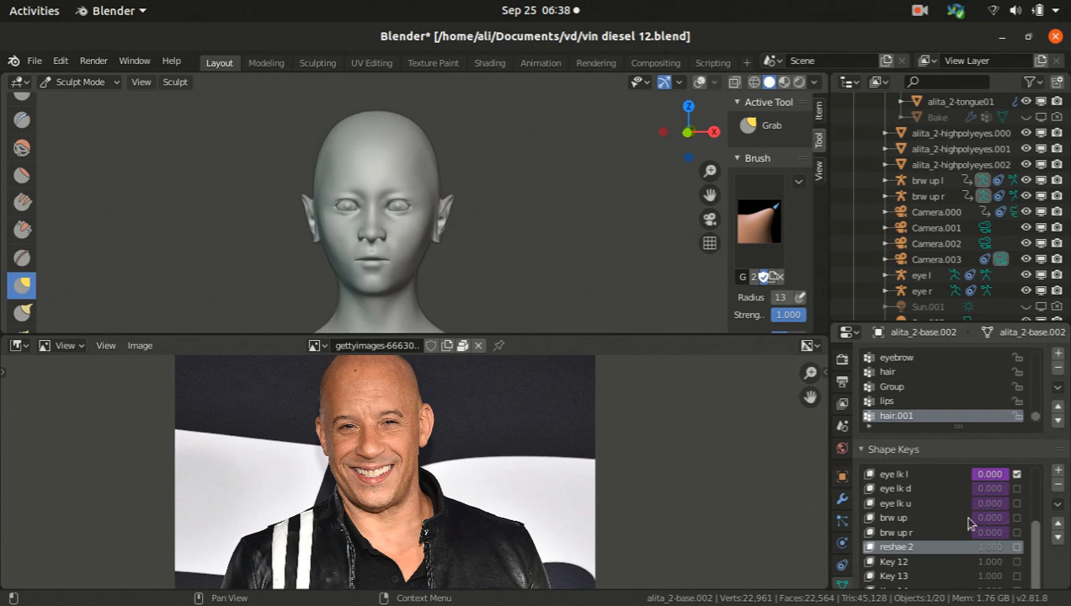
{"action": "scroll", "coordinate": [970, 524], "scroll_direction": "up", "scroll_amount": 5}
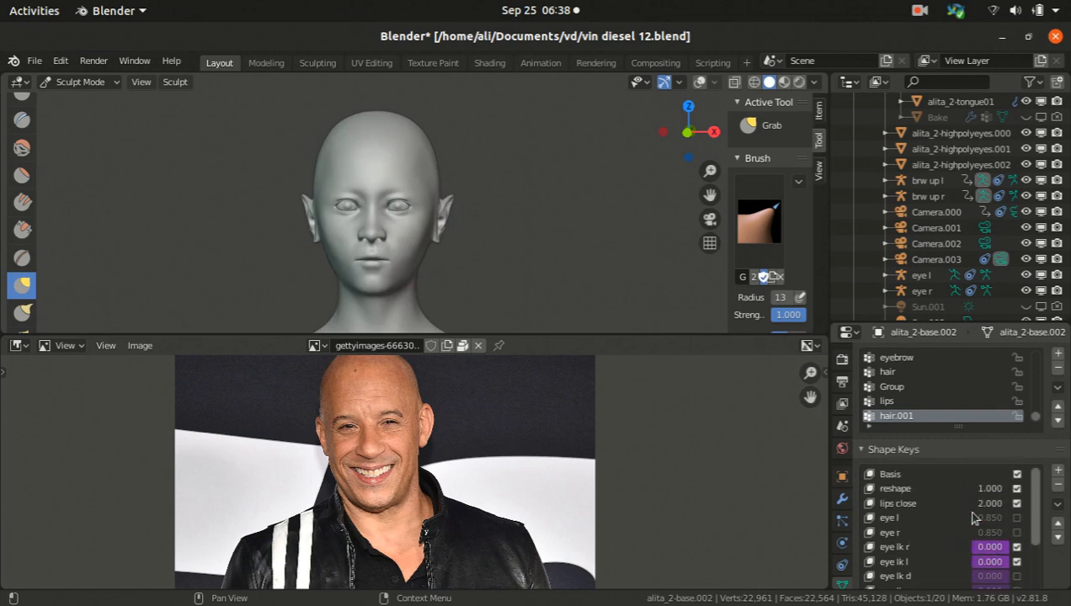
{"action": "left_click", "coordinate": [1018, 489]}
Add a new shape key to the head with New Shape From Mix
{"action": "scroll", "coordinate": [1010, 518], "scroll_direction": "down", "scroll_amount": 5}
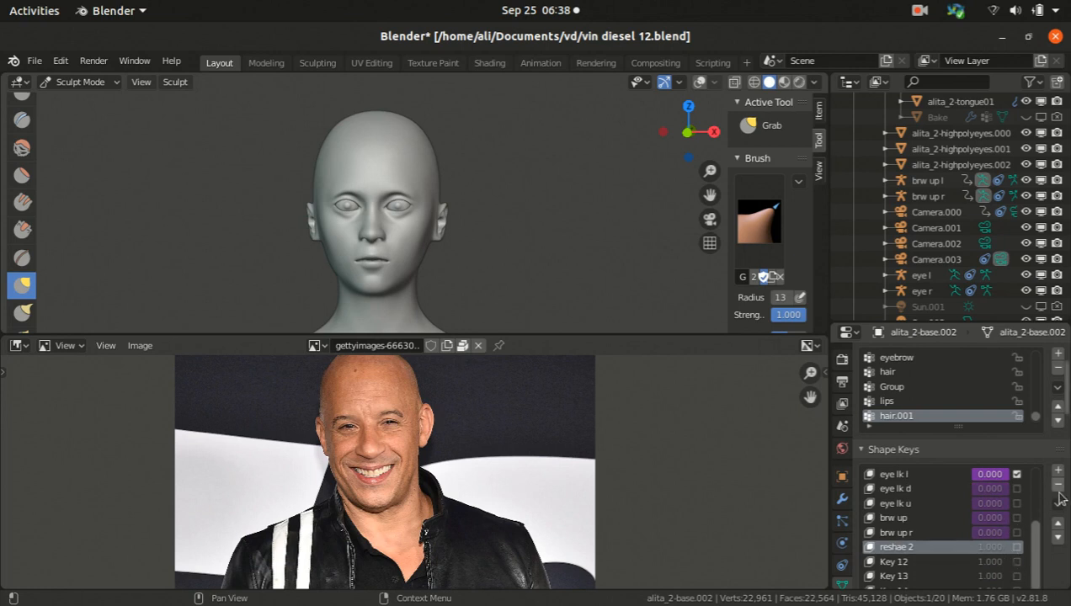
{"action": "scroll", "coordinate": [1059, 503], "scroll_direction": "down", "scroll_amount": 6}
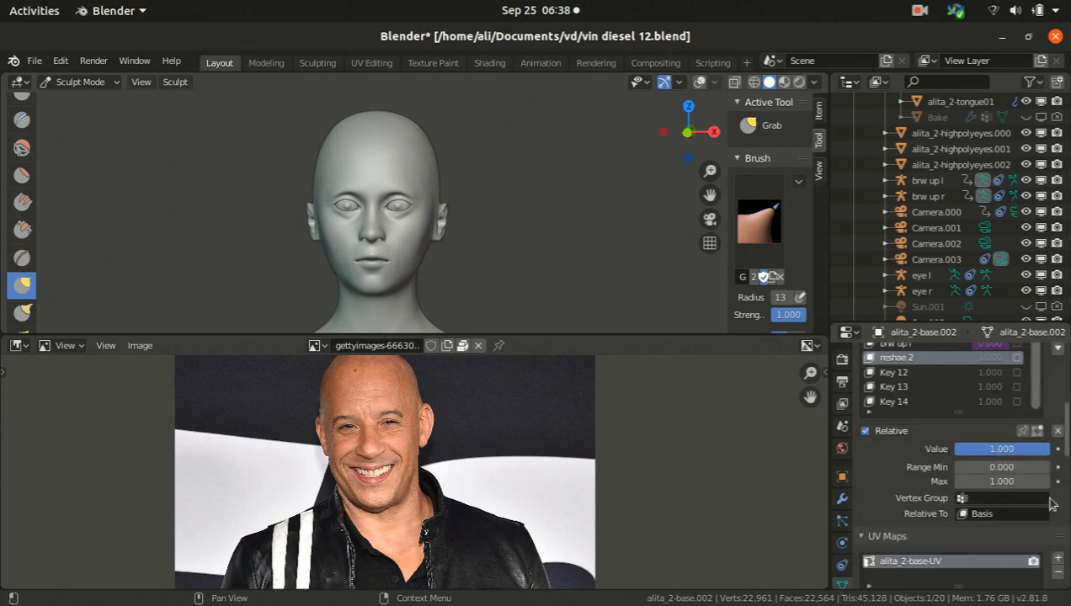
{"action": "scroll", "coordinate": [1044, 485], "scroll_direction": "up", "scroll_amount": 6}
{"action": "left_click", "coordinate": [1058, 441]}
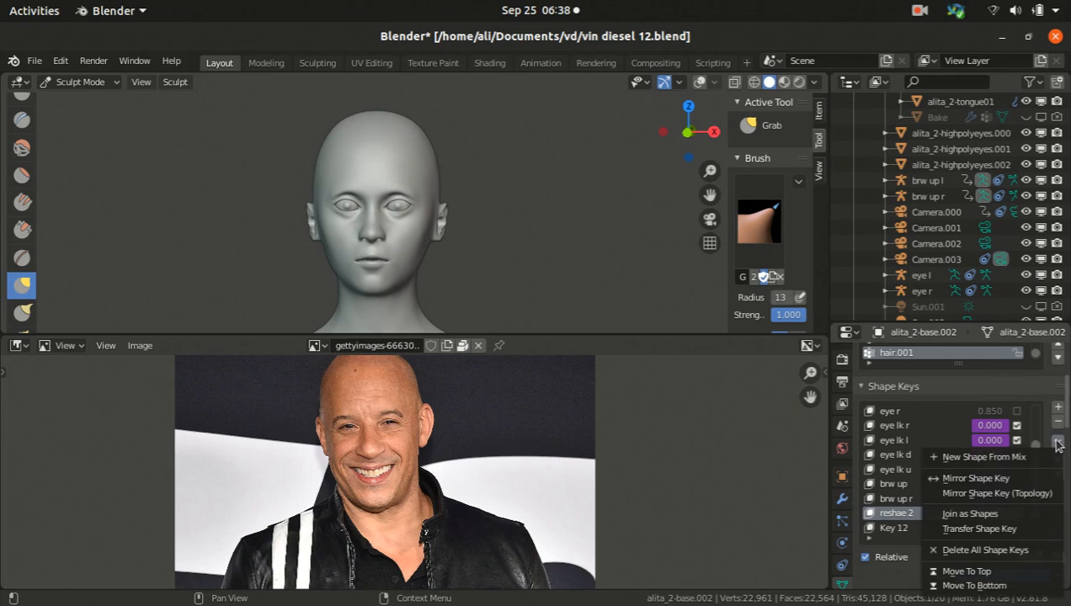
{"action": "left_click", "coordinate": [1009, 465]}
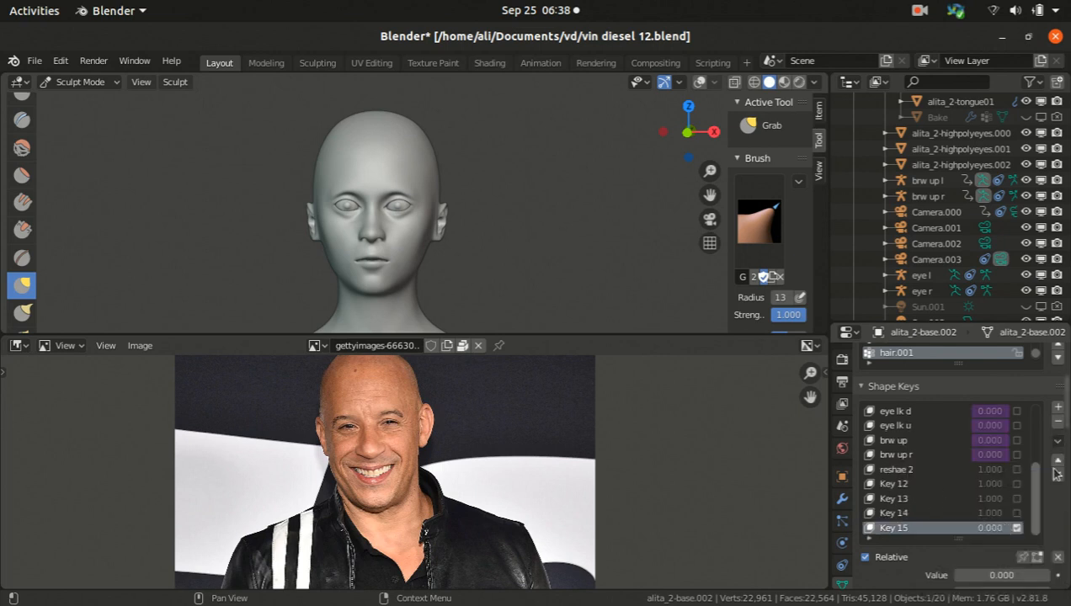
{"action": "left_click", "coordinate": [1057, 440]}
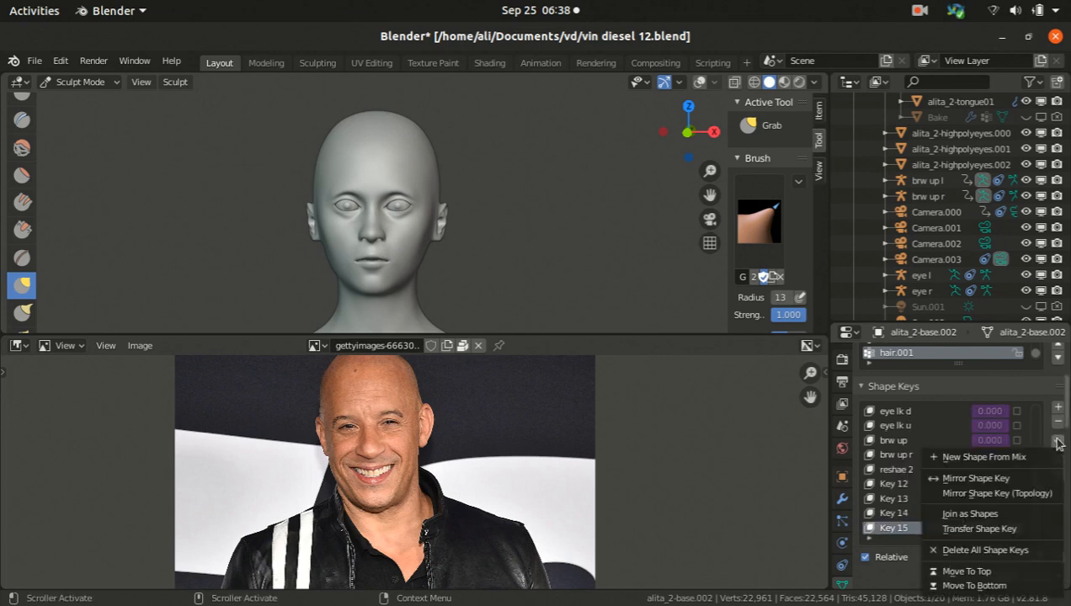
{"action": "left_click", "coordinate": [975, 458]}
Run the value of Key 15 up to 1.000 and back to 0.000 to check its effect on the head
{"action": "scroll", "coordinate": [1008, 452], "scroll_direction": "up", "scroll_amount": 6}
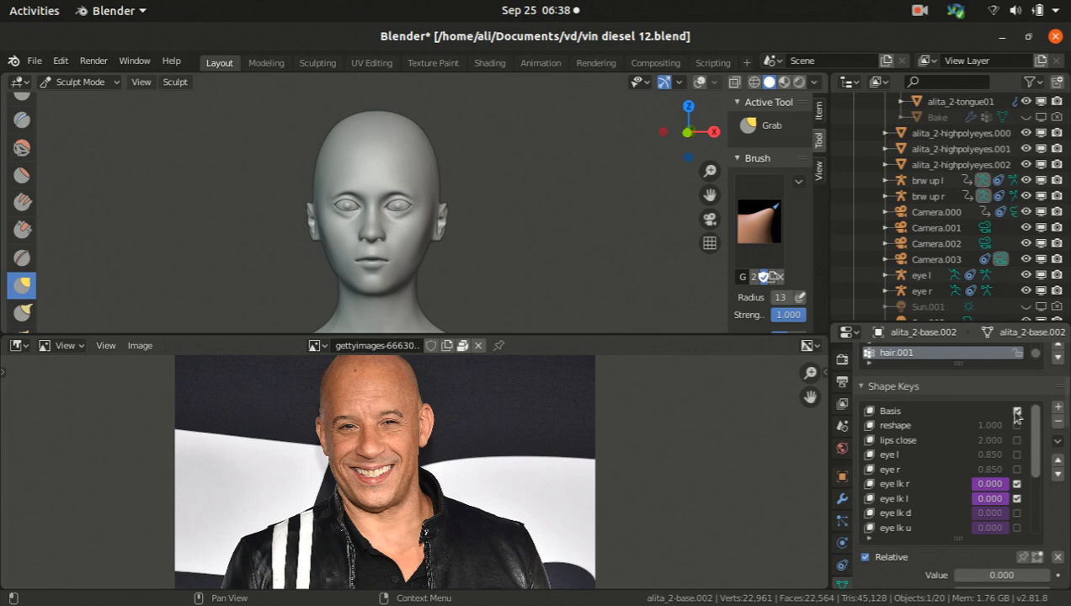
{"action": "scroll", "coordinate": [969, 510], "scroll_direction": "down", "scroll_amount": 5}
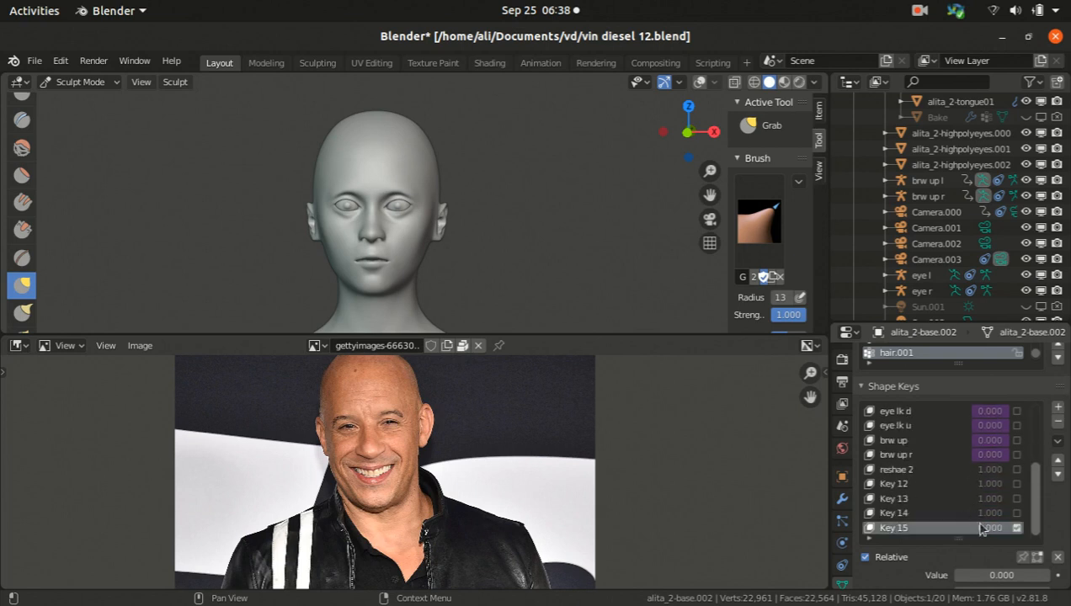
{"action": "left_click_drag", "start_coordinate": [956, 576], "coordinate": [1050, 575]}
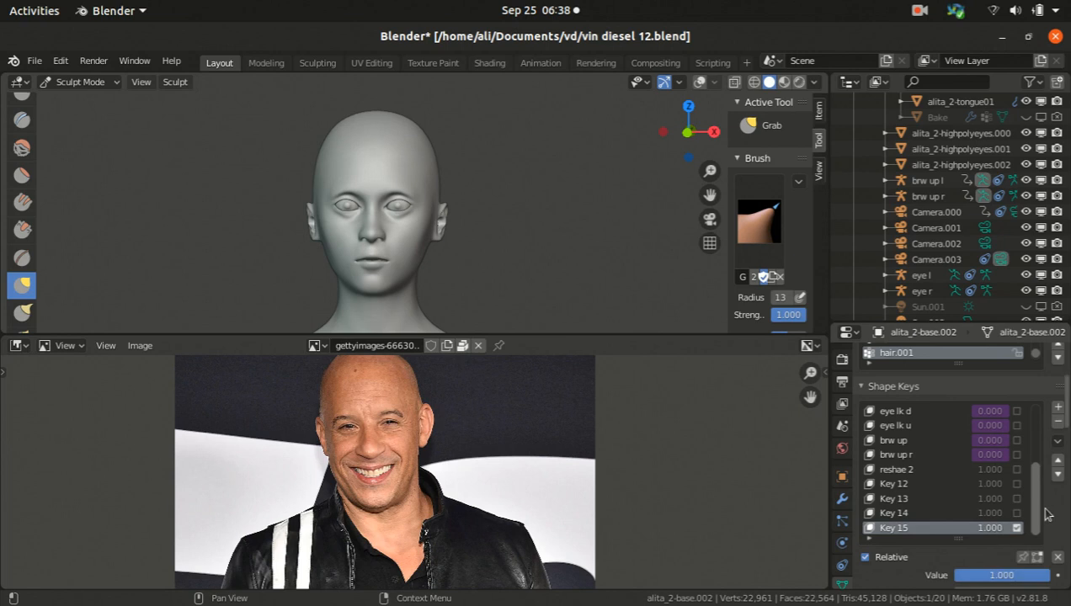
{"action": "left_click_drag", "start_coordinate": [995, 529], "coordinate": [934, 528]}
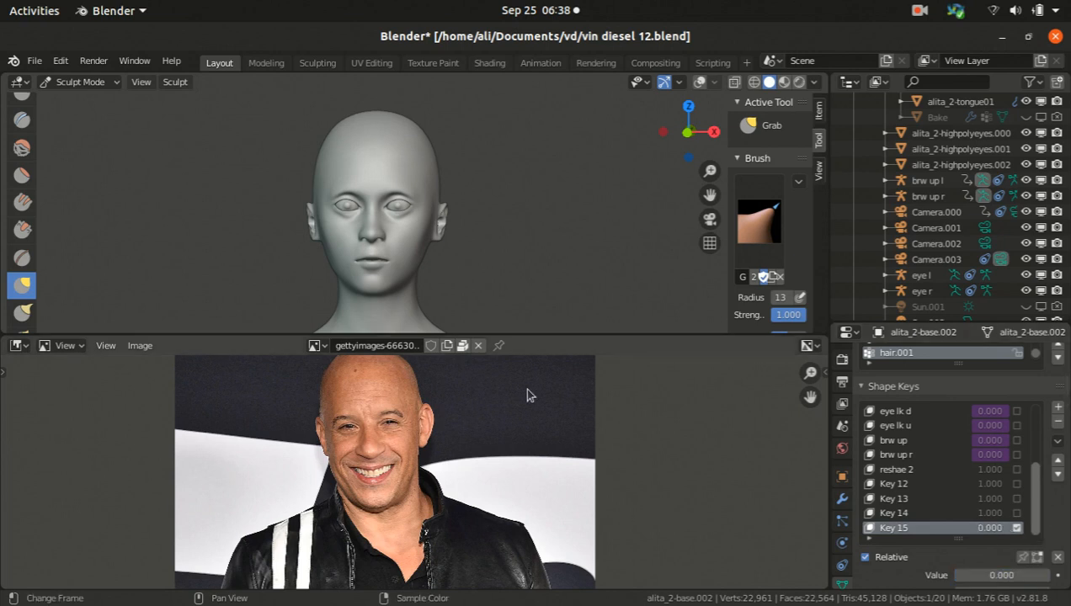
Pull the cheeks outward using the Grab brush at radius 70 with Key 15 set to 1.000
{"action": "scroll", "coordinate": [509, 260], "scroll_direction": "up", "scroll_amount": 1}
{"action": "right_click", "coordinate": [285, 227]}
{"action": "mouse_move", "coordinate": [247, 229]}
{"action": "left_mouse_down"}
{"action": "mouse_move", "coordinate": [289, 232]}
{"action": "mouse_move", "coordinate": [278, 228]}
{"action": "left_mouse_up"}
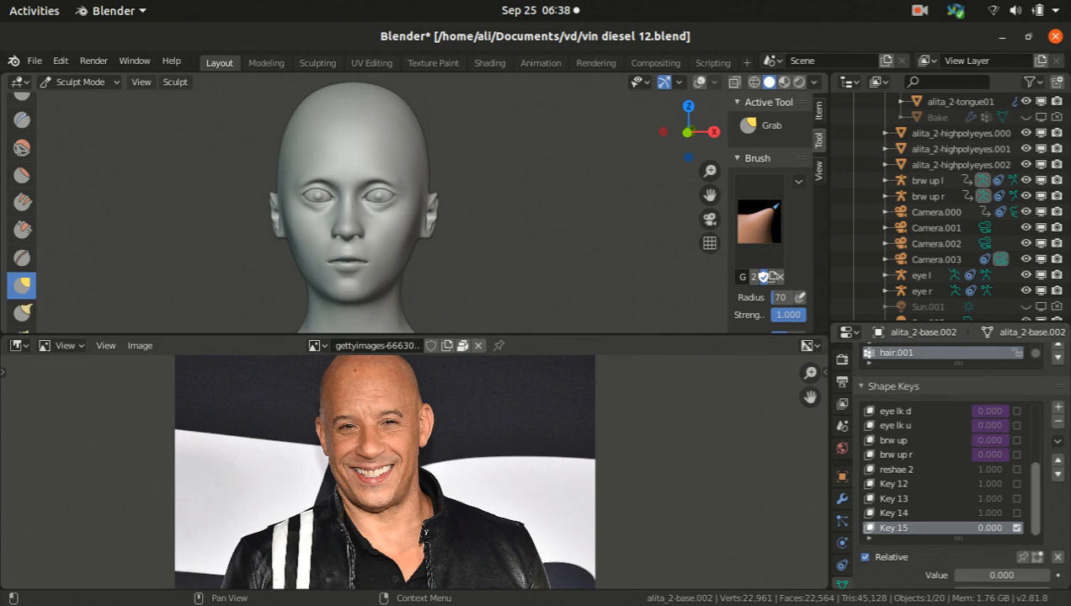
{"action": "left_click_drag", "start_coordinate": [951, 575], "coordinate": [1045, 575]}
{"action": "mouse_move", "coordinate": [394, 232]}
{"action": "left_mouse_down"}
{"action": "mouse_move", "coordinate": [408, 239]}
{"action": "mouse_move", "coordinate": [411, 229]}
{"action": "left_mouse_up"}
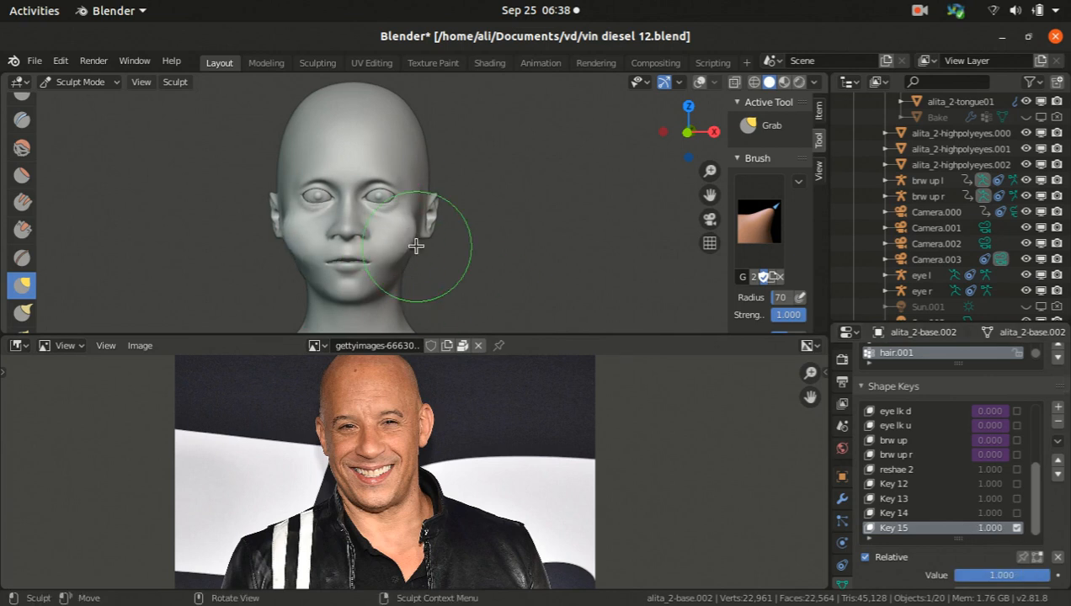
Examine the shape of the face, jaw and cheeks from the front, from below and from the sides
{"action": "mouse_move", "coordinate": [416, 243]}
{"action": "middle_mouse_down"}
{"action": "mouse_move", "coordinate": [378, 215]}
{"action": "mouse_move", "coordinate": [236, 198]}
{"action": "middle_mouse_up"}
{"action": "scroll", "coordinate": [1022, 498], "scroll_direction": "up", "scroll_amount": 4}
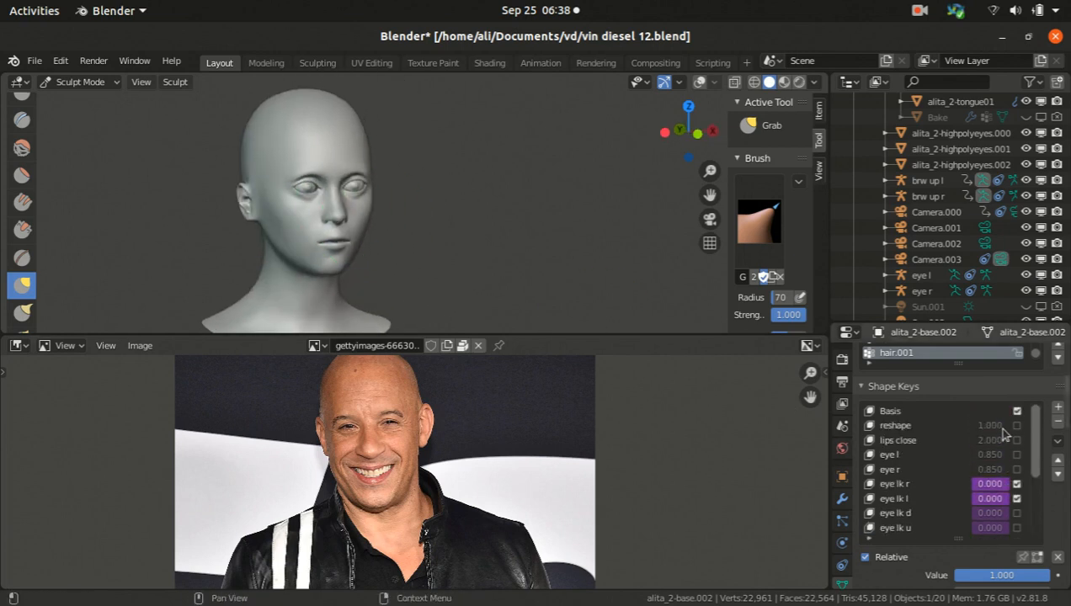
{"action": "middle_click_drag", "start_coordinate": [347, 246], "coordinate": [292, 241]}
{"action": "middle_click_drag", "start_coordinate": [305, 191], "coordinate": [337, 208], "text": "shift"}
{"action": "scroll", "coordinate": [346, 228], "scroll_direction": "up", "scroll_amount": 3}
{"action": "mouse_move", "coordinate": [357, 244]}
{"action": "middle_mouse_down"}
{"action": "mouse_move", "coordinate": [342, 248]}
{"action": "mouse_move", "coordinate": [259, 174]}
{"action": "mouse_move", "coordinate": [282, 227]}
{"action": "mouse_move", "coordinate": [263, 242]}
{"action": "mouse_move", "coordinate": [331, 247]}
{"action": "mouse_move", "coordinate": [337, 220]}
{"action": "mouse_move", "coordinate": [352, 248]}
{"action": "mouse_move", "coordinate": [252, 211]}
{"action": "mouse_move", "coordinate": [296, 214]}
{"action": "middle_mouse_up"}
{"action": "scroll", "coordinate": [324, 228], "scroll_direction": "down", "scroll_amount": 2}
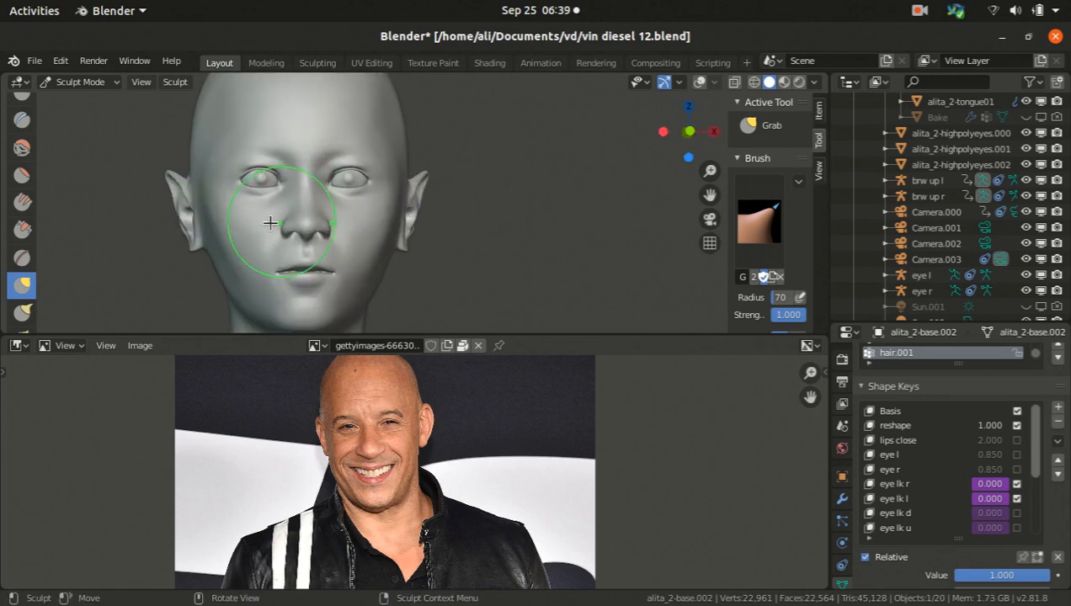
{"action": "middle_click_drag", "start_coordinate": [365, 249], "coordinate": [347, 240]}
{"action": "mouse_move", "coordinate": [419, 251]}
{"action": "middle_mouse_down"}
{"action": "mouse_move", "coordinate": [371, 245]}
{"action": "mouse_move", "coordinate": [377, 252]}
{"action": "middle_mouse_up"}
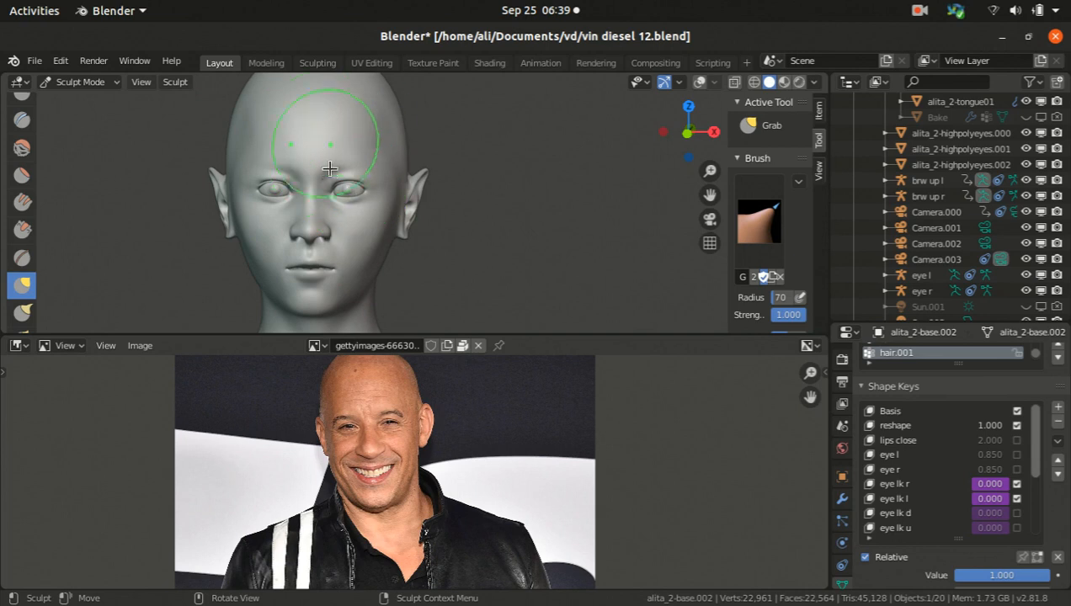
{"action": "scroll", "coordinate": [923, 479], "scroll_direction": "down", "scroll_amount": 2}
{"action": "scroll", "coordinate": [924, 479], "scroll_direction": "up", "scroll_amount": 2}
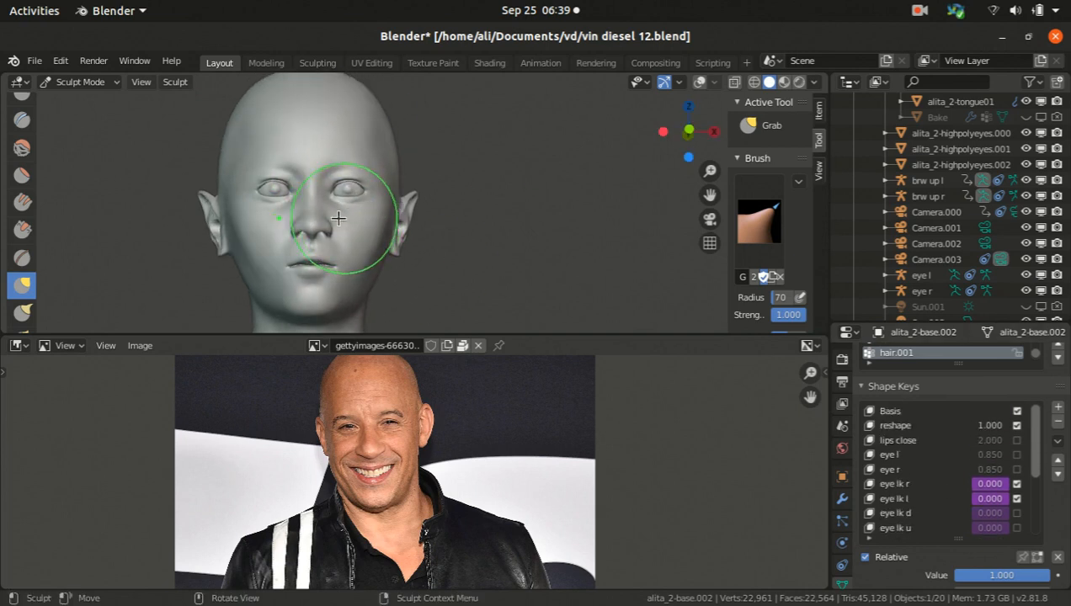
{"action": "scroll", "coordinate": [342, 215], "scroll_direction": "down", "scroll_amount": 2}
{"action": "mouse_move", "coordinate": [435, 244]}
{"action": "middle_mouse_down"}
{"action": "mouse_move", "coordinate": [342, 270]}
{"action": "mouse_move", "coordinate": [383, 258]}
{"action": "middle_mouse_up"}
{"action": "scroll", "coordinate": [376, 259], "scroll_direction": "up", "scroll_amount": 2}
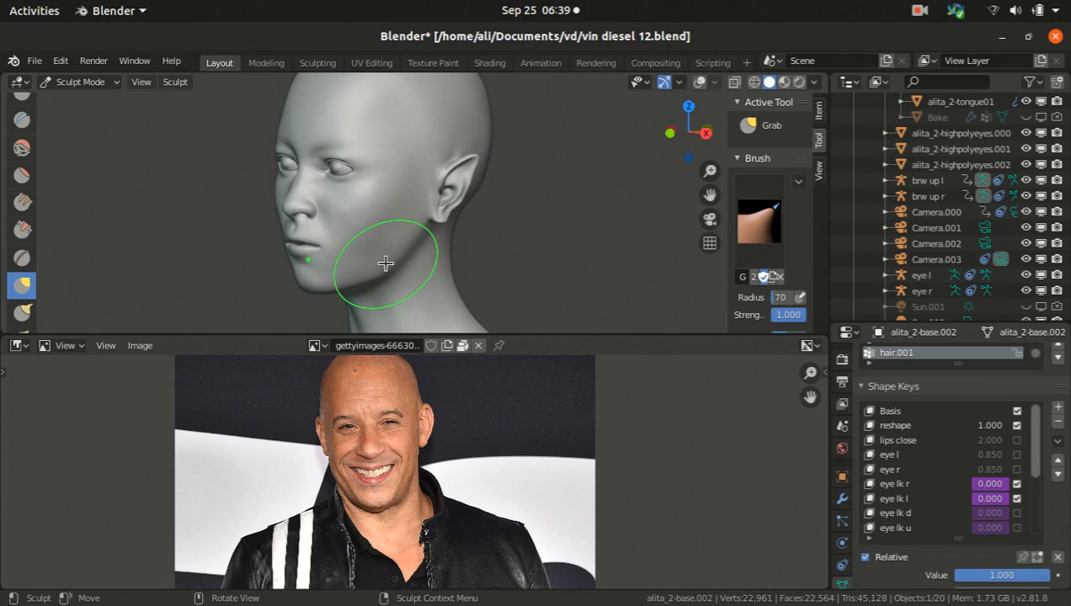
Reshape the jawline below the ears with several Grab strokes from different angles
{"action": "mouse_move", "coordinate": [211, 219]}
{"action": "middle_mouse_down"}
{"action": "mouse_move", "coordinate": [333, 235]}
{"action": "mouse_move", "coordinate": [407, 275]}
{"action": "mouse_move", "coordinate": [402, 259]}
{"action": "middle_mouse_up"}
{"action": "left_click_drag", "start_coordinate": [393, 267], "coordinate": [399, 259]}
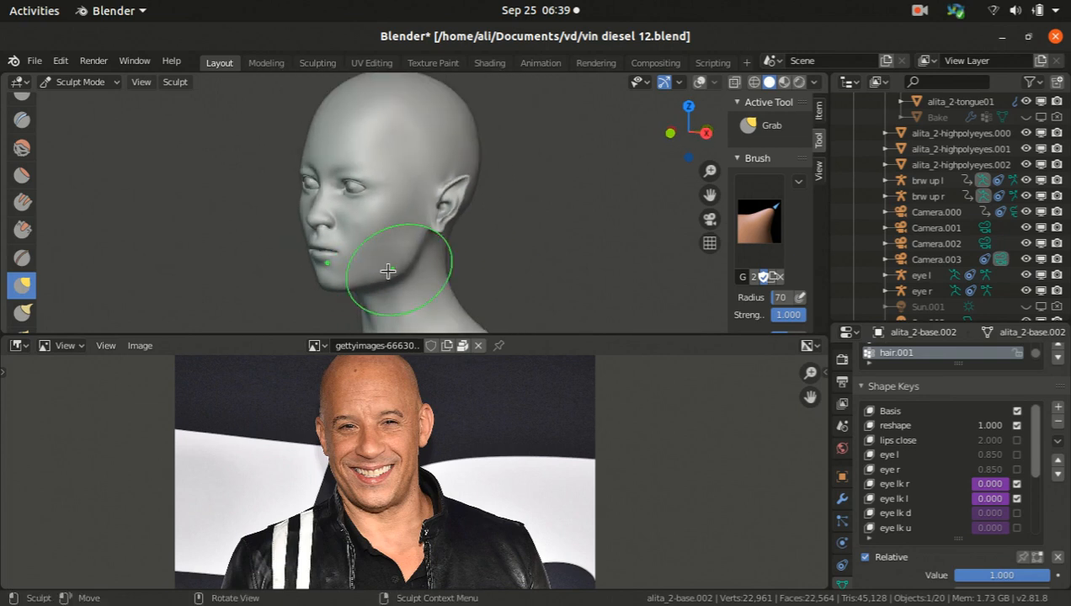
{"action": "right_click", "coordinate": [379, 259]}
{"action": "mouse_move", "coordinate": [220, 213]}
{"action": "middle_mouse_down"}
{"action": "mouse_move", "coordinate": [450, 230]}
{"action": "mouse_move", "coordinate": [347, 256]}
{"action": "mouse_move", "coordinate": [354, 266]}
{"action": "middle_mouse_up"}
{"action": "mouse_move", "coordinate": [354, 266]}
{"action": "left_mouse_down"}
{"action": "mouse_move", "coordinate": [412, 289]}
{"action": "mouse_move", "coordinate": [396, 273]}
{"action": "left_mouse_up"}
{"action": "mouse_move", "coordinate": [396, 274]}
{"action": "middle_mouse_down"}
{"action": "mouse_move", "coordinate": [306, 277]}
{"action": "mouse_move", "coordinate": [411, 270]}
{"action": "mouse_move", "coordinate": [384, 264]}
{"action": "middle_mouse_up"}
{"action": "left_click_drag", "start_coordinate": [461, 269], "coordinate": [469, 265]}
{"action": "middle_click_drag", "start_coordinate": [469, 264], "coordinate": [478, 278]}
{"action": "left_click_drag", "start_coordinate": [472, 270], "coordinate": [477, 274]}
{"action": "middle_click_drag", "start_coordinate": [476, 274], "coordinate": [561, 273]}
Refine the side of the jaw and cheek with two more Grab strokes and check it from the front
{"action": "scroll", "coordinate": [359, 275], "scroll_direction": "up", "scroll_amount": 3}
{"action": "mouse_move", "coordinate": [362, 283]}
{"action": "middle_mouse_down"}
{"action": "mouse_move", "coordinate": [420, 295]}
{"action": "mouse_move", "coordinate": [382, 278]}
{"action": "middle_mouse_up"}
{"action": "left_click_drag", "start_coordinate": [376, 254], "coordinate": [390, 253]}
{"action": "scroll", "coordinate": [391, 254], "scroll_direction": "up", "scroll_amount": 1}
{"action": "mouse_move", "coordinate": [368, 214]}
{"action": "left_mouse_down"}
{"action": "mouse_move", "coordinate": [390, 214]}
{"action": "mouse_move", "coordinate": [380, 241]}
{"action": "mouse_move", "coordinate": [370, 223]}
{"action": "left_mouse_up"}
{"action": "key", "text": "KP_1"}
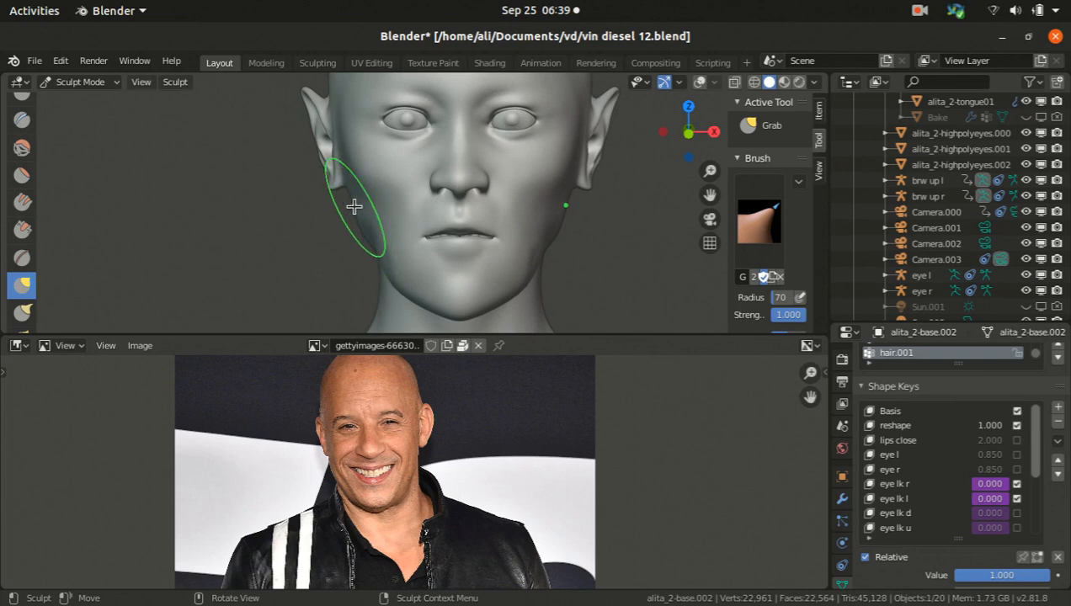
Reshape the chin and the lower cheek with Grab strokes
{"action": "scroll", "coordinate": [355, 208], "scroll_direction": "down", "scroll_amount": 2}
{"action": "scroll", "coordinate": [468, 256], "scroll_direction": "up", "scroll_amount": 2}
{"action": "left_click_drag", "start_coordinate": [469, 265], "coordinate": [443, 275]}
{"action": "mouse_move", "coordinate": [443, 275]}
{"action": "middle_mouse_down"}
{"action": "mouse_move", "coordinate": [442, 251]}
{"action": "mouse_move", "coordinate": [364, 268]}
{"action": "mouse_move", "coordinate": [430, 259]}
{"action": "middle_mouse_up"}
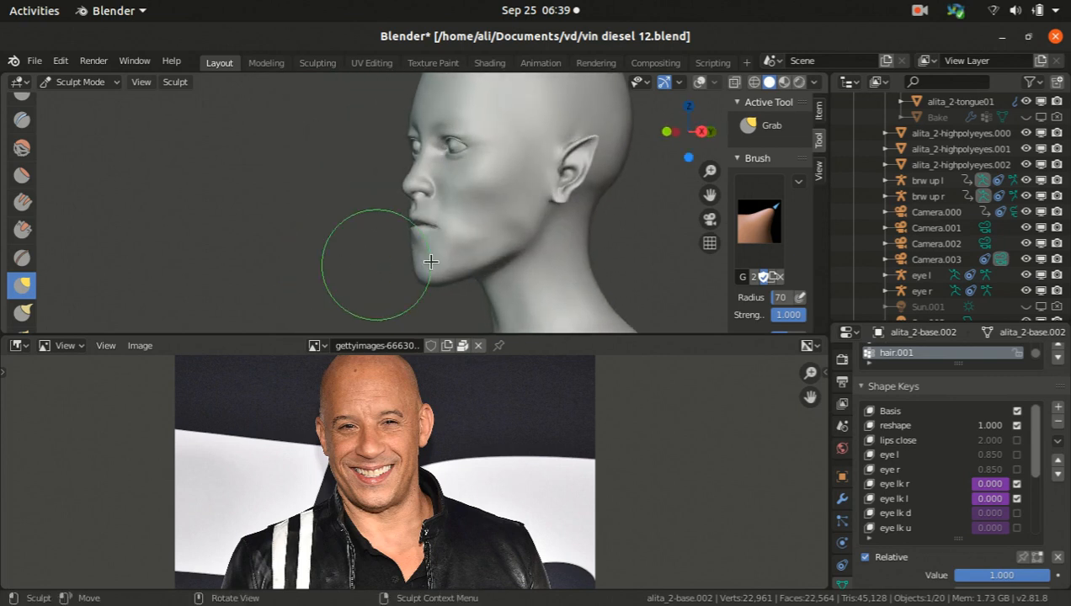
{"action": "mouse_move", "coordinate": [516, 248]}
{"action": "middle_mouse_down"}
{"action": "mouse_move", "coordinate": [450, 233]}
{"action": "mouse_move", "coordinate": [476, 224]}
{"action": "middle_mouse_up"}
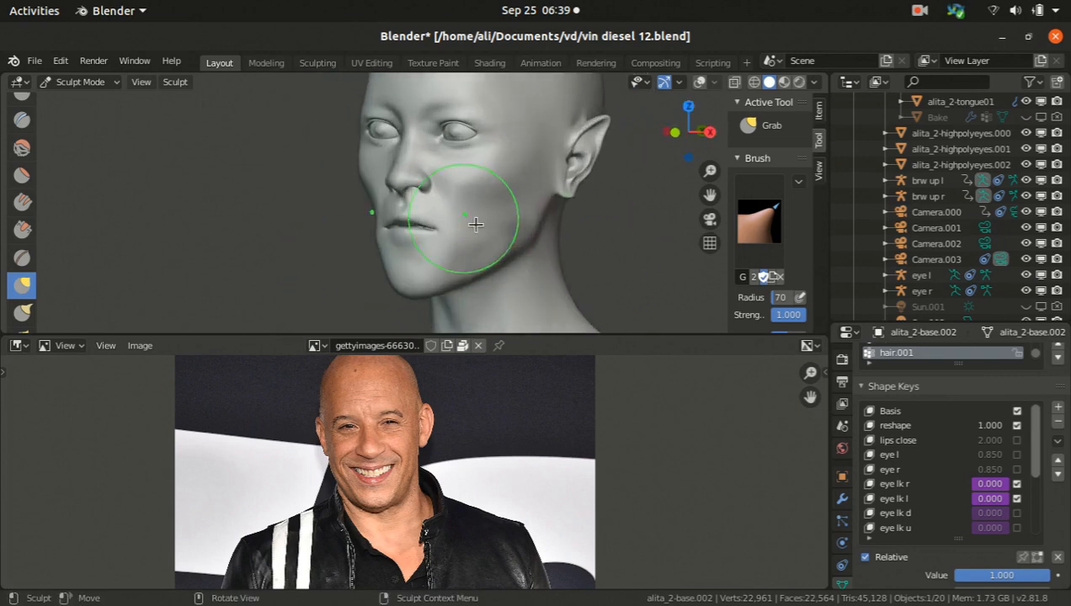
{"action": "mouse_move", "coordinate": [510, 232]}
{"action": "left_mouse_down"}
{"action": "mouse_move", "coordinate": [521, 231]}
{"action": "mouse_move", "coordinate": [478, 230]}
{"action": "left_mouse_up"}
{"action": "key", "text": "KP_1"}
Even out the sculpted cheeks and jaw with the Smooth brush
{"action": "middle_click_drag", "start_coordinate": [478, 230], "coordinate": [72, 126]}
{"action": "left_click", "coordinate": [22, 147]}
{"action": "mouse_move", "coordinate": [337, 219]}
{"action": "middle_mouse_down"}
{"action": "mouse_move", "coordinate": [442, 255]}
{"action": "mouse_move", "coordinate": [382, 231]}
{"action": "mouse_move", "coordinate": [336, 193]}
{"action": "middle_mouse_up"}
{"action": "mouse_move", "coordinate": [505, 202]}
{"action": "left_mouse_down"}
{"action": "mouse_move", "coordinate": [445, 203]}
{"action": "mouse_move", "coordinate": [338, 236]}
{"action": "left_mouse_up"}
{"action": "middle_click_drag", "start_coordinate": [509, 265], "coordinate": [350, 268]}
{"action": "middle_click_drag", "start_coordinate": [404, 268], "coordinate": [516, 271]}
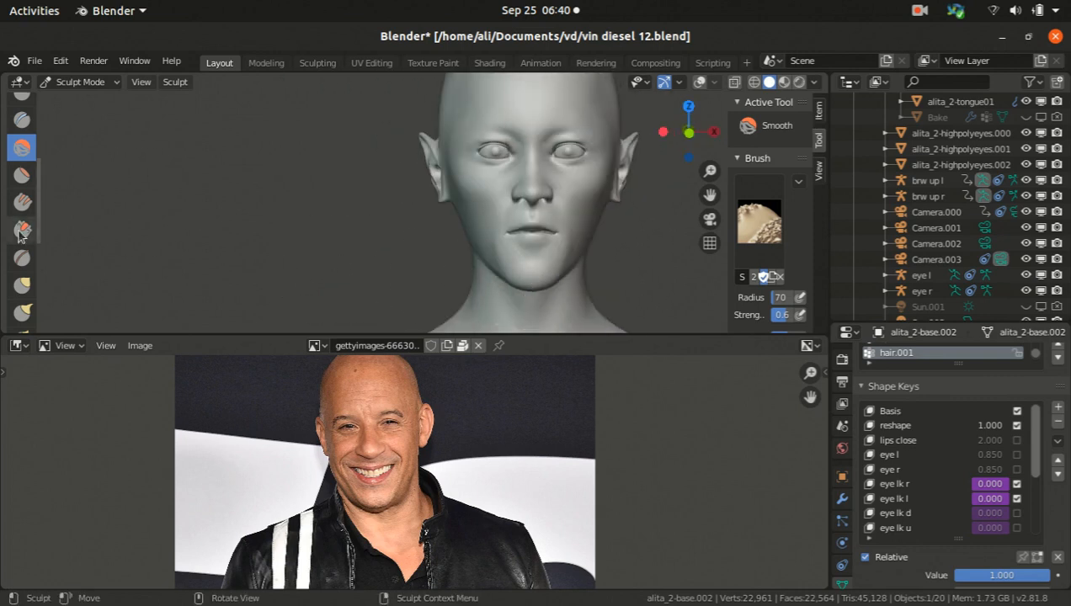
Reshape the cheeks beside the mouth and the lower jaw with Grab strokes from several angles
{"action": "left_click", "coordinate": [21, 285]}
{"action": "mouse_move", "coordinate": [588, 268]}
{"action": "left_mouse_down"}
{"action": "mouse_move", "coordinate": [545, 246]}
{"action": "mouse_move", "coordinate": [589, 242]}
{"action": "left_mouse_up"}
{"action": "mouse_move", "coordinate": [570, 245]}
{"action": "middle_mouse_down"}
{"action": "mouse_move", "coordinate": [451, 234]}
{"action": "mouse_move", "coordinate": [472, 234]}
{"action": "mouse_move", "coordinate": [463, 225]}
{"action": "middle_mouse_up"}
{"action": "scroll", "coordinate": [526, 251], "scroll_direction": "up", "scroll_amount": 1}
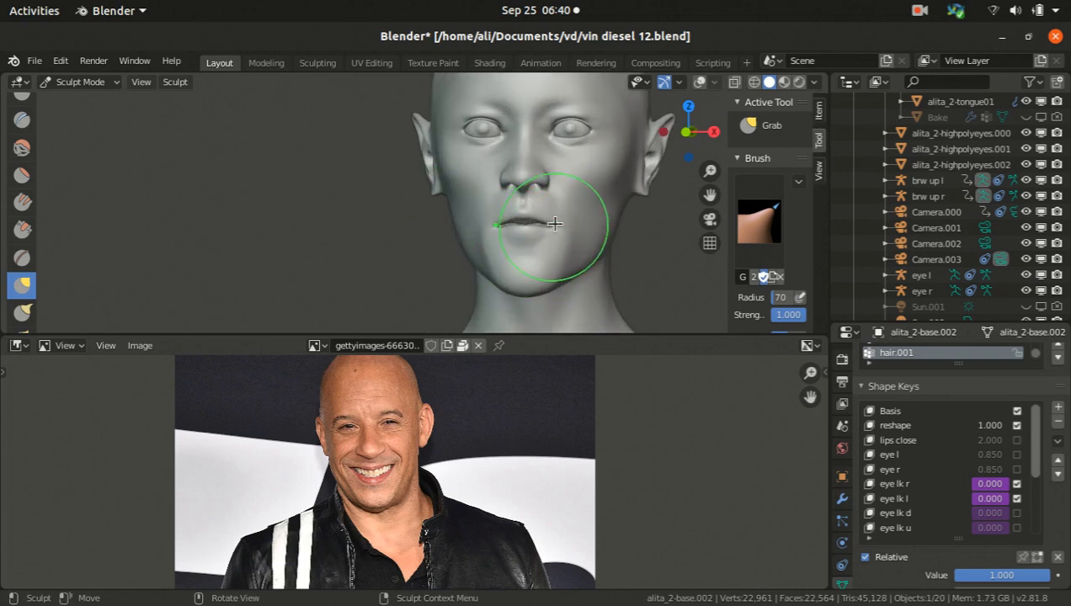
{"action": "left_click_drag", "start_coordinate": [555, 227], "coordinate": [573, 219]}
{"action": "middle_click_drag", "start_coordinate": [573, 219], "coordinate": [558, 243]}
{"action": "left_click_drag", "start_coordinate": [580, 236], "coordinate": [576, 240]}
{"action": "mouse_move", "coordinate": [586, 213]}
{"action": "middle_mouse_down"}
{"action": "mouse_move", "coordinate": [598, 215]}
{"action": "mouse_move", "coordinate": [480, 269]}
{"action": "mouse_move", "coordinate": [476, 317]}
{"action": "mouse_move", "coordinate": [478, 278]}
{"action": "middle_mouse_up"}
{"action": "left_click_drag", "start_coordinate": [472, 267], "coordinate": [488, 268]}
{"action": "mouse_move", "coordinate": [515, 311]}
{"action": "middle_mouse_down"}
{"action": "mouse_move", "coordinate": [578, 267]}
{"action": "mouse_move", "coordinate": [575, 200]}
{"action": "mouse_move", "coordinate": [512, 239]}
{"action": "mouse_move", "coordinate": [513, 215]}
{"action": "mouse_move", "coordinate": [510, 271]}
{"action": "mouse_move", "coordinate": [472, 286]}
{"action": "middle_mouse_up"}
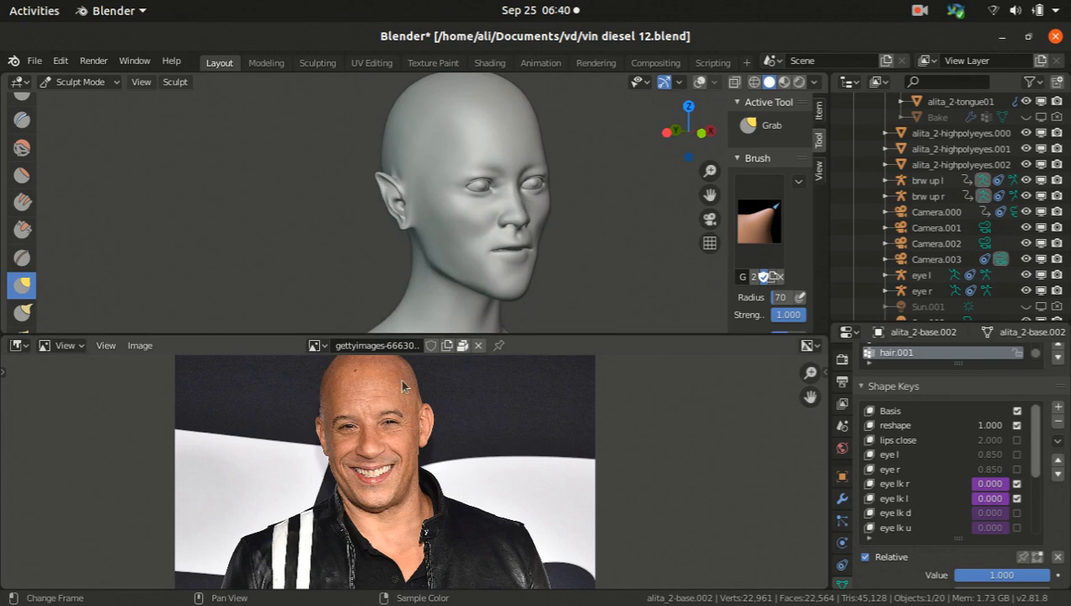
Soften the pointed upper part of the ears with Smooth brush strokes
{"action": "mouse_move", "coordinate": [579, 239]}
{"action": "middle_mouse_down"}
{"action": "mouse_move", "coordinate": [485, 210]}
{"action": "mouse_move", "coordinate": [456, 220]}
{"action": "mouse_move", "coordinate": [581, 242]}
{"action": "mouse_move", "coordinate": [490, 175]}
{"action": "mouse_move", "coordinate": [421, 240]}
{"action": "mouse_move", "coordinate": [465, 263]}
{"action": "middle_mouse_up"}
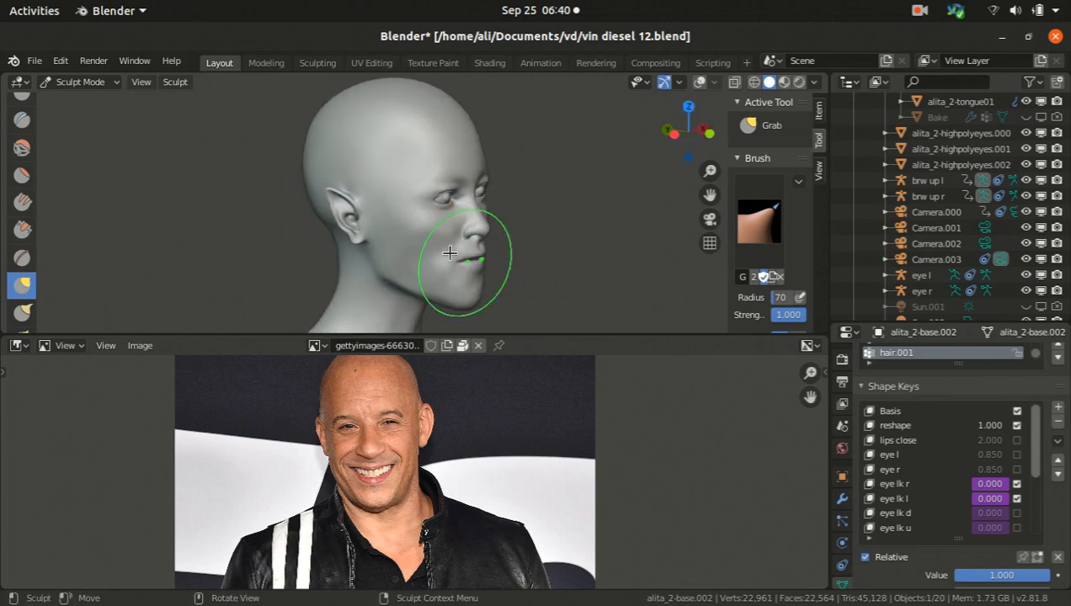
{"action": "left_click", "coordinate": [22, 147]}
{"action": "scroll", "coordinate": [328, 210], "scroll_direction": "up", "scroll_amount": 2}
{"action": "left_click_drag", "start_coordinate": [310, 182], "coordinate": [313, 193]}
{"action": "middle_click_drag", "start_coordinate": [314, 203], "coordinate": [351, 194]}
{"action": "scroll", "coordinate": [313, 189], "scroll_direction": "up", "scroll_amount": 2}
{"action": "left_click_drag", "start_coordinate": [310, 187], "coordinate": [317, 200]}
{"action": "scroll", "coordinate": [329, 206], "scroll_direction": "down", "scroll_amount": 3}
{"action": "middle_click_drag", "start_coordinate": [466, 227], "coordinate": [319, 219]}
{"action": "middle_click_drag", "start_coordinate": [383, 236], "coordinate": [342, 160]}
{"action": "scroll", "coordinate": [359, 177], "scroll_direction": "up", "scroll_amount": 2}
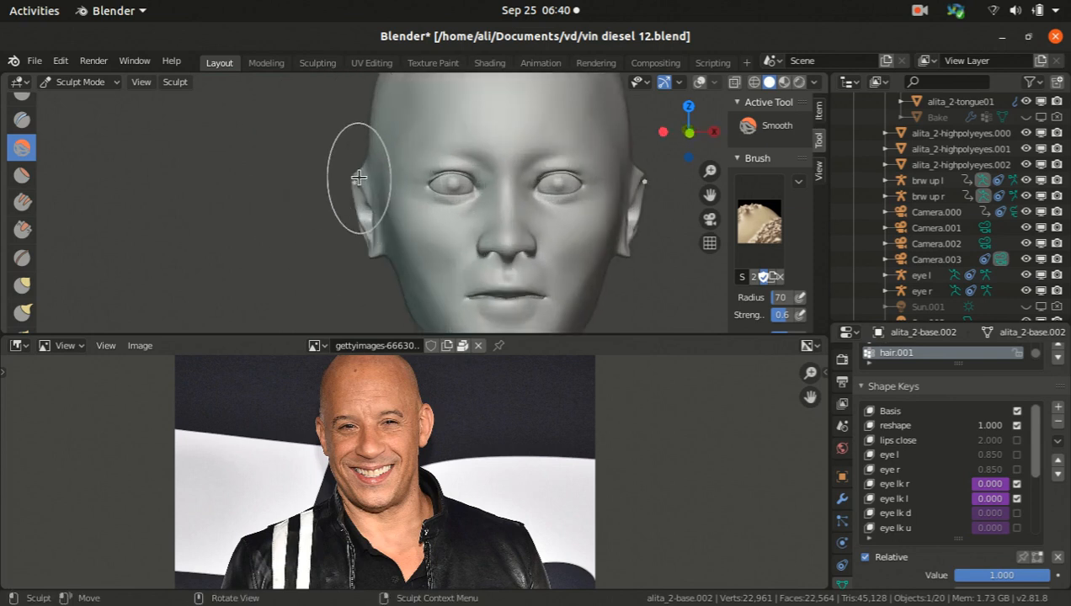
{"action": "scroll", "coordinate": [359, 177], "scroll_direction": "up", "scroll_amount": 2}
Expand the Mask modifier's settings and turn off the viewport display of the Subdivision modifier on alita_2-base.002
{"action": "left_click", "coordinate": [842, 499]}
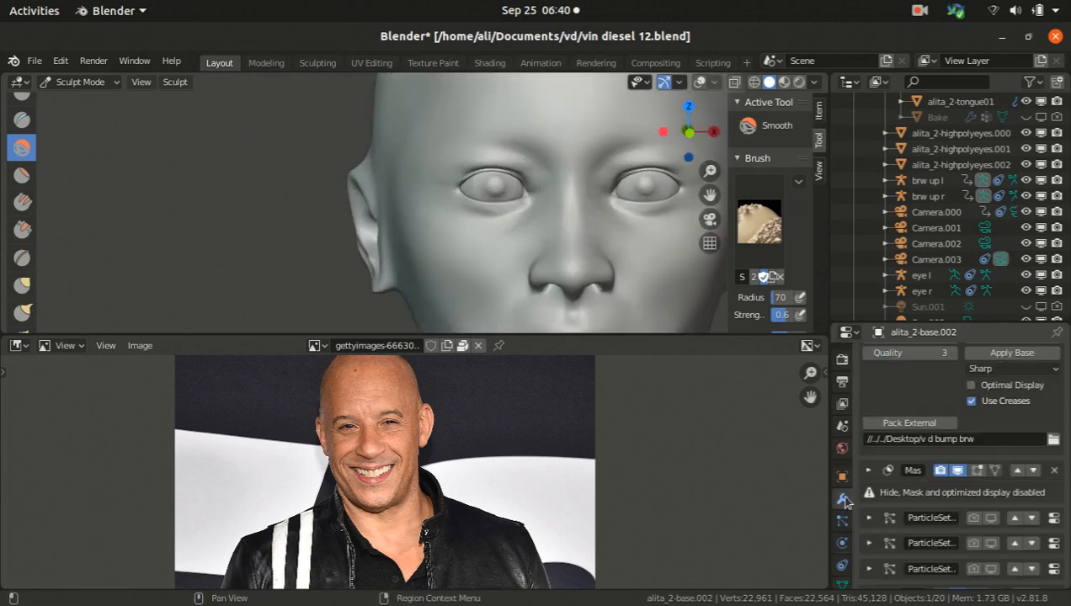
{"action": "scroll", "coordinate": [910, 544], "scroll_direction": "down", "scroll_amount": 2}
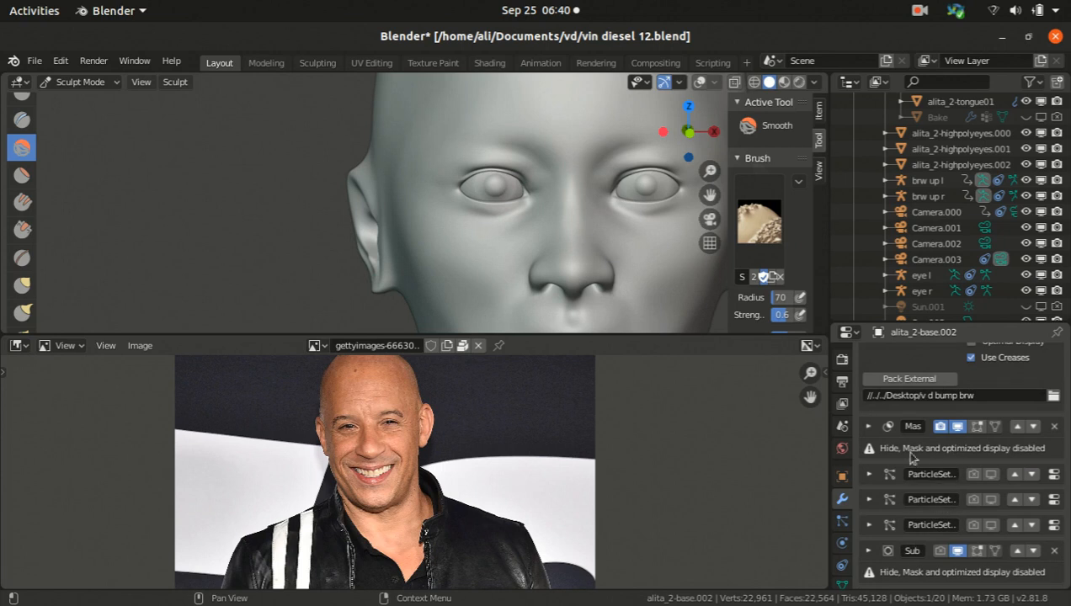
{"action": "left_click", "coordinate": [869, 426]}
{"action": "scroll", "coordinate": [914, 474], "scroll_direction": "down", "scroll_amount": 3}
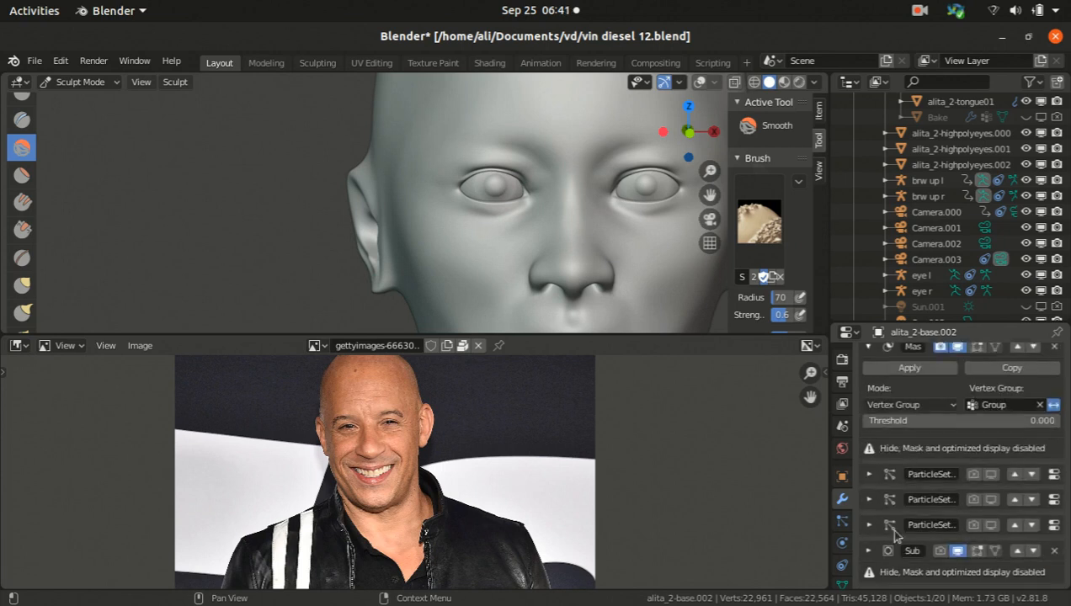
{"action": "scroll", "coordinate": [940, 430], "scroll_direction": "up", "scroll_amount": 3}
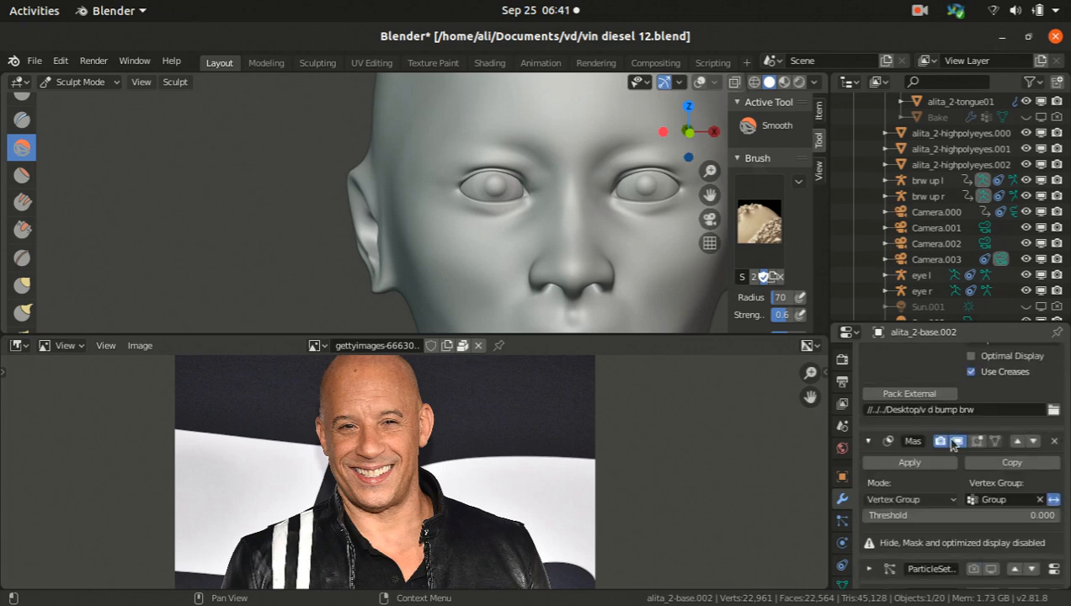
{"action": "scroll", "coordinate": [924, 525], "scroll_direction": "down", "scroll_amount": 3}
{"action": "scroll", "coordinate": [923, 503], "scroll_direction": "up", "scroll_amount": 3}
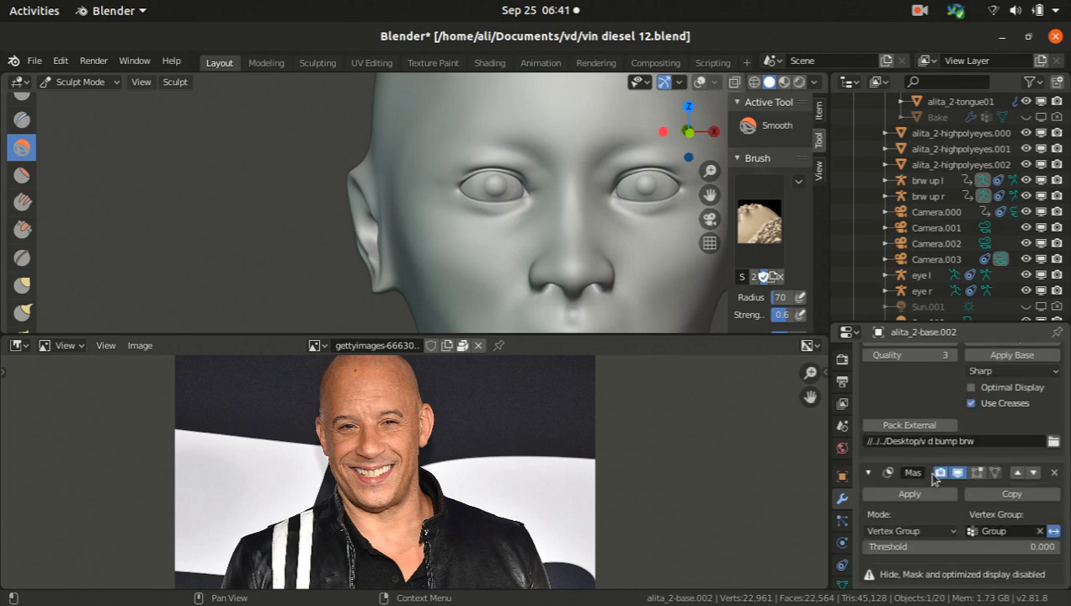
{"action": "scroll", "coordinate": [921, 485], "scroll_direction": "up", "scroll_amount": 4}
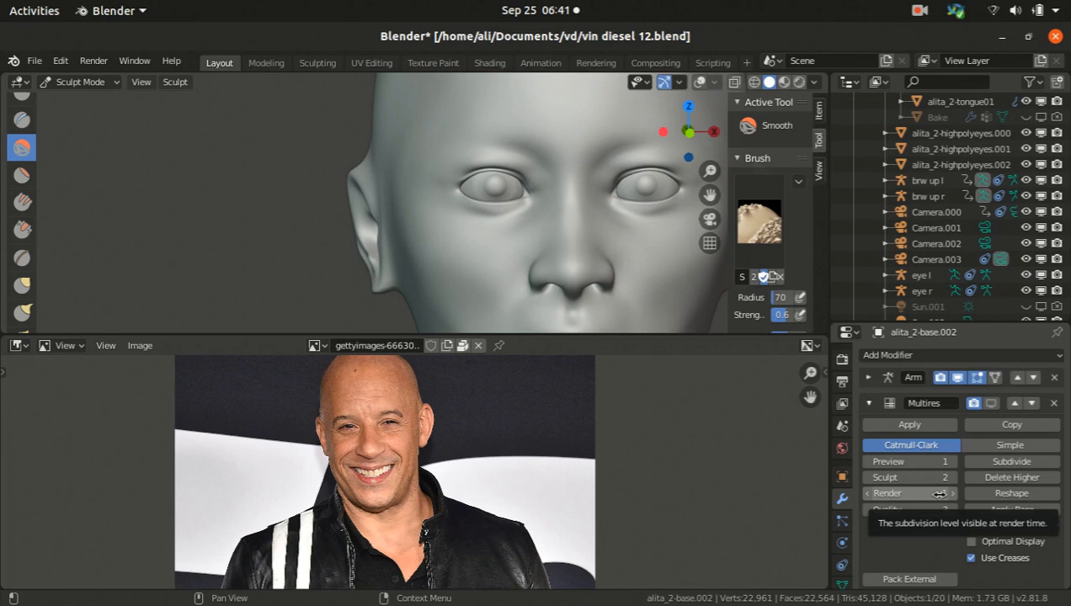
{"action": "scroll", "coordinate": [935, 497], "scroll_direction": "down", "scroll_amount": 6}
{"action": "scroll", "coordinate": [926, 506], "scroll_direction": "up", "scroll_amount": 4}
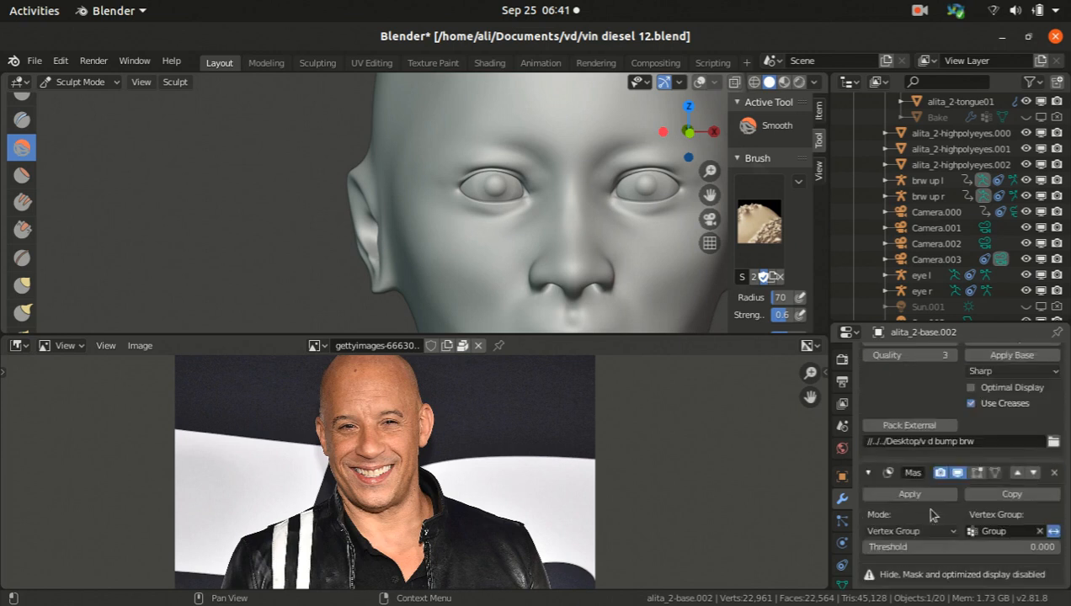
{"action": "scroll", "coordinate": [931, 510], "scroll_direction": "down", "scroll_amount": 6}
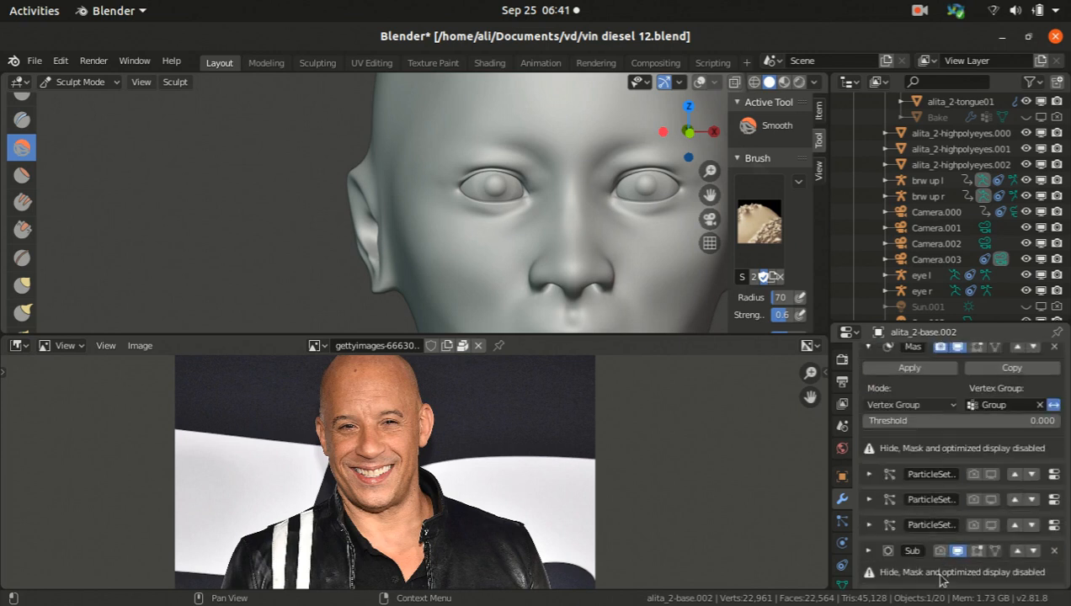
{"action": "left_click", "coordinate": [956, 553]}
Examine the head's proportions and ears from the front, both sides and in profile against the reference photo
{"action": "scroll", "coordinate": [388, 269], "scroll_direction": "down", "scroll_amount": 5}
{"action": "middle_click_drag", "start_coordinate": [347, 238], "coordinate": [387, 254]}
{"action": "scroll", "coordinate": [524, 237], "scroll_direction": "up", "scroll_amount": 3}
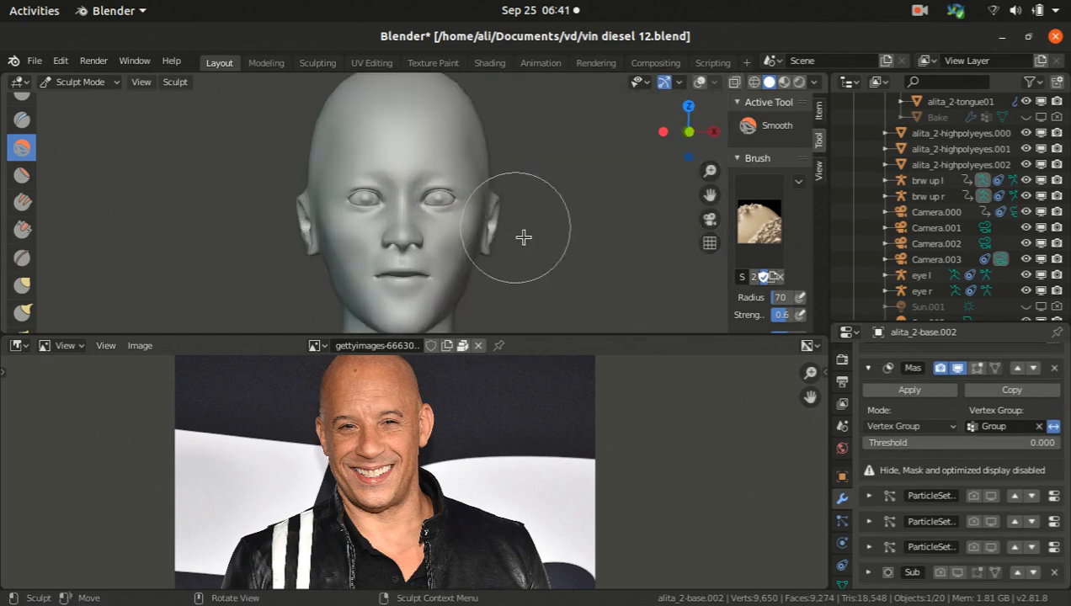
{"action": "middle_click_drag", "start_coordinate": [524, 237], "coordinate": [439, 239]}
{"action": "scroll", "coordinate": [477, 217], "scroll_direction": "up", "scroll_amount": 3}
{"action": "scroll", "coordinate": [334, 198], "scroll_direction": "down", "scroll_amount": 4}
{"action": "mouse_move", "coordinate": [334, 199]}
{"action": "middle_mouse_down"}
{"action": "mouse_move", "coordinate": [353, 244]}
{"action": "mouse_move", "coordinate": [251, 153]}
{"action": "mouse_move", "coordinate": [318, 212]}
{"action": "middle_mouse_up"}
{"action": "middle_click_drag", "start_coordinate": [417, 245], "coordinate": [270, 245]}
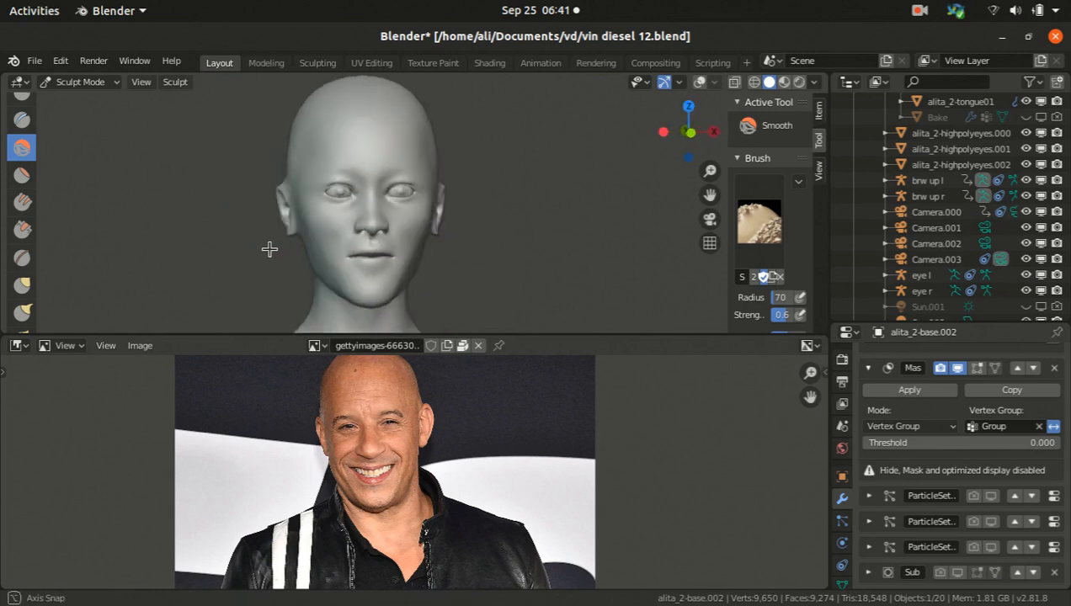
{"action": "middle_click_drag", "start_coordinate": [479, 265], "coordinate": [391, 256]}
{"action": "middle_click_drag", "start_coordinate": [247, 235], "coordinate": [383, 223]}
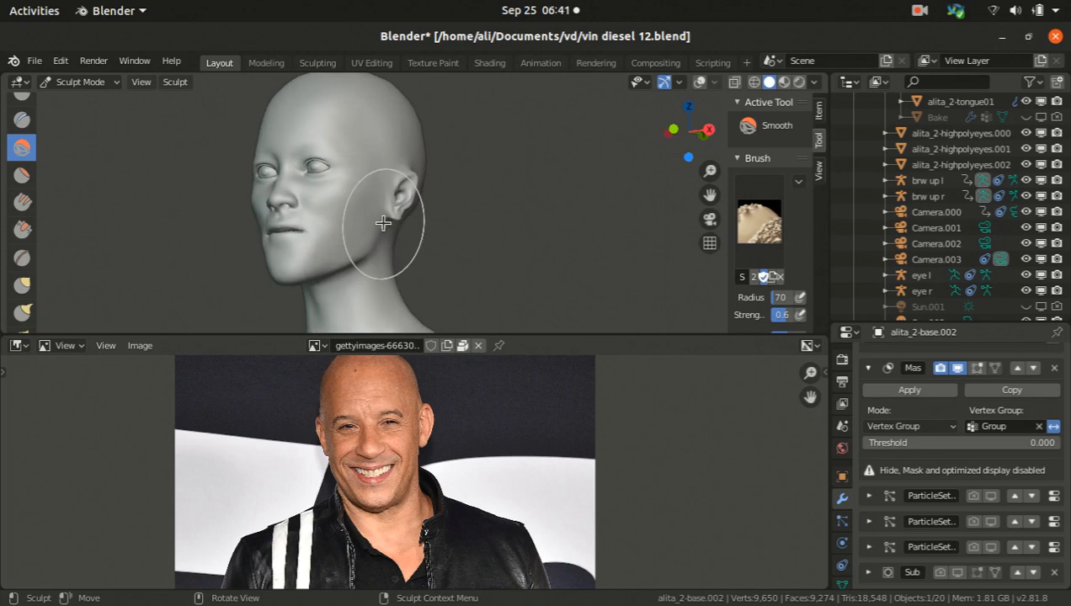
{"action": "middle_click_drag", "start_coordinate": [315, 218], "coordinate": [324, 179]}
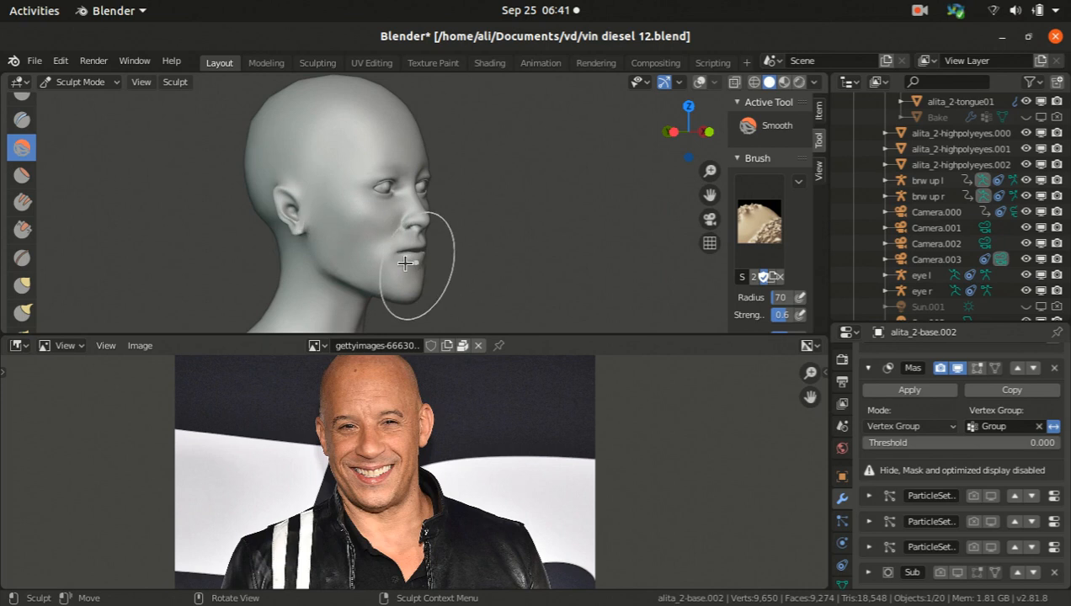
{"action": "middle_click_drag", "start_coordinate": [405, 264], "coordinate": [227, 265]}
{"action": "middle_click_drag", "start_coordinate": [390, 256], "coordinate": [290, 193]}
{"action": "scroll", "coordinate": [285, 227], "scroll_direction": "up", "scroll_amount": 3}
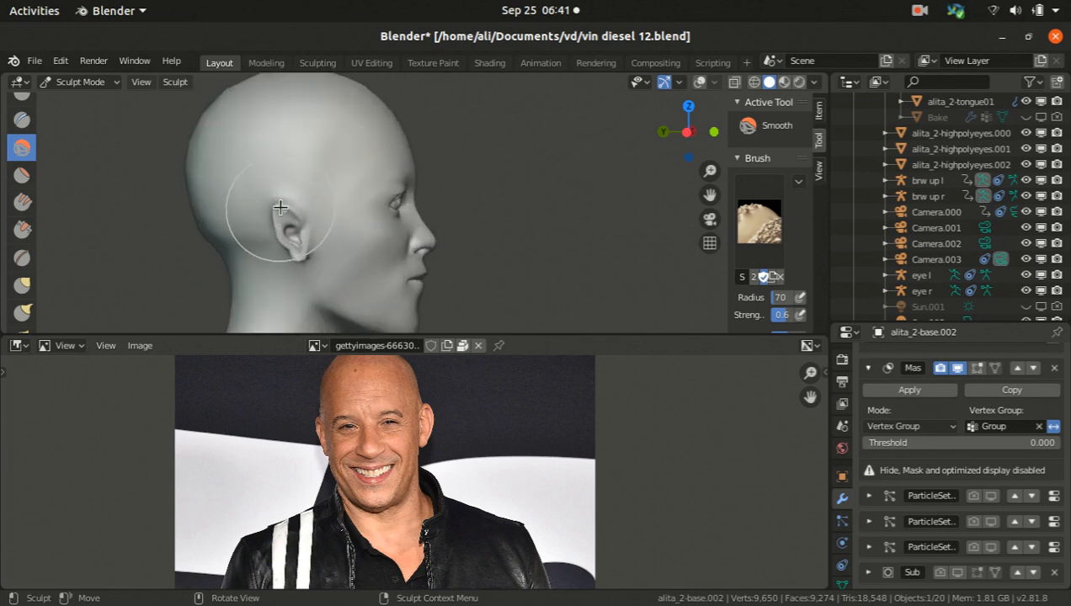
{"action": "scroll", "coordinate": [21, 183], "scroll_direction": "up", "scroll_amount": 5}
{"action": "scroll", "coordinate": [21, 183], "scroll_direction": "down", "scroll_amount": 6}
Reshape the ear's rim, lobe and upper tip with several Grab strokes from the side and front
{"action": "left_click", "coordinate": [22, 252]}
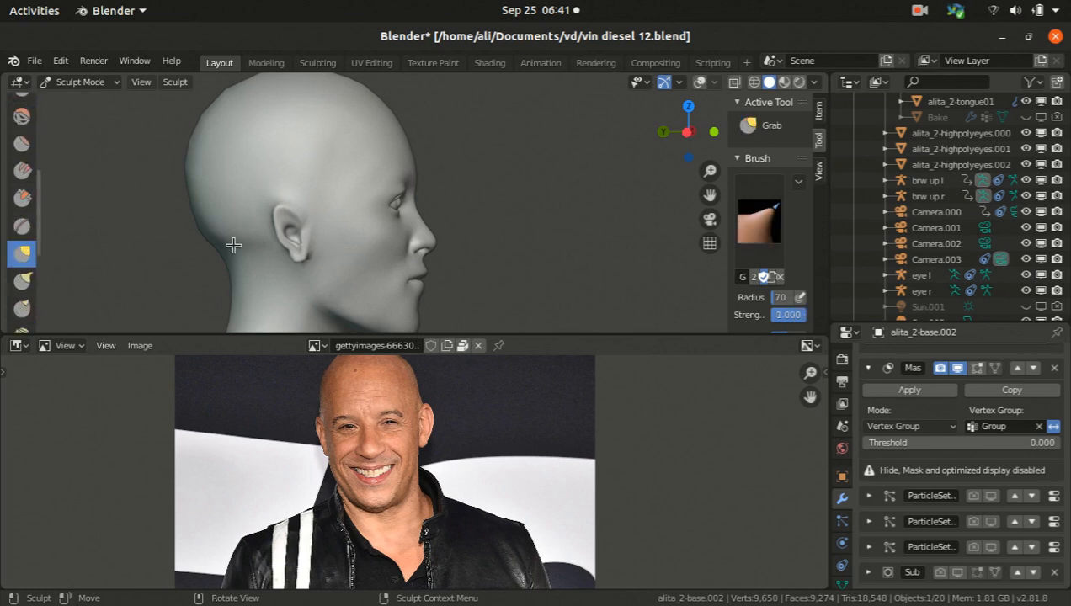
{"action": "scroll", "coordinate": [335, 236], "scroll_direction": "up", "scroll_amount": 4}
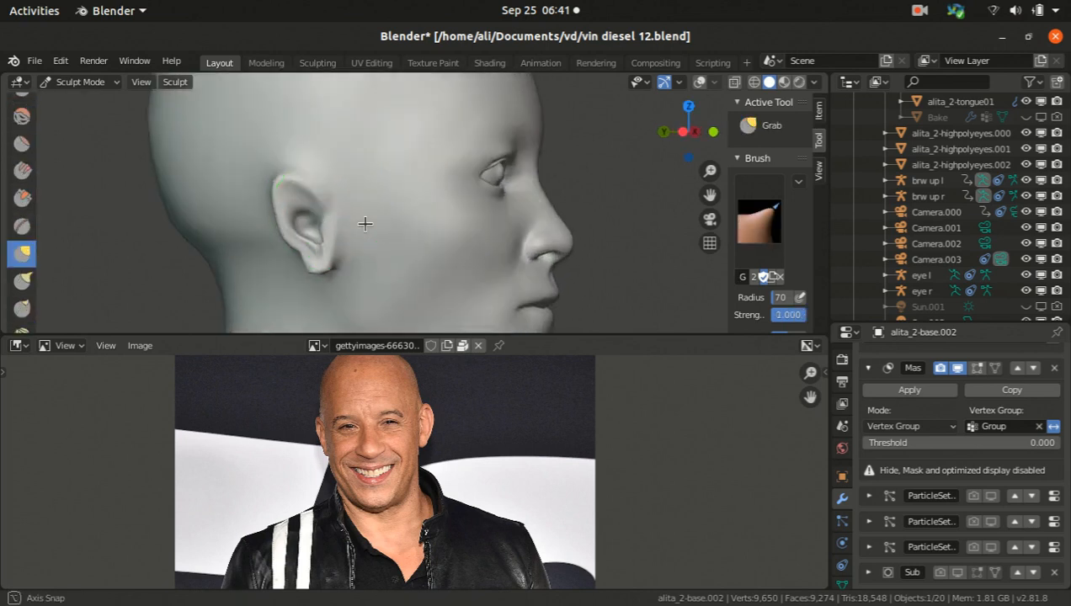
{"action": "middle_click_drag", "start_coordinate": [365, 224], "coordinate": [384, 222]}
{"action": "left_click_drag", "start_coordinate": [316, 216], "coordinate": [328, 210]}
{"action": "left_click_drag", "start_coordinate": [295, 256], "coordinate": [291, 253]}
{"action": "left_click_drag", "start_coordinate": [290, 253], "coordinate": [318, 247]}
{"action": "mouse_move", "coordinate": [279, 222]}
{"action": "middle_mouse_down"}
{"action": "mouse_move", "coordinate": [318, 187]}
{"action": "mouse_move", "coordinate": [309, 184]}
{"action": "middle_mouse_up"}
{"action": "left_click_drag", "start_coordinate": [287, 184], "coordinate": [287, 184]}
{"action": "middle_click_drag", "start_coordinate": [261, 185], "coordinate": [303, 185]}
{"action": "mouse_move", "coordinate": [278, 160]}
{"action": "left_mouse_down"}
{"action": "mouse_move", "coordinate": [277, 173]}
{"action": "mouse_move", "coordinate": [292, 176]}
{"action": "mouse_move", "coordinate": [276, 177]}
{"action": "mouse_move", "coordinate": [283, 184]}
{"action": "left_mouse_up"}
{"action": "mouse_move", "coordinate": [330, 186]}
{"action": "middle_mouse_down"}
{"action": "mouse_move", "coordinate": [156, 186]}
{"action": "mouse_move", "coordinate": [313, 166]}
{"action": "middle_mouse_up"}
{"action": "mouse_move", "coordinate": [313, 166]}
{"action": "left_mouse_down"}
{"action": "mouse_move", "coordinate": [311, 184]}
{"action": "mouse_move", "coordinate": [311, 174]}
{"action": "left_mouse_up"}
{"action": "mouse_move", "coordinate": [311, 174]}
{"action": "middle_mouse_down"}
{"action": "mouse_move", "coordinate": [290, 168]}
{"action": "mouse_move", "coordinate": [310, 169]}
{"action": "middle_mouse_up"}
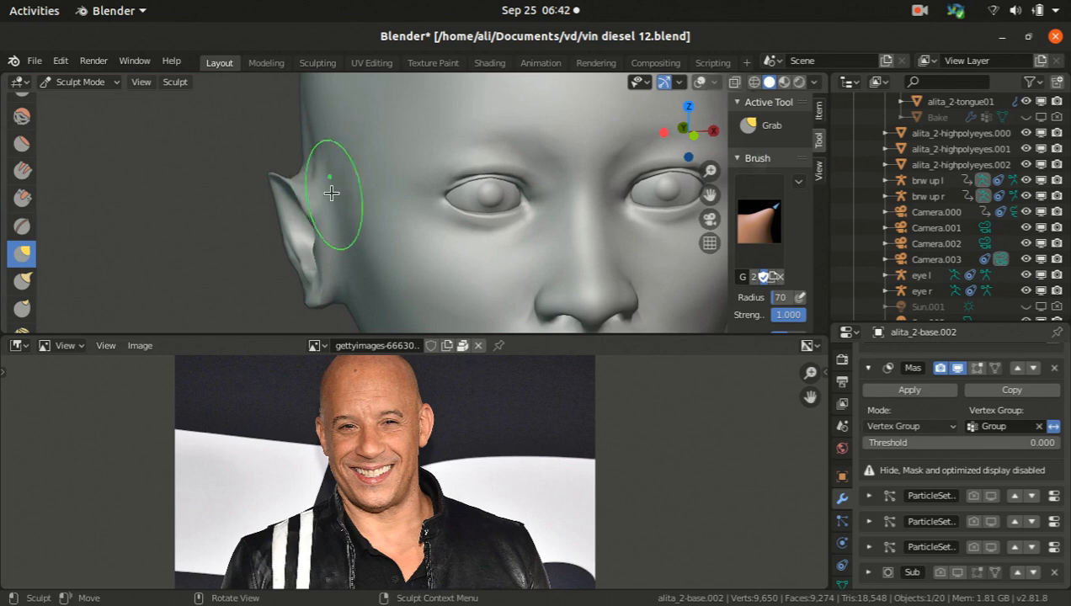
Reshape the side and bridge of the nose with Grab strokes
{"action": "scroll", "coordinate": [300, 172], "scroll_direction": "down", "scroll_amount": 5}
{"action": "middle_click_drag", "start_coordinate": [362, 207], "coordinate": [330, 221]}
{"action": "middle_click_drag", "start_coordinate": [404, 218], "coordinate": [429, 223]}
{"action": "middle_click_drag", "start_coordinate": [375, 246], "coordinate": [411, 220]}
{"action": "scroll", "coordinate": [379, 220], "scroll_direction": "up", "scroll_amount": 2}
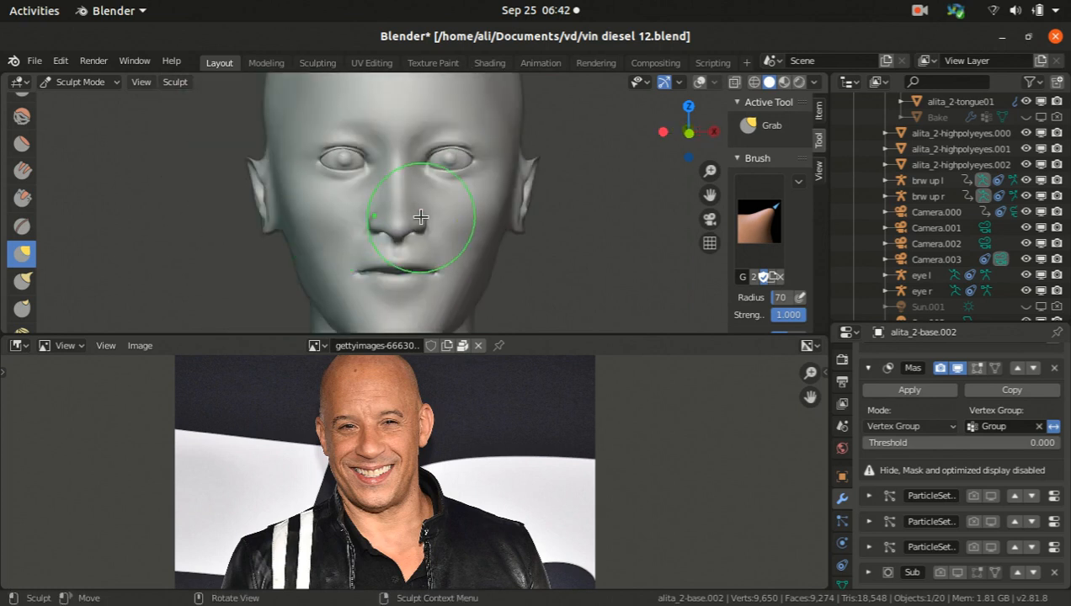
{"action": "left_click_drag", "start_coordinate": [420, 218], "coordinate": [427, 219]}
{"action": "middle_click_drag", "start_coordinate": [427, 242], "coordinate": [414, 208]}
{"action": "left_click_drag", "start_coordinate": [401, 183], "coordinate": [404, 179]}
{"action": "scroll", "coordinate": [420, 138], "scroll_direction": "up", "scroll_amount": 3}
{"action": "middle_click_drag", "start_coordinate": [405, 180], "coordinate": [395, 205]}
{"action": "left_click_drag", "start_coordinate": [395, 205], "coordinate": [391, 199]}
Pull up the area under the eyes and adjust the outer eye with Grab strokes
{"action": "scroll", "coordinate": [393, 177], "scroll_direction": "down", "scroll_amount": 4}
{"action": "middle_click_drag", "start_coordinate": [396, 179], "coordinate": [471, 206]}
{"action": "middle_click_drag", "start_coordinate": [335, 191], "coordinate": [357, 179]}
{"action": "scroll", "coordinate": [356, 179], "scroll_direction": "down", "scroll_amount": 4}
{"action": "middle_click_drag", "start_coordinate": [405, 211], "coordinate": [248, 209]}
{"action": "scroll", "coordinate": [435, 192], "scroll_direction": "up", "scroll_amount": 6}
{"action": "middle_click_drag", "start_coordinate": [366, 137], "coordinate": [294, 178]}
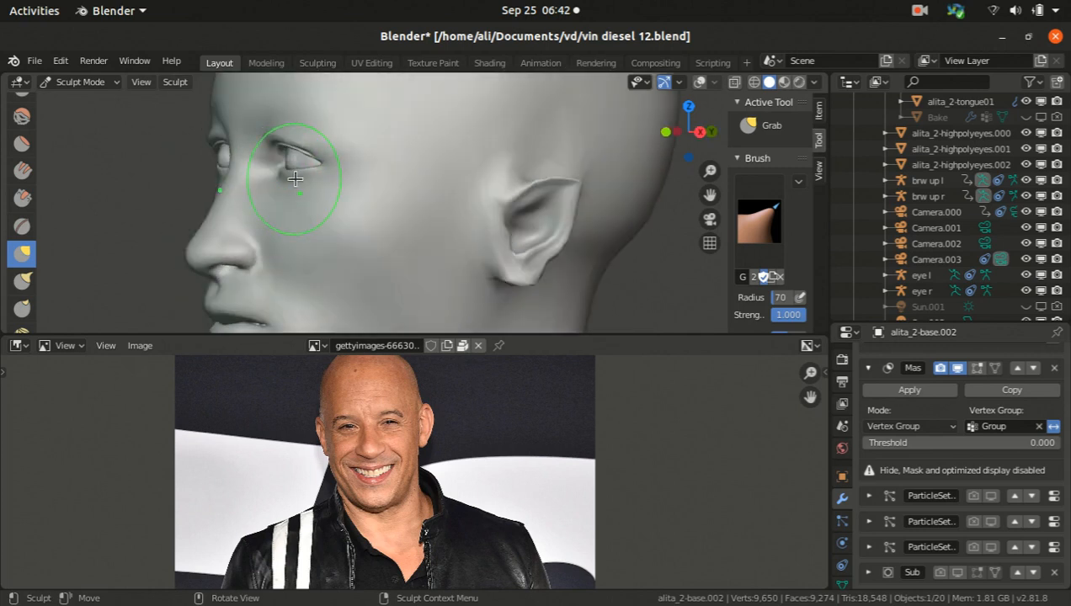
{"action": "left_click_drag", "start_coordinate": [292, 174], "coordinate": [283, 145]}
{"action": "scroll", "coordinate": [283, 145], "scroll_direction": "down", "scroll_amount": 2}
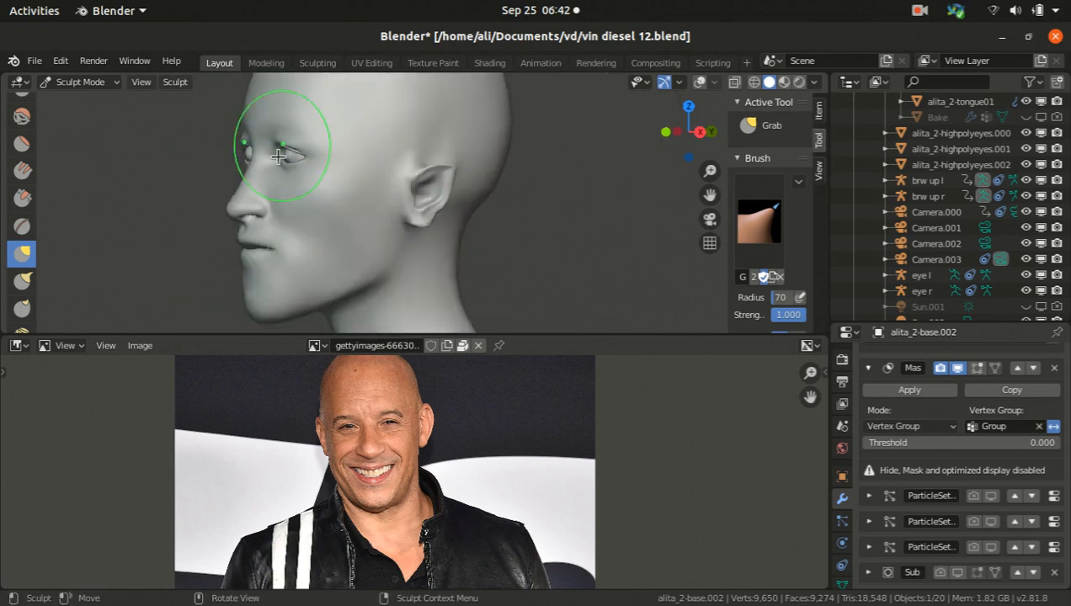
{"action": "middle_click_drag", "start_coordinate": [283, 145], "coordinate": [386, 187]}
{"action": "scroll", "coordinate": [293, 150], "scroll_direction": "up", "scroll_amount": 5}
{"action": "mouse_move", "coordinate": [293, 152]}
{"action": "left_mouse_down"}
{"action": "mouse_move", "coordinate": [280, 166]}
{"action": "mouse_move", "coordinate": [288, 155]}
{"action": "left_mouse_up"}
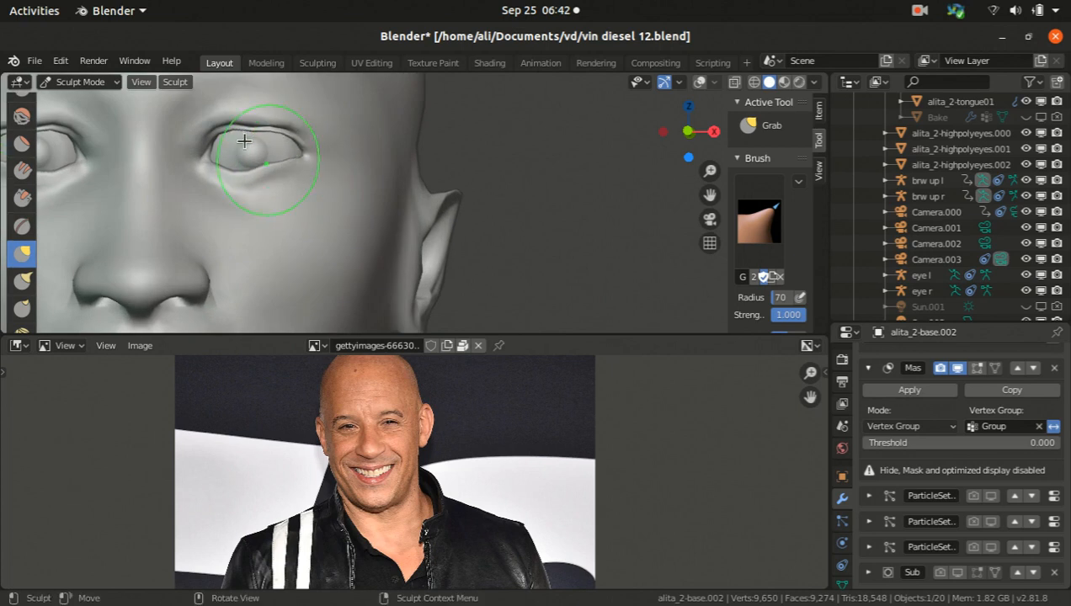
Narrow the eye opening by pulling the upper eyelid down and the lower eyelid up with Grab strokes
{"action": "scroll", "coordinate": [253, 150], "scroll_direction": "up", "scroll_amount": 3}
{"action": "scroll", "coordinate": [214, 130], "scroll_direction": "down", "scroll_amount": 1}
{"action": "left_click_drag", "start_coordinate": [214, 133], "coordinate": [222, 139]}
{"action": "left_click_drag", "start_coordinate": [304, 137], "coordinate": [278, 186]}
{"action": "scroll", "coordinate": [277, 173], "scroll_direction": "up", "scroll_amount": 1}
{"action": "scroll", "coordinate": [282, 181], "scroll_direction": "down", "scroll_amount": 5}
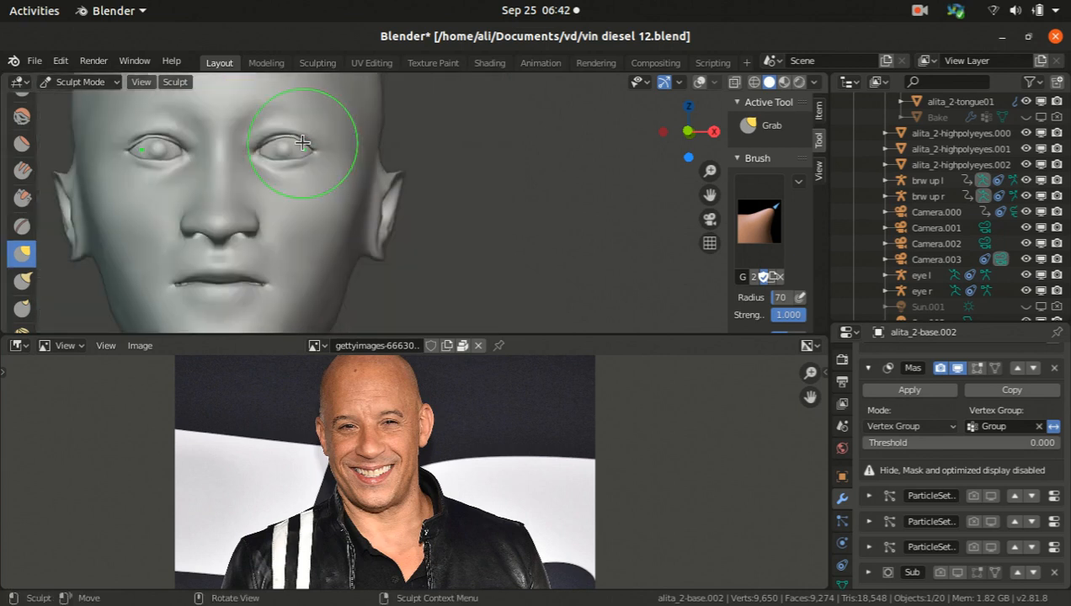
{"action": "scroll", "coordinate": [281, 135], "scroll_direction": "up", "scroll_amount": 5}
{"action": "left_click_drag", "start_coordinate": [310, 191], "coordinate": [292, 178]}
Refine the eyelid edges and the inner and outer eye corners with close-up Grab strokes
{"action": "scroll", "coordinate": [284, 178], "scroll_direction": "up", "scroll_amount": 3}
{"action": "left_click_drag", "start_coordinate": [374, 184], "coordinate": [370, 172]}
{"action": "left_click_drag", "start_coordinate": [340, 126], "coordinate": [389, 153]}
{"action": "scroll", "coordinate": [389, 145], "scroll_direction": "up", "scroll_amount": 1}
{"action": "left_click_drag", "start_coordinate": [256, 128], "coordinate": [301, 128]}
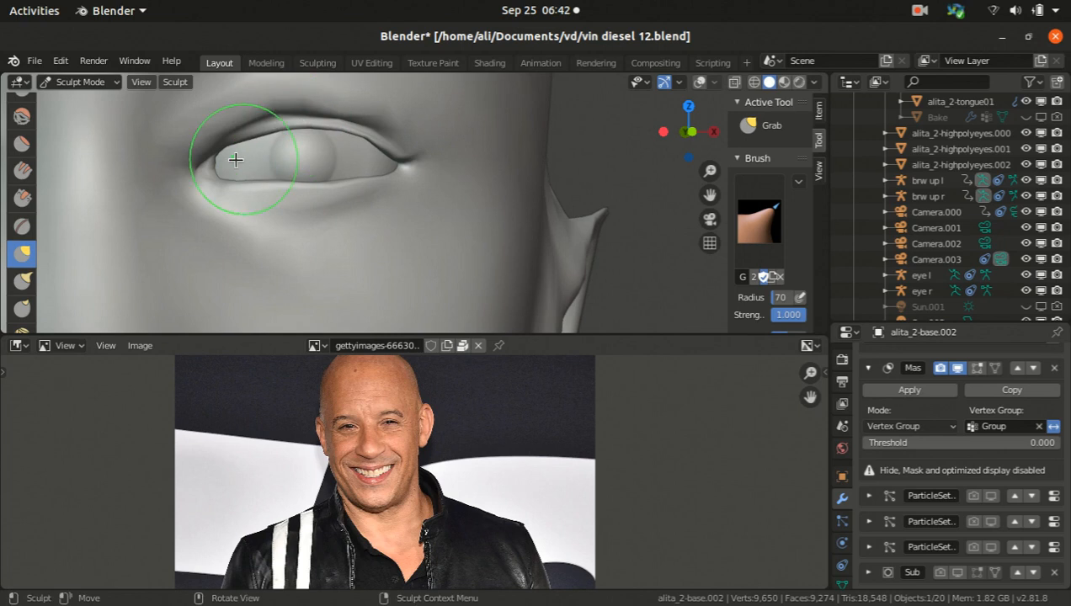
{"action": "scroll", "coordinate": [236, 160], "scroll_direction": "up", "scroll_amount": 1}
{"action": "left_click_drag", "start_coordinate": [219, 155], "coordinate": [223, 151]}
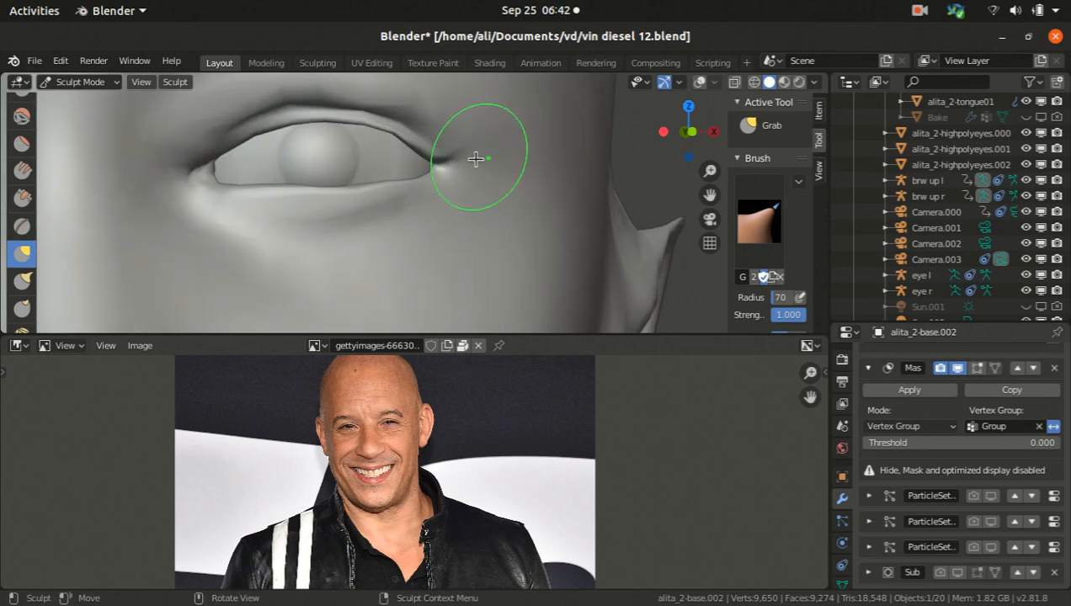
{"action": "scroll", "coordinate": [476, 158], "scroll_direction": "up", "scroll_amount": 2}
{"action": "mouse_move", "coordinate": [424, 184]}
{"action": "left_mouse_down"}
{"action": "mouse_move", "coordinate": [411, 172]}
{"action": "mouse_move", "coordinate": [420, 175]}
{"action": "mouse_move", "coordinate": [385, 184]}
{"action": "mouse_move", "coordinate": [416, 156]}
{"action": "left_mouse_up"}
{"action": "scroll", "coordinate": [411, 170], "scroll_direction": "up", "scroll_amount": 1}
{"action": "scroll", "coordinate": [446, 151], "scroll_direction": "down", "scroll_amount": 8}
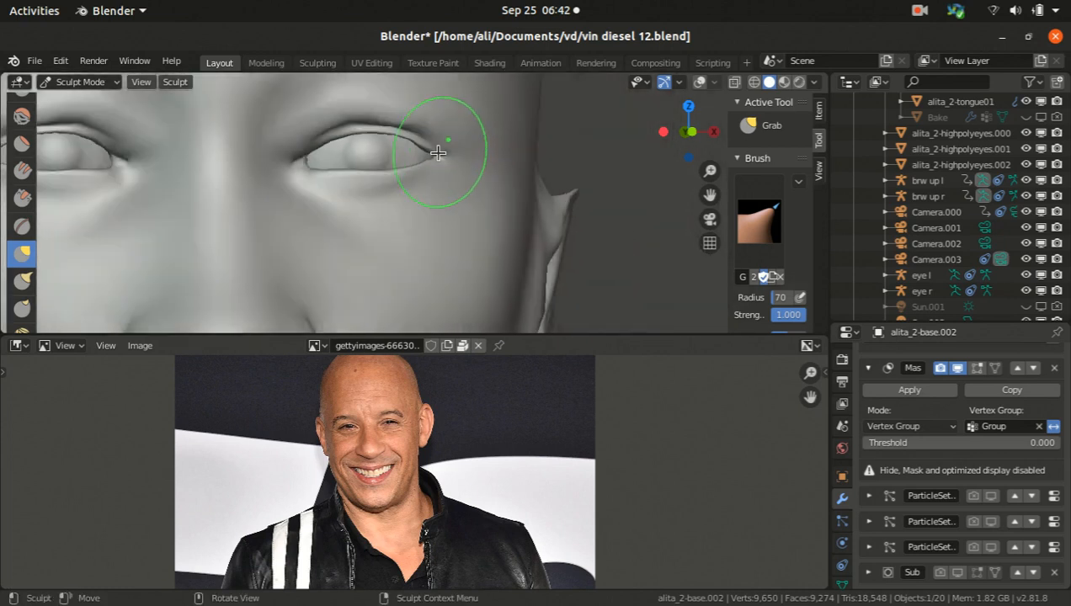
Examine the reshaped eyes and the whole face from the front and the sides
{"action": "middle_click_drag", "start_coordinate": [442, 144], "coordinate": [447, 178]}
{"action": "scroll", "coordinate": [362, 160], "scroll_direction": "up", "scroll_amount": 4}
{"action": "scroll", "coordinate": [358, 167], "scroll_direction": "down", "scroll_amount": 5}
{"action": "mouse_move", "coordinate": [358, 168]}
{"action": "middle_mouse_down"}
{"action": "mouse_move", "coordinate": [431, 182]}
{"action": "mouse_move", "coordinate": [268, 201]}
{"action": "middle_mouse_up"}
{"action": "scroll", "coordinate": [432, 181], "scroll_direction": "up", "scroll_amount": 4}
{"action": "mouse_move", "coordinate": [398, 225]}
{"action": "middle_mouse_down"}
{"action": "mouse_move", "coordinate": [376, 191]}
{"action": "mouse_move", "coordinate": [431, 180]}
{"action": "mouse_move", "coordinate": [371, 198]}
{"action": "mouse_move", "coordinate": [354, 184]}
{"action": "mouse_move", "coordinate": [392, 201]}
{"action": "mouse_move", "coordinate": [296, 233]}
{"action": "mouse_move", "coordinate": [518, 207]}
{"action": "mouse_move", "coordinate": [506, 232]}
{"action": "mouse_move", "coordinate": [581, 225]}
{"action": "mouse_move", "coordinate": [516, 242]}
{"action": "mouse_move", "coordinate": [237, 213]}
{"action": "mouse_move", "coordinate": [462, 248]}
{"action": "mouse_move", "coordinate": [239, 191]}
{"action": "mouse_move", "coordinate": [375, 167]}
{"action": "middle_mouse_up"}
{"action": "mouse_move", "coordinate": [519, 252]}
{"action": "middle_mouse_down"}
{"action": "mouse_move", "coordinate": [325, 249]}
{"action": "mouse_move", "coordinate": [277, 259]}
{"action": "mouse_move", "coordinate": [378, 206]}
{"action": "mouse_move", "coordinate": [253, 199]}
{"action": "mouse_move", "coordinate": [276, 211]}
{"action": "mouse_move", "coordinate": [370, 210]}
{"action": "mouse_move", "coordinate": [354, 207]}
{"action": "mouse_move", "coordinate": [490, 185]}
{"action": "mouse_move", "coordinate": [383, 220]}
{"action": "mouse_move", "coordinate": [411, 202]}
{"action": "mouse_move", "coordinate": [373, 161]}
{"action": "mouse_move", "coordinate": [359, 223]}
{"action": "mouse_move", "coordinate": [288, 227]}
{"action": "mouse_move", "coordinate": [287, 253]}
{"action": "mouse_move", "coordinate": [358, 232]}
{"action": "mouse_move", "coordinate": [400, 249]}
{"action": "mouse_move", "coordinate": [285, 234]}
{"action": "mouse_move", "coordinate": [376, 248]}
{"action": "mouse_move", "coordinate": [421, 242]}
{"action": "middle_mouse_up"}
{"action": "scroll", "coordinate": [411, 202], "scroll_direction": "down", "scroll_amount": 4}
{"action": "scroll", "coordinate": [251, 245], "scroll_direction": "up", "scroll_amount": 2}
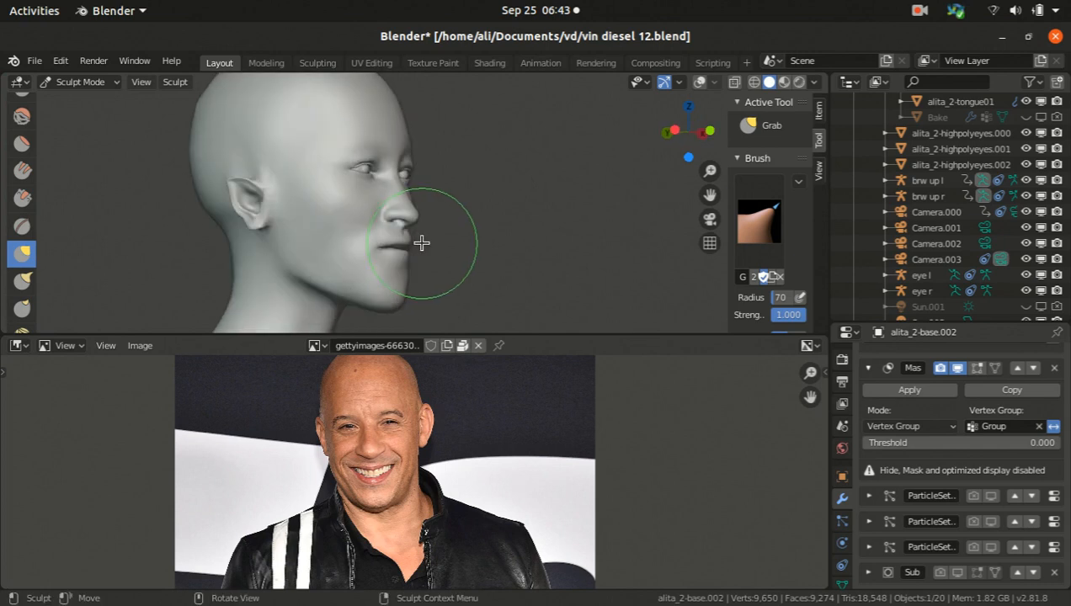
{"action": "mouse_move", "coordinate": [392, 246]}
{"action": "middle_mouse_down"}
{"action": "mouse_move", "coordinate": [290, 246]}
{"action": "mouse_move", "coordinate": [378, 277]}
{"action": "mouse_move", "coordinate": [126, 244]}
{"action": "middle_mouse_up"}
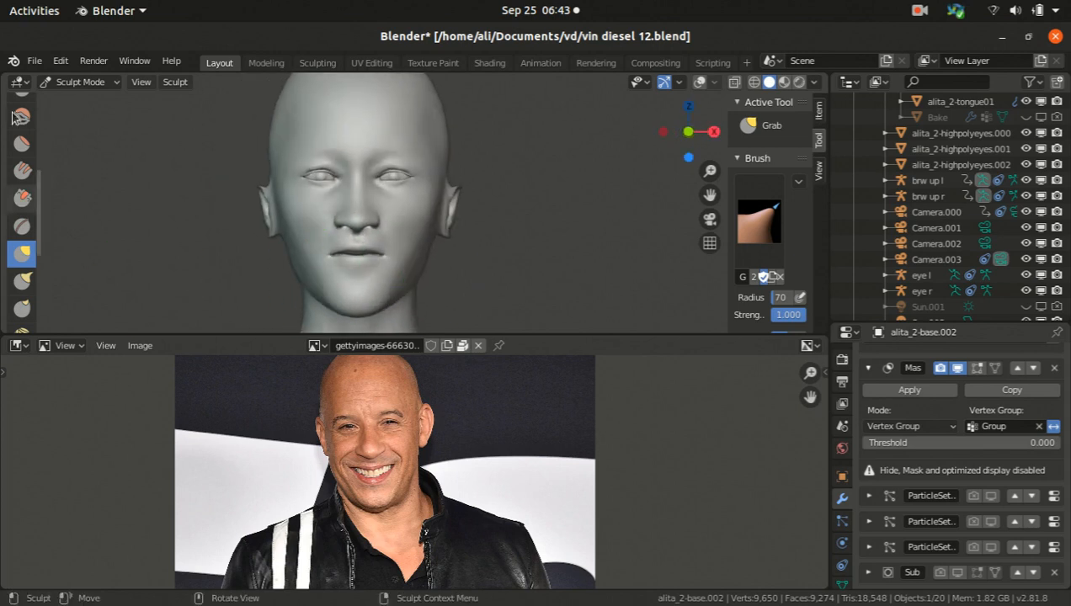
{"action": "mouse_move", "coordinate": [359, 251]}
{"action": "middle_mouse_down"}
{"action": "mouse_move", "coordinate": [396, 253]}
{"action": "mouse_move", "coordinate": [253, 219]}
{"action": "mouse_move", "coordinate": [175, 171]}
{"action": "middle_mouse_up"}
{"action": "left_click", "coordinate": [80, 82]}
{"action": "mouse_move", "coordinate": [396, 219]}
{"action": "middle_mouse_down"}
{"action": "mouse_move", "coordinate": [418, 227]}
{"action": "mouse_move", "coordinate": [425, 256]}
{"action": "mouse_move", "coordinate": [311, 239]}
{"action": "mouse_move", "coordinate": [385, 200]}
{"action": "mouse_move", "coordinate": [398, 257]}
{"action": "middle_mouse_up"}
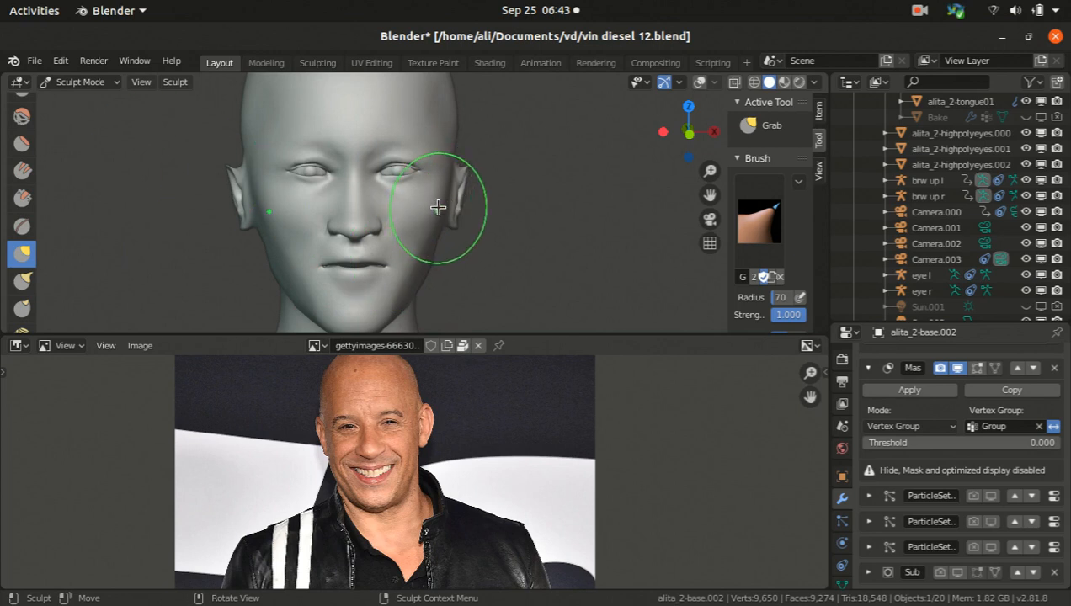
Examine the eyes, eyebrows and forehead in the reference photo up close
{"action": "scroll", "coordinate": [379, 404], "scroll_direction": "up", "scroll_amount": 5}
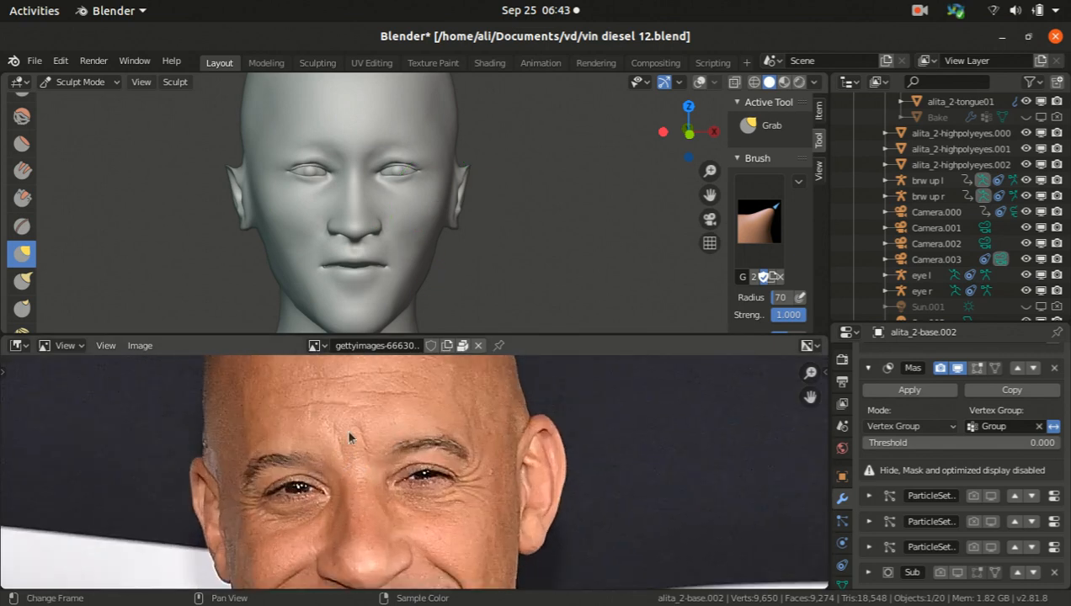
{"action": "scroll", "coordinate": [354, 436], "scroll_direction": "down", "scroll_amount": 2}
{"action": "scroll", "coordinate": [358, 439], "scroll_direction": "up", "scroll_amount": 4}
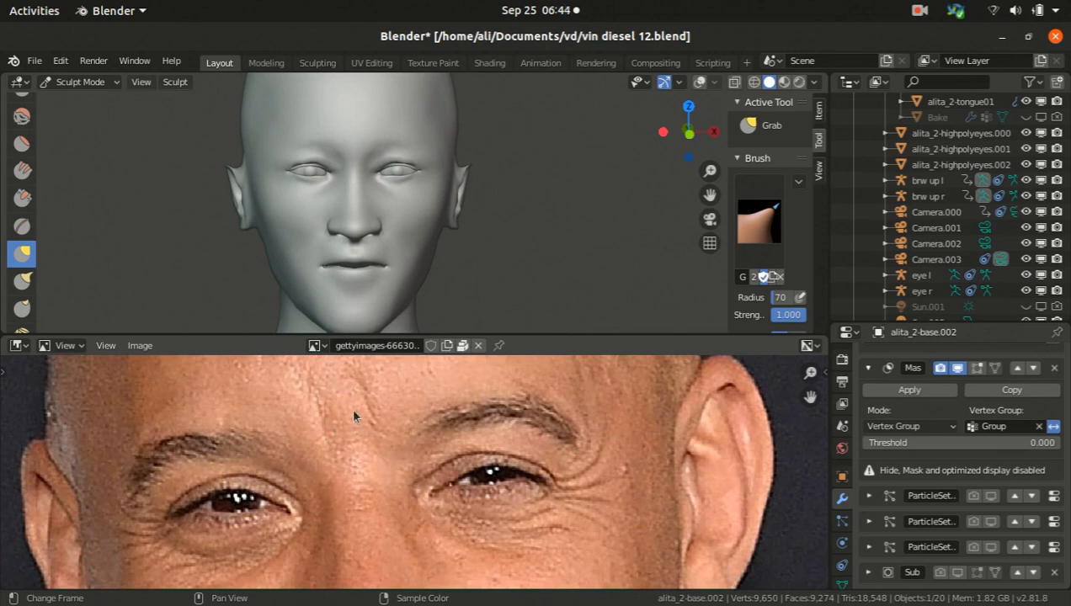
{"action": "scroll", "coordinate": [371, 421], "scroll_direction": "down", "scroll_amount": 3}
{"action": "scroll", "coordinate": [425, 433], "scroll_direction": "down", "scroll_amount": 2}
{"action": "scroll", "coordinate": [371, 376], "scroll_direction": "up", "scroll_amount": 4}
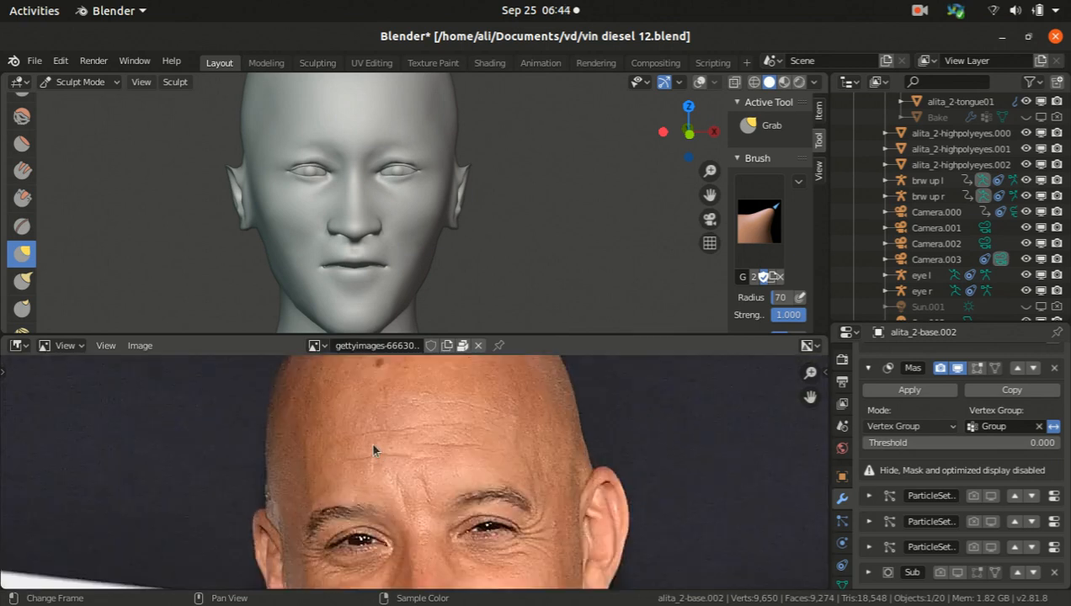
{"action": "scroll", "coordinate": [433, 404], "scroll_direction": "down", "scroll_amount": 2}
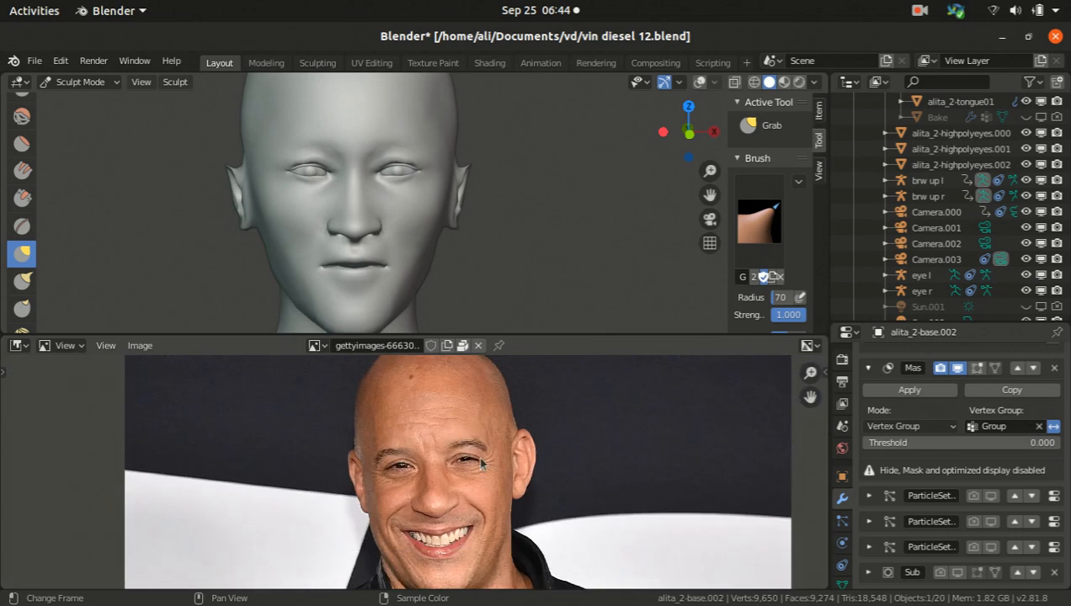
Switch the reference image to the portrait file 7rwSXluNWZAluYMOEWBxkPmckES.jpg
{"action": "scroll", "coordinate": [426, 472], "scroll_direction": "up", "scroll_amount": 3}
{"action": "scroll", "coordinate": [426, 493], "scroll_direction": "down", "scroll_amount": 2}
{"action": "scroll", "coordinate": [421, 522], "scroll_direction": "up", "scroll_amount": 3}
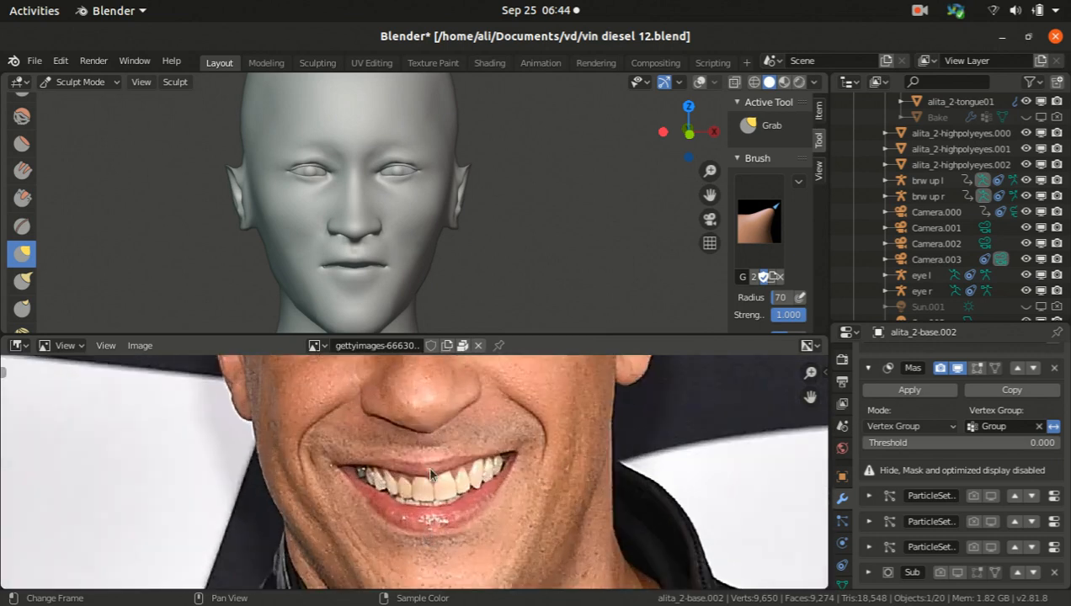
{"action": "scroll", "coordinate": [404, 505], "scroll_direction": "down", "scroll_amount": 3}
{"action": "left_click", "coordinate": [316, 347]}
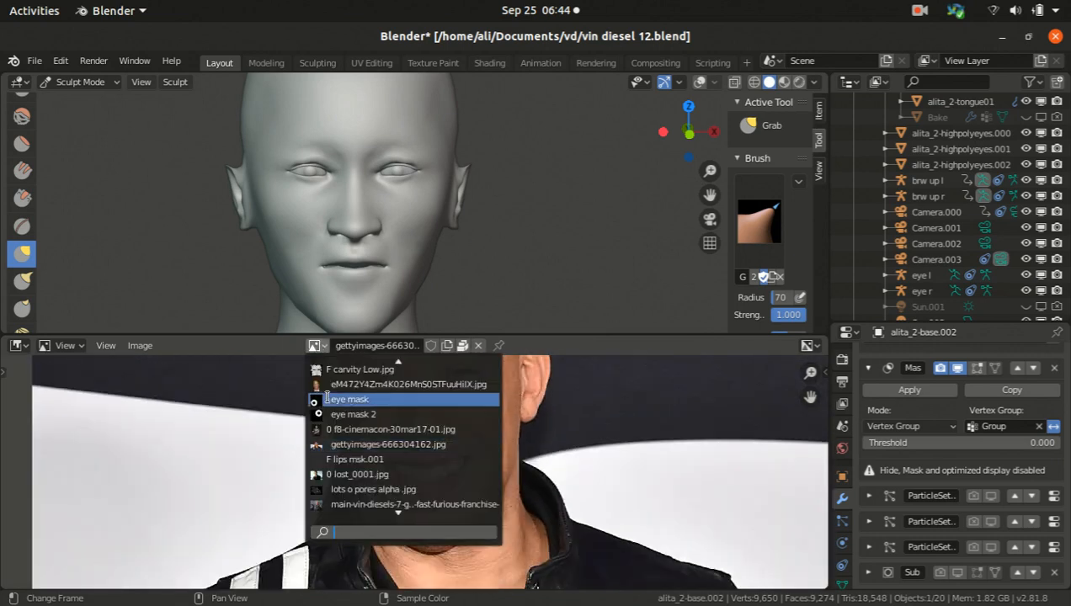
{"action": "scroll", "coordinate": [333, 393], "scroll_direction": "up", "scroll_amount": 9}
{"action": "scroll", "coordinate": [332, 393], "scroll_direction": "up", "scroll_amount": 3}
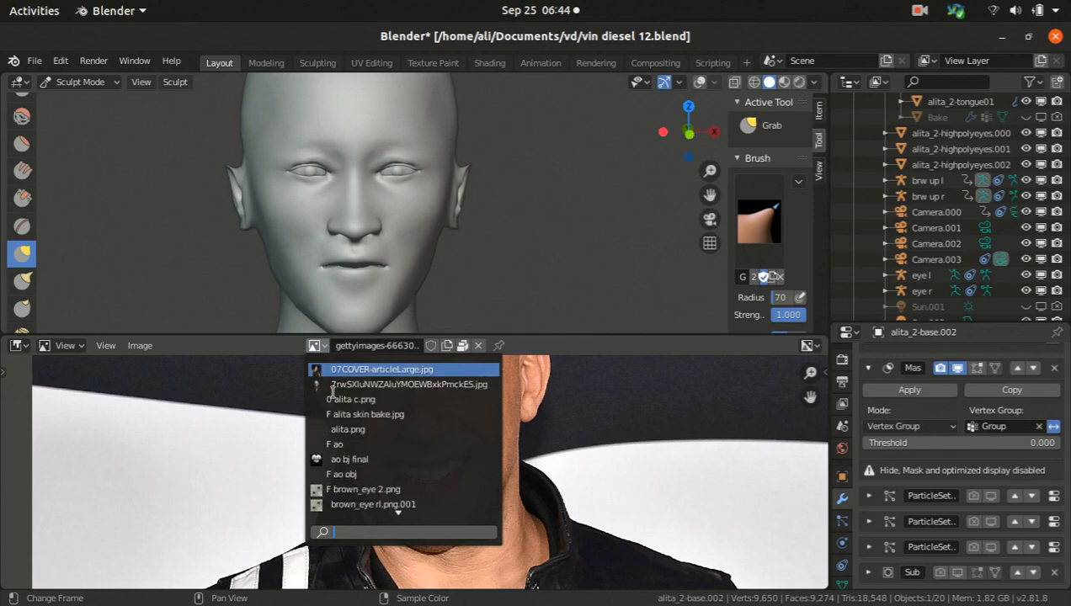
{"action": "left_click", "coordinate": [333, 384]}
Examine the eyes, brows, nose, mouth and ears in the black-and-white portrait and compare them with the sculpted head
{"action": "scroll", "coordinate": [461, 529], "scroll_direction": "up", "scroll_amount": 3}
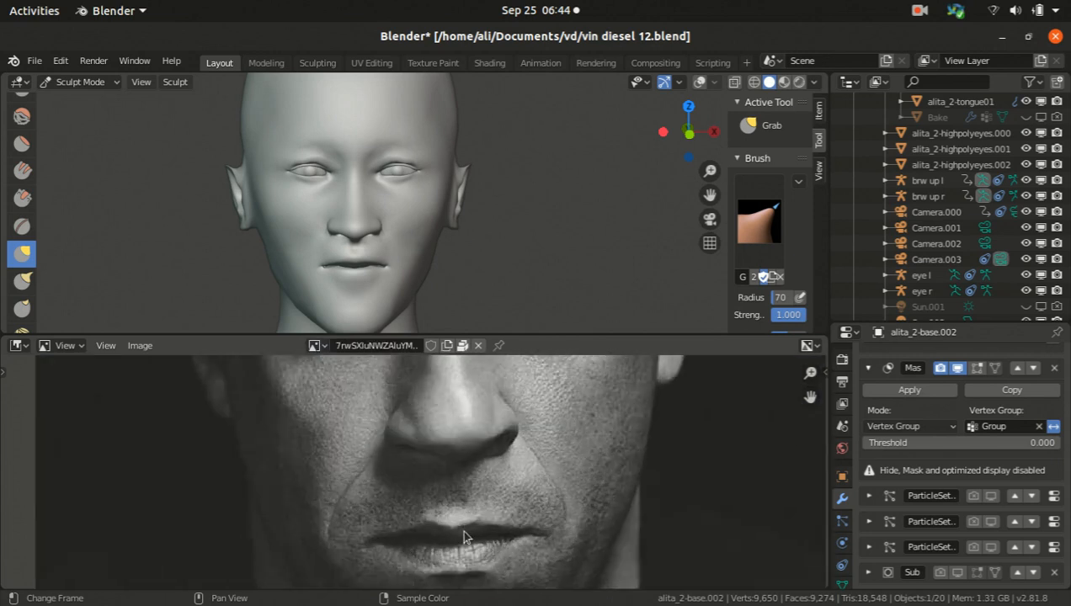
{"action": "scroll", "coordinate": [462, 518], "scroll_direction": "down", "scroll_amount": 4}
{"action": "scroll", "coordinate": [463, 539], "scroll_direction": "up", "scroll_amount": 5}
{"action": "scroll", "coordinate": [462, 544], "scroll_direction": "down", "scroll_amount": 4}
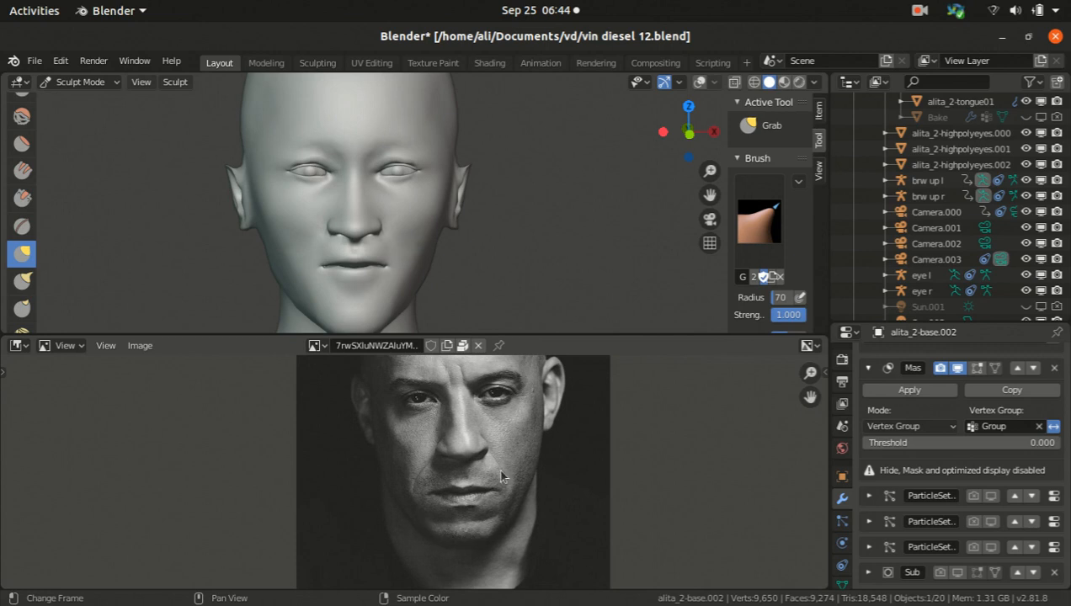
{"action": "scroll", "coordinate": [470, 451], "scroll_direction": "up", "scroll_amount": 2}
{"action": "middle_click_drag", "start_coordinate": [470, 448], "coordinate": [470, 470]}
{"action": "scroll", "coordinate": [470, 470], "scroll_direction": "down", "scroll_amount": 2}
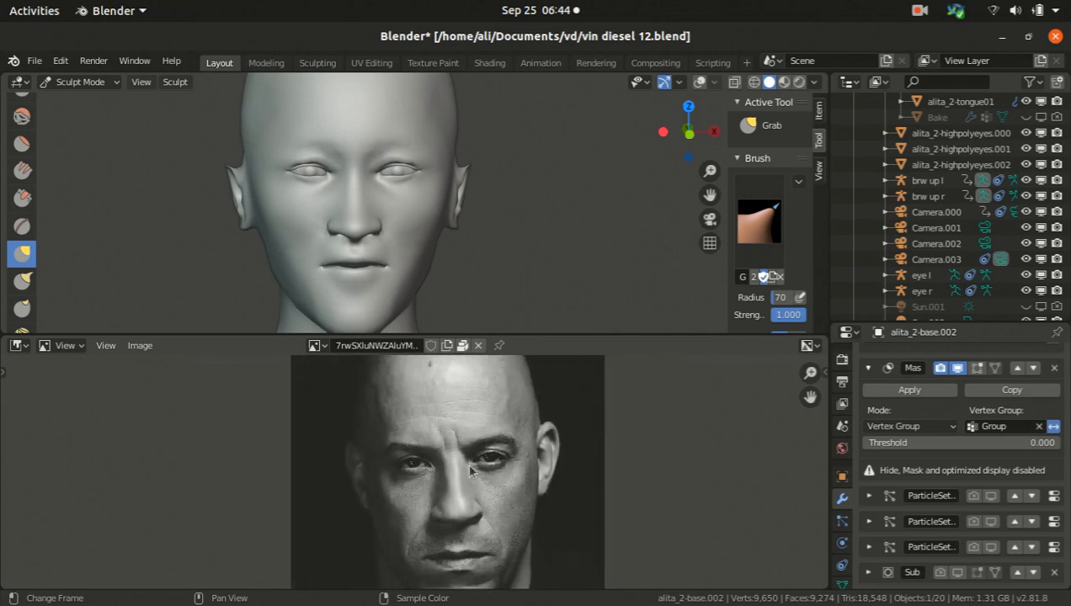
{"action": "scroll", "coordinate": [471, 468], "scroll_direction": "up", "scroll_amount": 4}
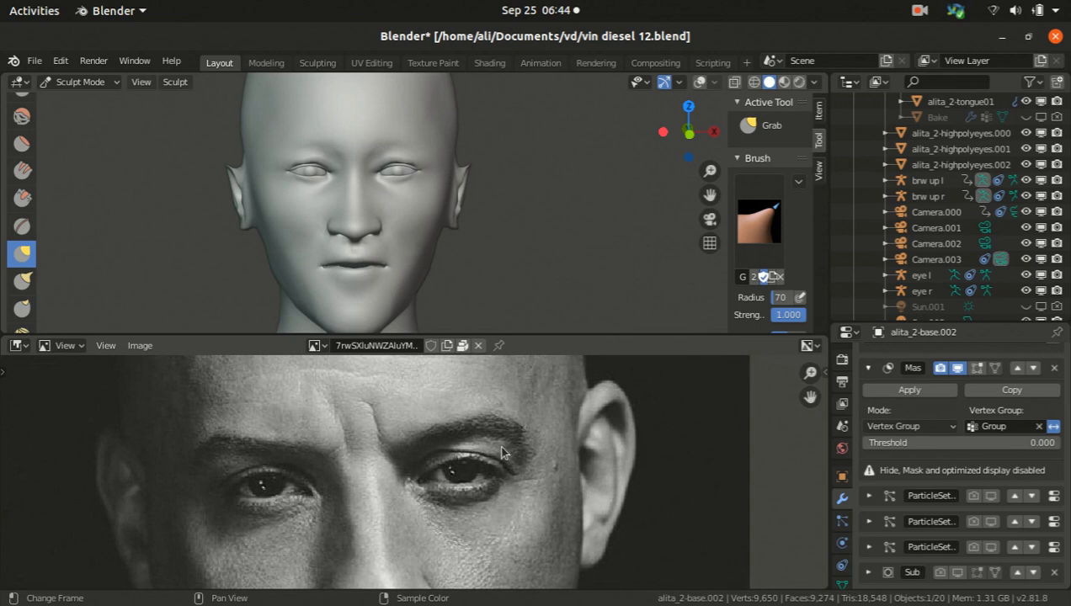
{"action": "scroll", "coordinate": [516, 458], "scroll_direction": "down", "scroll_amount": 4}
{"action": "middle_click_drag", "start_coordinate": [362, 399], "coordinate": [368, 413]}
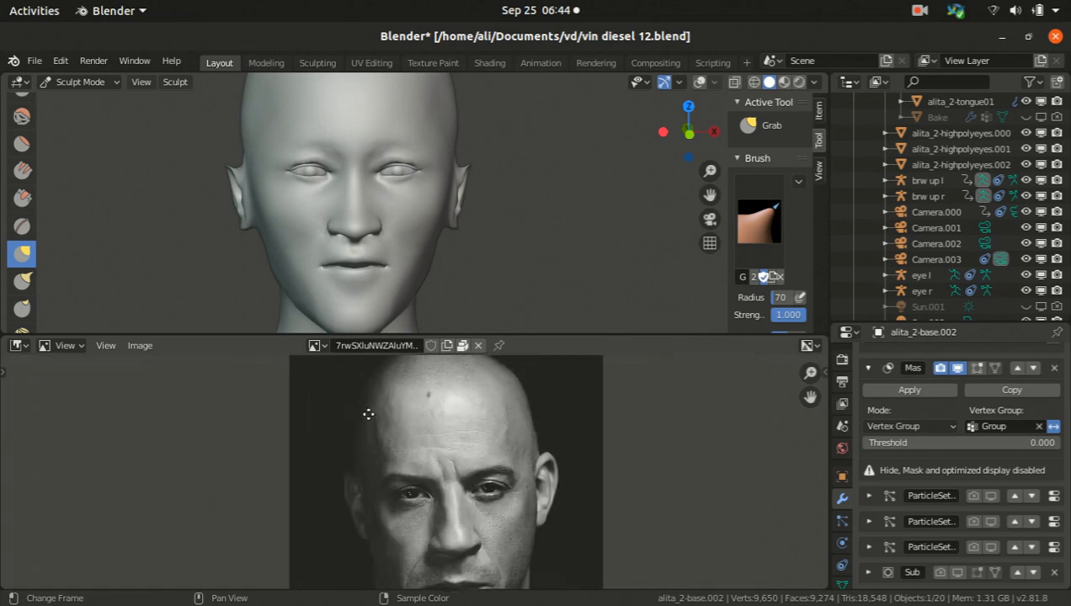
{"action": "scroll", "coordinate": [394, 501], "scroll_direction": "down", "scroll_amount": 2}
{"action": "scroll", "coordinate": [461, 505], "scroll_direction": "up", "scroll_amount": 2}
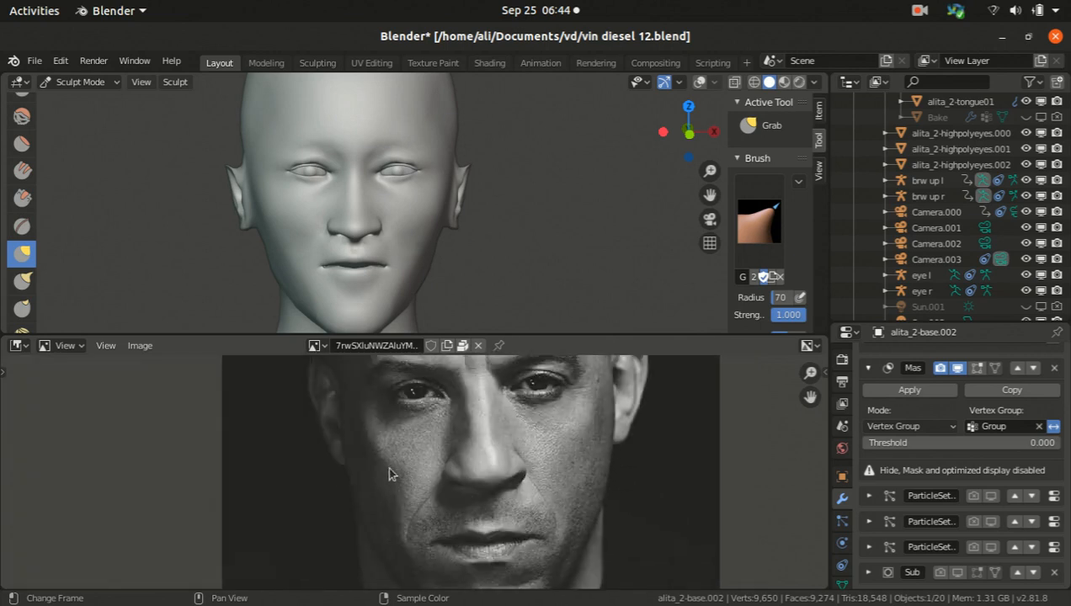
{"action": "scroll", "coordinate": [413, 459], "scroll_direction": "down", "scroll_amount": 3}
{"action": "scroll", "coordinate": [335, 440], "scroll_direction": "up", "scroll_amount": 2}
{"action": "middle_click_drag", "start_coordinate": [335, 439], "coordinate": [394, 398]}
{"action": "scroll", "coordinate": [393, 399], "scroll_direction": "down", "scroll_amount": 2}
{"action": "scroll", "coordinate": [425, 364], "scroll_direction": "up", "scroll_amount": 3}
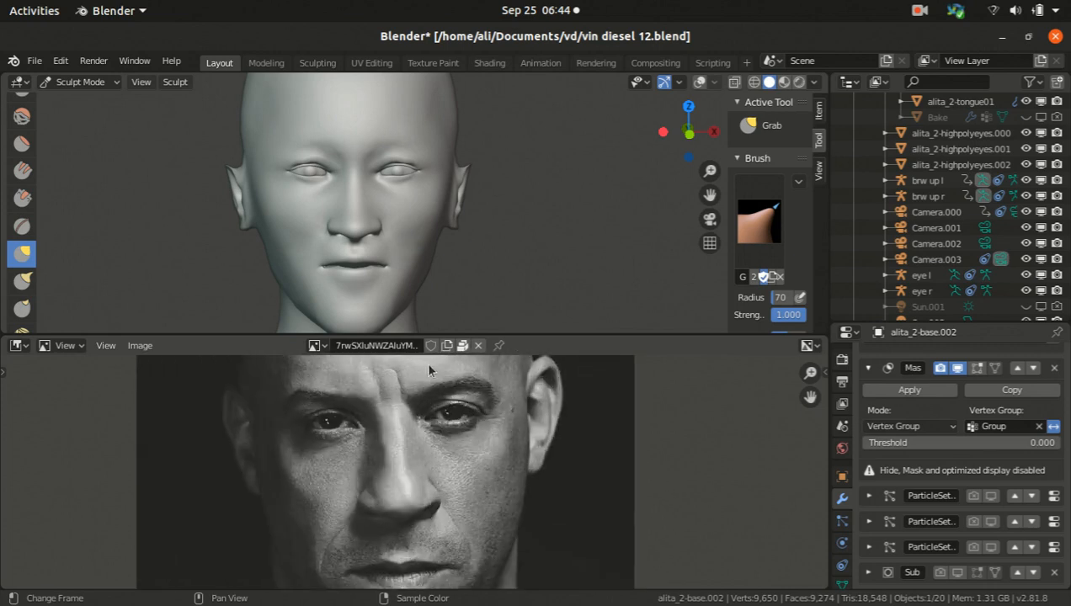
{"action": "middle_click_drag", "start_coordinate": [425, 364], "coordinate": [423, 400]}
{"action": "scroll", "coordinate": [446, 389], "scroll_direction": "up", "scroll_amount": 2}
{"action": "scroll", "coordinate": [445, 389], "scroll_direction": "down", "scroll_amount": 3}
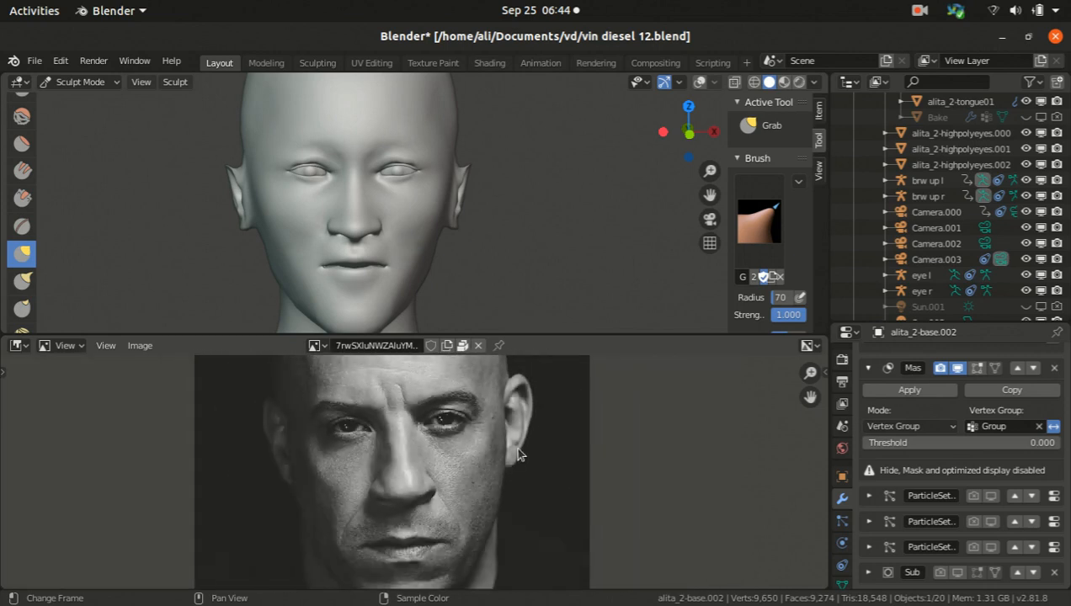
{"action": "scroll", "coordinate": [407, 410], "scroll_direction": "down", "scroll_amount": 2}
{"action": "scroll", "coordinate": [401, 404], "scroll_direction": "up", "scroll_amount": 1}
{"action": "mouse_move", "coordinate": [283, 186]}
{"action": "middle_mouse_down"}
{"action": "mouse_move", "coordinate": [455, 222]}
{"action": "mouse_move", "coordinate": [279, 162]}
{"action": "mouse_move", "coordinate": [323, 199]}
{"action": "mouse_move", "coordinate": [390, 208]}
{"action": "mouse_move", "coordinate": [270, 217]}
{"action": "mouse_move", "coordinate": [365, 215]}
{"action": "mouse_move", "coordinate": [306, 229]}
{"action": "mouse_move", "coordinate": [331, 215]}
{"action": "mouse_move", "coordinate": [417, 234]}
{"action": "middle_mouse_up"}
{"action": "middle_click_drag", "start_coordinate": [308, 197], "coordinate": [333, 199]}
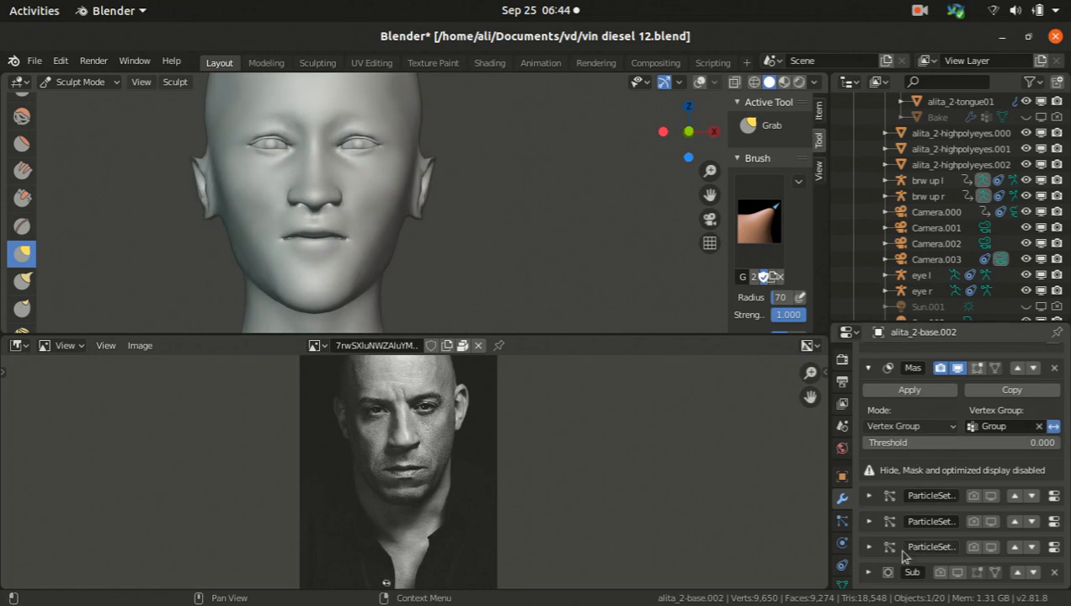
Set the Multires modifier's sculpt level to 1 and turn on its viewport display
{"action": "scroll", "coordinate": [944, 475], "scroll_direction": "up", "scroll_amount": 3}
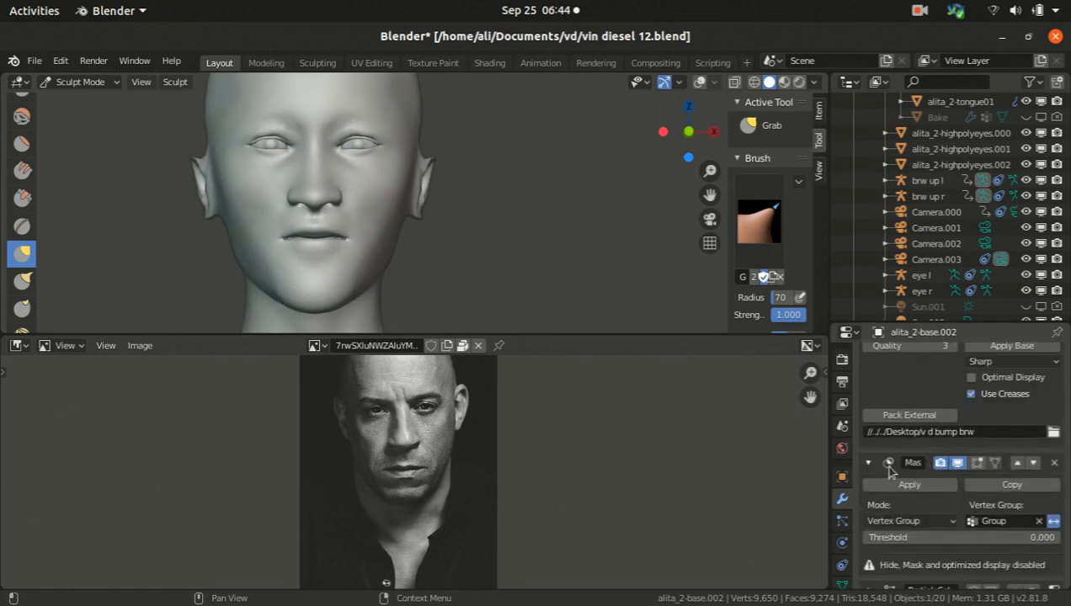
{"action": "scroll", "coordinate": [890, 471], "scroll_direction": "up", "scroll_amount": 5}
{"action": "left_click", "coordinate": [867, 472]}
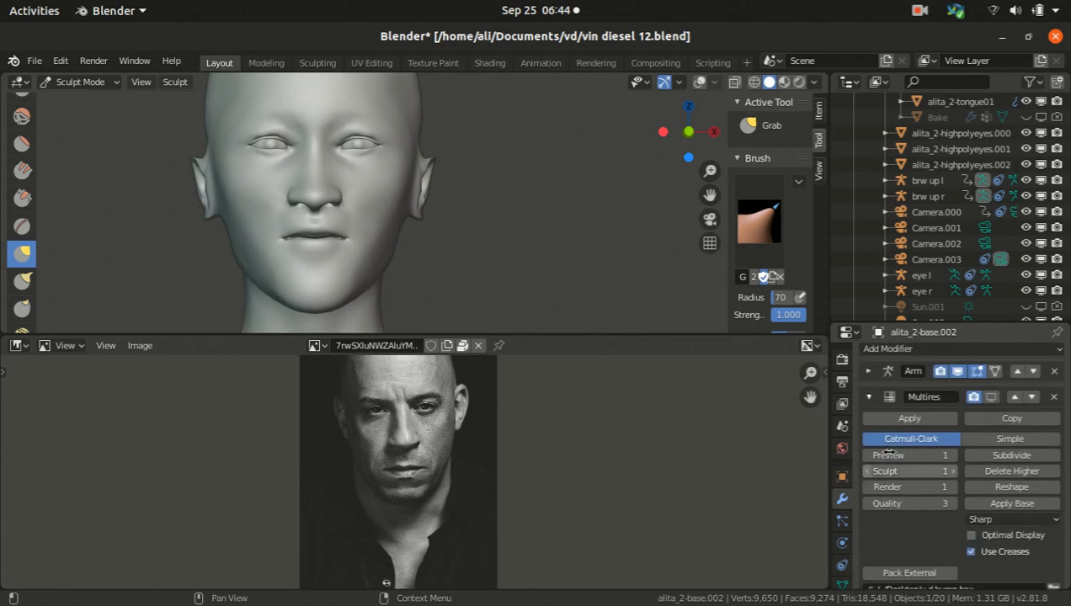
{"action": "middle_click_drag", "start_coordinate": [228, 186], "coordinate": [342, 238]}
{"action": "key", "text": "ctrl"}
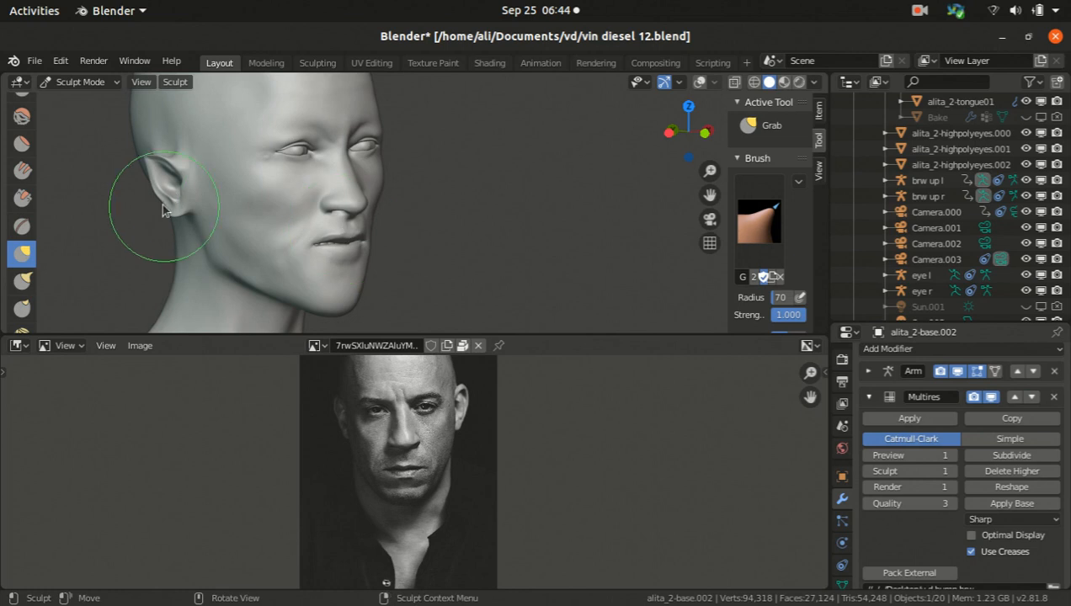
Go back to a much earlier Grab Brush entry in the undo history
{"action": "left_click", "coordinate": [62, 60]}
{"action": "left_click", "coordinate": [61, 60]}
{"action": "left_click", "coordinate": [62, 60]}
{"action": "left_click", "coordinate": [63, 61]}
{"action": "left_click", "coordinate": [63, 62]}
{"action": "left_click", "coordinate": [62, 62]}
{"action": "left_click", "coordinate": [63, 62]}
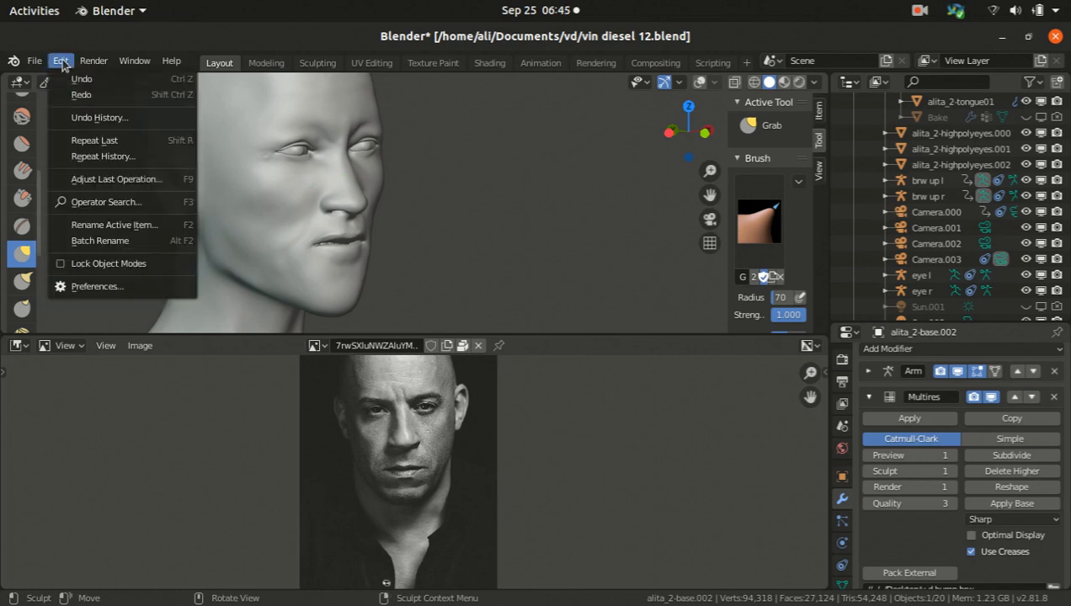
{"action": "left_click", "coordinate": [61, 63]}
{"action": "left_click", "coordinate": [61, 63]}
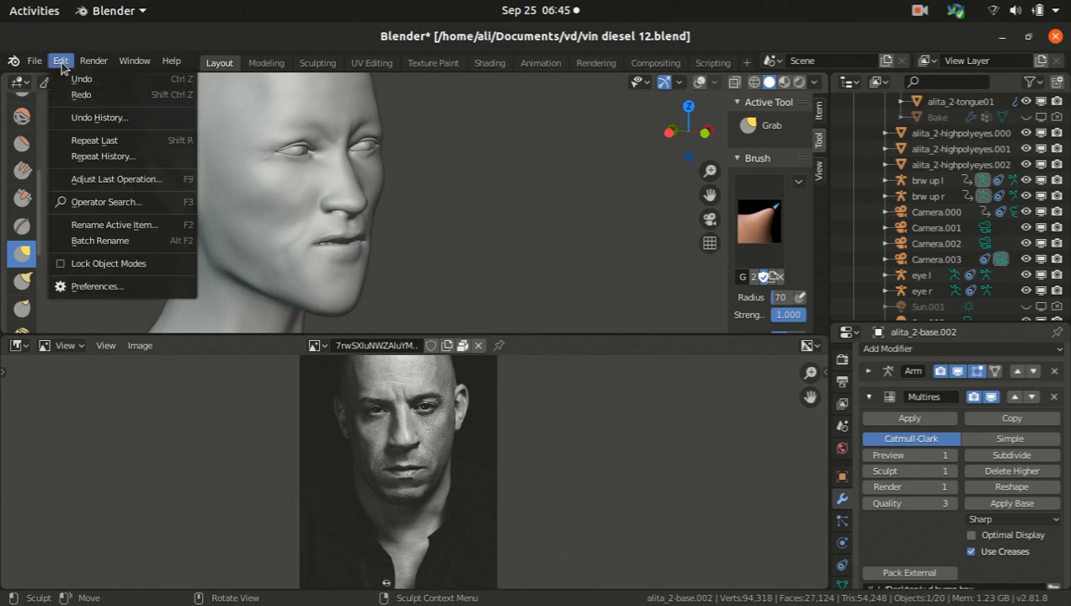
{"action": "left_click", "coordinate": [101, 117]}
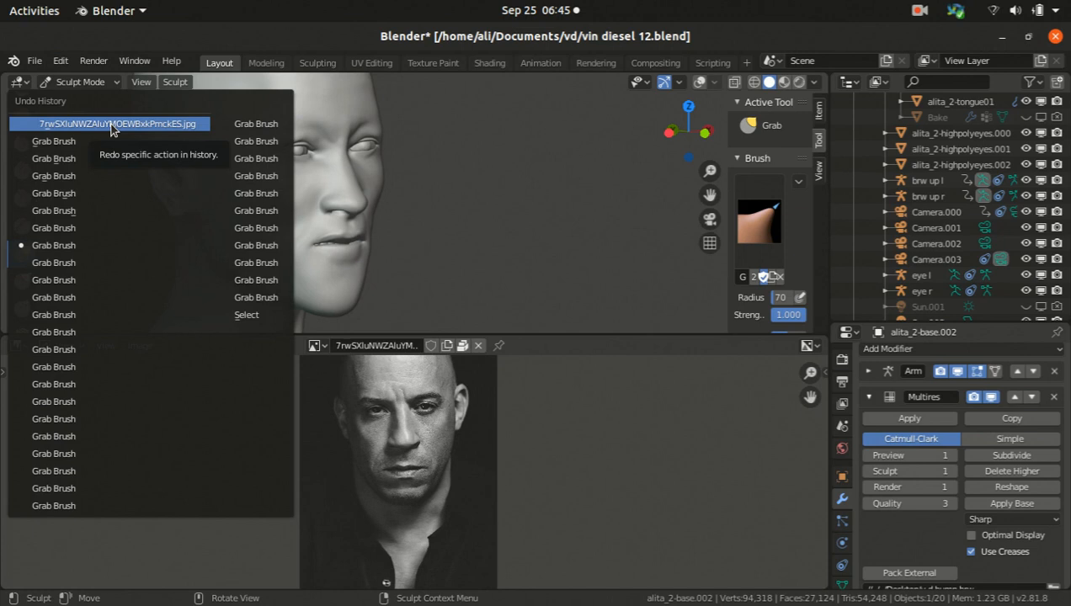
{"action": "left_click", "coordinate": [116, 496]}
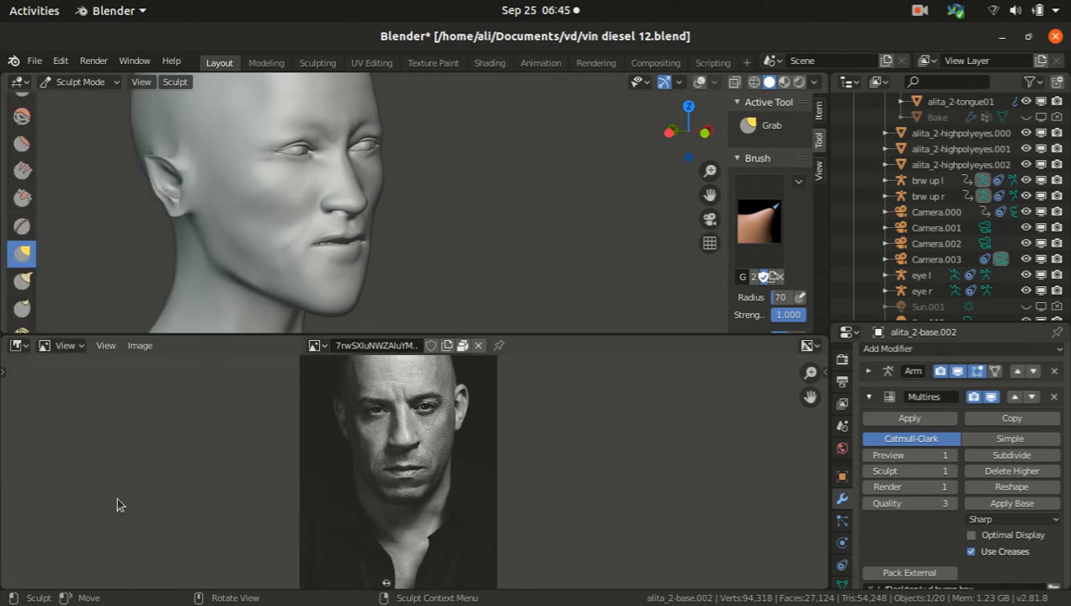
Return to the most recent Grab Brush entry in the undo history
{"action": "left_click", "coordinate": [93, 62]}
{"action": "mouse_move", "coordinate": [61, 61]}
{"action": "left_click", "coordinate": [114, 120]}
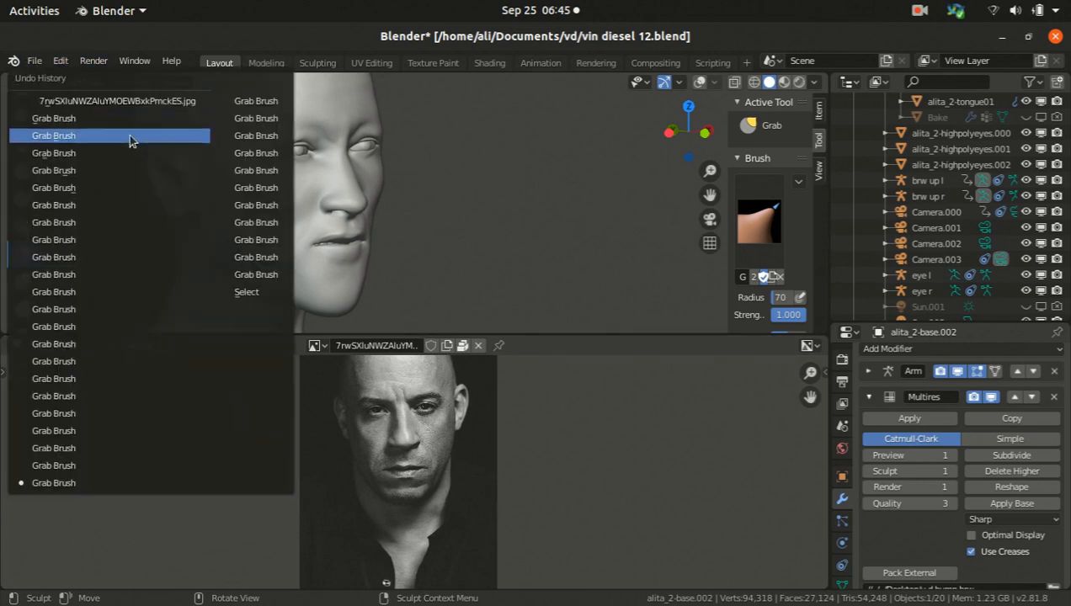
{"action": "left_click", "coordinate": [99, 119]}
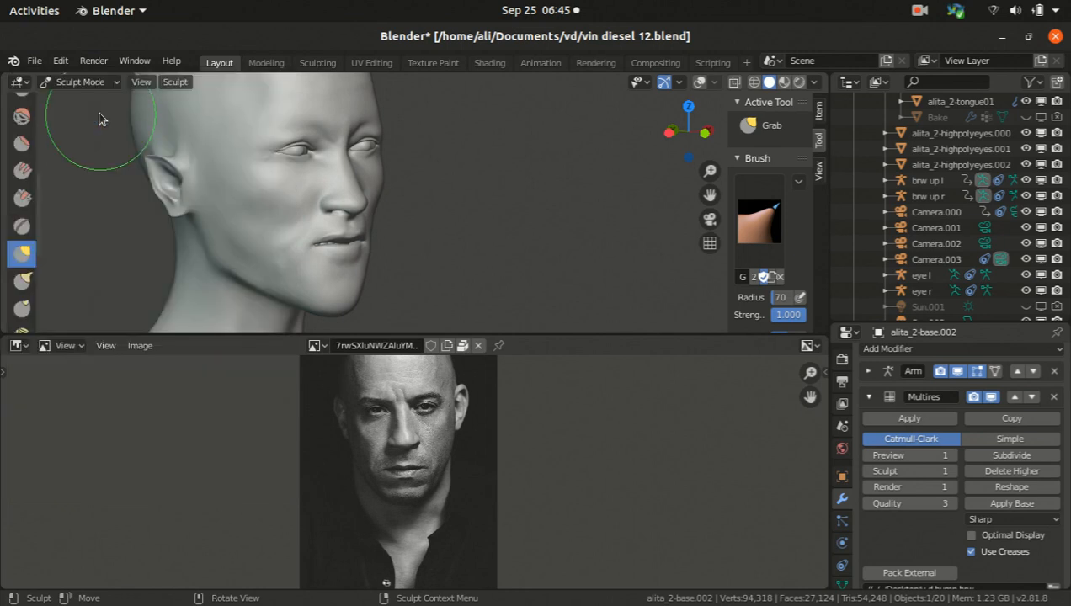
Undo the latest changes made to the head in Sculpt Mode
{"action": "left_click", "coordinate": [66, 62]}
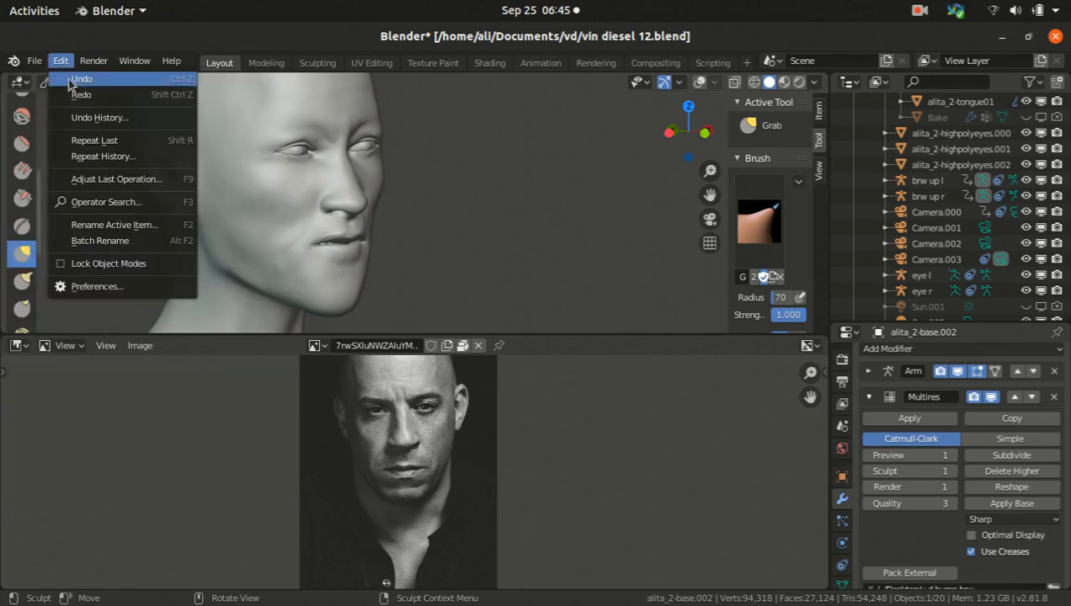
{"action": "left_click", "coordinate": [80, 76]}
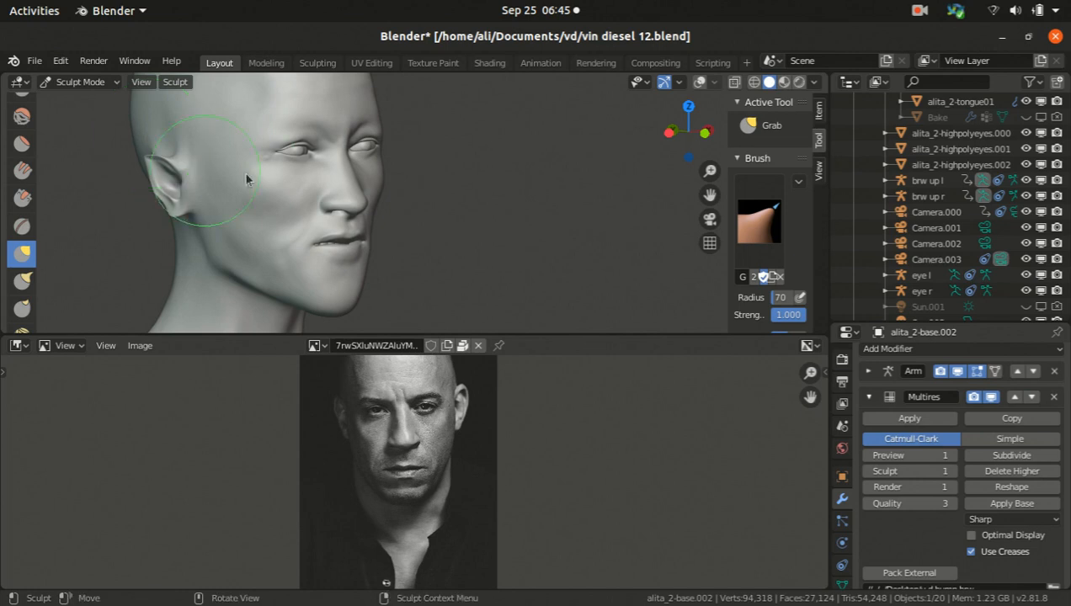
{"action": "key", "text": "KP_1"}
{"action": "scroll", "coordinate": [313, 151], "scroll_direction": "up", "scroll_amount": 2}
{"action": "key", "text": "ctrl"}
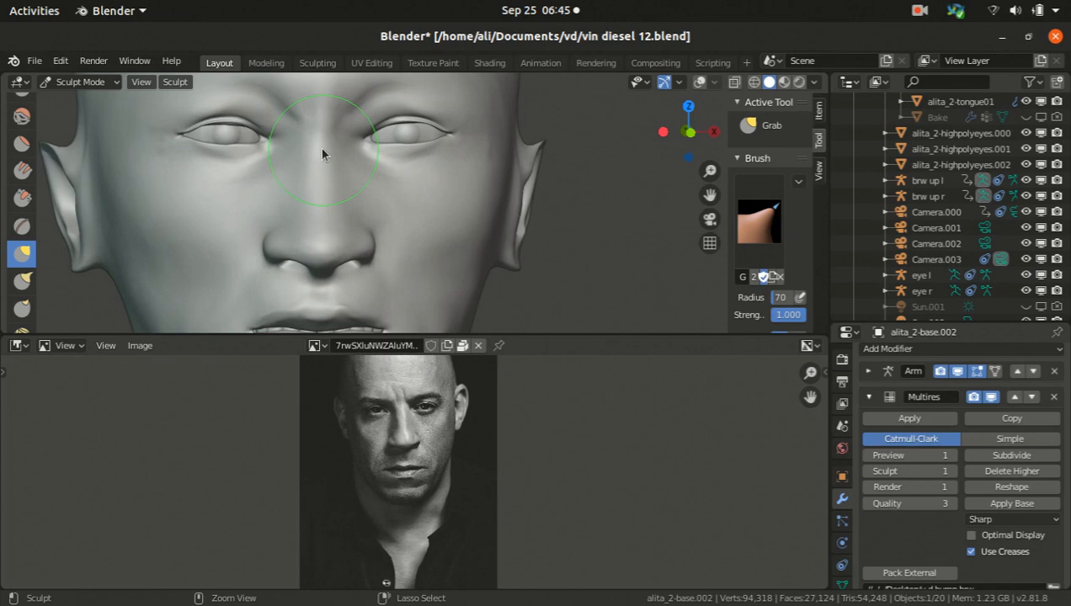
{"action": "key", "text": "ctrl+z"}
Set the value of the "reshae 2" shape key to 1.000 on the head mesh
{"action": "scroll", "coordinate": [322, 156], "scroll_direction": "up", "scroll_amount": 1}
{"action": "scroll", "coordinate": [325, 168], "scroll_direction": "down", "scroll_amount": 4}
{"action": "middle_click_drag", "start_coordinate": [358, 219], "coordinate": [367, 251]}
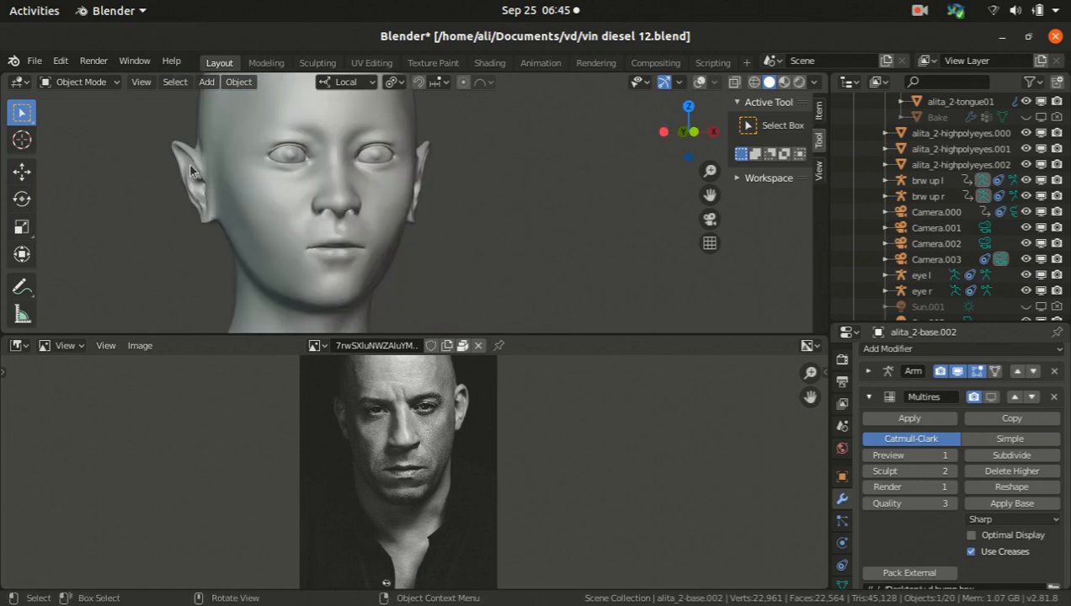
{"action": "middle_click_drag", "start_coordinate": [191, 166], "coordinate": [307, 226]}
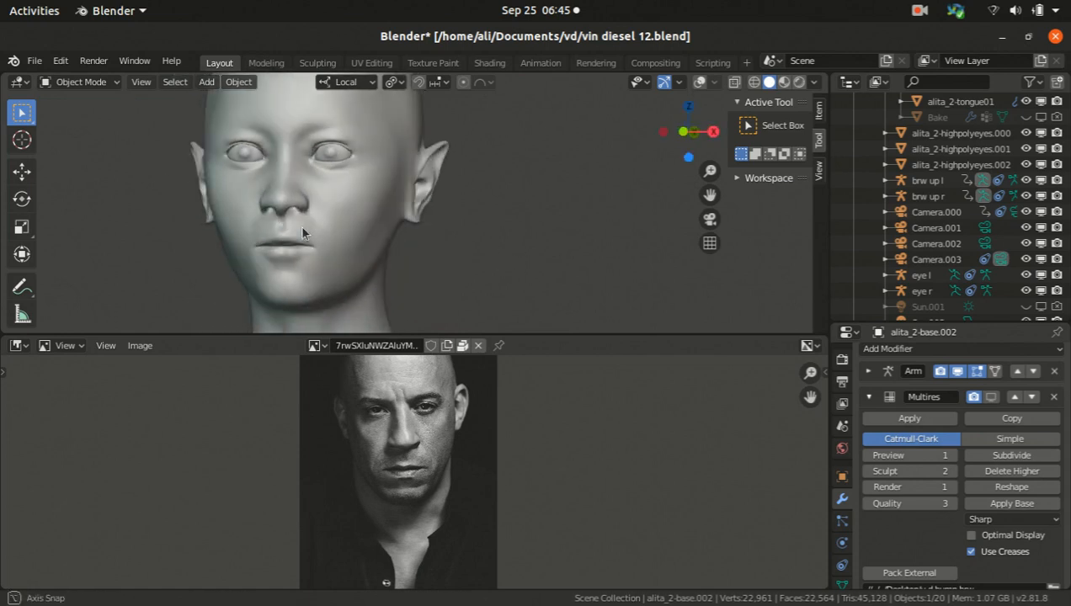
{"action": "left_click", "coordinate": [842, 563]}
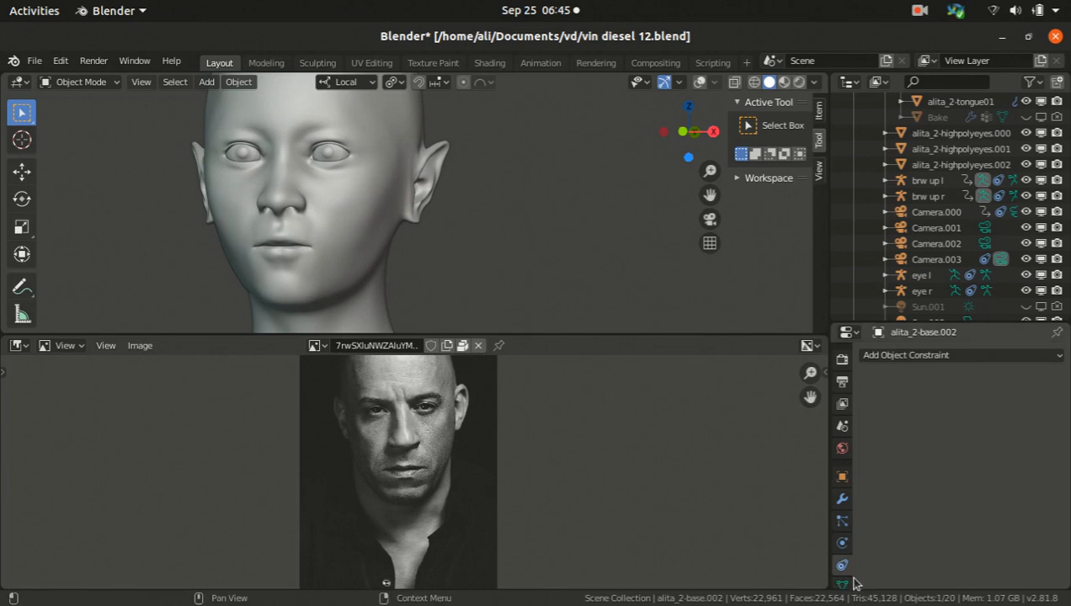
{"action": "left_click", "coordinate": [843, 583]}
{"action": "scroll", "coordinate": [935, 512], "scroll_direction": "down", "scroll_amount": 2}
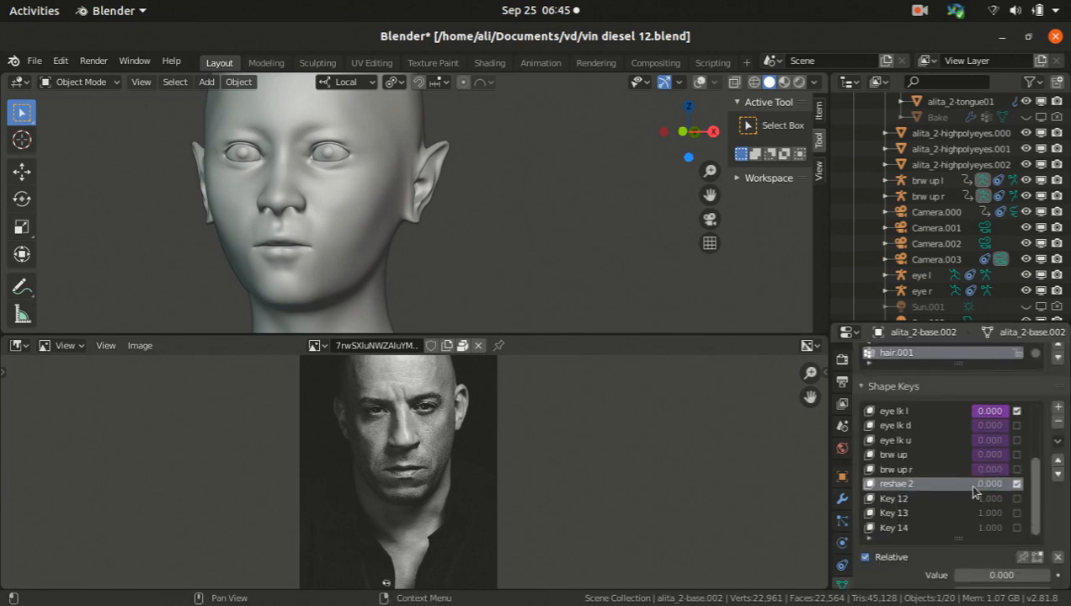
{"action": "left_click_drag", "start_coordinate": [957, 576], "coordinate": [1049, 575]}
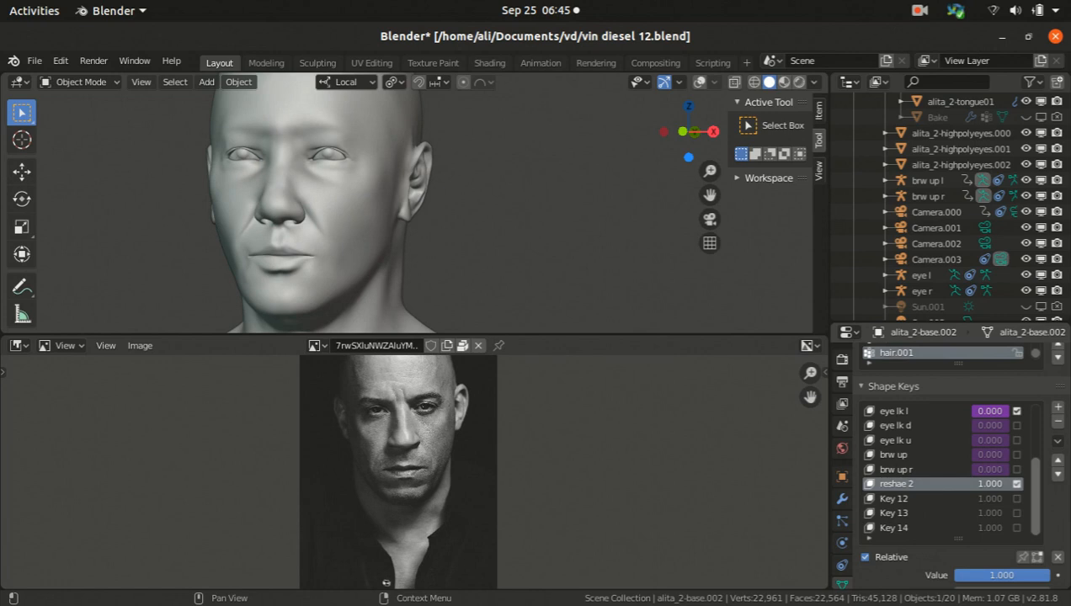
{"action": "middle_click_drag", "start_coordinate": [332, 264], "coordinate": [471, 327]}
{"action": "scroll", "coordinate": [358, 190], "scroll_direction": "down", "scroll_amount": 3}
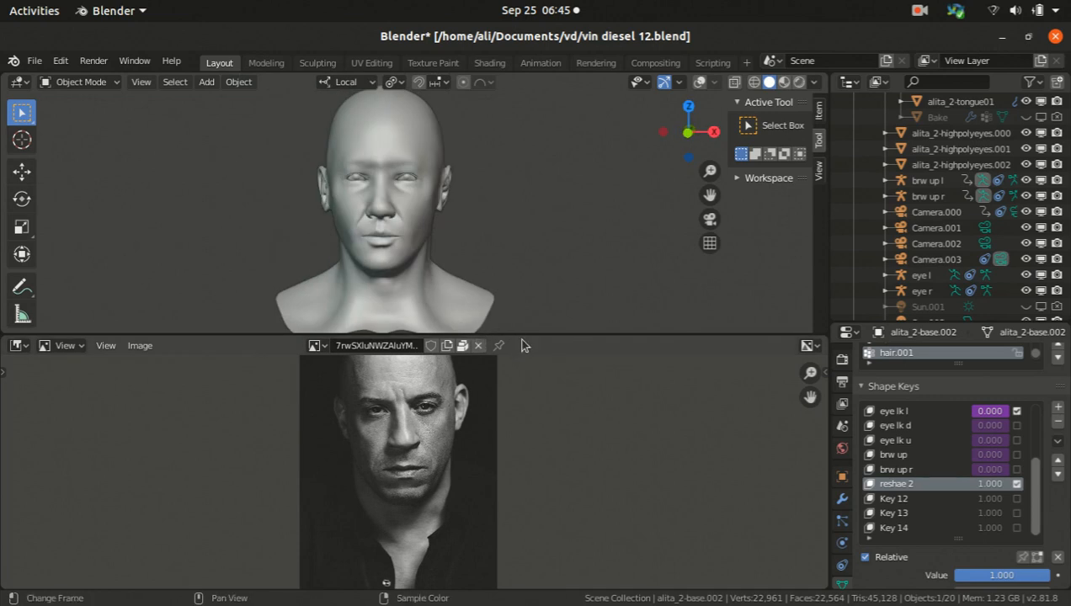
{"action": "middle_click_drag", "start_coordinate": [348, 209], "coordinate": [556, 278]}
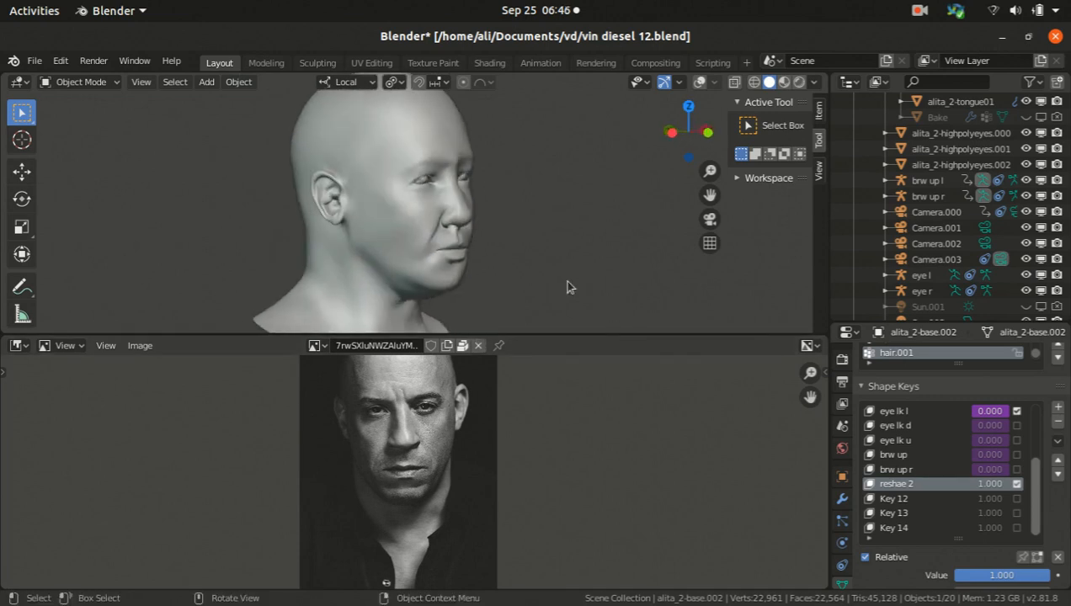
Compare the reshaped head from several sides with the Subdivision modifier's viewport display turned off and back on
{"action": "left_click", "coordinate": [844, 499]}
{"action": "scroll", "coordinate": [935, 523], "scroll_direction": "down", "scroll_amount": 5}
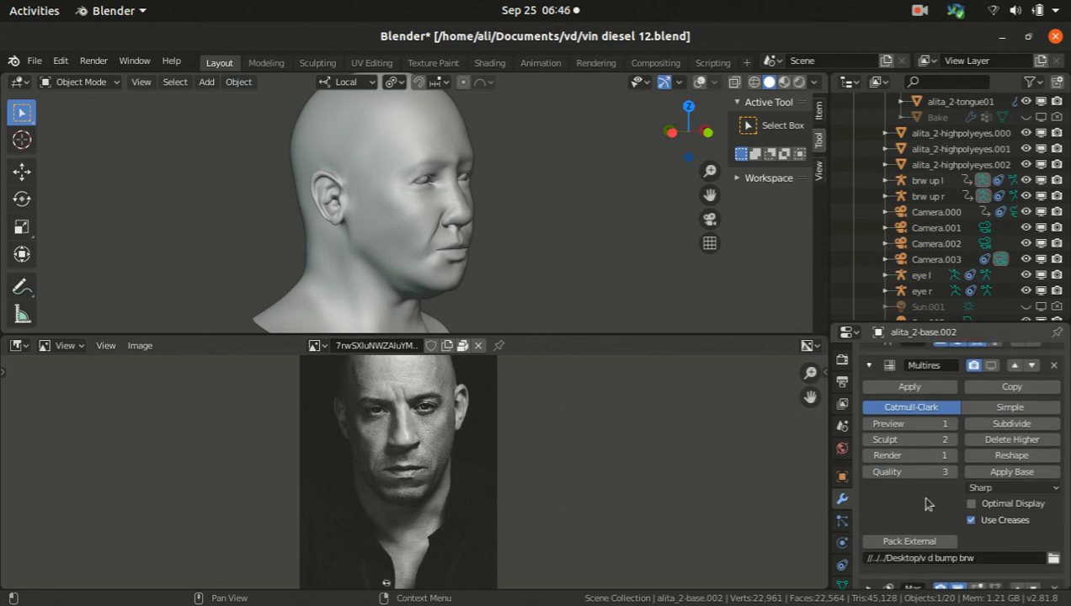
{"action": "scroll", "coordinate": [935, 548], "scroll_direction": "up", "scroll_amount": 6}
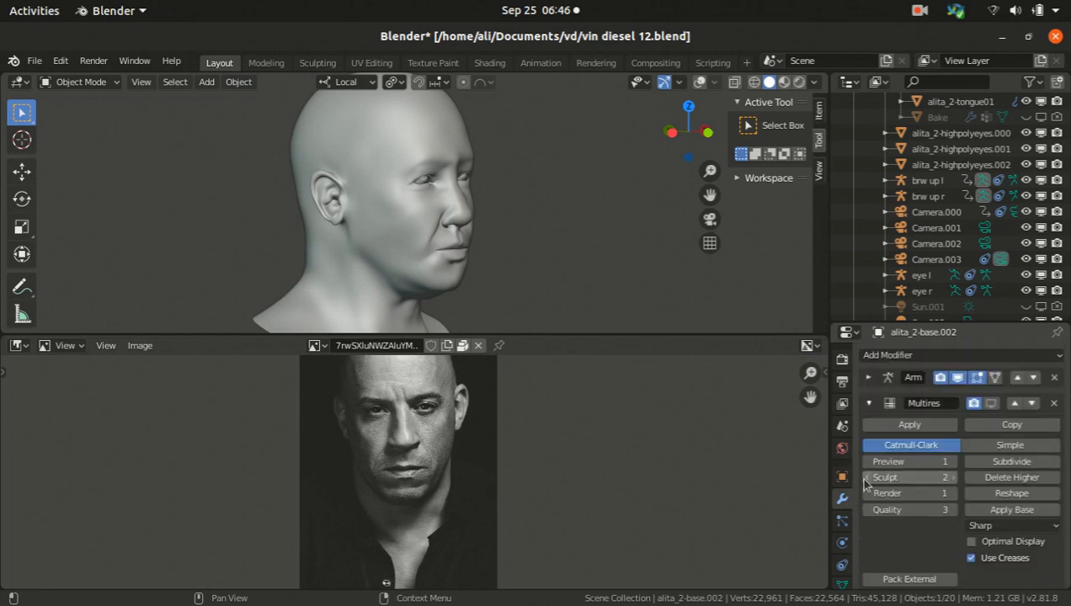
{"action": "scroll", "coordinate": [923, 536], "scroll_direction": "down", "scroll_amount": 5}
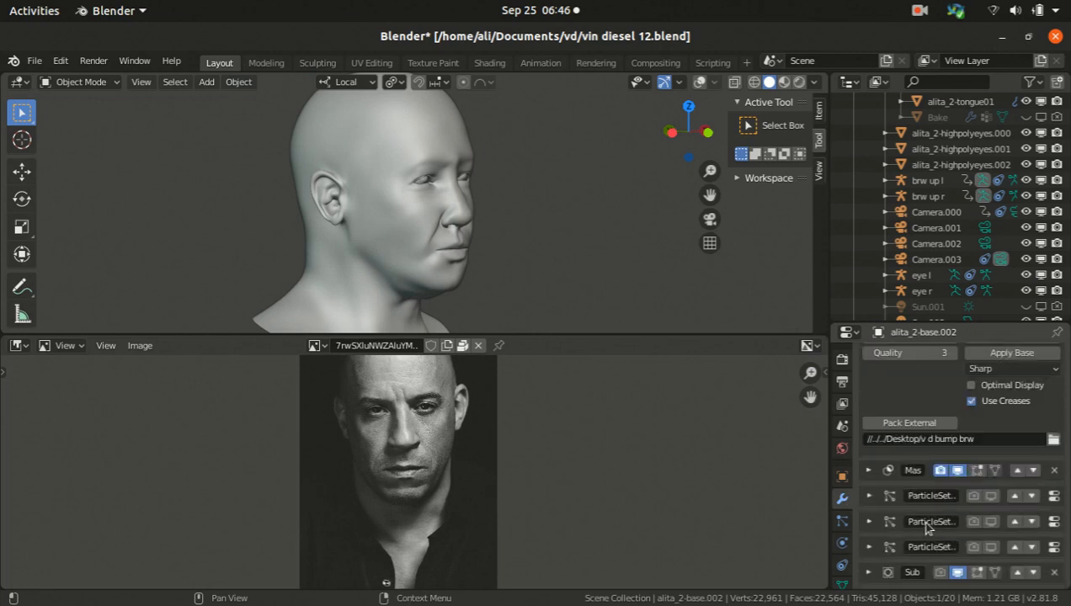
{"action": "left_click", "coordinate": [957, 571]}
{"action": "middle_click_drag", "start_coordinate": [406, 237], "coordinate": [312, 192]}
{"action": "scroll", "coordinate": [383, 127], "scroll_direction": "up", "scroll_amount": 2}
{"action": "middle_click_drag", "start_coordinate": [383, 126], "coordinate": [282, 162]}
{"action": "scroll", "coordinate": [316, 157], "scroll_direction": "up", "scroll_amount": 3}
{"action": "left_click", "coordinate": [958, 573]}
{"action": "middle_click_drag", "start_coordinate": [365, 171], "coordinate": [503, 159]}
{"action": "middle_click_drag", "start_coordinate": [341, 215], "coordinate": [539, 277]}
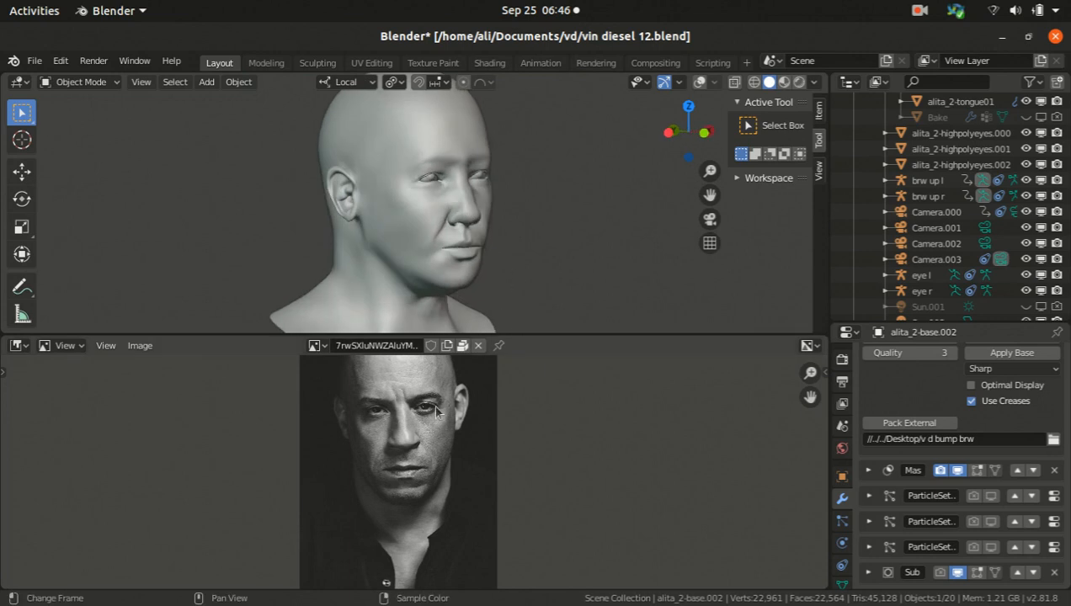
Compare the Vin Diesel reference photo with the reshaped head viewed from both sides
{"action": "scroll", "coordinate": [415, 480], "scroll_direction": "down", "scroll_amount": 2}
{"action": "scroll", "coordinate": [391, 432], "scroll_direction": "up", "scroll_amount": 2}
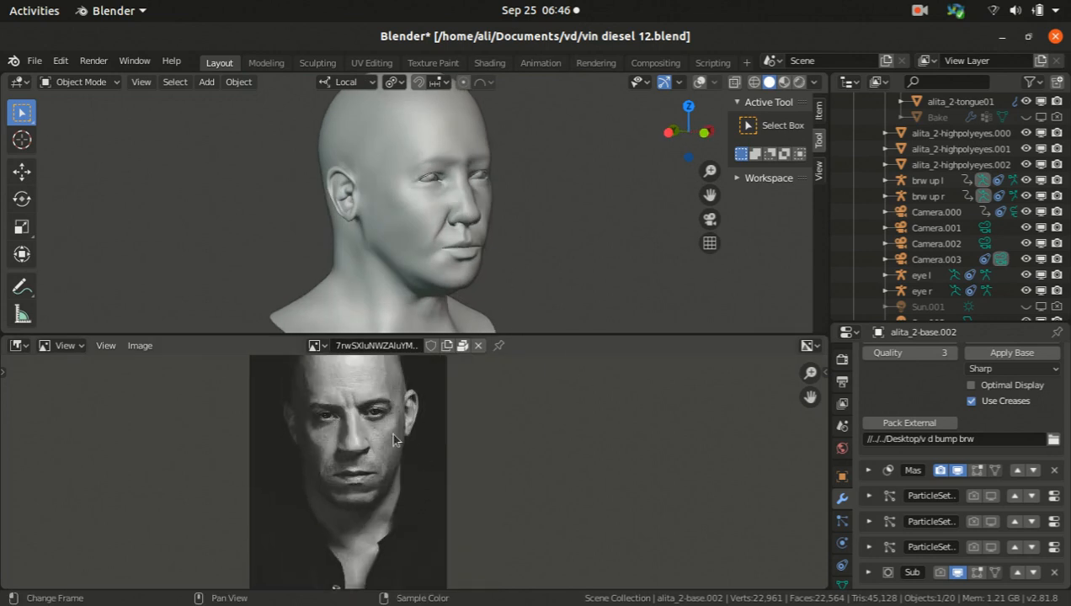
{"action": "scroll", "coordinate": [409, 432], "scroll_direction": "up", "scroll_amount": 1}
{"action": "scroll", "coordinate": [407, 425], "scroll_direction": "down", "scroll_amount": 1}
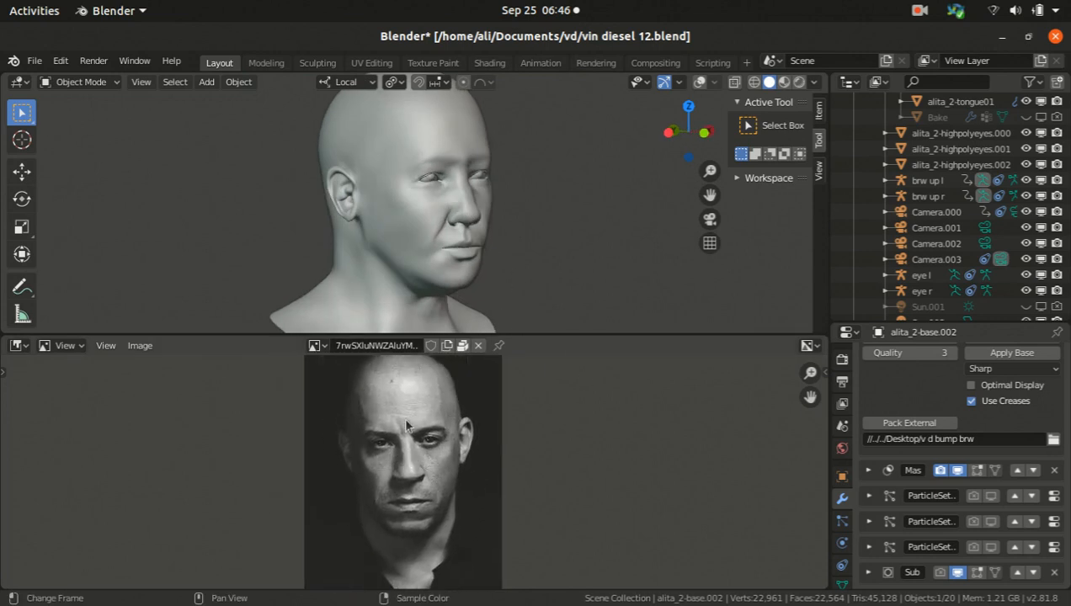
{"action": "middle_click_drag", "start_coordinate": [550, 333], "coordinate": [358, 273]}
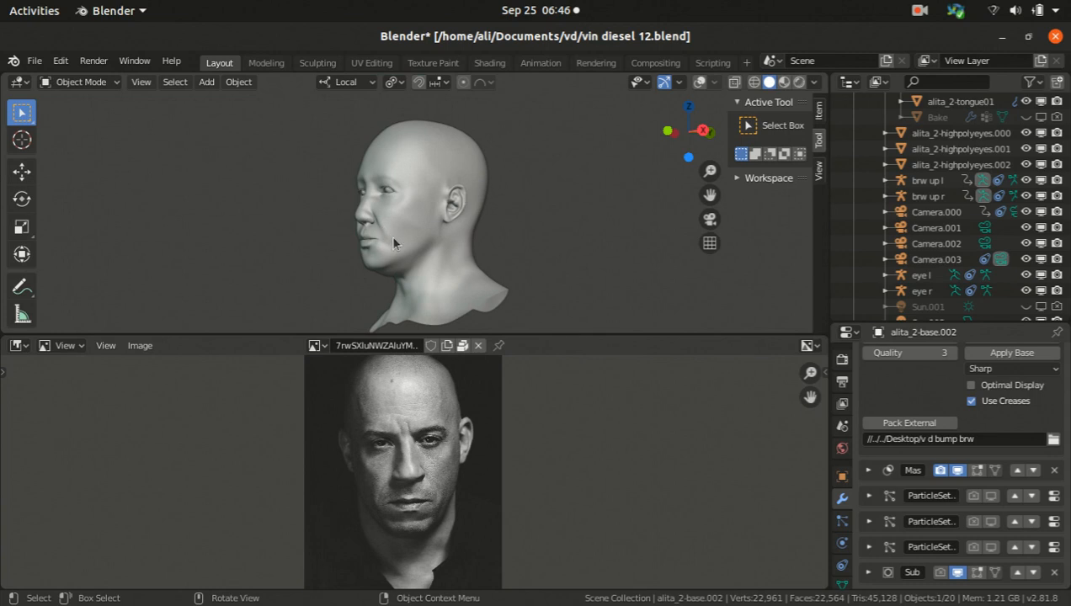
{"action": "middle_click_drag", "start_coordinate": [364, 262], "coordinate": [560, 257]}
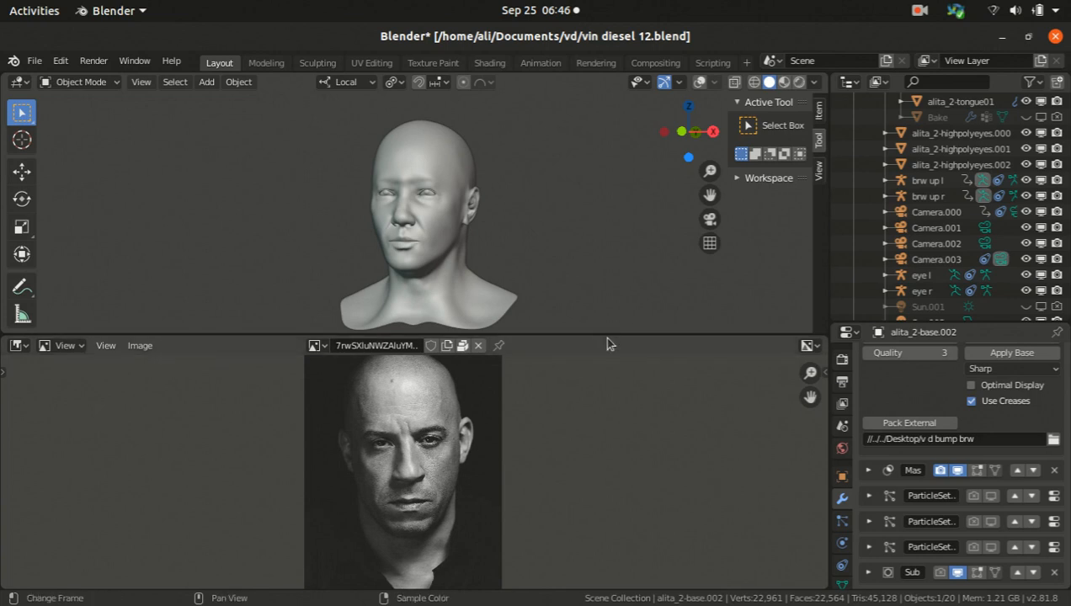
Enlarge the 3D viewport over the reference image area and inspect the face from the front and at an angle
{"action": "left_click_drag", "start_coordinate": [605, 335], "coordinate": [590, 462]}
{"action": "scroll", "coordinate": [415, 320], "scroll_direction": "up", "scroll_amount": 1}
{"action": "scroll", "coordinate": [416, 316], "scroll_direction": "up", "scroll_amount": 2}
{"action": "middle_click_drag", "start_coordinate": [416, 316], "coordinate": [465, 329]}
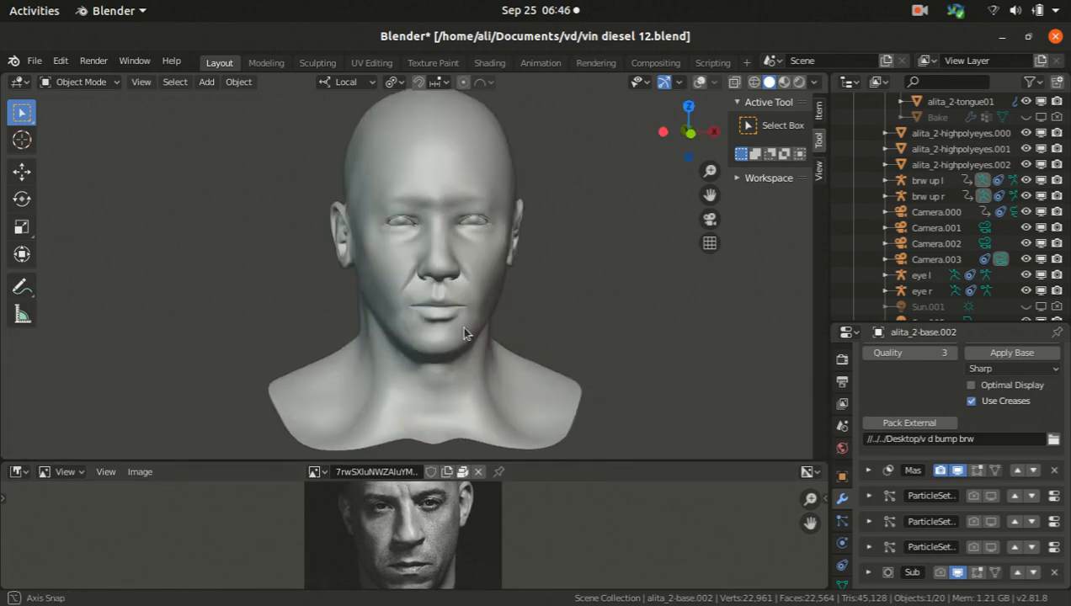
{"action": "scroll", "coordinate": [461, 268], "scroll_direction": "up", "scroll_amount": 1}
{"action": "middle_click_drag", "start_coordinate": [461, 268], "coordinate": [605, 296]}
Turn off the Subdivision modifier's viewport display and inspect the head from the front and the side
{"action": "scroll", "coordinate": [914, 446], "scroll_direction": "up", "scroll_amount": 5}
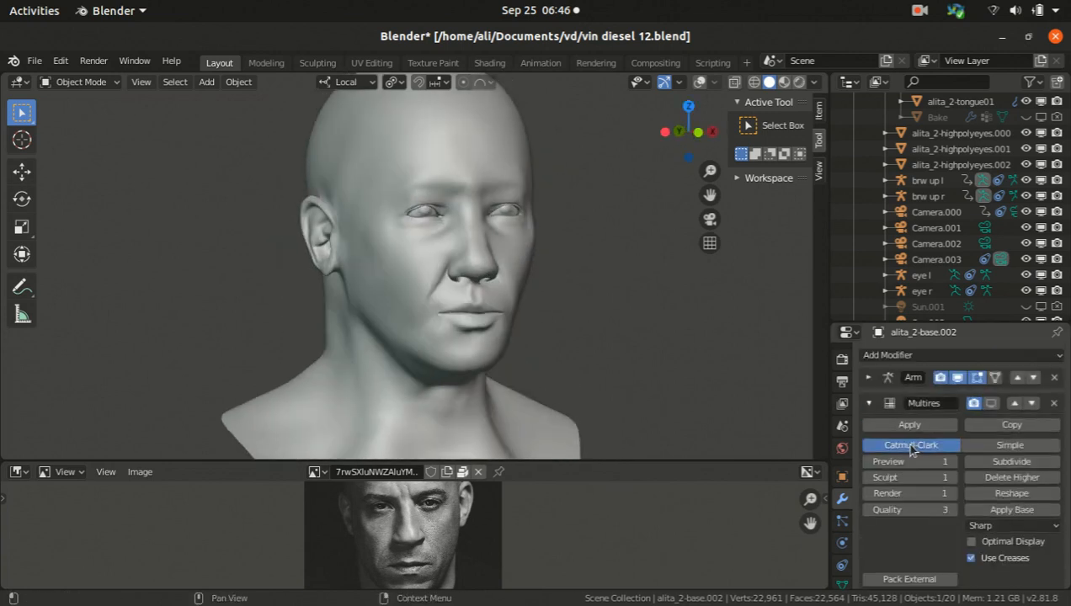
{"action": "scroll", "coordinate": [930, 545], "scroll_direction": "down", "scroll_amount": 5}
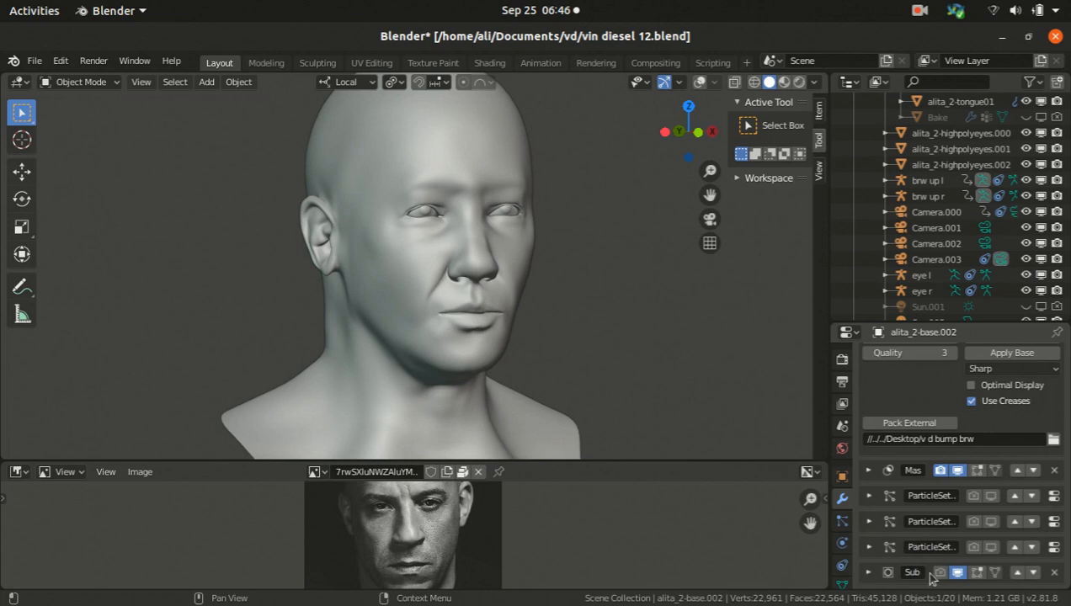
{"action": "left_click", "coordinate": [958, 573]}
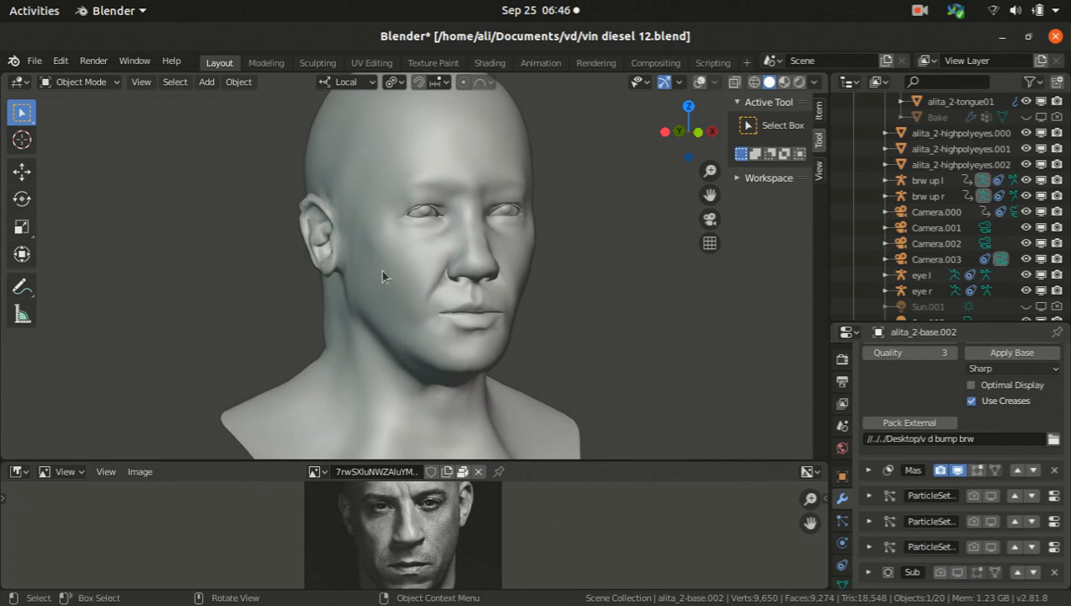
{"action": "key", "text": "KP_1"}
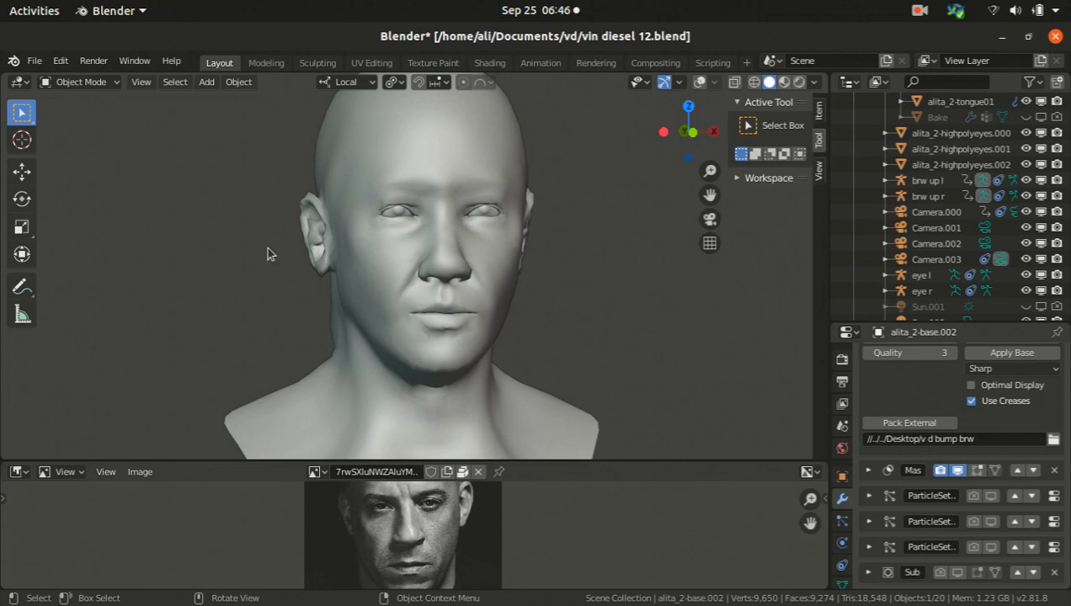
{"action": "middle_click_drag", "start_coordinate": [237, 293], "coordinate": [279, 300]}
{"action": "middle_click_drag", "start_coordinate": [337, 246], "coordinate": [288, 301]}
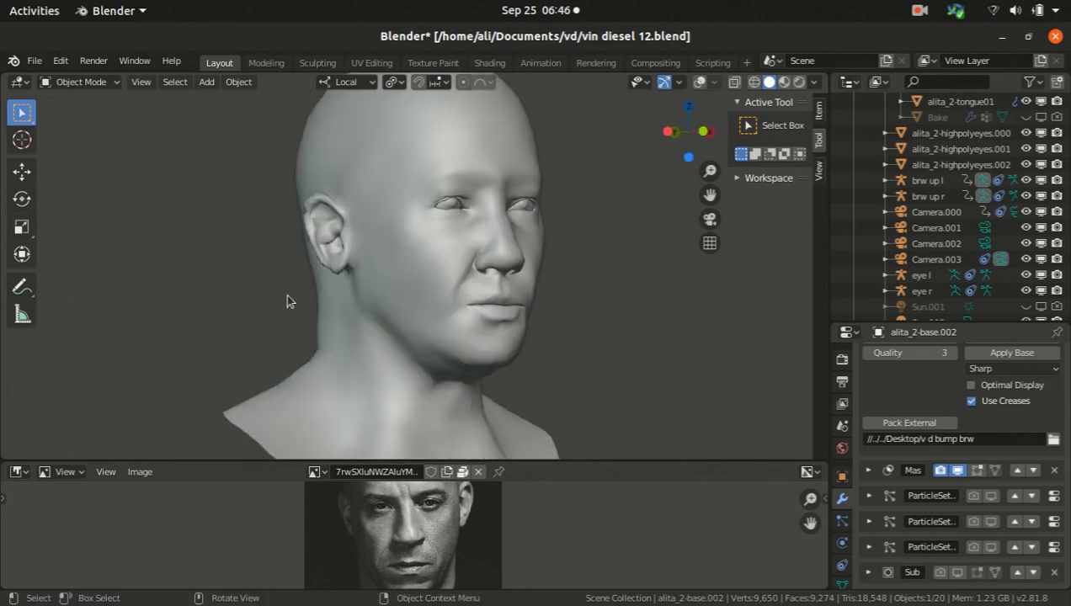
{"action": "middle_click_drag", "start_coordinate": [293, 251], "coordinate": [555, 326]}
Turn on the Multires modifier's viewport display and inspect the sculpted detail on the face
{"action": "scroll", "coordinate": [889, 500], "scroll_direction": "up", "scroll_amount": 6}
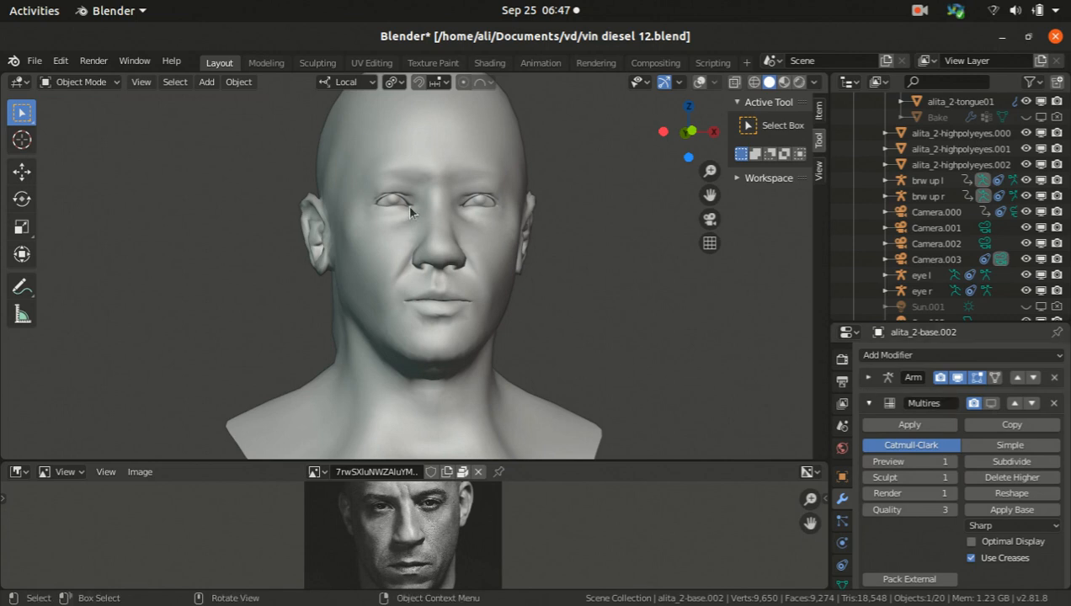
{"action": "scroll", "coordinate": [455, 164], "scroll_direction": "up", "scroll_amount": 1}
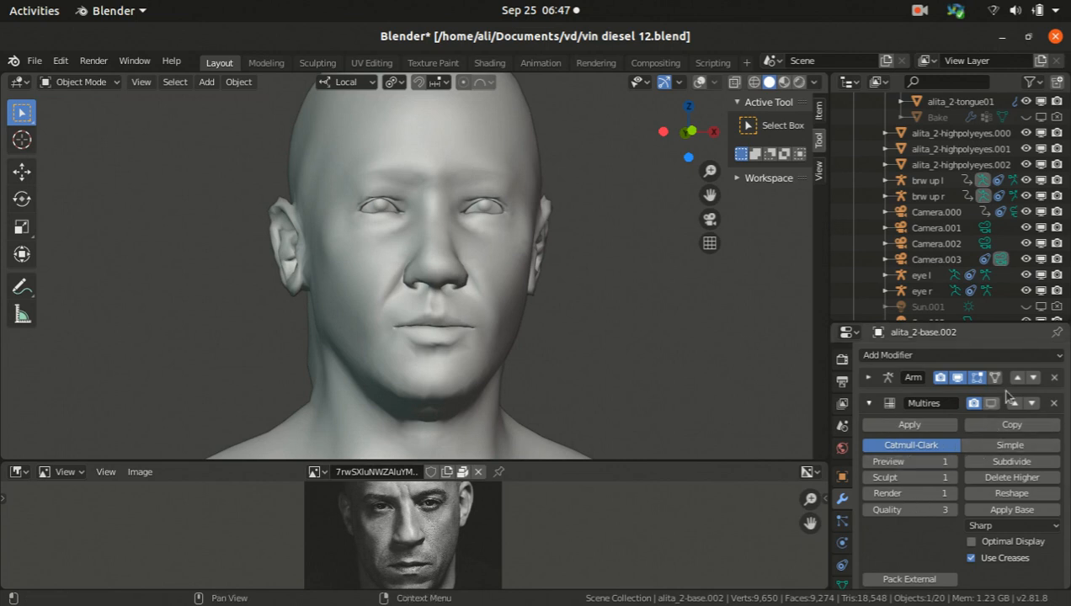
{"action": "left_click", "coordinate": [897, 356]}
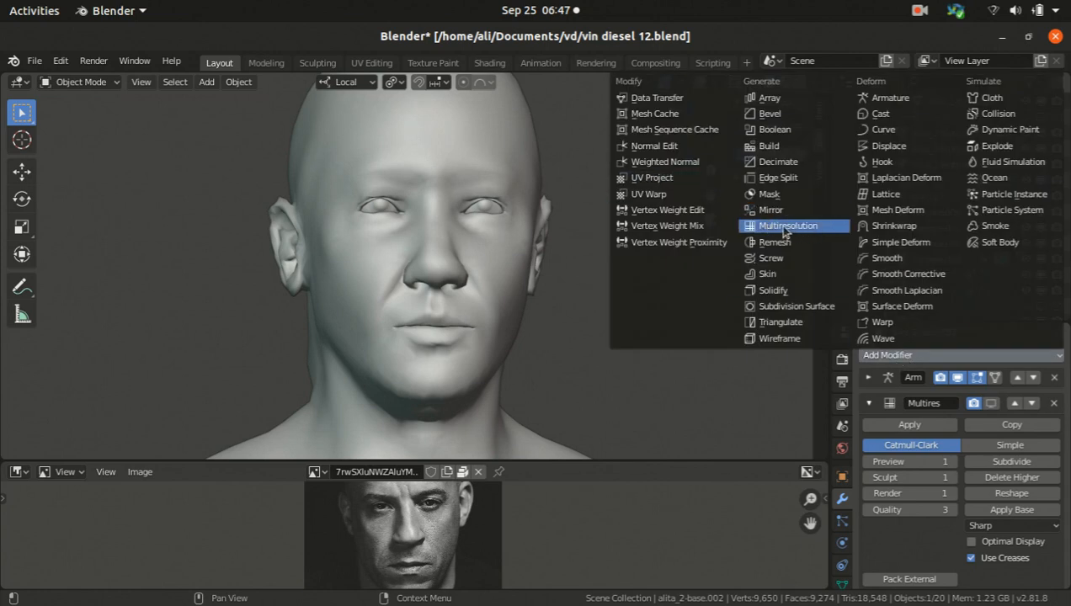
{"action": "left_click", "coordinate": [991, 404]}
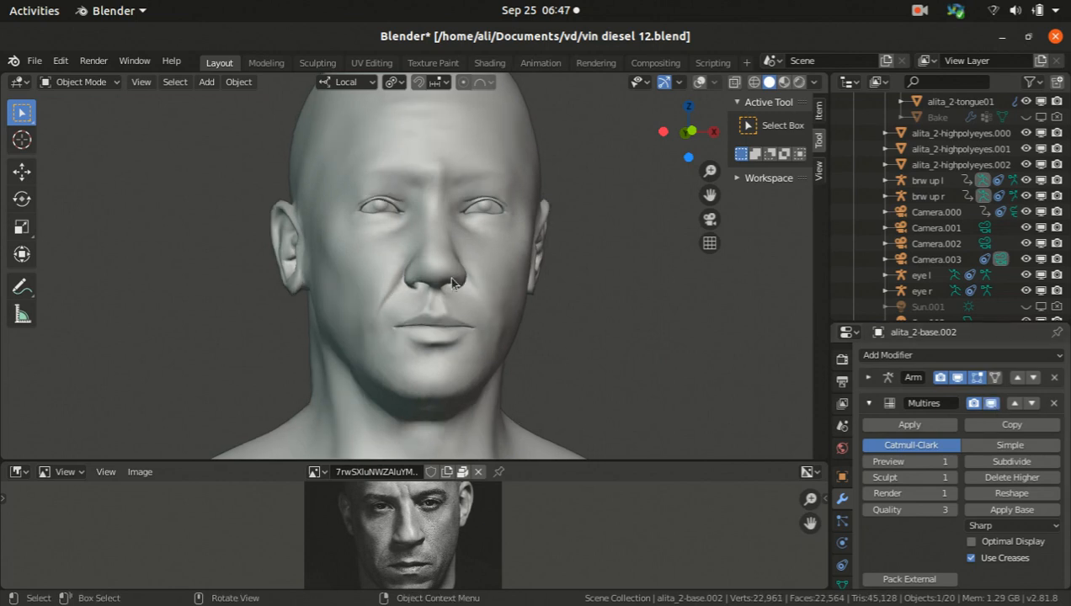
{"action": "scroll", "coordinate": [451, 281], "scroll_direction": "down", "scroll_amount": 2}
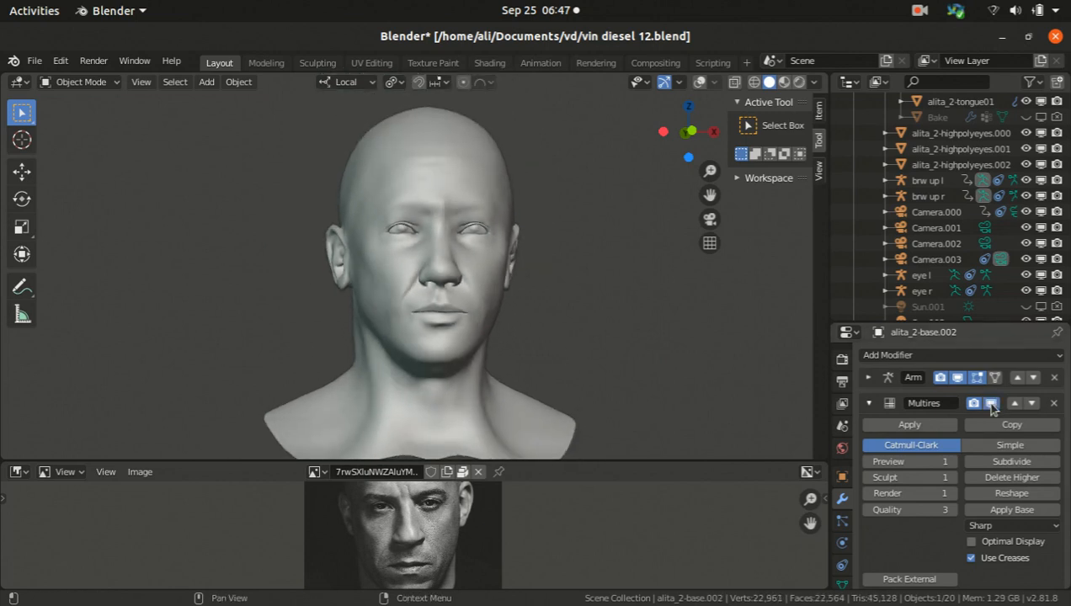
{"action": "middle_click_drag", "start_coordinate": [539, 340], "coordinate": [459, 341]}
{"action": "scroll", "coordinate": [469, 352], "scroll_direction": "up", "scroll_amount": 2}
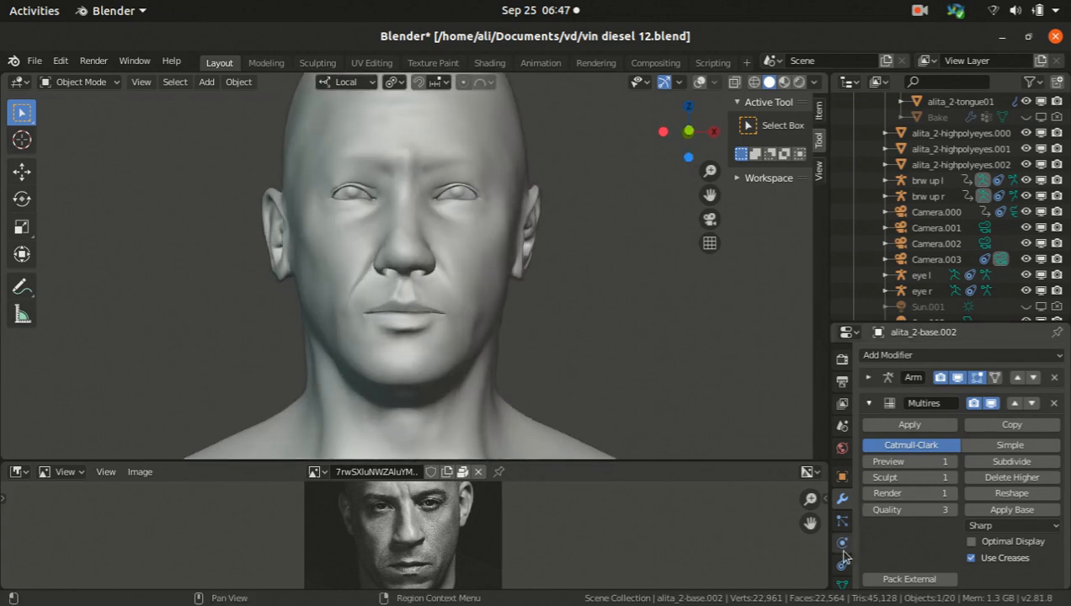
Preview the head with the "reshae 2" shape key switched off and back on
{"action": "left_click", "coordinate": [842, 582]}
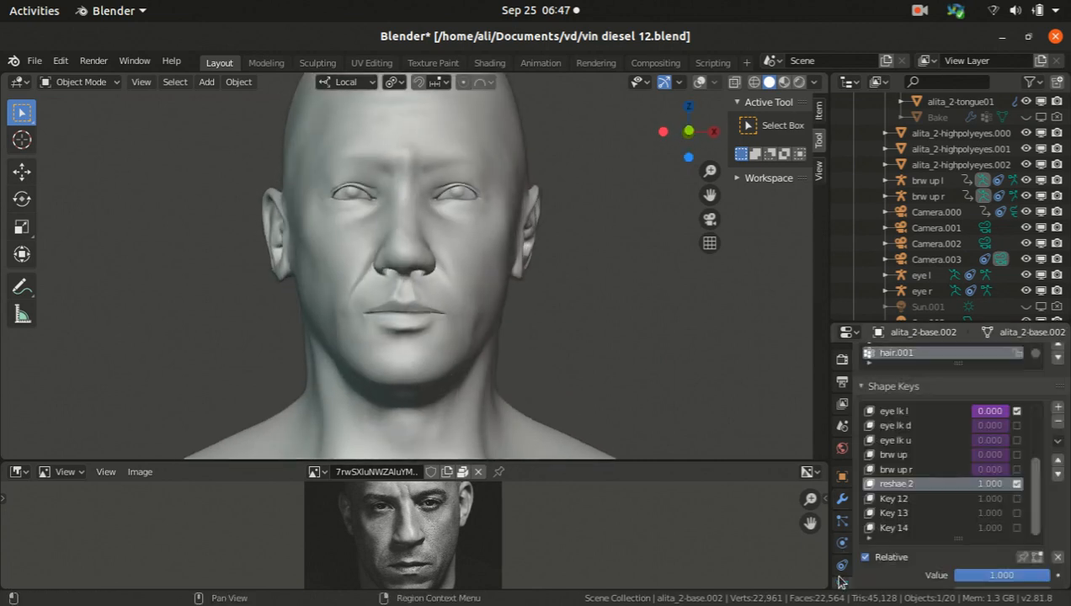
{"action": "left_click", "coordinate": [1016, 484]}
{"action": "left_click", "coordinate": [1016, 485]}
{"action": "left_click", "coordinate": [842, 501]}
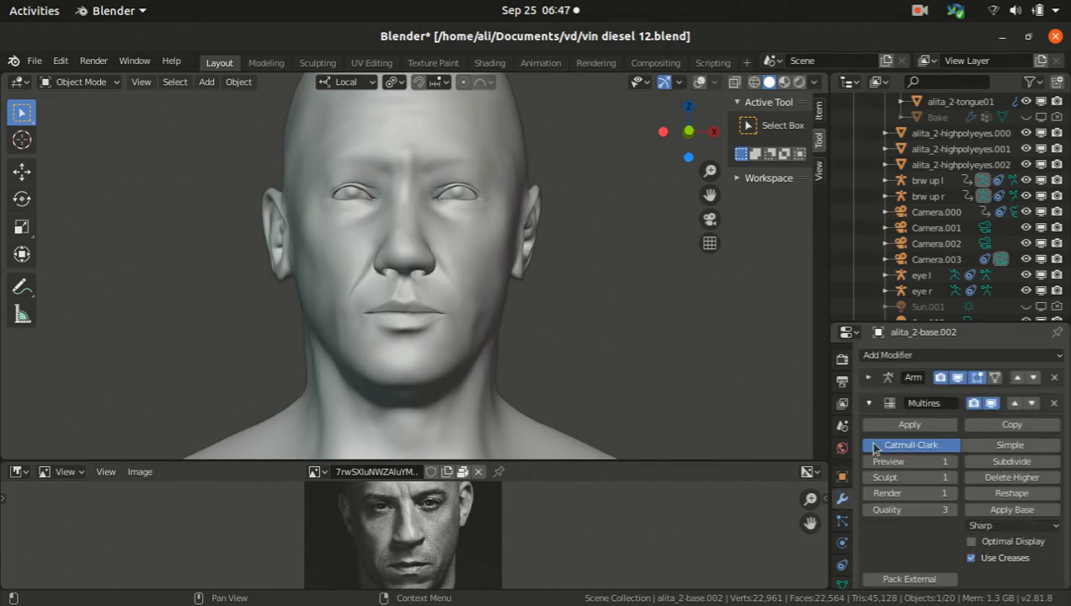
Compare the face with the Multires viewport display off and back on, and check the head's shape key list
{"action": "left_click", "coordinate": [991, 405]}
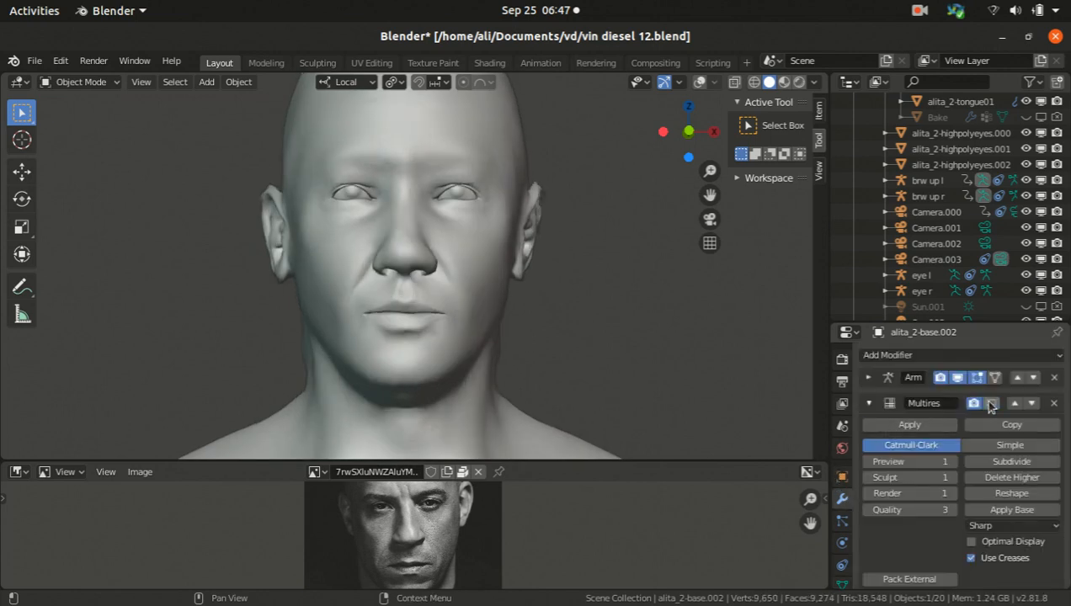
{"action": "middle_click_drag", "start_coordinate": [397, 320], "coordinate": [395, 335]}
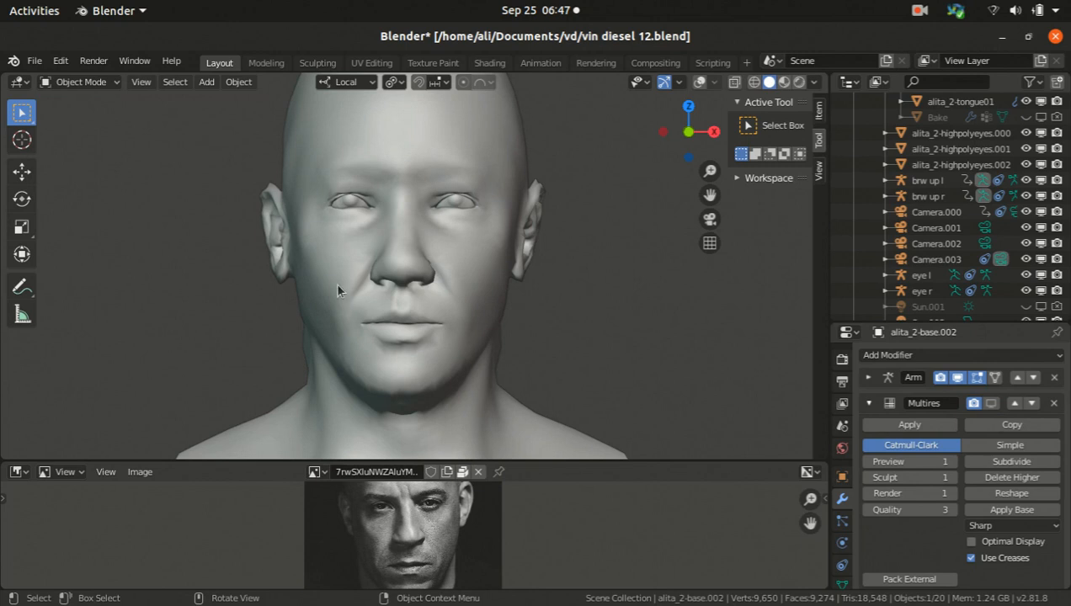
{"action": "left_click", "coordinate": [992, 404]}
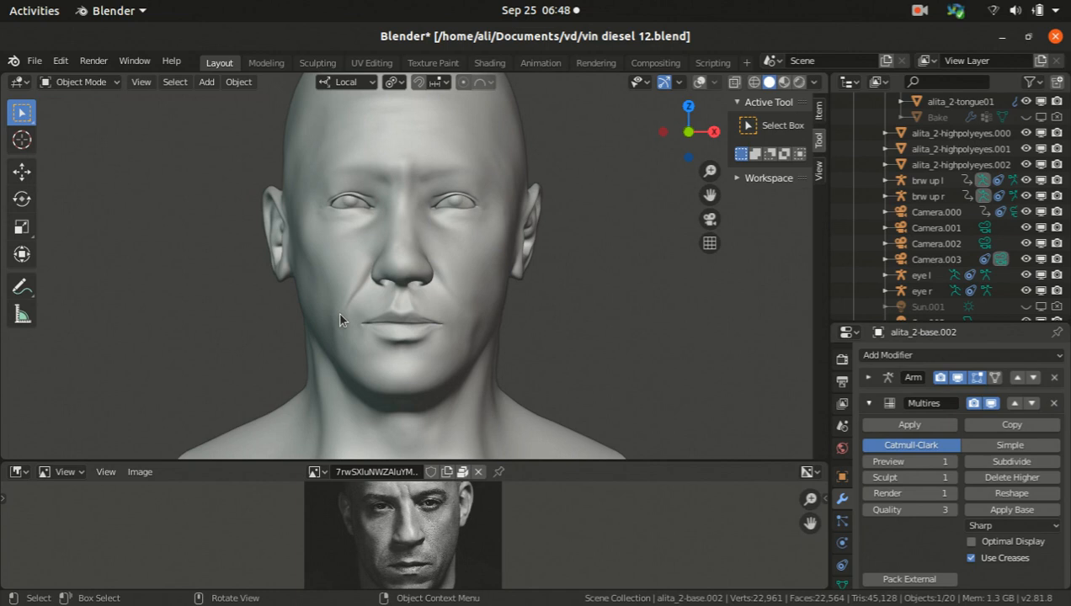
{"action": "left_click", "coordinate": [842, 582]}
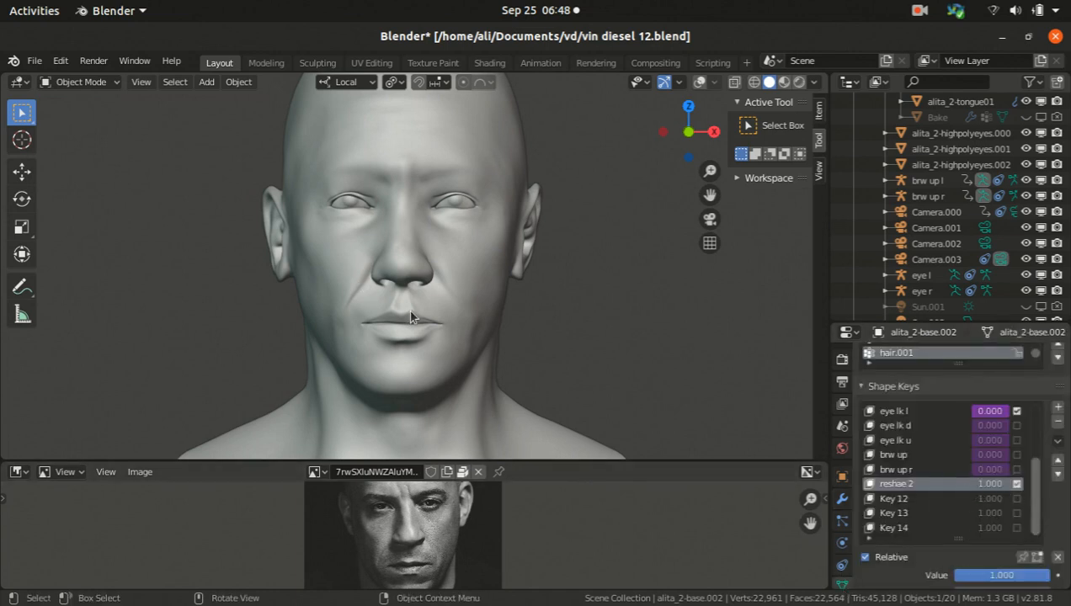
{"action": "left_click", "coordinate": [842, 498]}
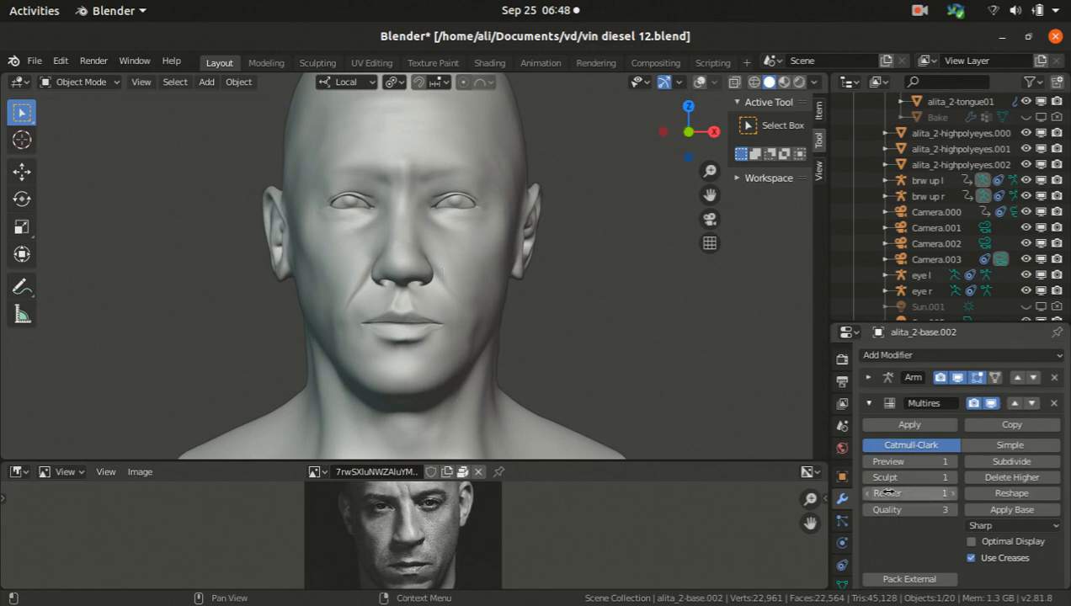
Compare the head at Multires preview level 0 with the Subdivision display on and off, and restore preview level 1
{"action": "left_click", "coordinate": [868, 462]}
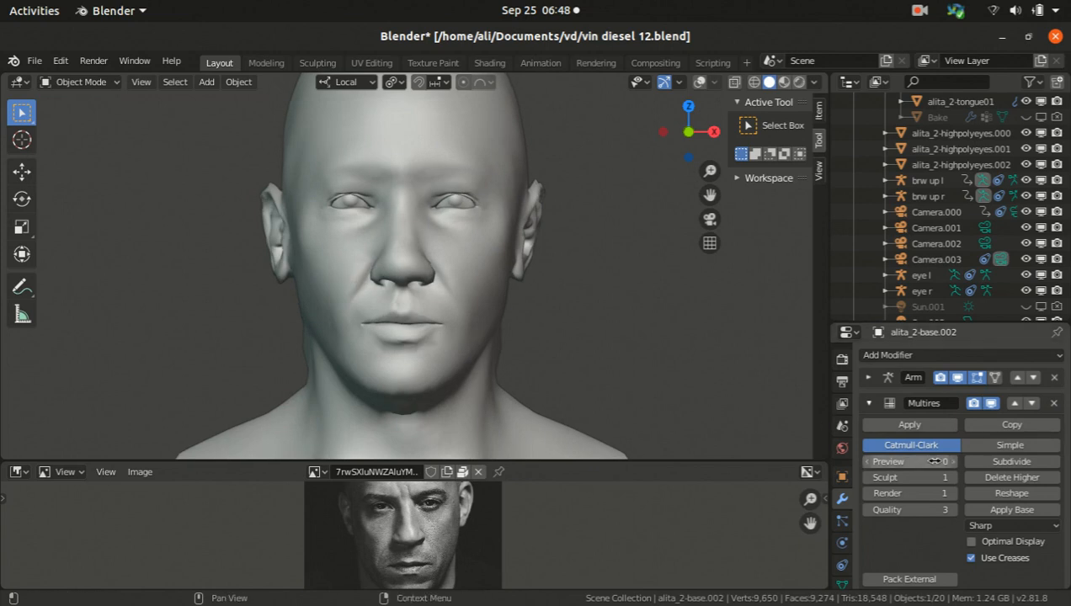
{"action": "scroll", "coordinate": [931, 549], "scroll_direction": "down", "scroll_amount": 5}
{"action": "left_click", "coordinate": [957, 573]}
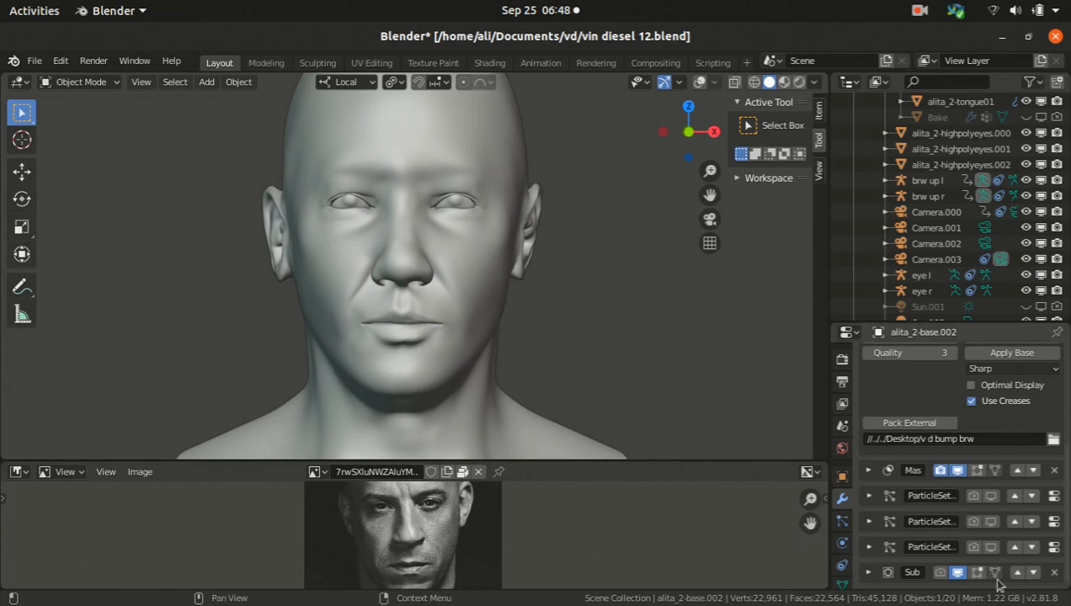
{"action": "left_click", "coordinate": [958, 572]}
{"action": "scroll", "coordinate": [901, 441], "scroll_direction": "up", "scroll_amount": 5}
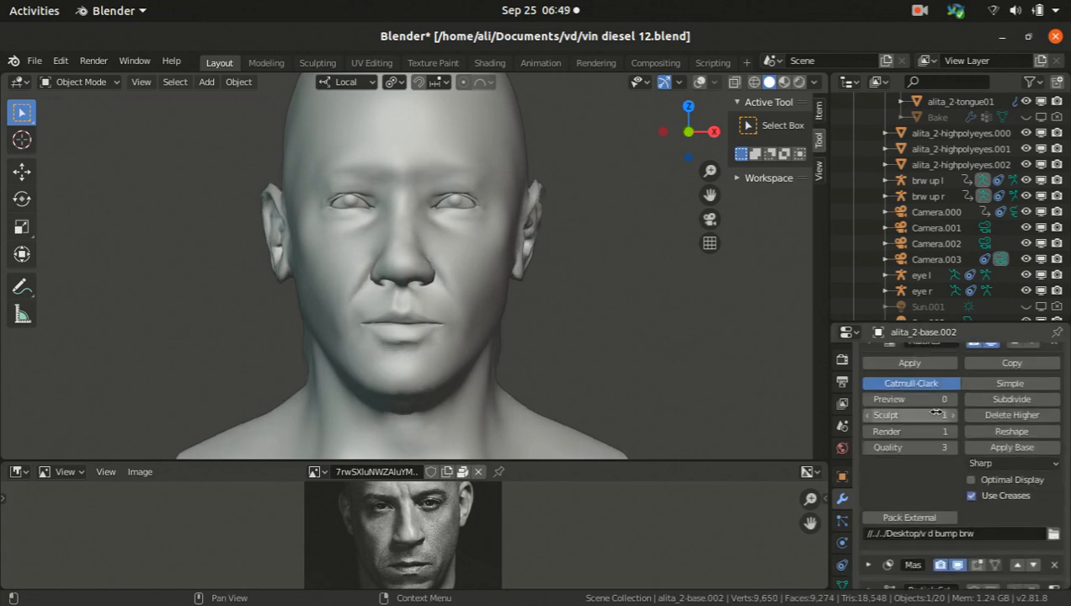
{"action": "left_click", "coordinate": [952, 461]}
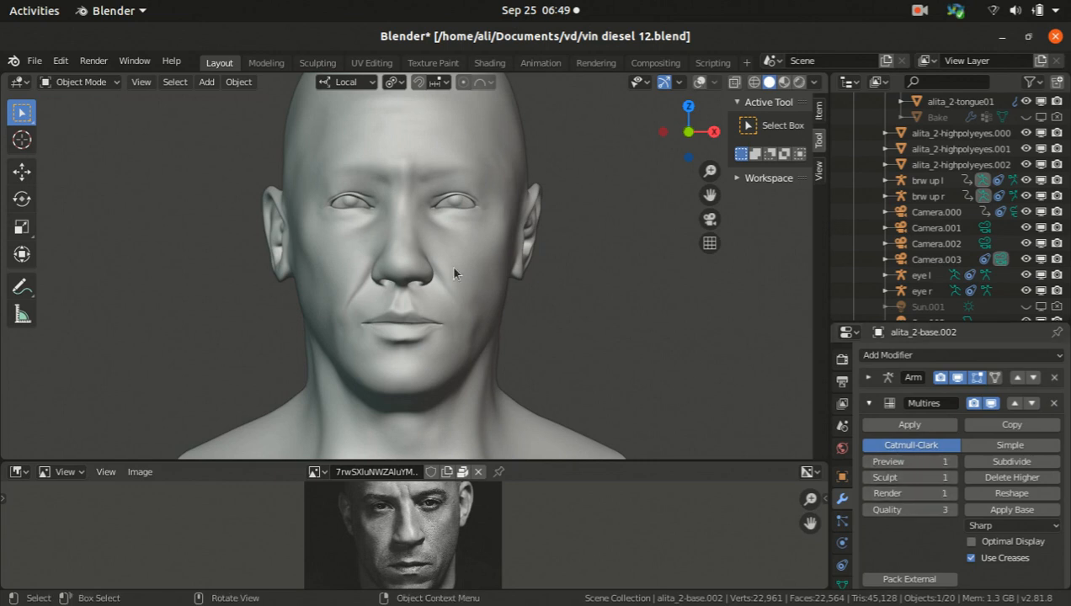
{"action": "middle_click_drag", "start_coordinate": [483, 262], "coordinate": [489, 260]}
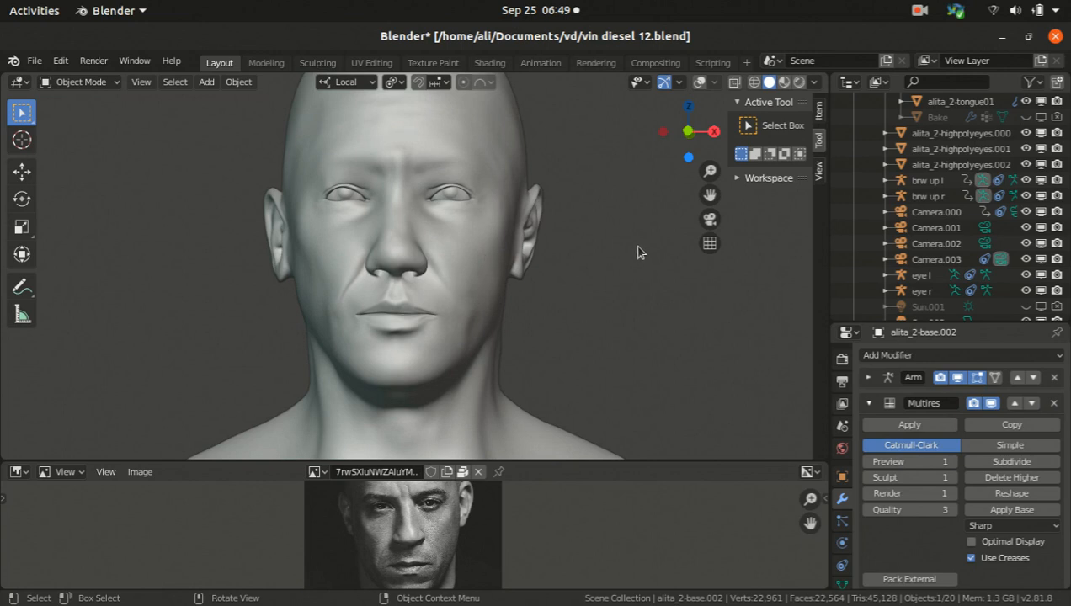
Review the Grab brush falloff, Dyntopo and symmetry settings in Sculpt Mode, and return to Object Mode
{"action": "left_click", "coordinate": [97, 82]}
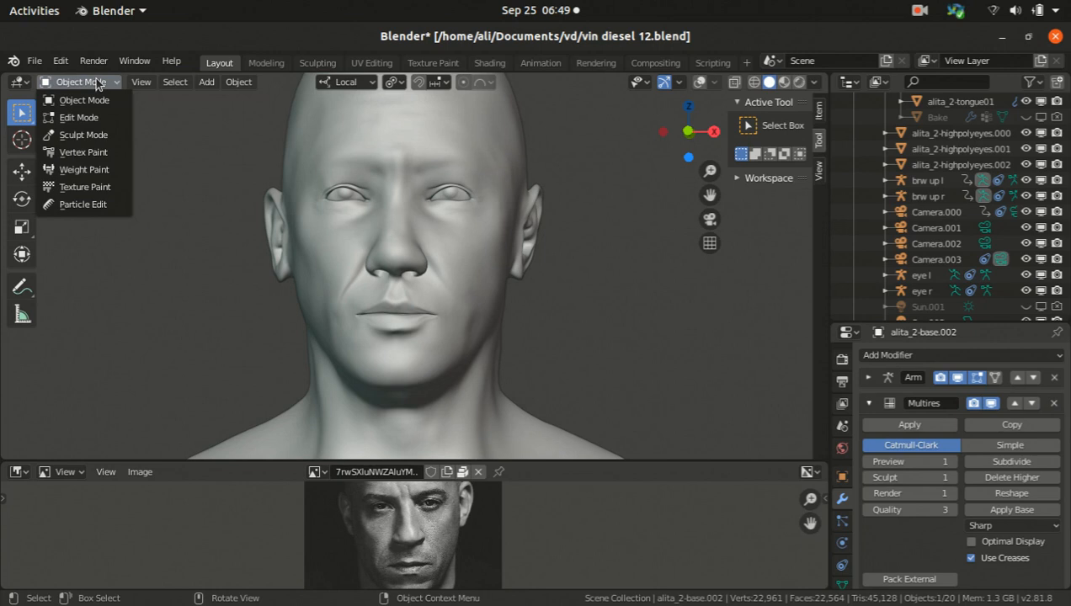
{"action": "left_click", "coordinate": [94, 136]}
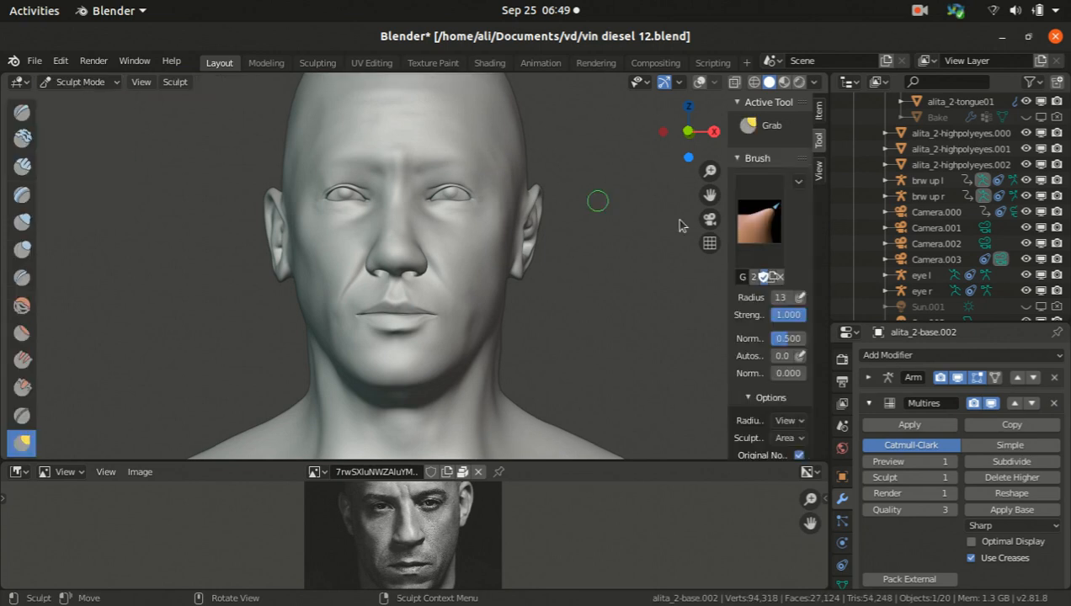
{"action": "mouse_move", "coordinate": [728, 340]}
{"action": "left_mouse_down"}
{"action": "mouse_move", "coordinate": [588, 341]}
{"action": "mouse_move", "coordinate": [600, 340]}
{"action": "left_mouse_up"}
{"action": "scroll", "coordinate": [746, 368], "scroll_direction": "down", "scroll_amount": 15}
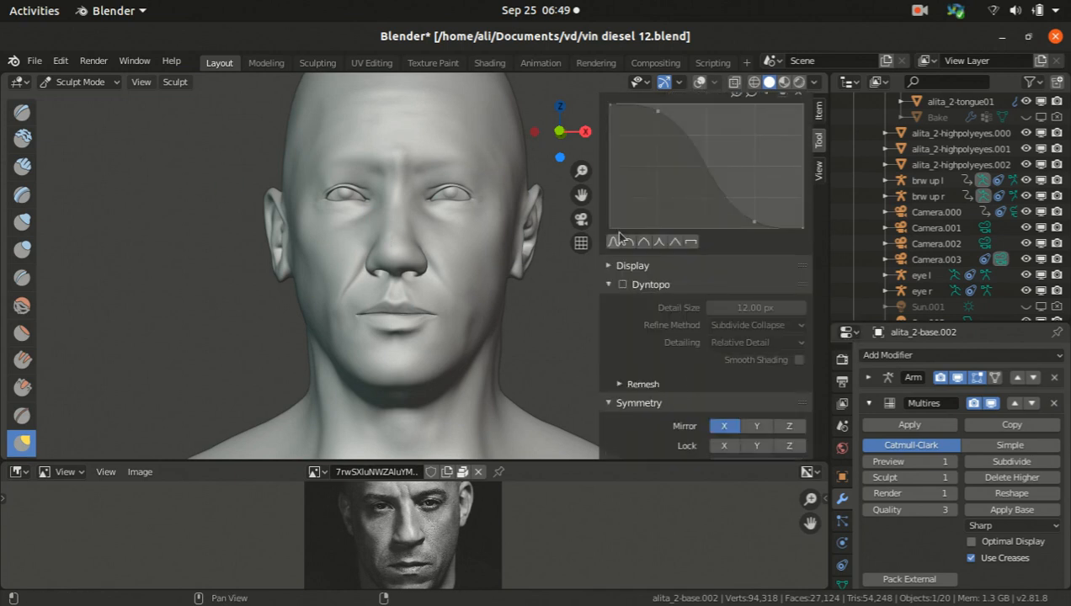
{"action": "left_click_drag", "start_coordinate": [599, 253], "coordinate": [712, 286]}
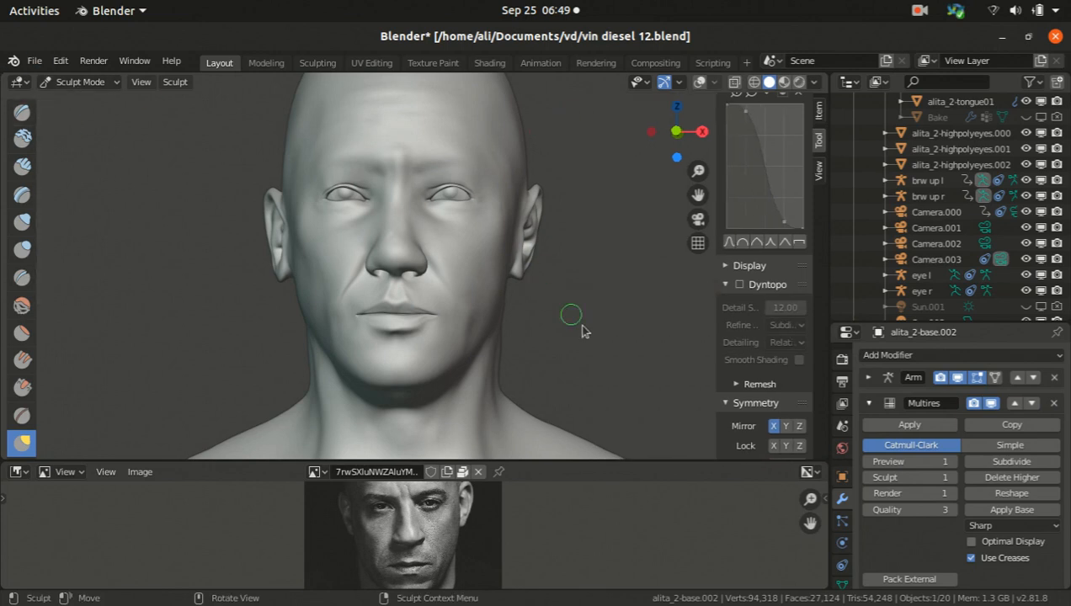
{"action": "left_click", "coordinate": [81, 82]}
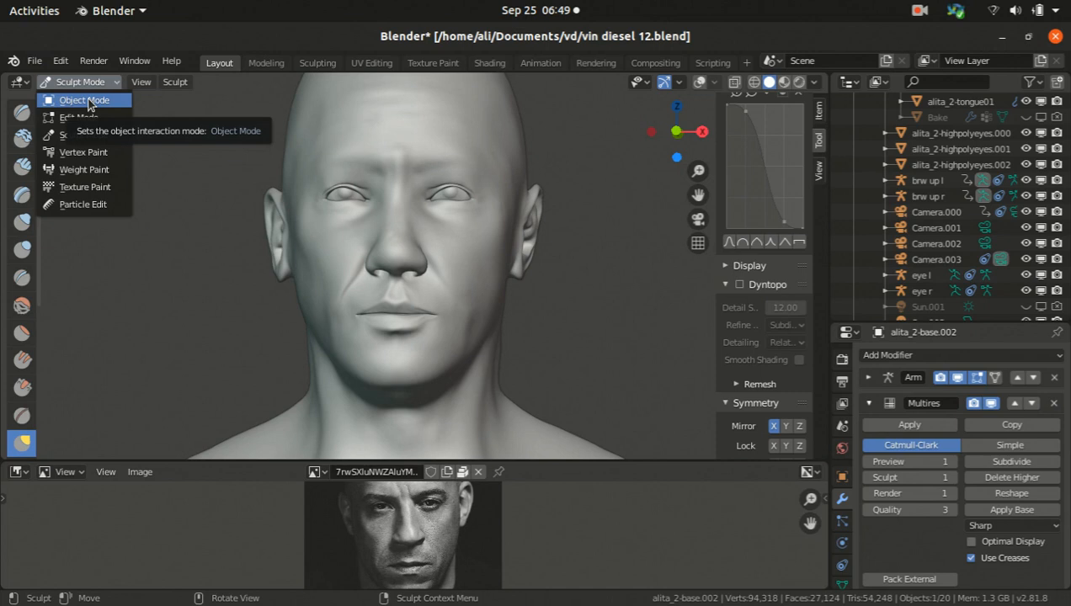
{"action": "left_click", "coordinate": [87, 102]}
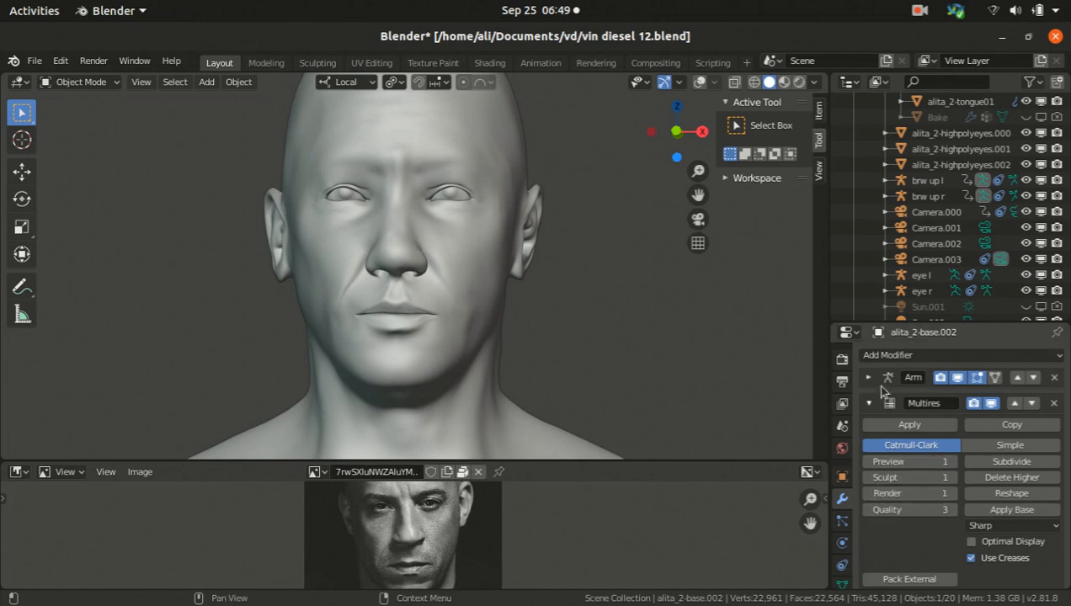
{"action": "scroll", "coordinate": [893, 539], "scroll_direction": "down", "scroll_amount": 2}
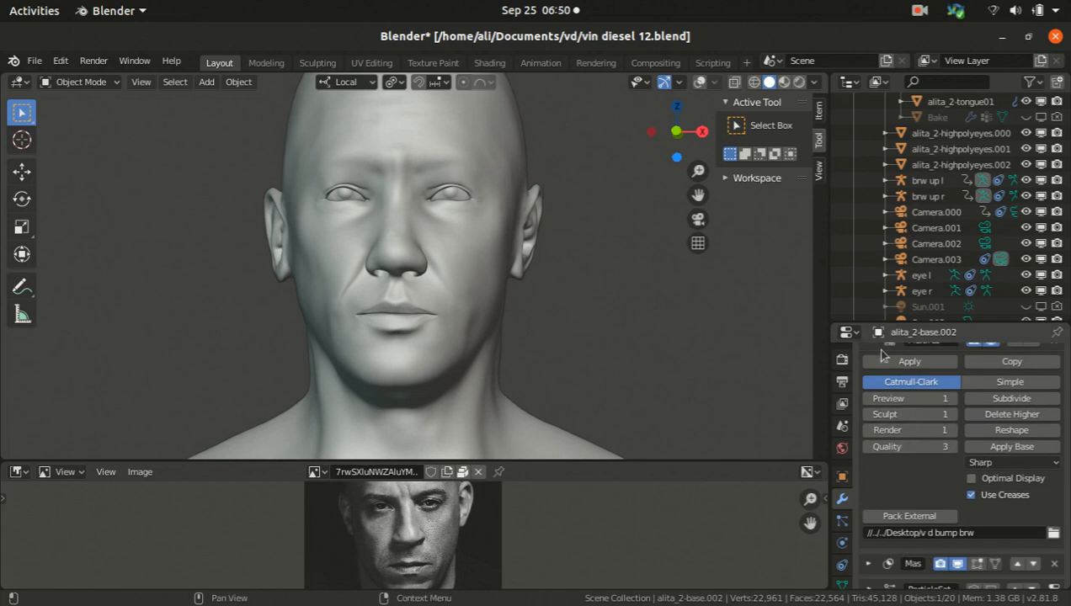
Bring up the head's Multires modifier settings, switch to Sculpt Mode and face the head from the front
{"action": "scroll", "coordinate": [914, 417], "scroll_direction": "up", "scroll_amount": 1}
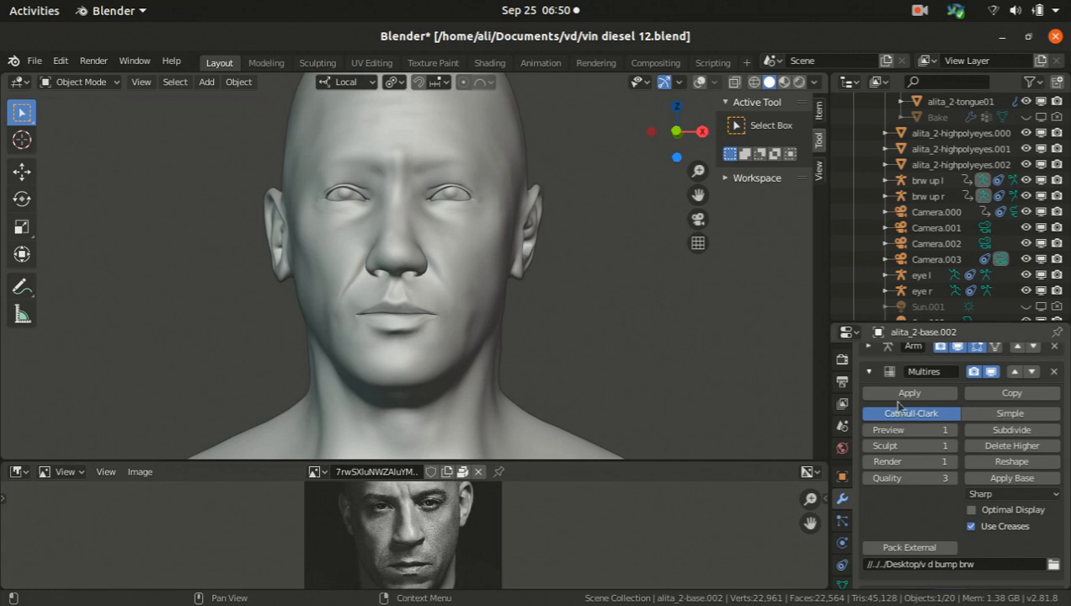
{"action": "scroll", "coordinate": [914, 479], "scroll_direction": "down", "scroll_amount": 2}
{"action": "scroll", "coordinate": [915, 478], "scroll_direction": "up", "scroll_amount": 3}
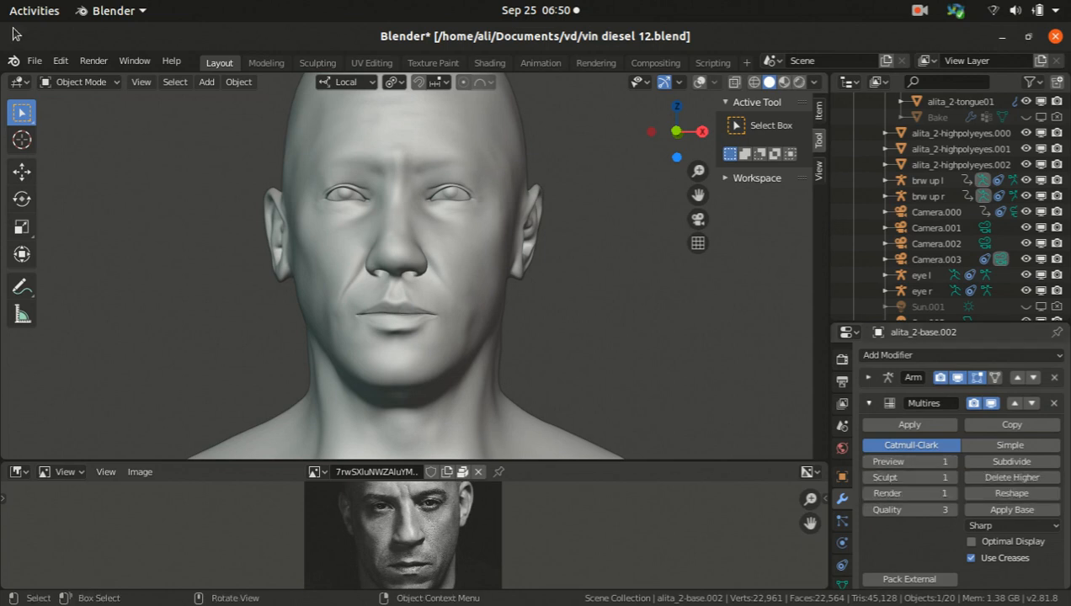
{"action": "left_click", "coordinate": [80, 82]}
{"action": "left_click", "coordinate": [96, 135]}
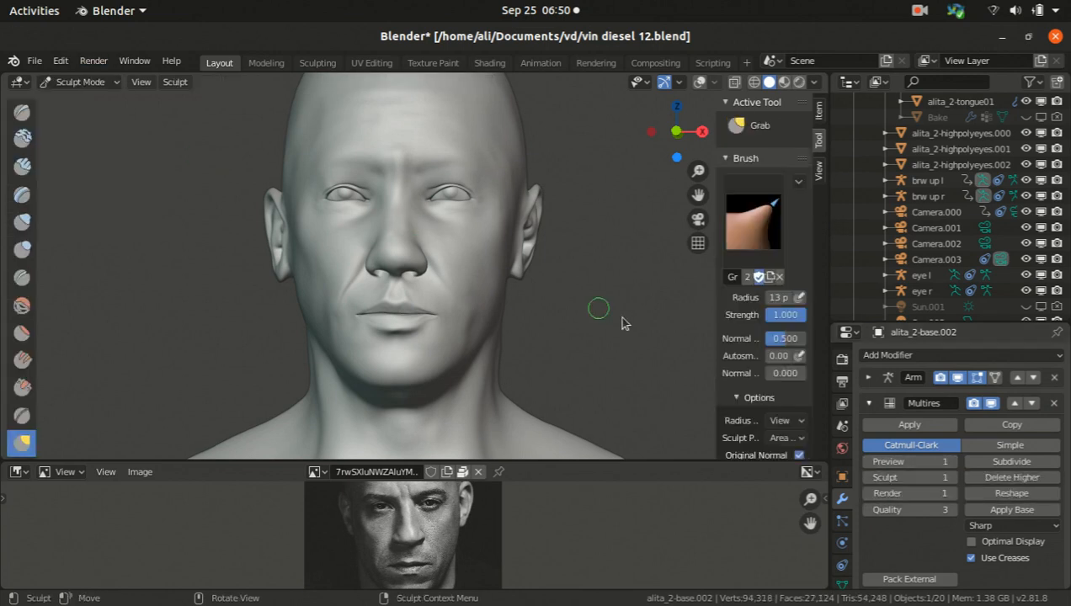
{"action": "scroll", "coordinate": [396, 311], "scroll_direction": "down", "scroll_amount": 2}
{"action": "scroll", "coordinate": [438, 278], "scroll_direction": "up", "scroll_amount": 2}
{"action": "middle_click_drag", "start_coordinate": [318, 217], "coordinate": [367, 236]}
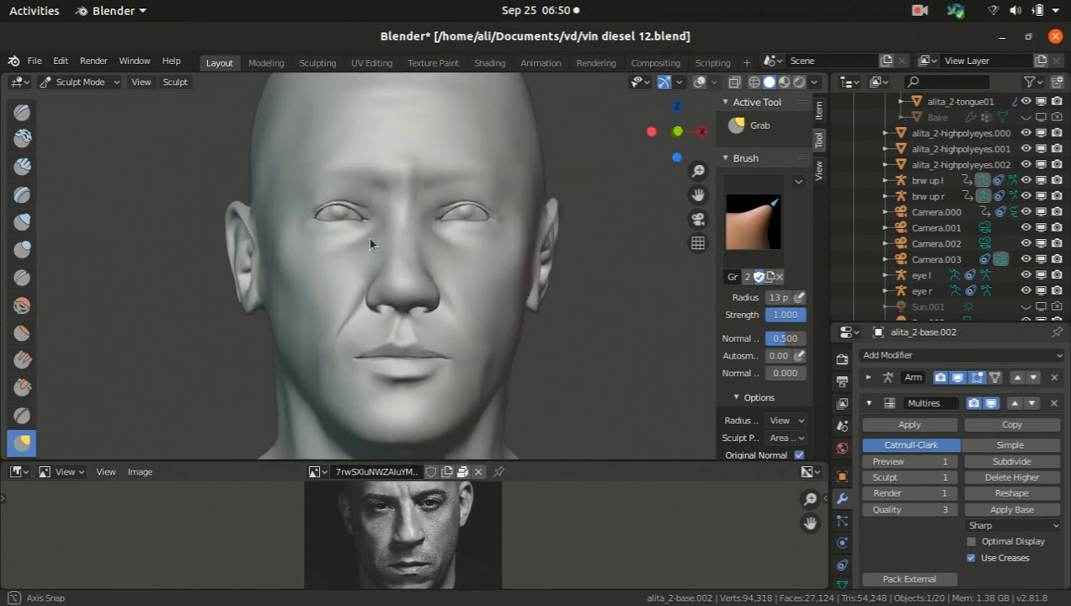
{"action": "scroll", "coordinate": [367, 236], "scroll_direction": "up", "scroll_amount": 1}
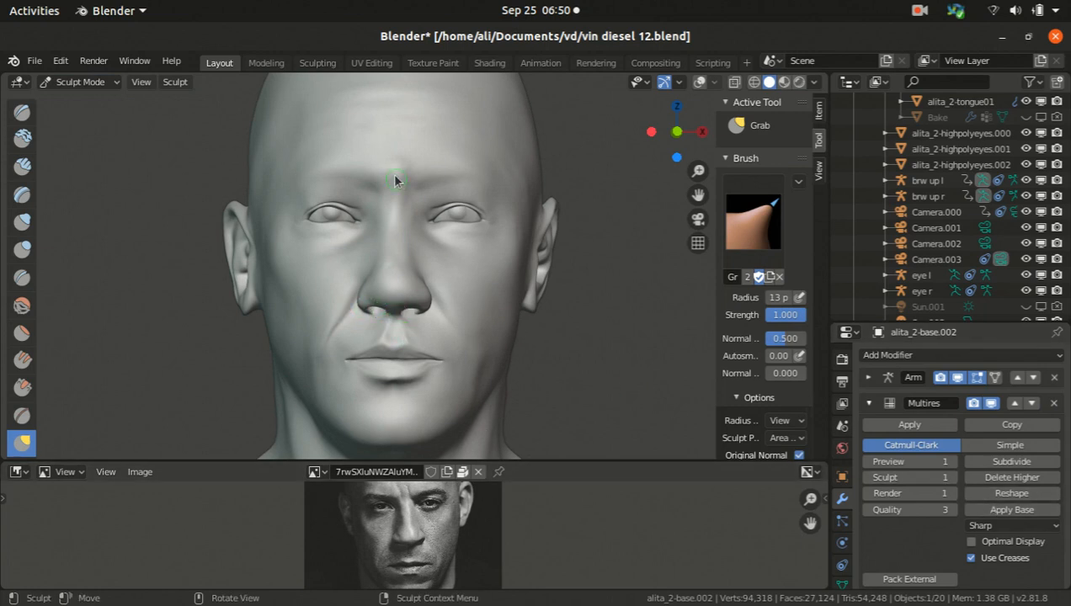
Set the Multires Sculpt level to 2 and inspect the forehead, brow and cheek forms from several angles
{"action": "left_click", "coordinate": [955, 477]}
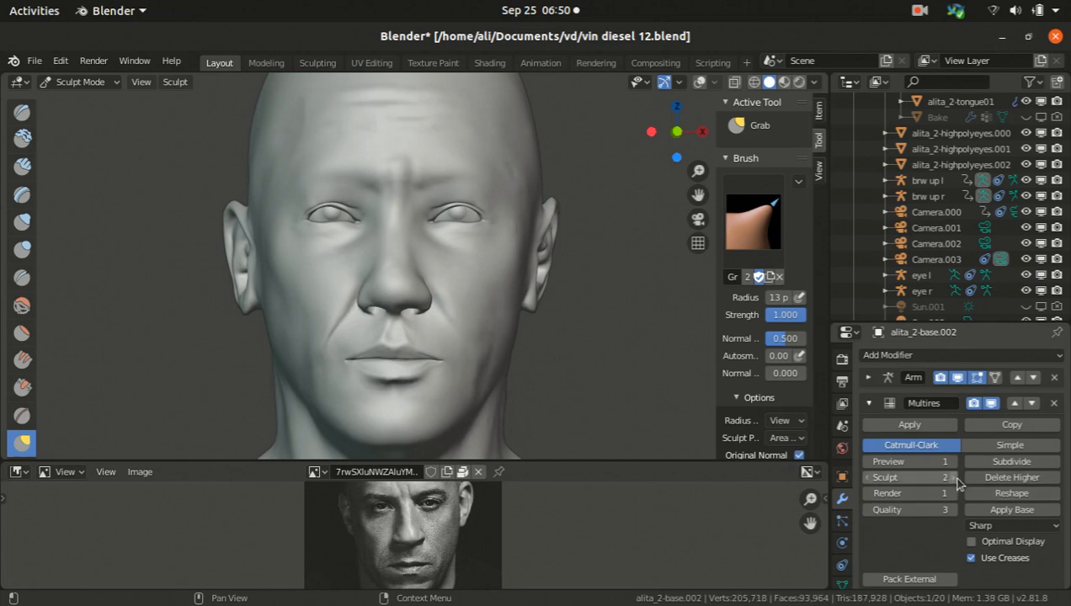
{"action": "middle_click_drag", "start_coordinate": [177, 206], "coordinate": [253, 220]}
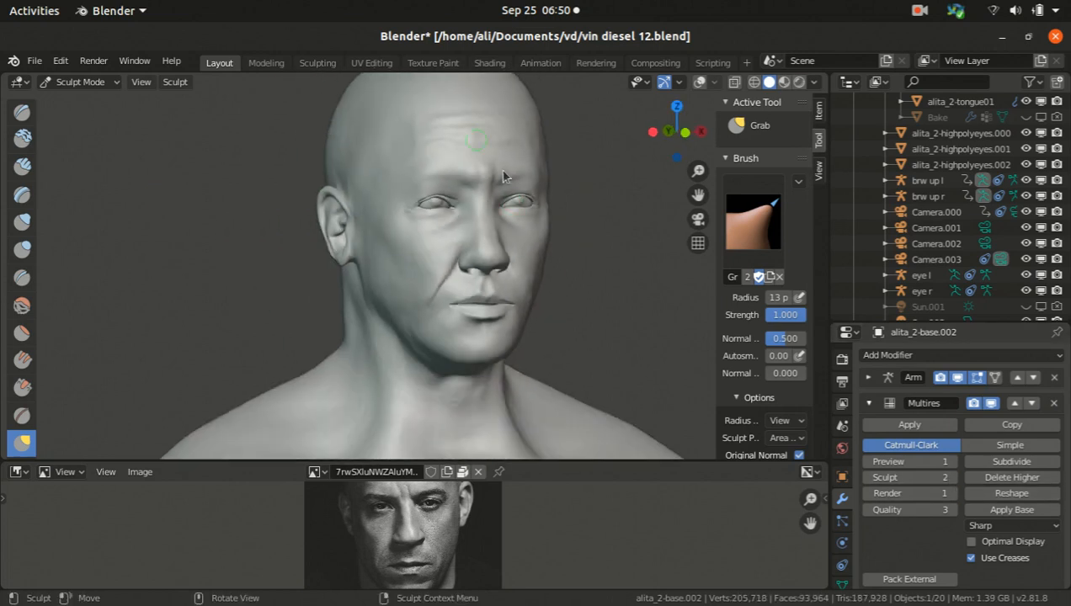
{"action": "middle_click_drag", "start_coordinate": [503, 176], "coordinate": [414, 195]}
{"action": "scroll", "coordinate": [322, 84], "scroll_direction": "up", "scroll_amount": 2}
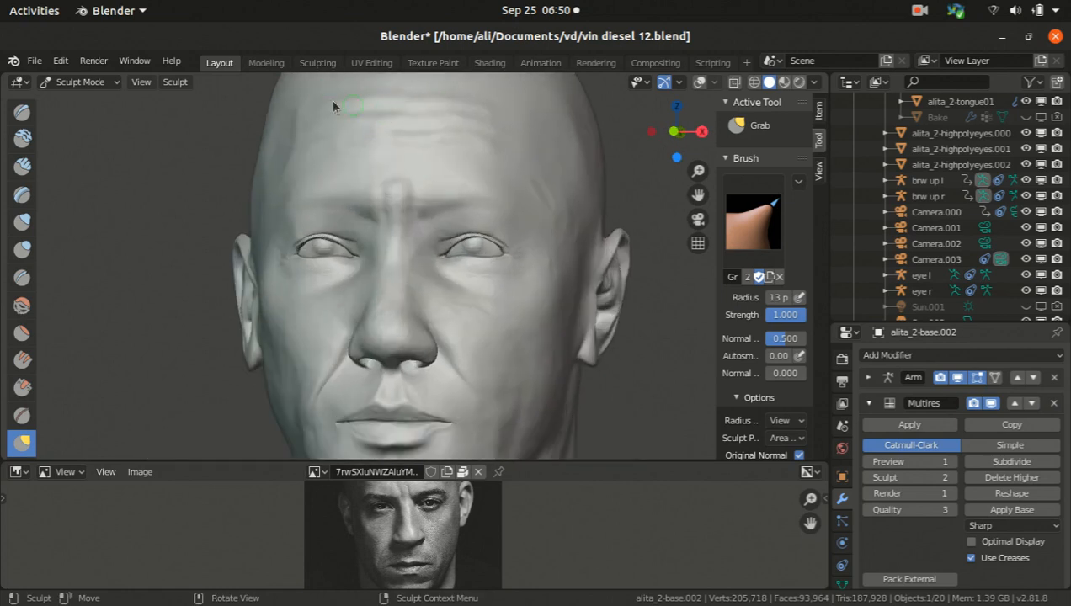
{"action": "middle_click_drag", "start_coordinate": [347, 163], "coordinate": [428, 281]}
{"action": "middle_click_drag", "start_coordinate": [485, 301], "coordinate": [423, 331]}
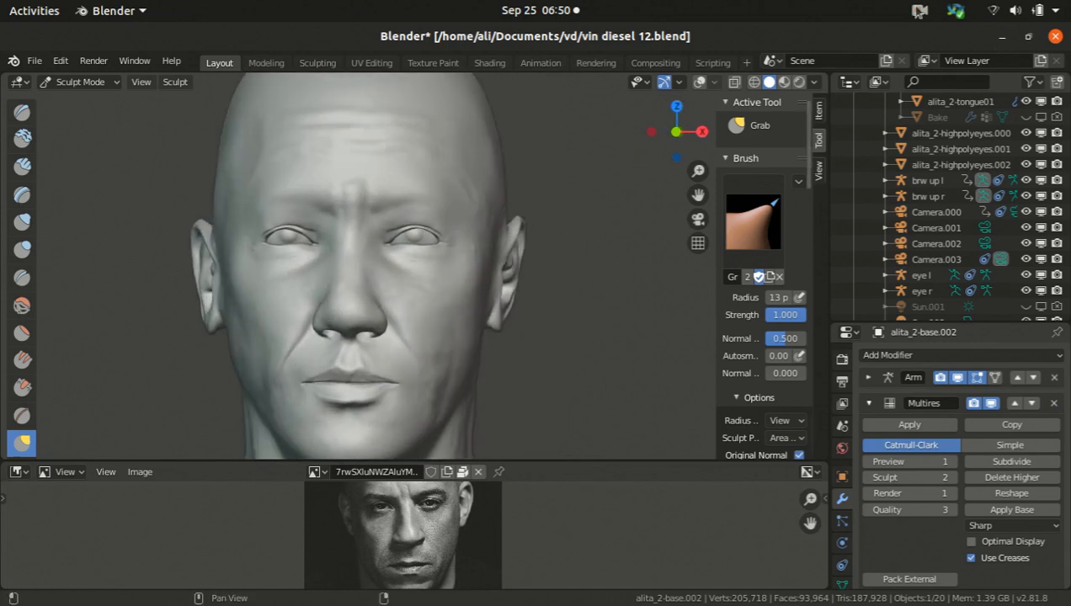
{"action": "middle_click_drag", "start_coordinate": [270, 238], "coordinate": [350, 299]}
{"action": "scroll", "coordinate": [354, 308], "scroll_direction": "up", "scroll_amount": 2}
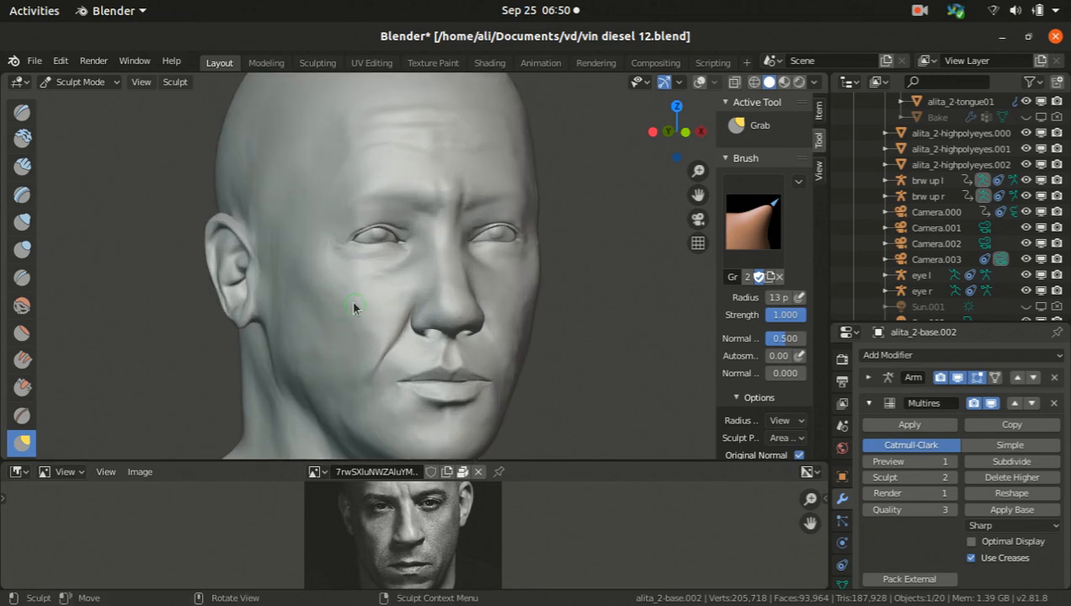
{"action": "mouse_move", "coordinate": [387, 369]}
{"action": "middle_mouse_down"}
{"action": "mouse_move", "coordinate": [408, 353]}
{"action": "mouse_move", "coordinate": [500, 363]}
{"action": "mouse_move", "coordinate": [395, 364]}
{"action": "mouse_move", "coordinate": [424, 360]}
{"action": "mouse_move", "coordinate": [576, 396]}
{"action": "middle_mouse_up"}
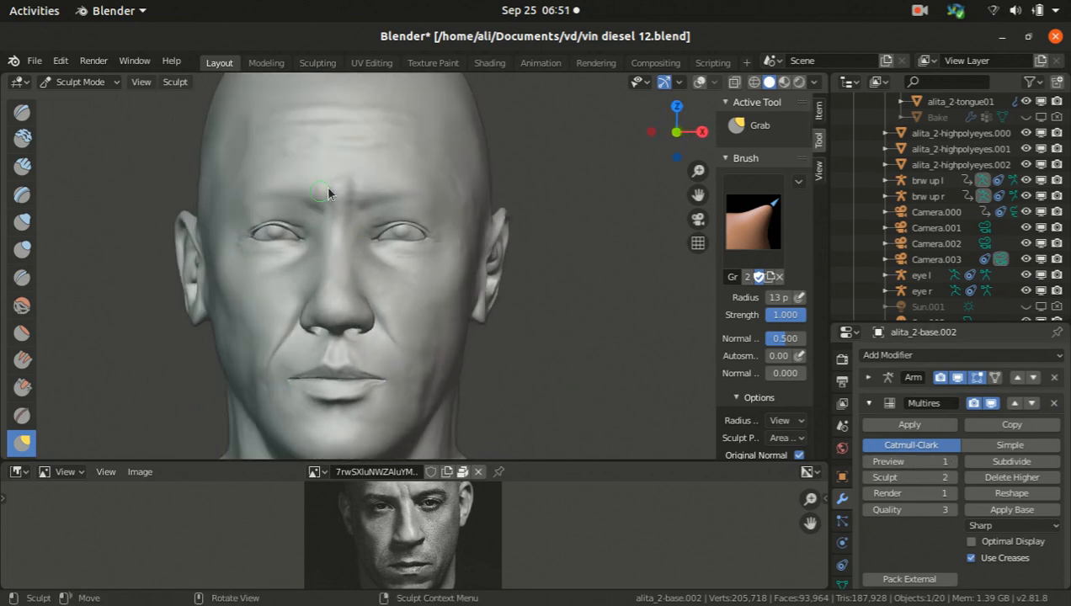
{"action": "middle_click_drag", "start_coordinate": [326, 186], "coordinate": [359, 158]}
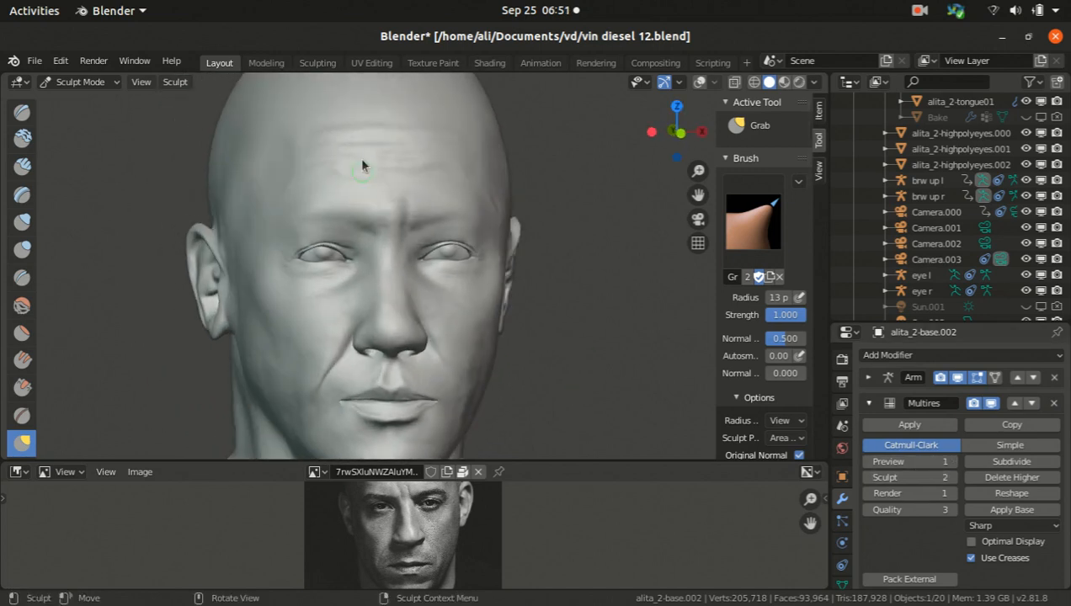
Set the Multires Sculpt level to 3 and compare the brow and forehead wrinkles with the reference photo
{"action": "left_click", "coordinate": [952, 478]}
{"action": "middle_click_drag", "start_coordinate": [420, 236], "coordinate": [342, 165]}
{"action": "scroll", "coordinate": [341, 165], "scroll_direction": "up", "scroll_amount": 3}
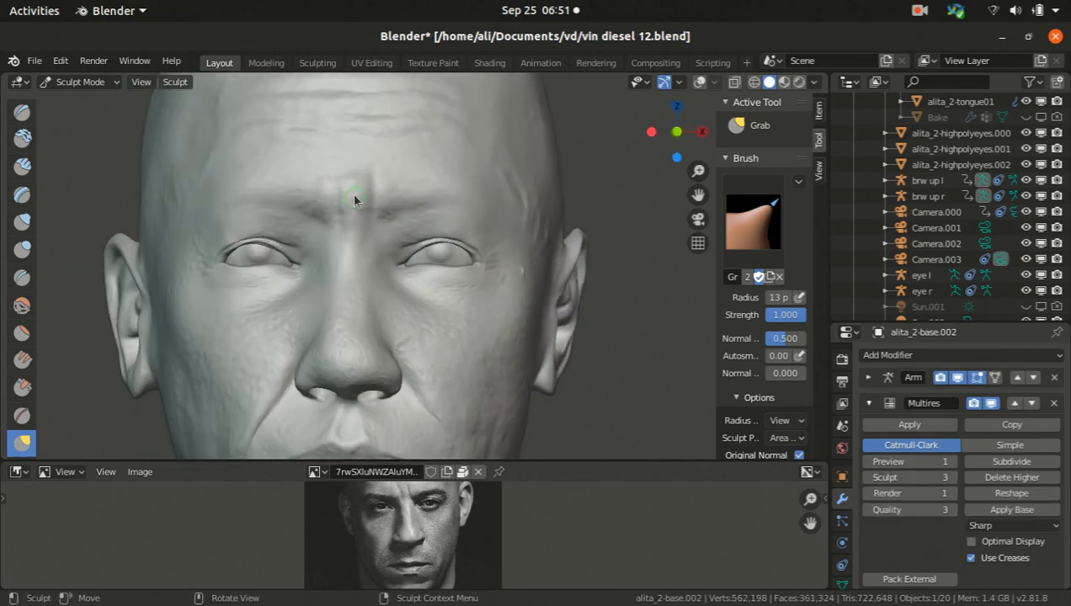
{"action": "scroll", "coordinate": [392, 516], "scroll_direction": "up", "scroll_amount": 5}
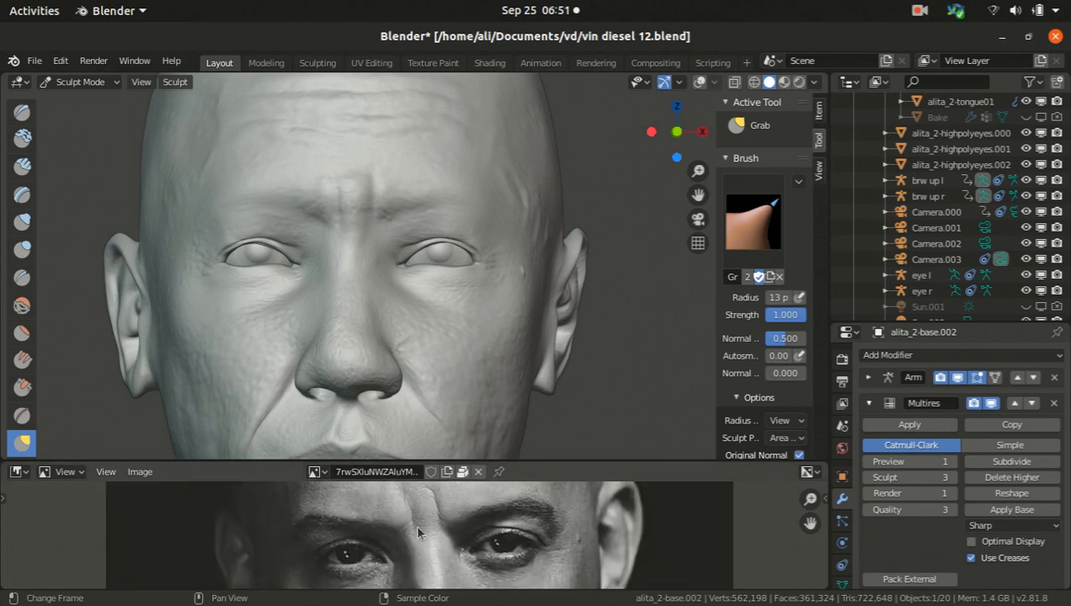
{"action": "mouse_move", "coordinate": [351, 244]}
{"action": "middle_mouse_down"}
{"action": "mouse_move", "coordinate": [382, 197]}
{"action": "mouse_move", "coordinate": [352, 248]}
{"action": "middle_mouse_up"}
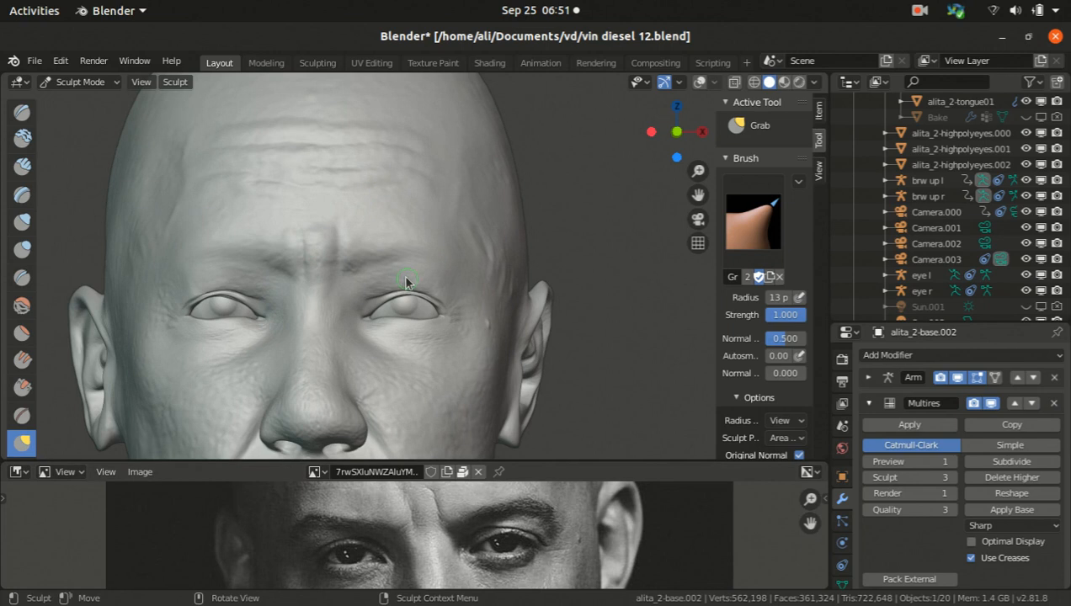
{"action": "scroll", "coordinate": [430, 257], "scroll_direction": "down", "scroll_amount": 4}
{"action": "middle_click_drag", "start_coordinate": [310, 198], "coordinate": [397, 187]}
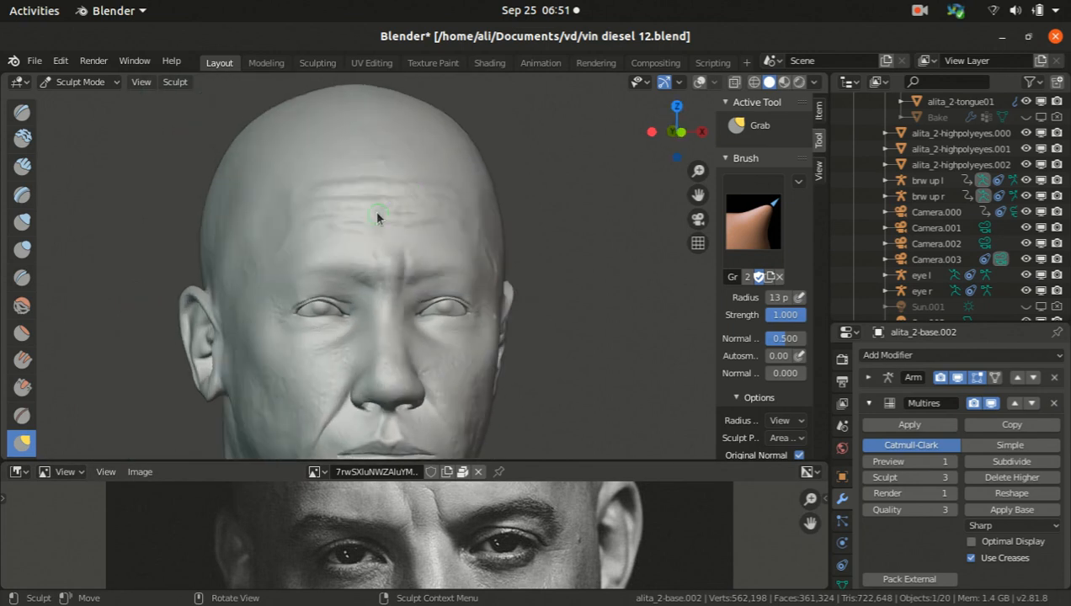
{"action": "scroll", "coordinate": [371, 182], "scroll_direction": "up", "scroll_amount": 2}
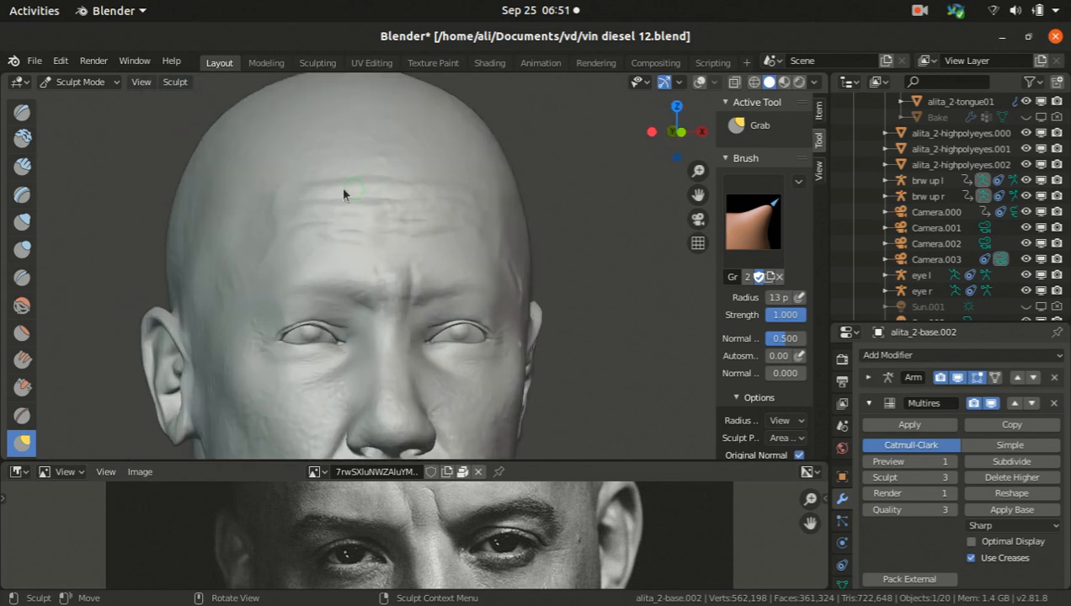
{"action": "scroll", "coordinate": [308, 229], "scroll_direction": "down", "scroll_amount": 3}
{"action": "middle_click_drag", "start_coordinate": [395, 252], "coordinate": [229, 230]}
{"action": "scroll", "coordinate": [229, 230], "scroll_direction": "up", "scroll_amount": 3}
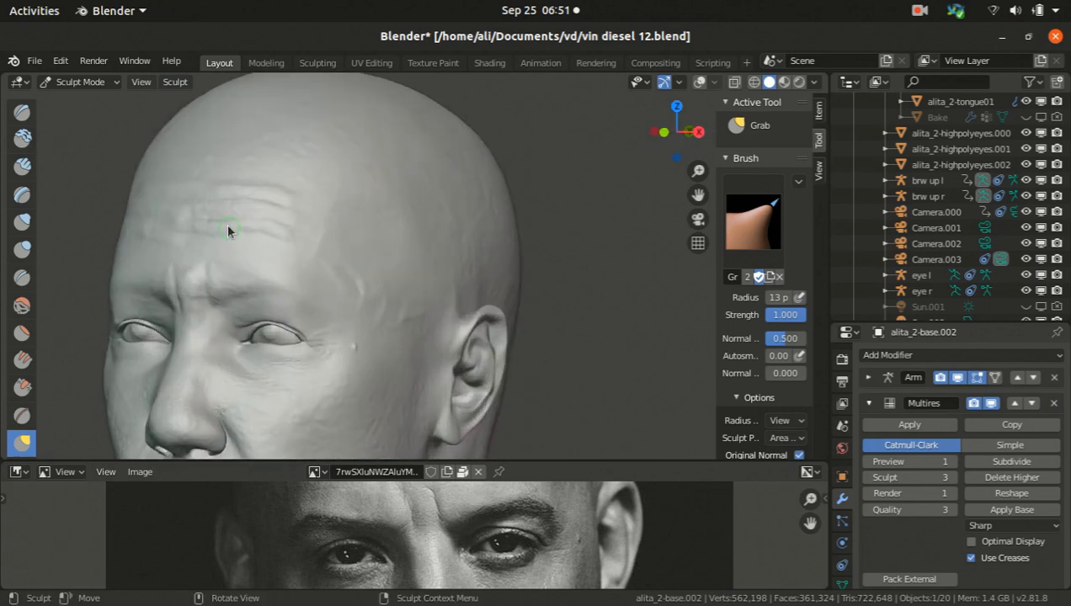
Examine the fine skin detail on both cheeks and around the nose and mouth at sculpt level 3
{"action": "scroll", "coordinate": [358, 211], "scroll_direction": "down", "scroll_amount": 5}
{"action": "mouse_move", "coordinate": [287, 329]}
{"action": "middle_mouse_down"}
{"action": "mouse_move", "coordinate": [384, 347]}
{"action": "mouse_move", "coordinate": [338, 310]}
{"action": "mouse_move", "coordinate": [396, 325]}
{"action": "middle_mouse_up"}
{"action": "scroll", "coordinate": [384, 352], "scroll_direction": "up", "scroll_amount": 3}
{"action": "scroll", "coordinate": [396, 325], "scroll_direction": "down", "scroll_amount": 2}
{"action": "scroll", "coordinate": [412, 257], "scroll_direction": "up", "scroll_amount": 4}
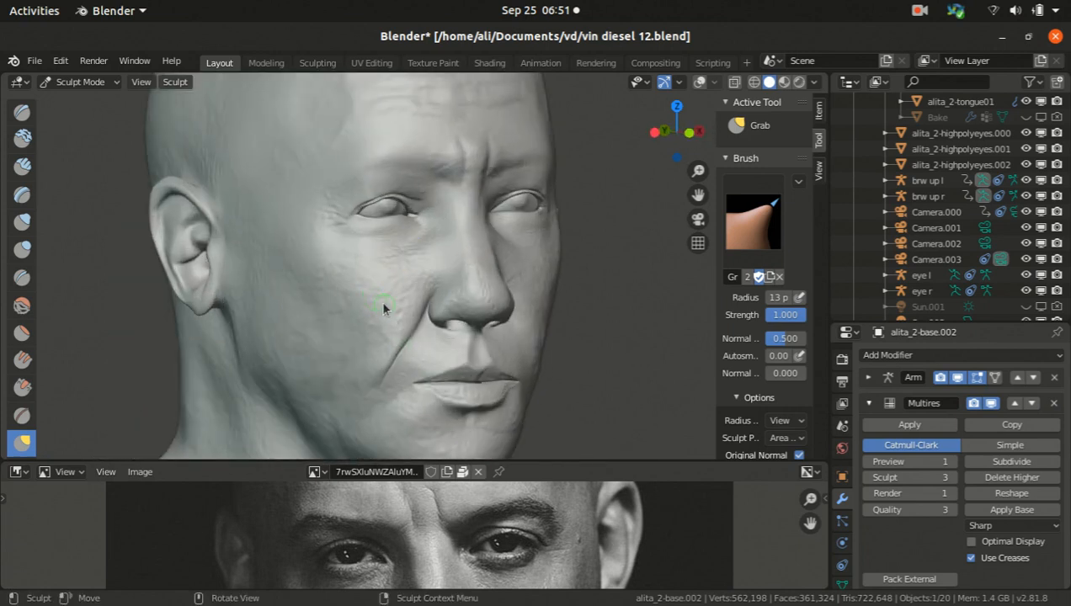
{"action": "scroll", "coordinate": [384, 289], "scroll_direction": "down", "scroll_amount": 4}
{"action": "middle_click_drag", "start_coordinate": [384, 289], "coordinate": [302, 297]}
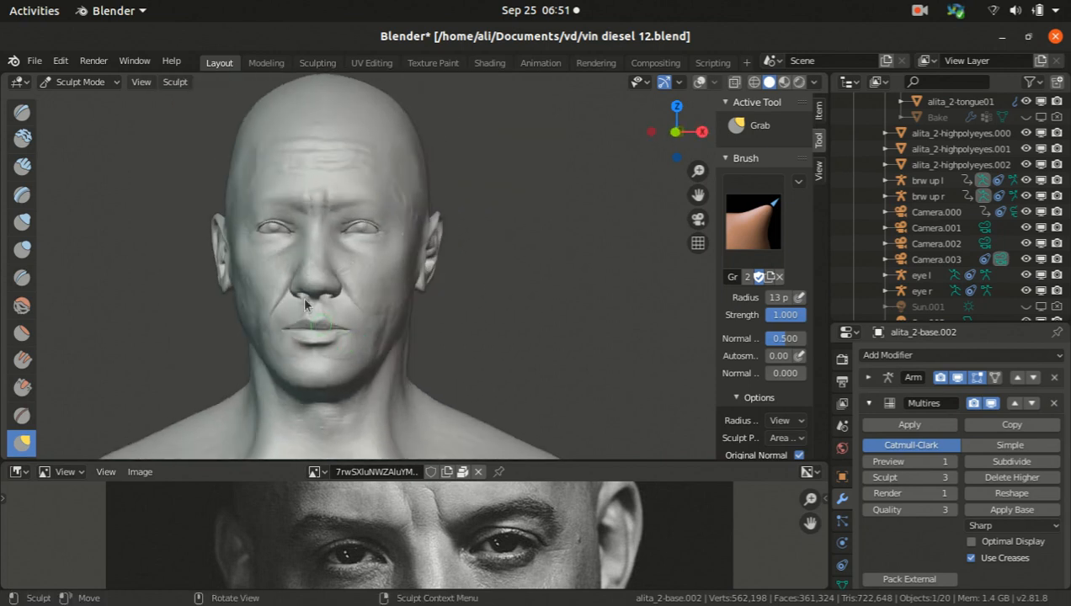
{"action": "scroll", "coordinate": [367, 278], "scroll_direction": "up", "scroll_amount": 4}
{"action": "scroll", "coordinate": [368, 278], "scroll_direction": "down", "scroll_amount": 2}
{"action": "mouse_move", "coordinate": [359, 275]}
{"action": "middle_mouse_down"}
{"action": "mouse_move", "coordinate": [323, 304]}
{"action": "mouse_move", "coordinate": [317, 268]}
{"action": "middle_mouse_up"}
{"action": "scroll", "coordinate": [301, 237], "scroll_direction": "up", "scroll_amount": 1}
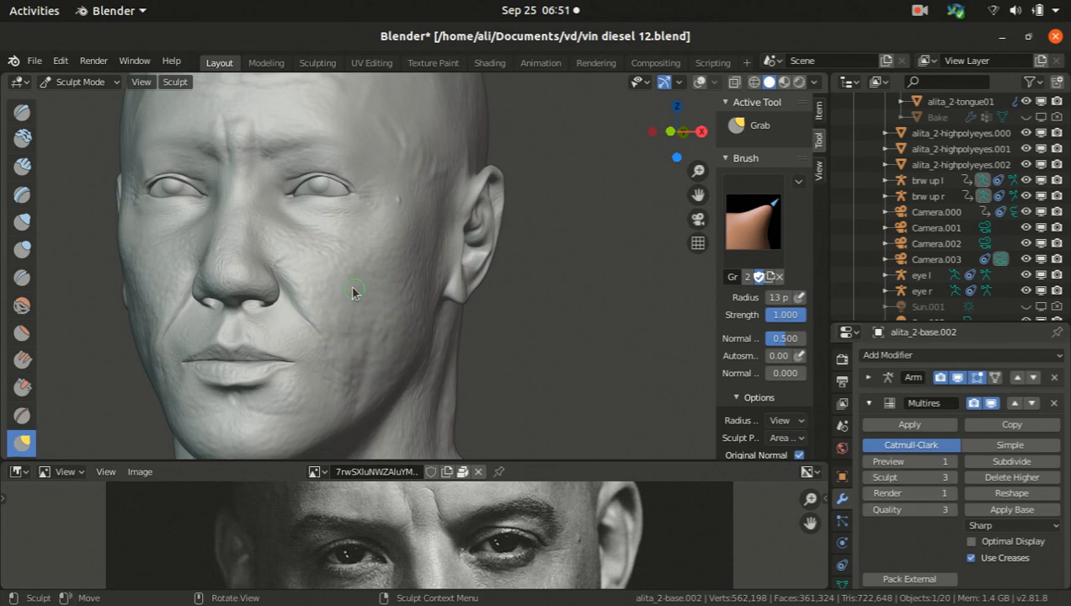
Compare the cheek and nose detail at Multires Sculpt level 2 with level 3
{"action": "left_click", "coordinate": [868, 476]}
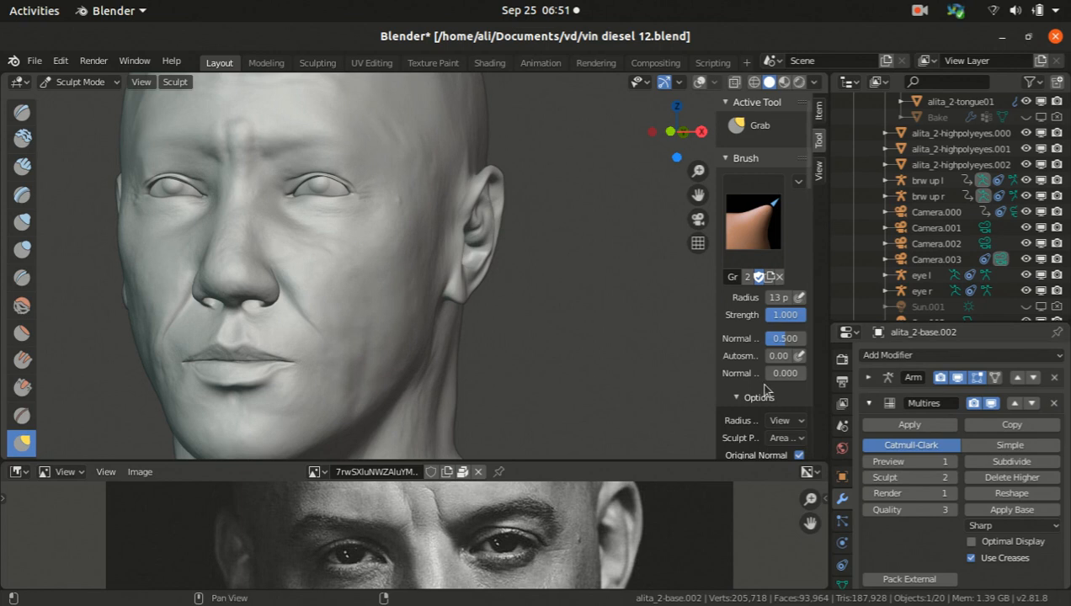
{"action": "mouse_move", "coordinate": [405, 311]}
{"action": "middle_mouse_down"}
{"action": "mouse_move", "coordinate": [359, 299]}
{"action": "mouse_move", "coordinate": [371, 296]}
{"action": "mouse_move", "coordinate": [325, 264]}
{"action": "middle_mouse_up"}
{"action": "scroll", "coordinate": [300, 220], "scroll_direction": "up", "scroll_amount": 1}
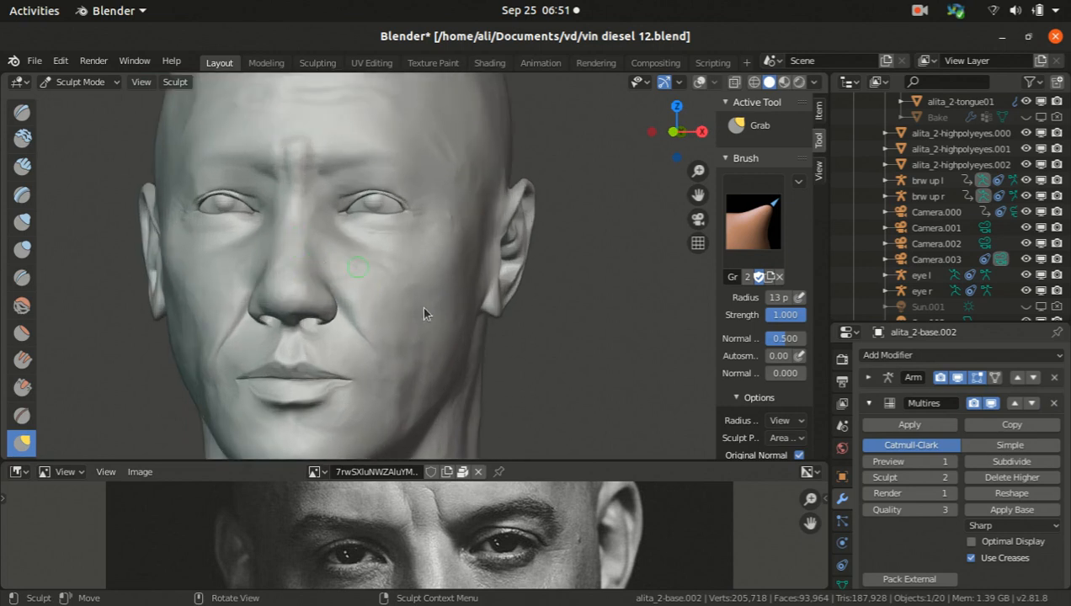
{"action": "left_click", "coordinate": [949, 477]}
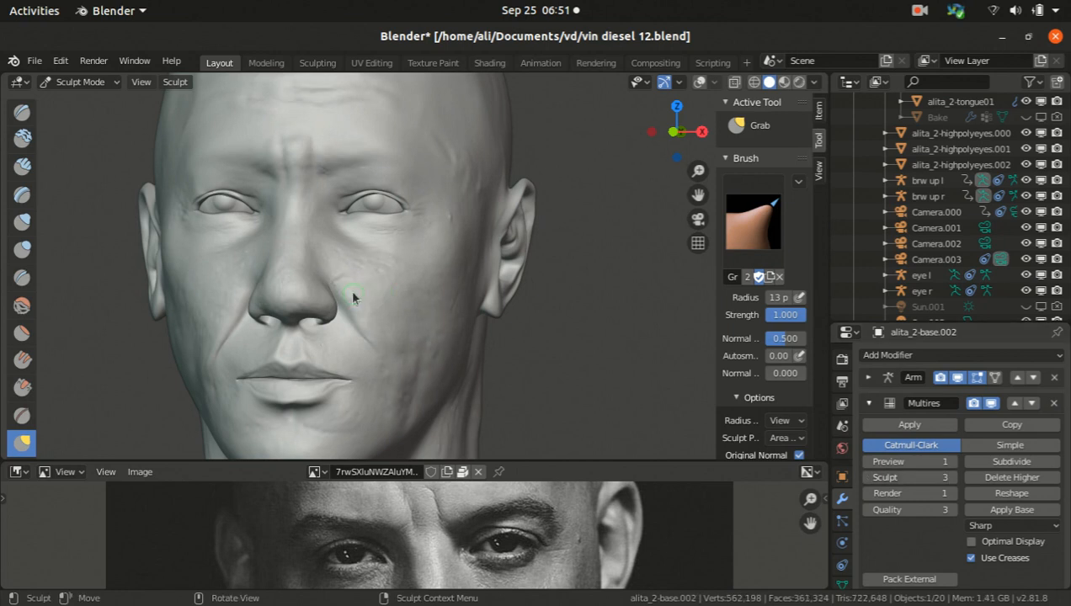
{"action": "scroll", "coordinate": [352, 297], "scroll_direction": "up", "scroll_amount": 3}
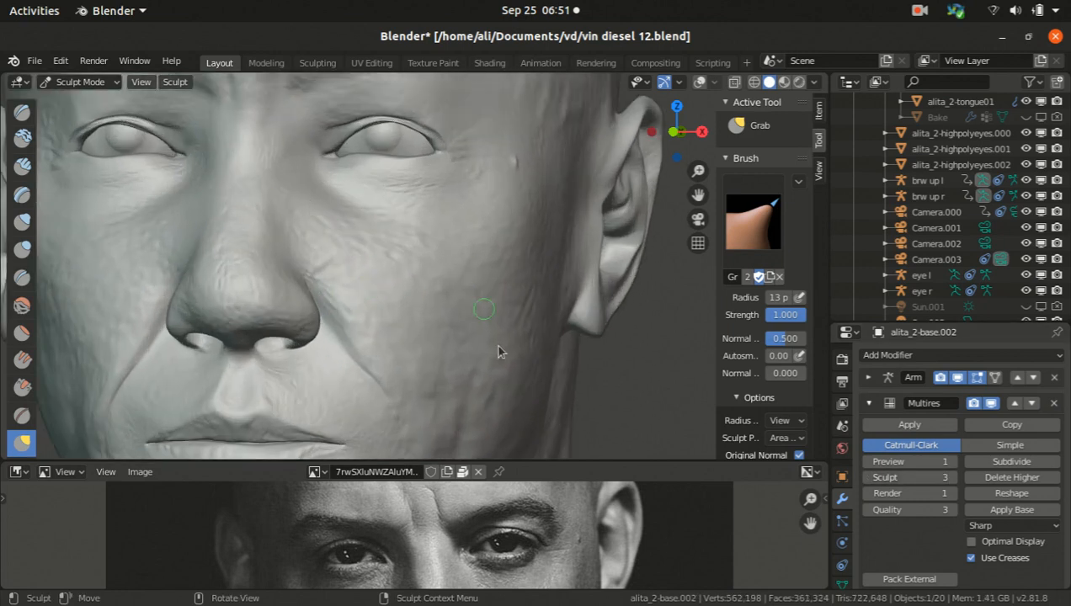
{"action": "scroll", "coordinate": [488, 329], "scroll_direction": "down", "scroll_amount": 5}
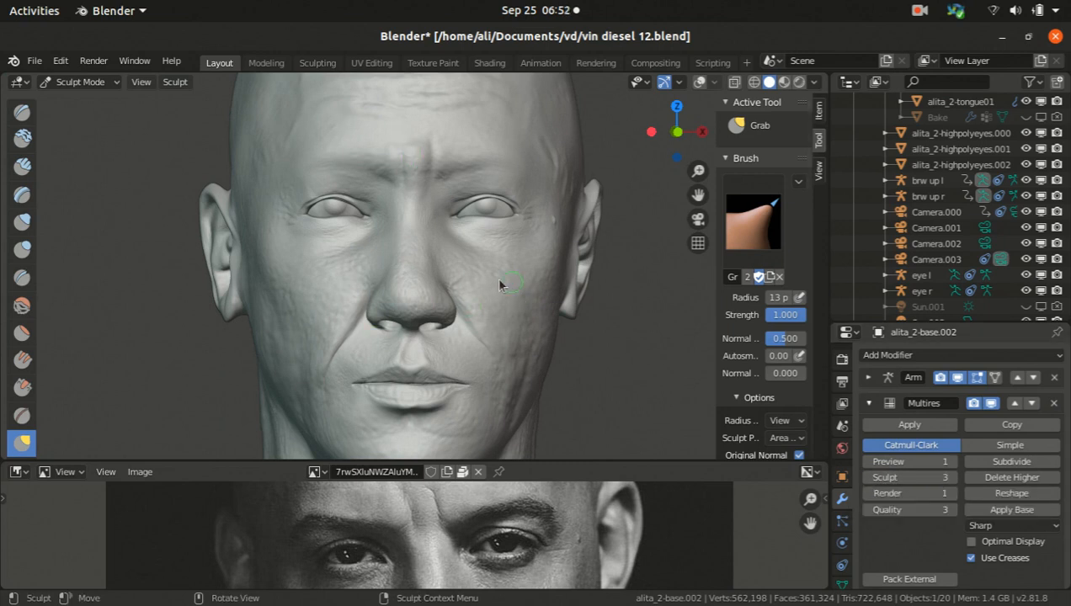
Set the Multires Sculpt level to 2 and inspect the folds around the eye and cheek
{"action": "left_click", "coordinate": [868, 477]}
{"action": "middle_click_drag", "start_coordinate": [407, 309], "coordinate": [487, 312]}
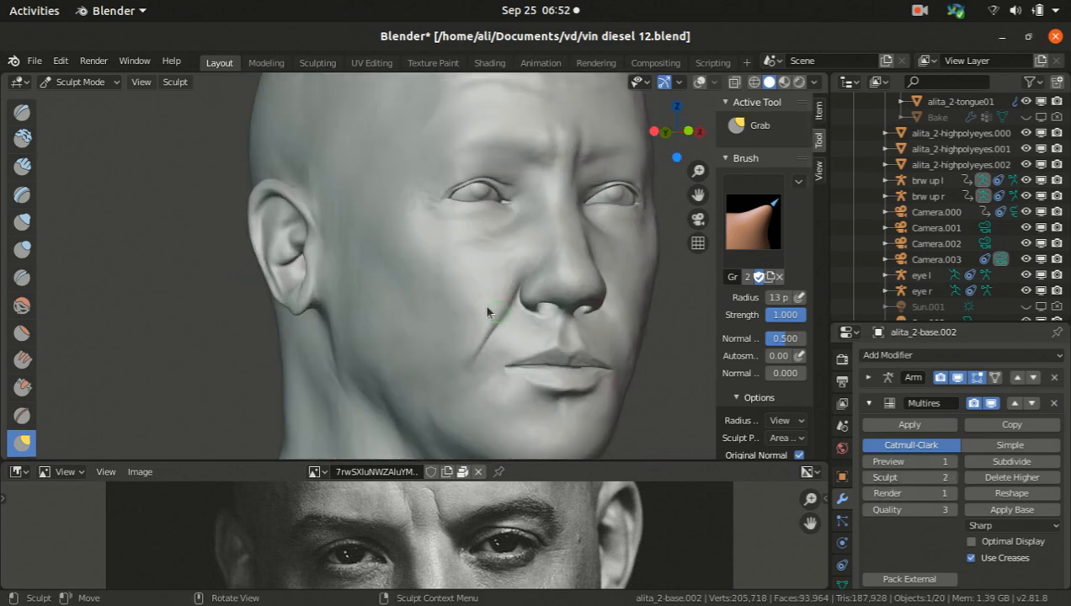
{"action": "scroll", "coordinate": [561, 143], "scroll_direction": "up", "scroll_amount": 2}
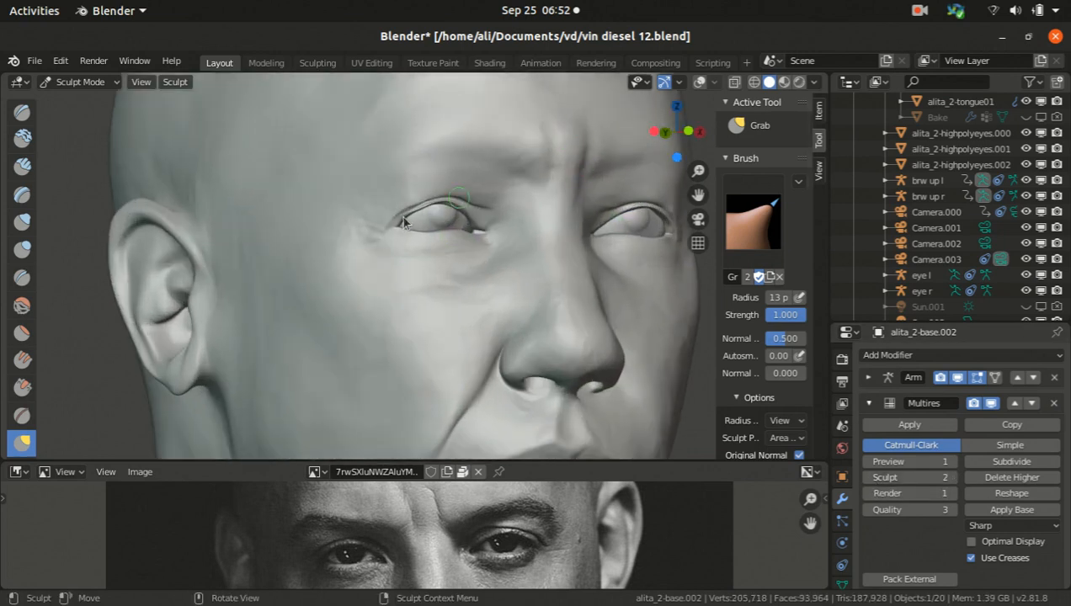
{"action": "scroll", "coordinate": [366, 221], "scroll_direction": "up", "scroll_amount": 3}
{"action": "scroll", "coordinate": [372, 226], "scroll_direction": "down", "scroll_amount": 5}
{"action": "middle_click_drag", "start_coordinate": [372, 226], "coordinate": [407, 209]}
{"action": "scroll", "coordinate": [323, 224], "scroll_direction": "up", "scroll_amount": 3}
{"action": "scroll", "coordinate": [368, 246], "scroll_direction": "down", "scroll_amount": 4}
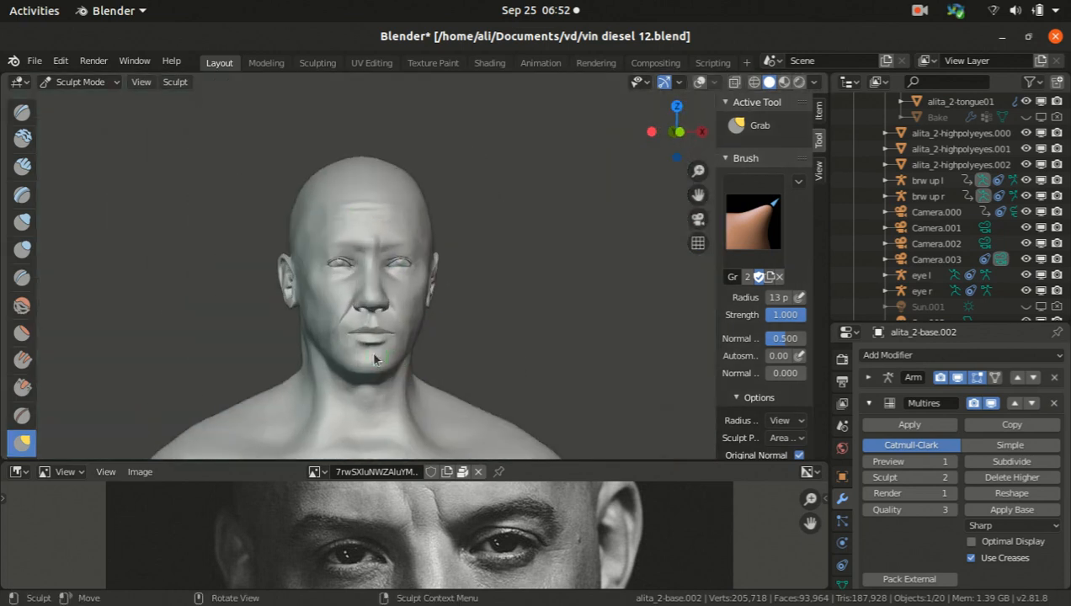
Examine the lips, smile lines, jaw and overall head shape at sculpt level 2 from the front and both sides
{"action": "scroll", "coordinate": [387, 379], "scroll_direction": "up", "scroll_amount": 6}
{"action": "scroll", "coordinate": [358, 351], "scroll_direction": "up", "scroll_amount": 2}
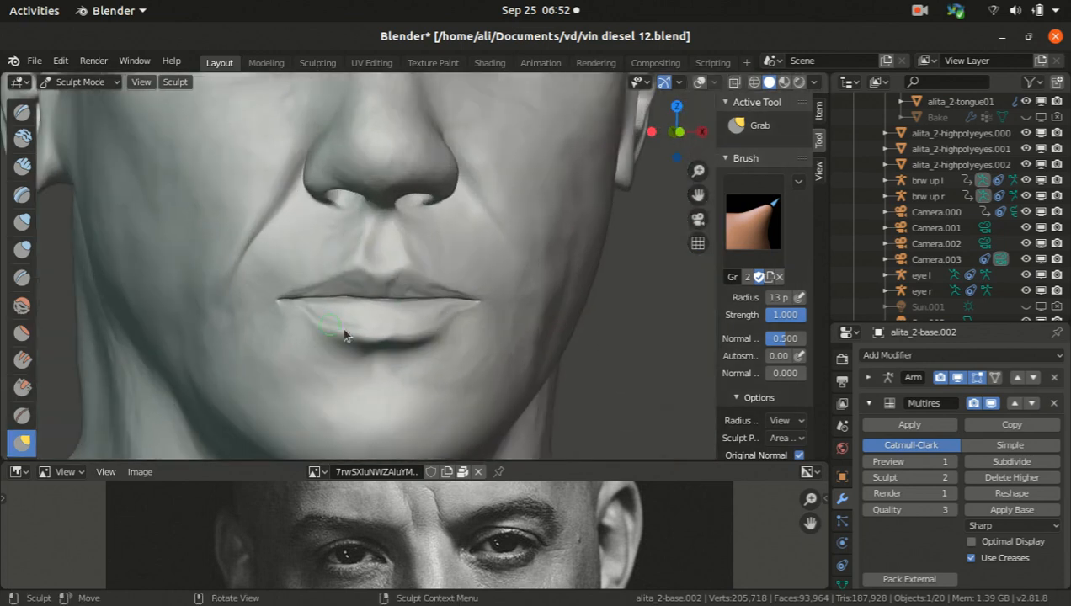
{"action": "scroll", "coordinate": [380, 339], "scroll_direction": "down", "scroll_amount": 4}
{"action": "middle_click_drag", "start_coordinate": [381, 340], "coordinate": [242, 243]}
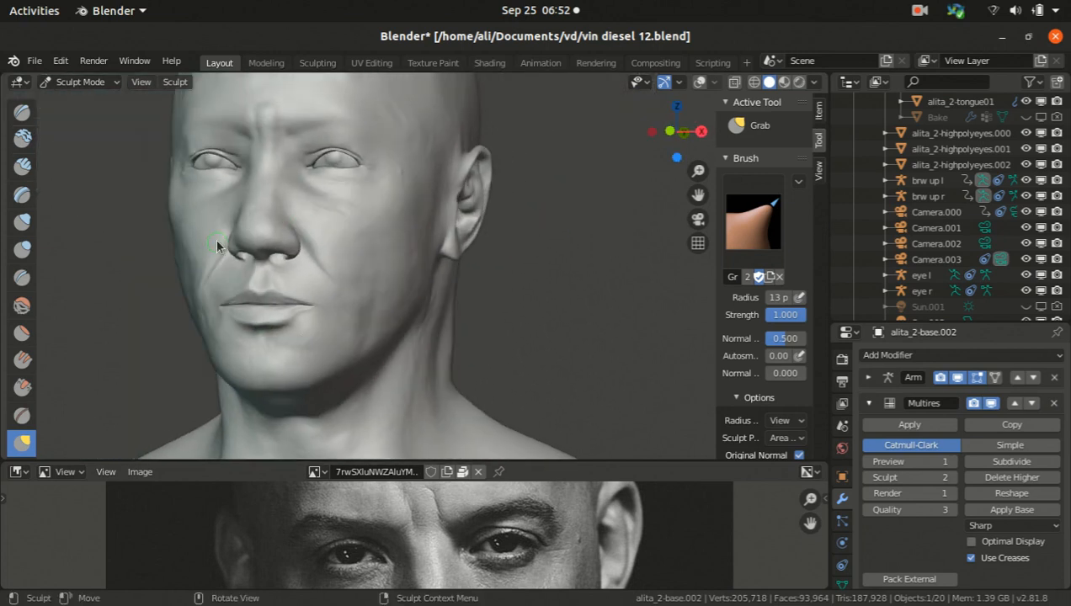
{"action": "middle_click_drag", "start_coordinate": [281, 276], "coordinate": [371, 280]}
{"action": "scroll", "coordinate": [312, 312], "scroll_direction": "down", "scroll_amount": 3}
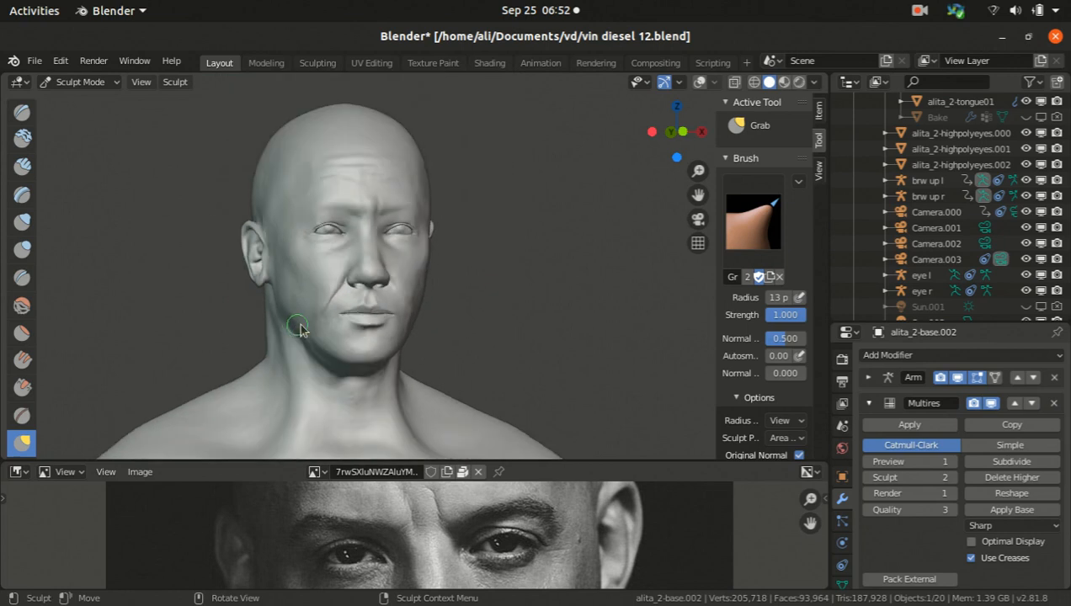
{"action": "scroll", "coordinate": [426, 249], "scroll_direction": "up", "scroll_amount": 4}
{"action": "scroll", "coordinate": [494, 305], "scroll_direction": "up", "scroll_amount": 1}
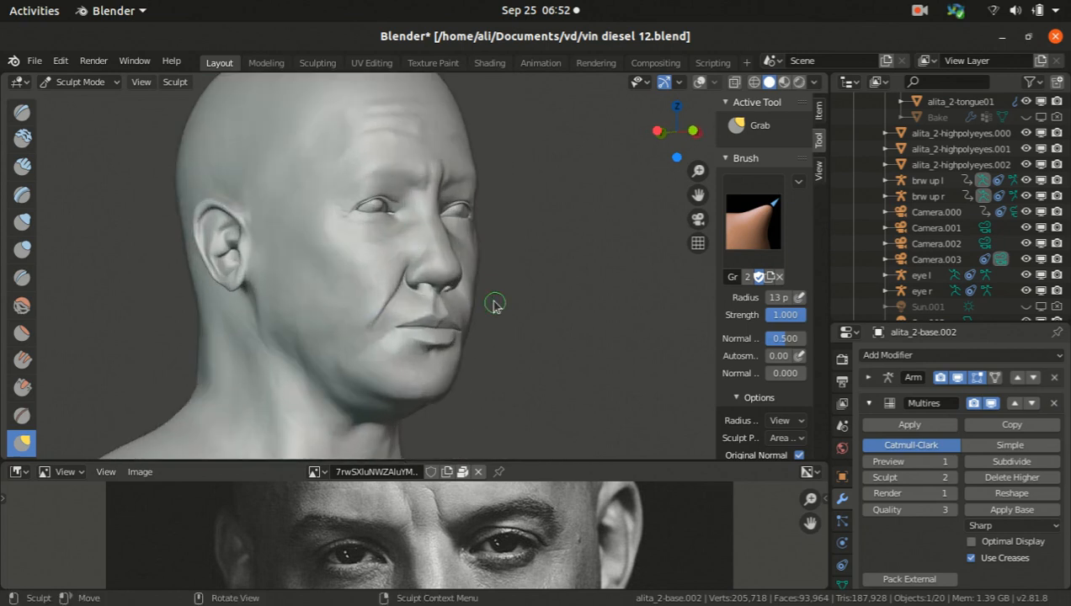
{"action": "middle_click_drag", "start_coordinate": [481, 341], "coordinate": [397, 337]}
{"action": "scroll", "coordinate": [520, 296], "scroll_direction": "down", "scroll_amount": 2}
{"action": "middle_click_drag", "start_coordinate": [468, 313], "coordinate": [400, 331]}
{"action": "scroll", "coordinate": [318, 254], "scroll_direction": "up", "scroll_amount": 1}
{"action": "middle_click_drag", "start_coordinate": [530, 390], "coordinate": [607, 388]}
Set the Multires Sculpt level back to 3 and inspect the forehead, brow and eye-area wrinkles
{"action": "left_click", "coordinate": [950, 478]}
{"action": "middle_click_drag", "start_coordinate": [453, 329], "coordinate": [450, 277]}
{"action": "scroll", "coordinate": [521, 290], "scroll_direction": "up", "scroll_amount": 2}
{"action": "scroll", "coordinate": [447, 274], "scroll_direction": "down", "scroll_amount": 2}
{"action": "scroll", "coordinate": [337, 177], "scroll_direction": "up", "scroll_amount": 2}
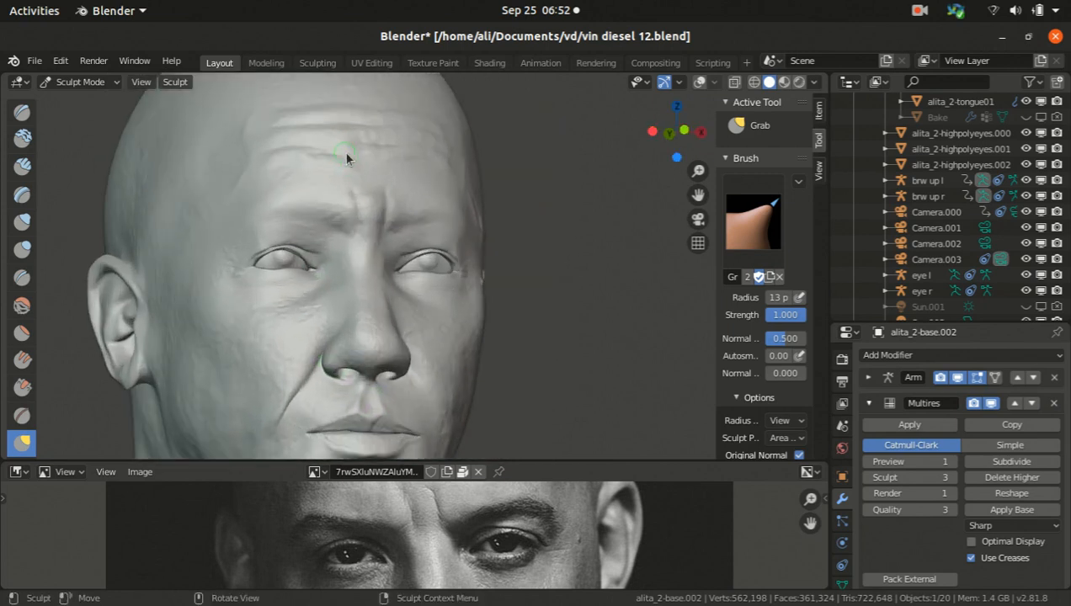
{"action": "middle_click_drag", "start_coordinate": [325, 350], "coordinate": [266, 352]}
{"action": "scroll", "coordinate": [294, 311], "scroll_direction": "up", "scroll_amount": 1}
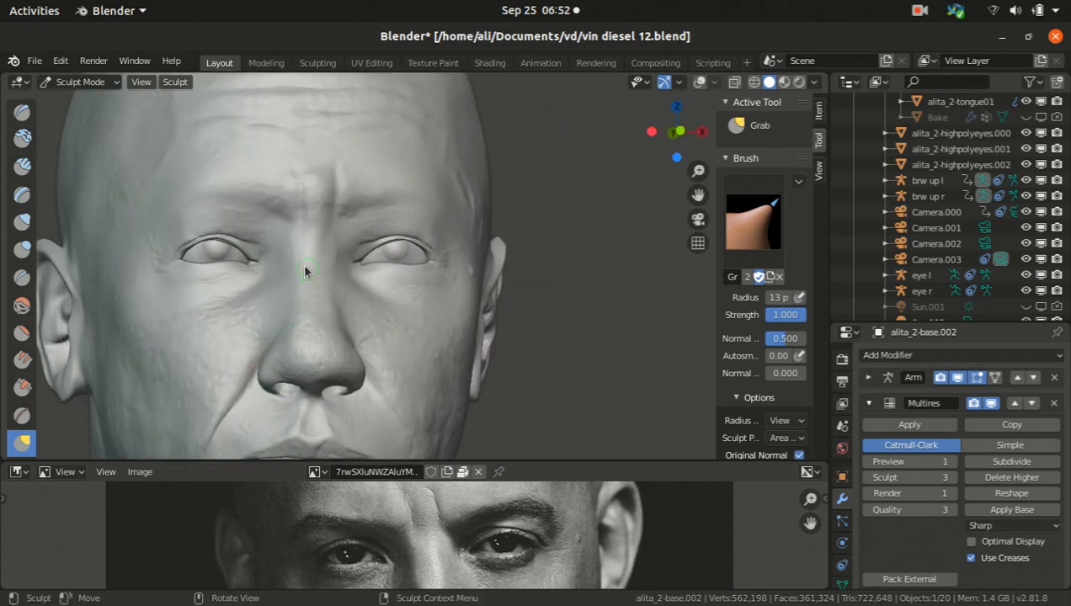
Compare the overall head shape at sculpt level 3 with the reference photo from the front and sides
{"action": "scroll", "coordinate": [306, 272], "scroll_direction": "down", "scroll_amount": 4}
{"action": "middle_click_drag", "start_coordinate": [359, 282], "coordinate": [359, 305]}
{"action": "scroll", "coordinate": [443, 545], "scroll_direction": "down", "scroll_amount": 3}
{"action": "scroll", "coordinate": [426, 527], "scroll_direction": "up", "scroll_amount": 4}
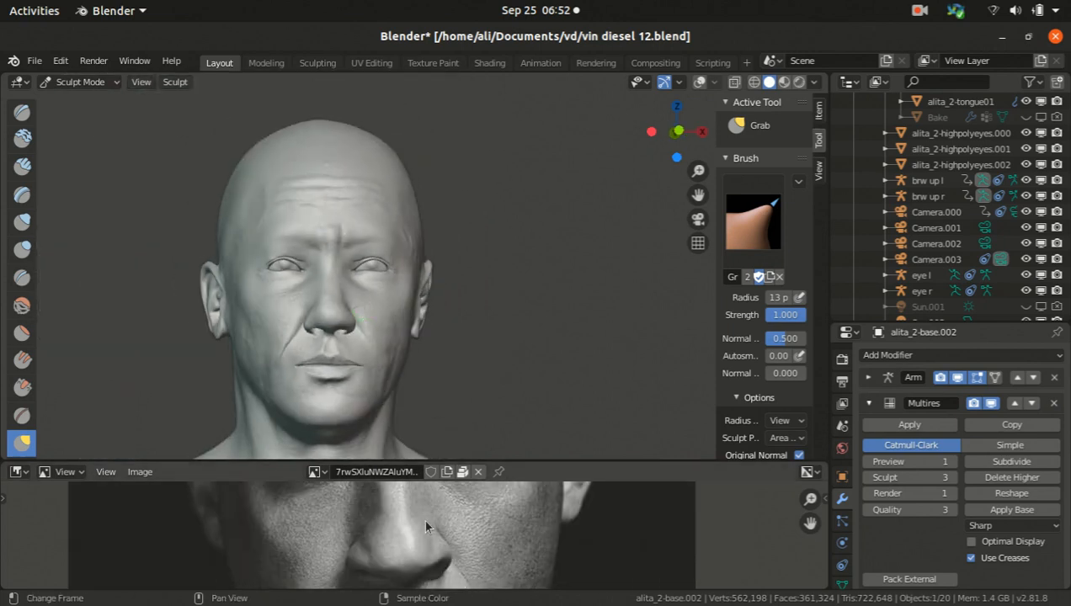
{"action": "scroll", "coordinate": [426, 522], "scroll_direction": "down", "scroll_amount": 1}
{"action": "middle_click_drag", "start_coordinate": [417, 493], "coordinate": [418, 517]}
{"action": "middle_click_drag", "start_coordinate": [286, 332], "coordinate": [432, 331]}
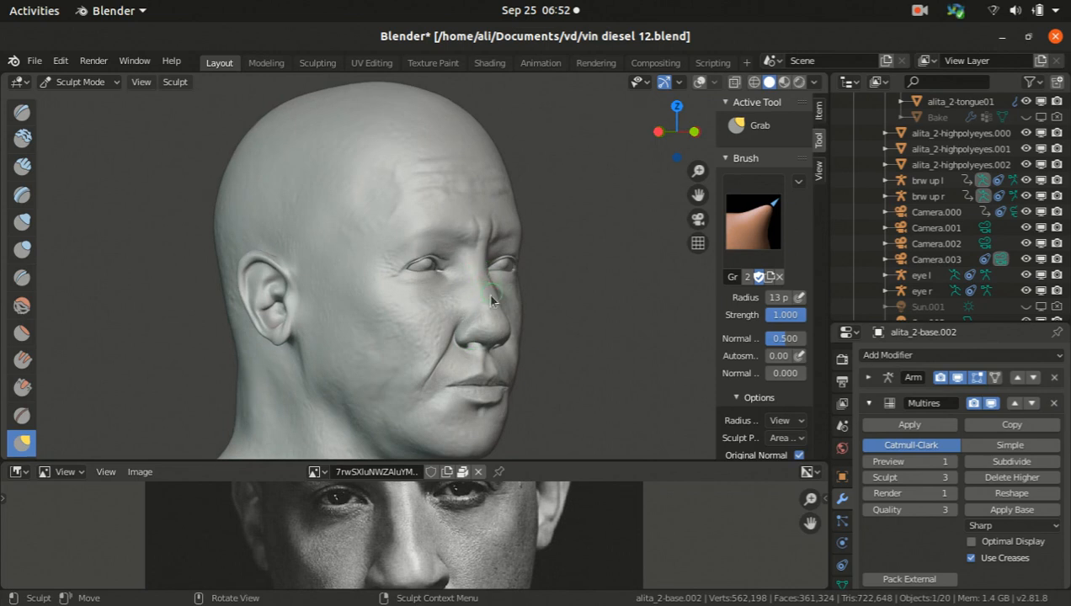
{"action": "middle_click_drag", "start_coordinate": [549, 302], "coordinate": [482, 319]}
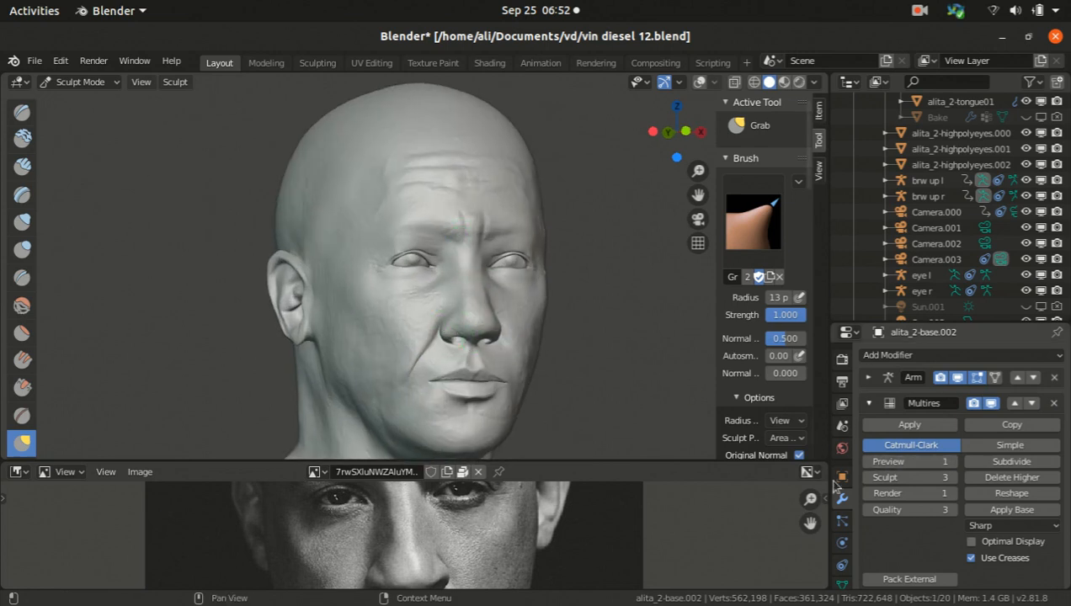
{"action": "middle_click_drag", "start_coordinate": [493, 324], "coordinate": [536, 339]}
{"action": "scroll", "coordinate": [516, 308], "scroll_direction": "up", "scroll_amount": 2}
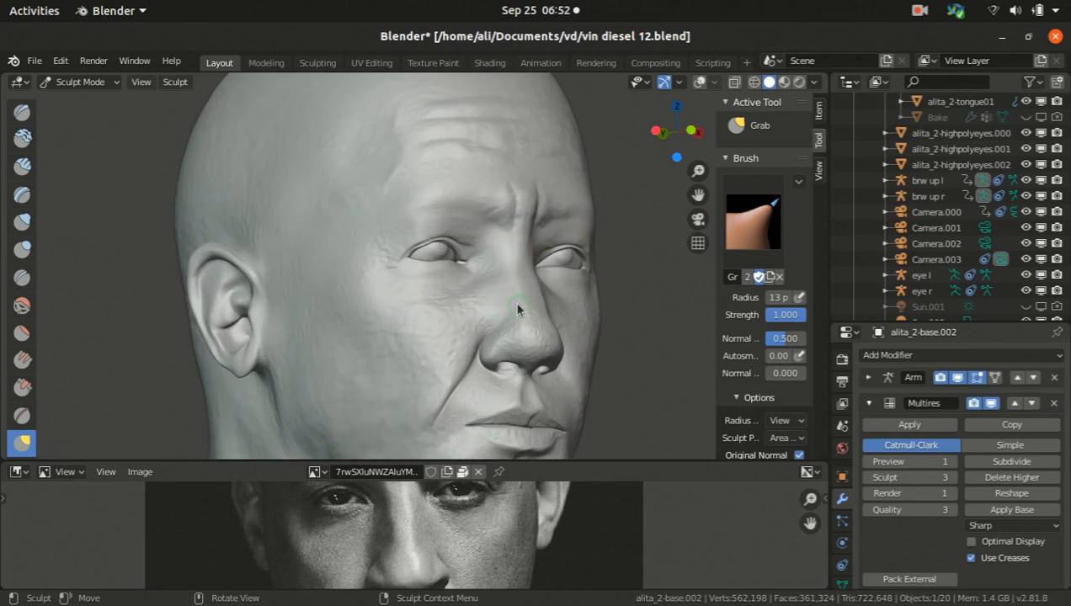
{"action": "scroll", "coordinate": [519, 318], "scroll_direction": "down", "scroll_amount": 4}
{"action": "middle_click_drag", "start_coordinate": [450, 307], "coordinate": [543, 261]}
{"action": "scroll", "coordinate": [564, 301], "scroll_direction": "up", "scroll_amount": 1}
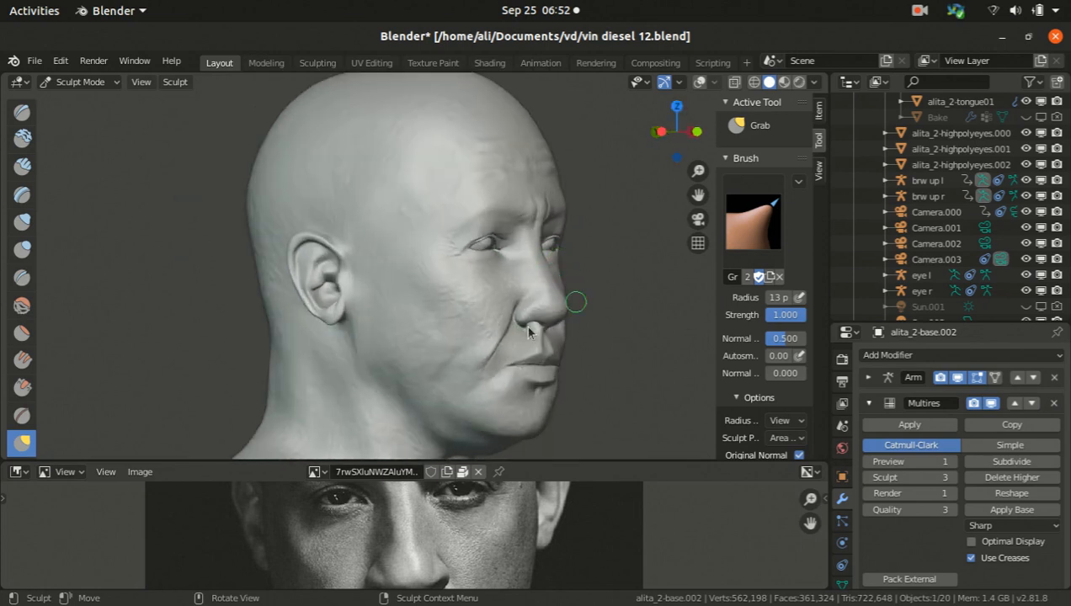
{"action": "middle_click_drag", "start_coordinate": [529, 328], "coordinate": [560, 341]}
{"action": "mouse_move", "coordinate": [483, 346]}
{"action": "middle_mouse_down"}
{"action": "mouse_move", "coordinate": [532, 354]}
{"action": "mouse_move", "coordinate": [370, 372]}
{"action": "mouse_move", "coordinate": [311, 288]}
{"action": "middle_mouse_up"}
Examine the skin detail around the outer eye, temple and ear at sculpt level 3
{"action": "scroll", "coordinate": [310, 288], "scroll_direction": "up", "scroll_amount": 5}
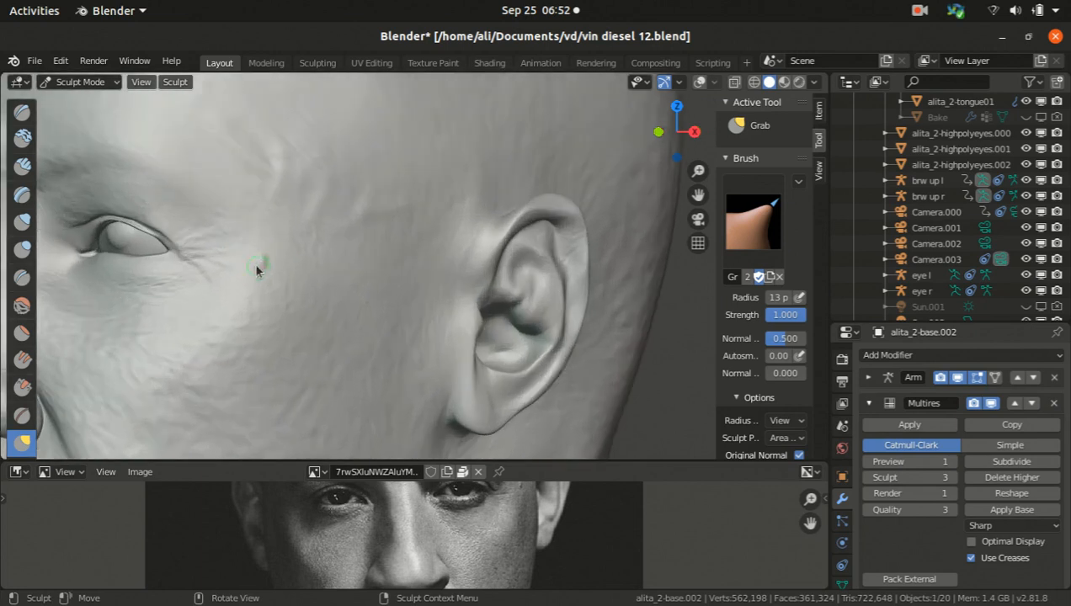
{"action": "middle_click_drag", "start_coordinate": [421, 244], "coordinate": [399, 213]}
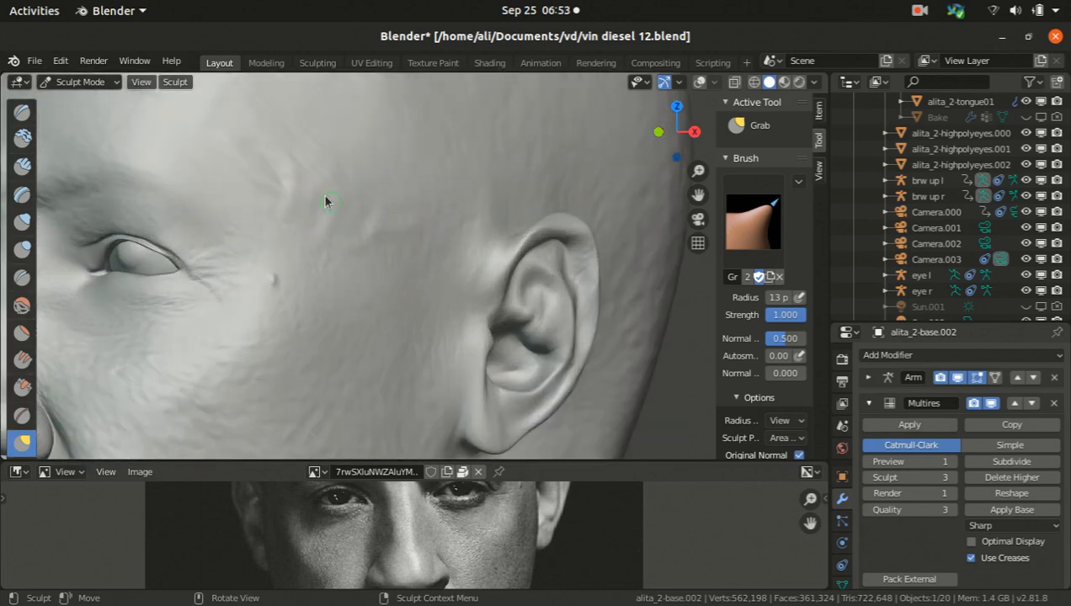
{"action": "scroll", "coordinate": [460, 321], "scroll_direction": "down", "scroll_amount": 4}
{"action": "middle_click_drag", "start_coordinate": [460, 321], "coordinate": [523, 334]}
{"action": "scroll", "coordinate": [473, 250], "scroll_direction": "up", "scroll_amount": 1}
{"action": "scroll", "coordinate": [474, 251], "scroll_direction": "down", "scroll_amount": 7}
{"action": "scroll", "coordinate": [485, 299], "scroll_direction": "up", "scroll_amount": 4}
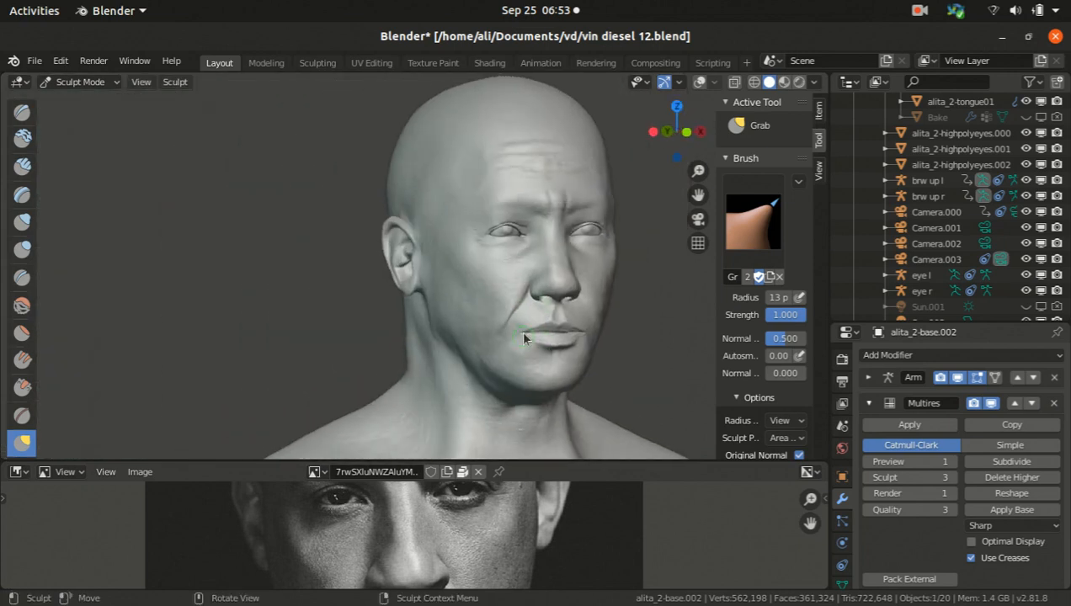
Examine the neck, shoulders, jaw and lower face at sculpt level 3 from several angles
{"action": "scroll", "coordinate": [523, 337], "scroll_direction": "down", "scroll_amount": 3}
{"action": "middle_click_drag", "start_coordinate": [510, 375], "coordinate": [493, 337]}
{"action": "scroll", "coordinate": [489, 329], "scroll_direction": "up", "scroll_amount": 3}
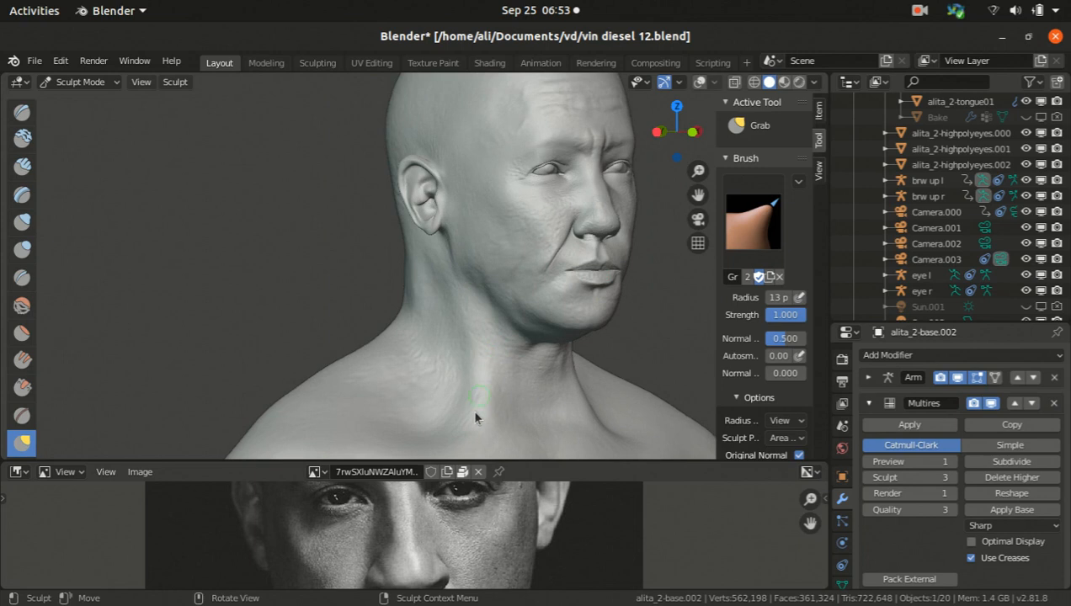
{"action": "middle_click_drag", "start_coordinate": [563, 383], "coordinate": [471, 423]}
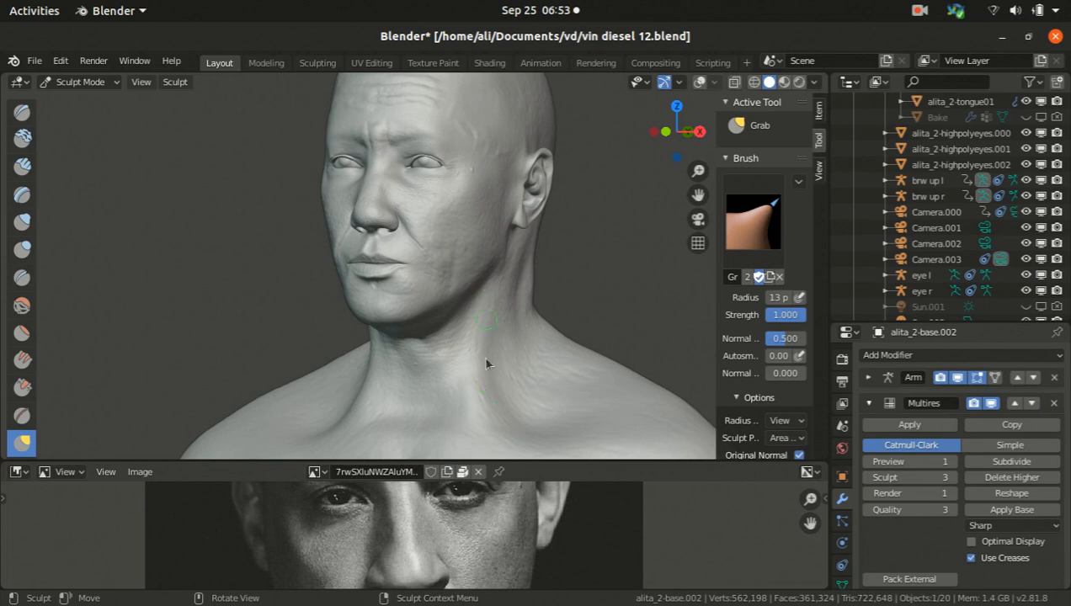
{"action": "middle_click_drag", "start_coordinate": [446, 335], "coordinate": [560, 337]}
{"action": "scroll", "coordinate": [476, 295], "scroll_direction": "up", "scroll_amount": 2}
{"action": "middle_click_drag", "start_coordinate": [476, 294], "coordinate": [502, 221]}
{"action": "scroll", "coordinate": [442, 263], "scroll_direction": "down", "scroll_amount": 2}
{"action": "scroll", "coordinate": [442, 263], "scroll_direction": "up", "scroll_amount": 3}
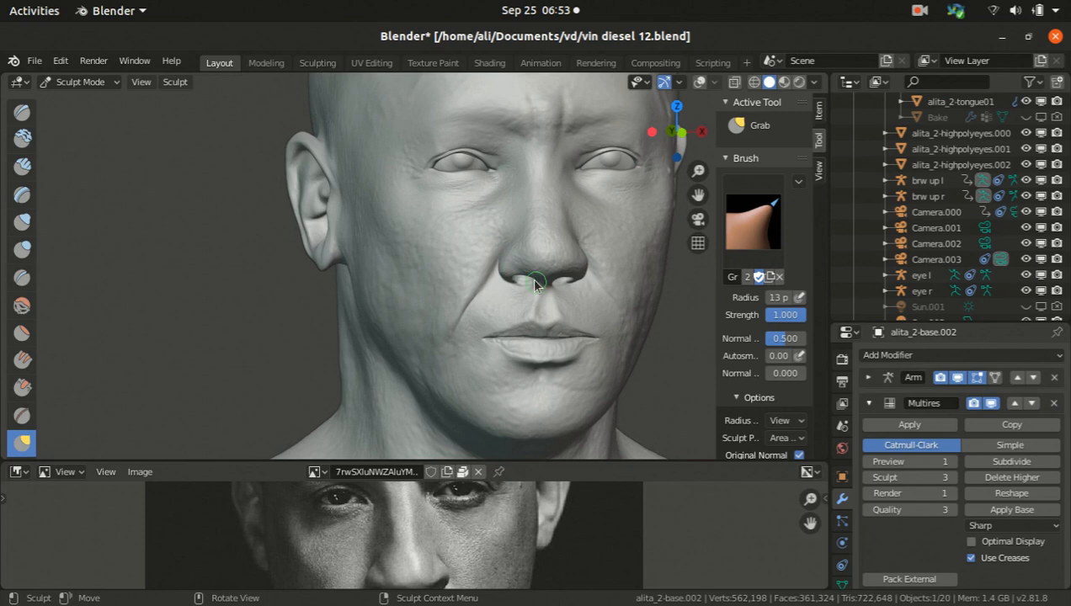
{"action": "middle_click_drag", "start_coordinate": [549, 250], "coordinate": [537, 263]}
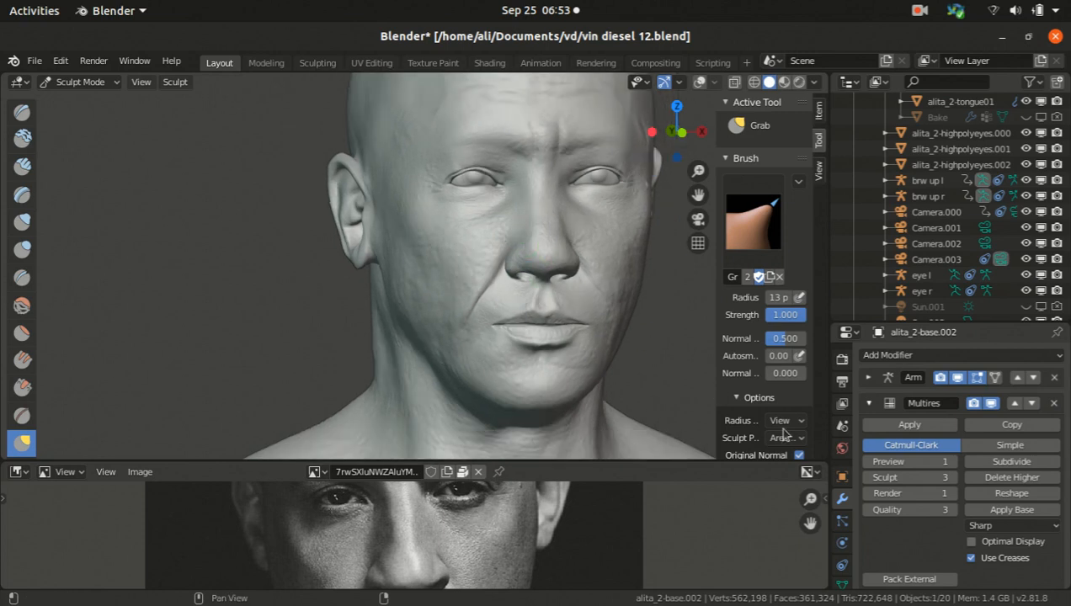
Set the Multires Sculpt level to 4 and inspect the skin detail on the nose, cheeks and eye area
{"action": "left_click", "coordinate": [951, 479]}
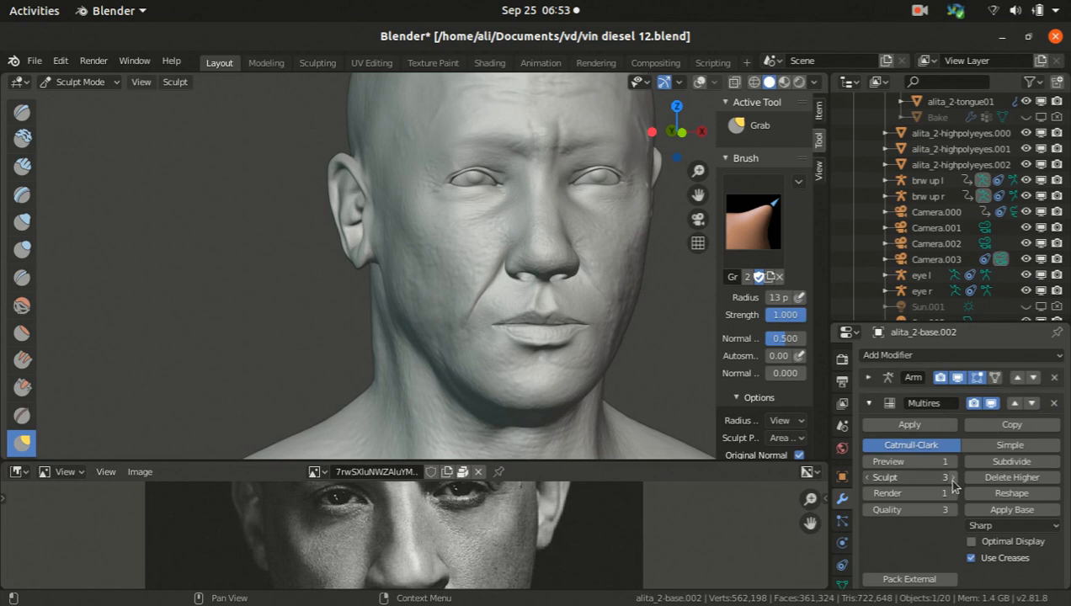
{"action": "scroll", "coordinate": [498, 201], "scroll_direction": "up", "scroll_amount": 3}
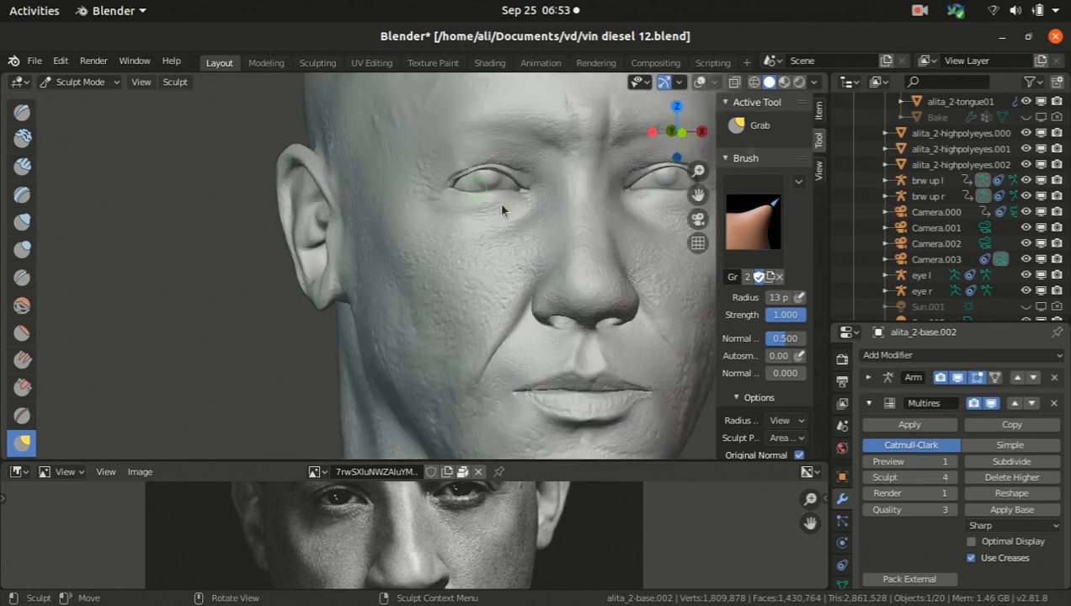
{"action": "scroll", "coordinate": [439, 261], "scroll_direction": "down", "scroll_amount": 3}
{"action": "scroll", "coordinate": [579, 243], "scroll_direction": "up", "scroll_amount": 2}
{"action": "key", "text": "KP_1"}
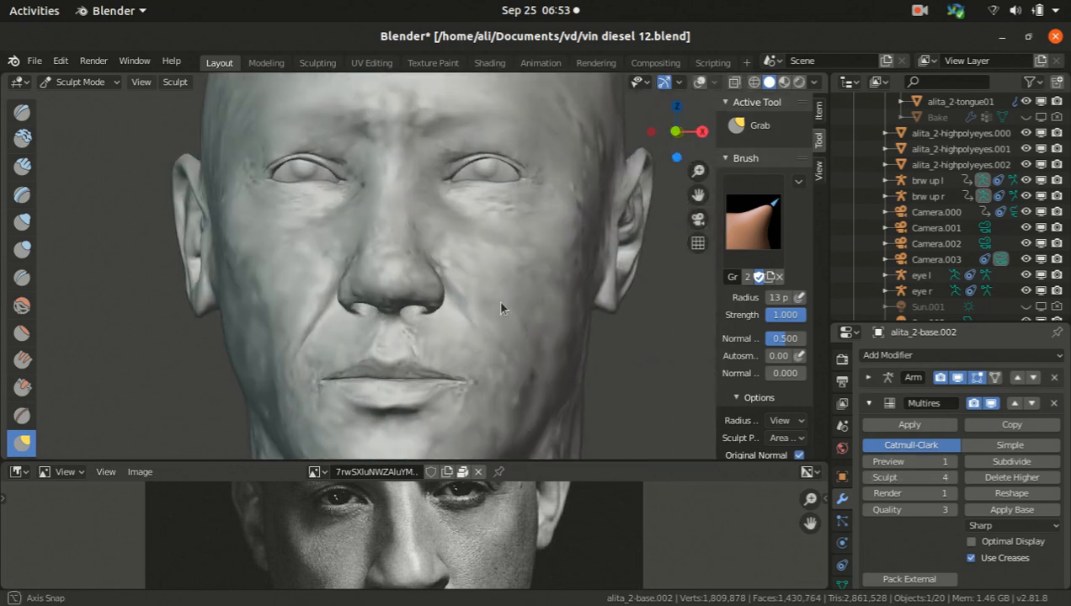
{"action": "scroll", "coordinate": [493, 236], "scroll_direction": "up", "scroll_amount": 2}
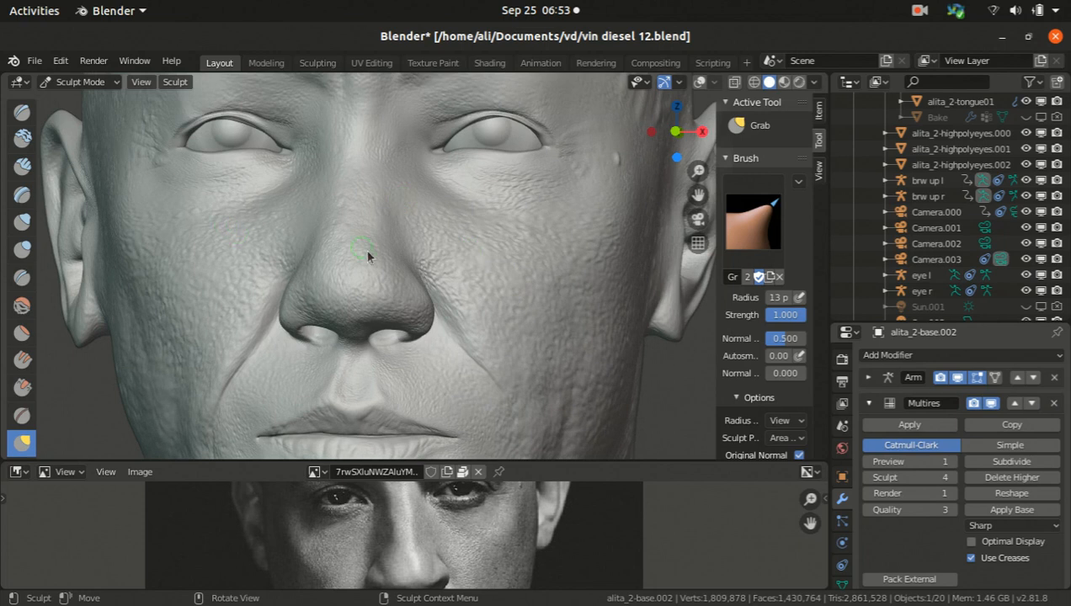
{"action": "scroll", "coordinate": [375, 242], "scroll_direction": "down", "scroll_amount": 3}
{"action": "middle_click_drag", "start_coordinate": [375, 242], "coordinate": [530, 191]}
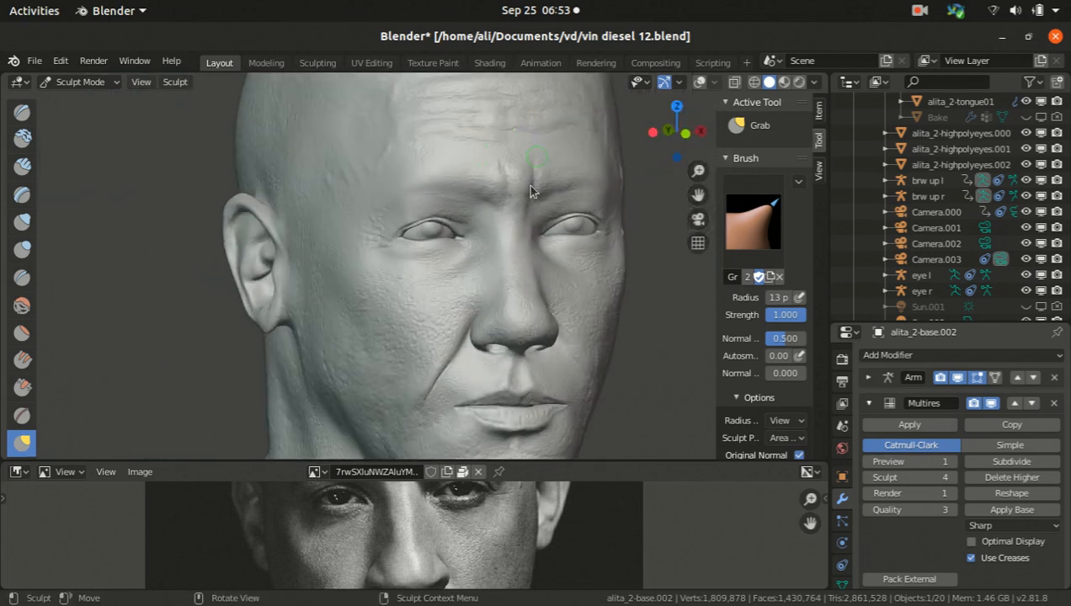
{"action": "scroll", "coordinate": [531, 190], "scroll_direction": "up", "scroll_amount": 3}
{"action": "scroll", "coordinate": [432, 269], "scroll_direction": "down", "scroll_amount": 3}
{"action": "scroll", "coordinate": [413, 353], "scroll_direction": "up", "scroll_amount": 3}
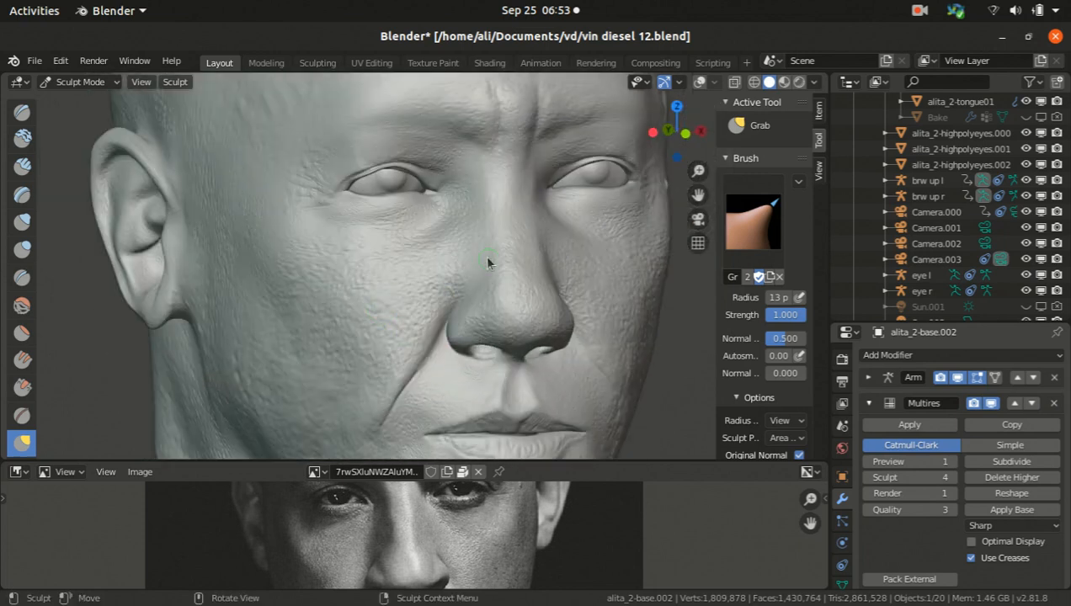
Examine the mouth, chin, jaw and neck skin at sculpt level 4 against the black-and-white reference photo
{"action": "scroll", "coordinate": [488, 263], "scroll_direction": "down", "scroll_amount": 3}
{"action": "middle_click_drag", "start_coordinate": [412, 282], "coordinate": [174, 372]}
{"action": "scroll", "coordinate": [174, 371], "scroll_direction": "up", "scroll_amount": 2}
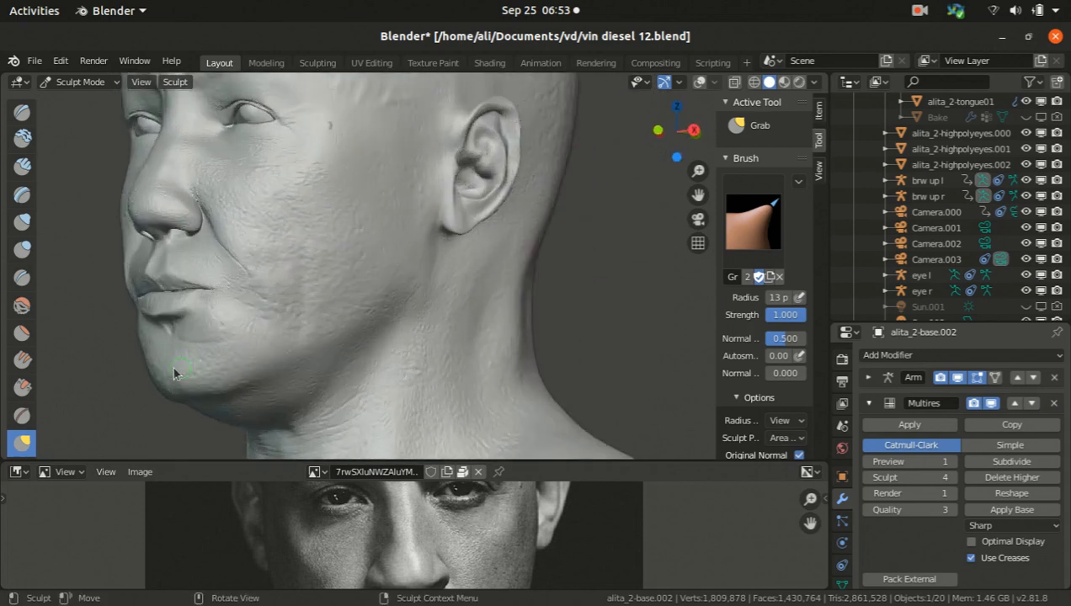
{"action": "scroll", "coordinate": [173, 365], "scroll_direction": "up", "scroll_amount": 4}
{"action": "scroll", "coordinate": [166, 234], "scroll_direction": "down", "scroll_amount": 2}
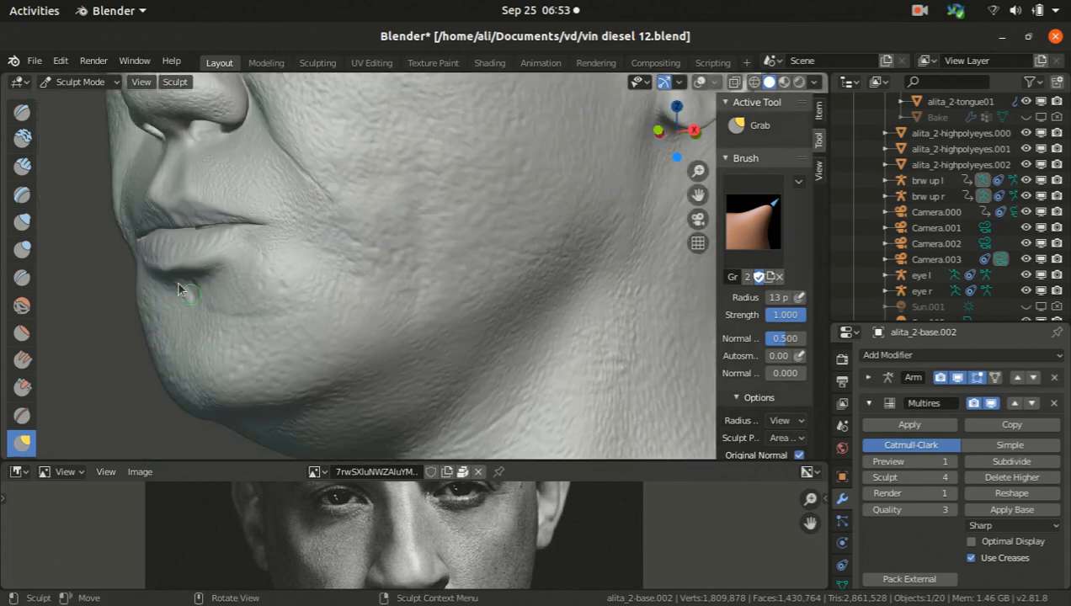
{"action": "scroll", "coordinate": [371, 539], "scroll_direction": "down", "scroll_amount": 5}
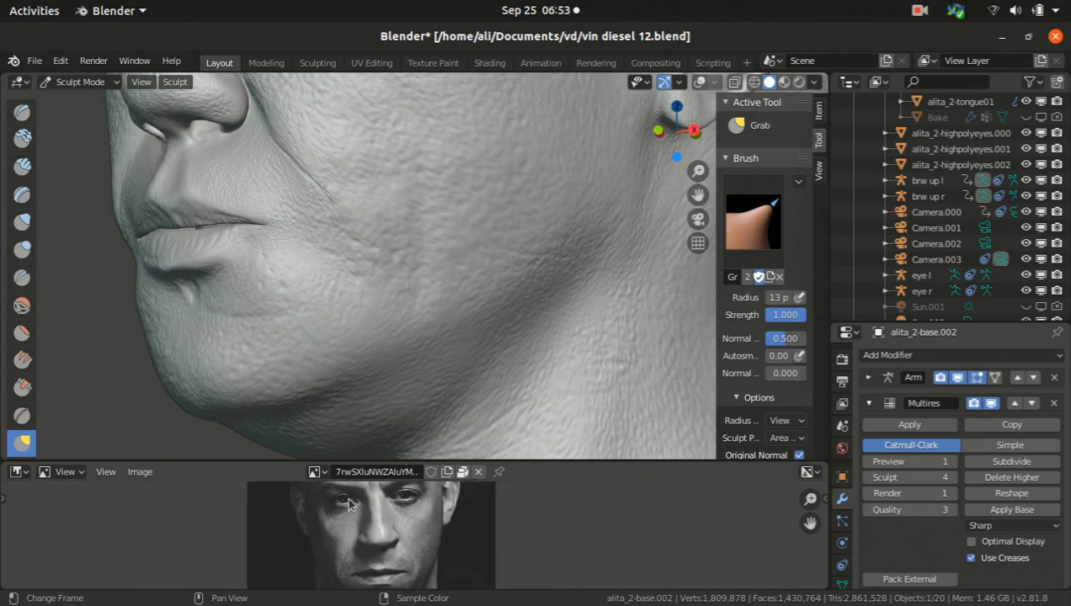
{"action": "scroll", "coordinate": [370, 560], "scroll_direction": "up", "scroll_amount": 10}
{"action": "scroll", "coordinate": [369, 551], "scroll_direction": "down", "scroll_amount": 5}
{"action": "middle_click_drag", "start_coordinate": [278, 354], "coordinate": [224, 247]}
{"action": "scroll", "coordinate": [252, 253], "scroll_direction": "down", "scroll_amount": 4}
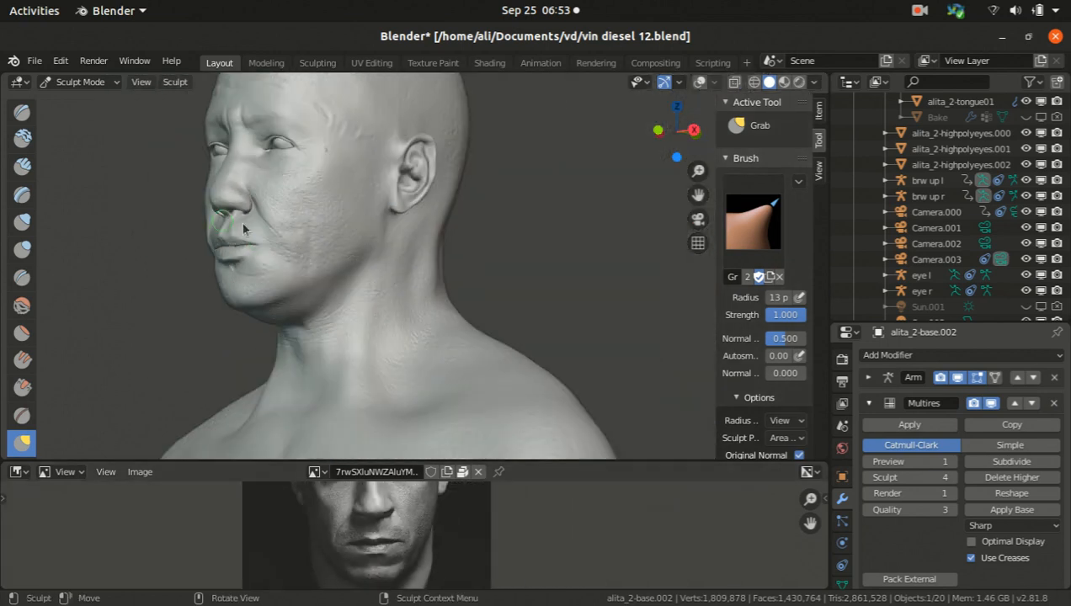
Inspect the cheek skin on the sculpt and the forehead in the black-and-white reference photo
{"action": "middle_click_drag", "start_coordinate": [295, 145], "coordinate": [349, 140]}
{"action": "scroll", "coordinate": [349, 140], "scroll_direction": "up", "scroll_amount": 4}
{"action": "middle_click_drag", "start_coordinate": [381, 481], "coordinate": [352, 569]}
{"action": "scroll", "coordinate": [396, 522], "scroll_direction": "up", "scroll_amount": 2}
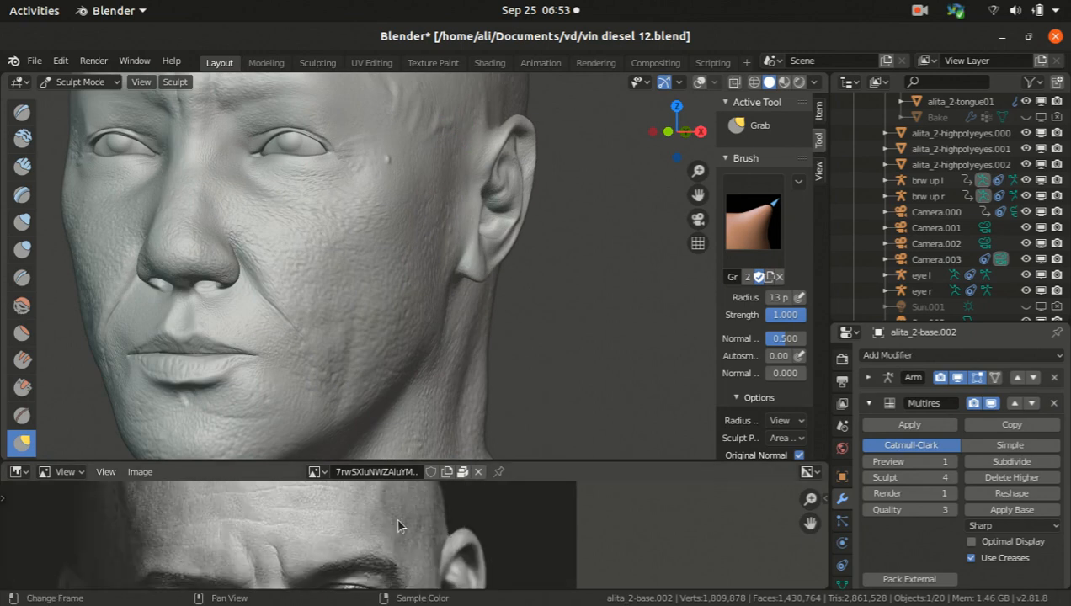
{"action": "scroll", "coordinate": [392, 571], "scroll_direction": "up", "scroll_amount": 1}
{"action": "scroll", "coordinate": [392, 571], "scroll_direction": "down", "scroll_amount": 2}
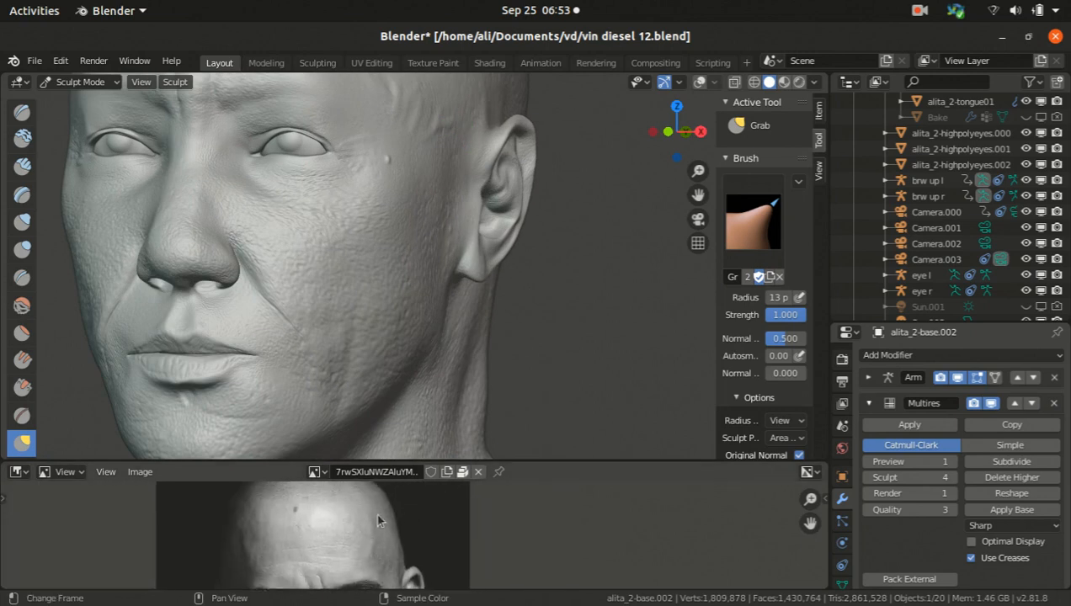
{"action": "key", "text": "Home"}
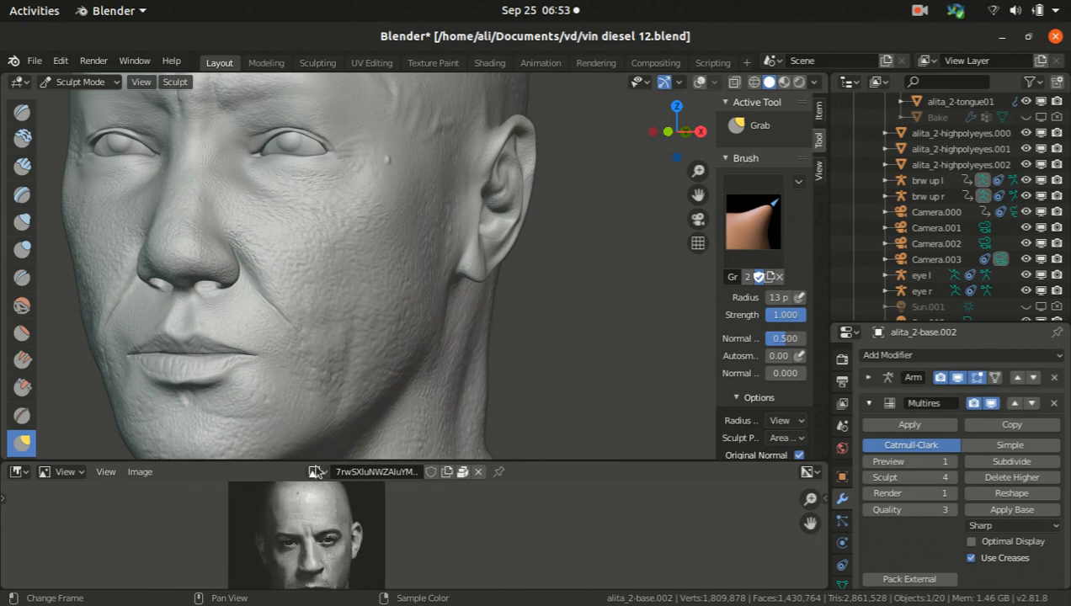
Replace the reference image with eM472Y4Zm4K026MnS0STFuuHiIX.jpg, the close-up colour portrait, and frame its forehead
{"action": "left_click", "coordinate": [314, 472]}
{"action": "left_click", "coordinate": [347, 312]}
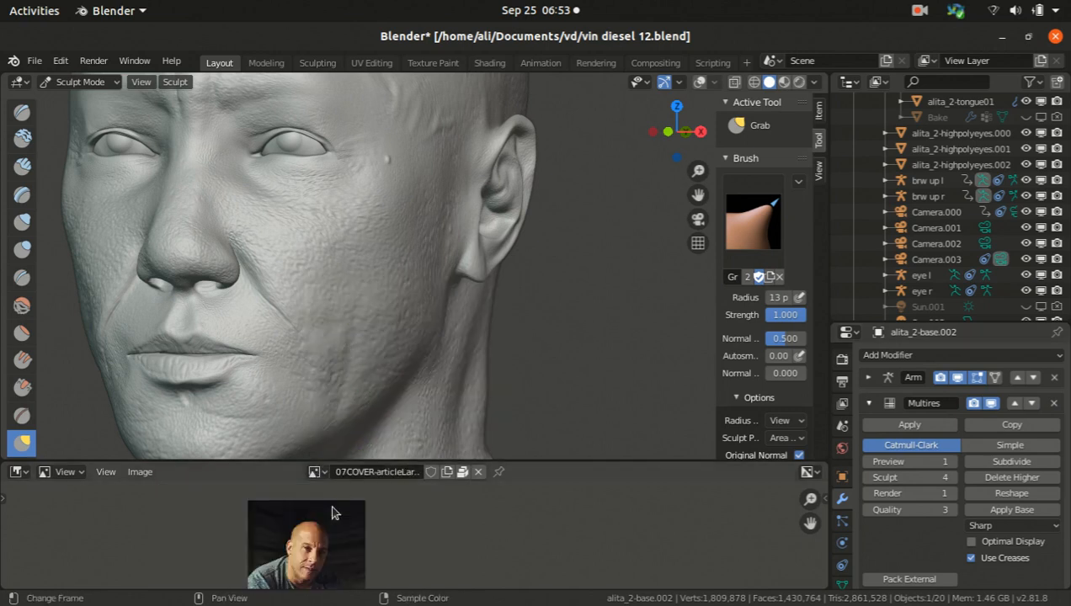
{"action": "left_click", "coordinate": [314, 472]}
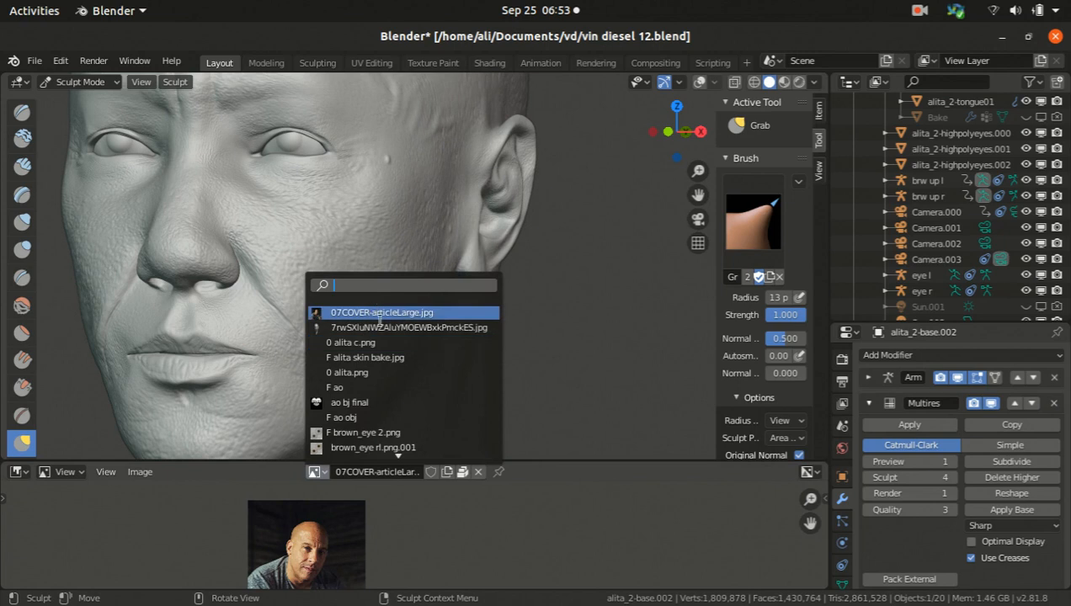
{"action": "scroll", "coordinate": [352, 438], "scroll_direction": "down", "scroll_amount": 5}
{"action": "scroll", "coordinate": [352, 437], "scroll_direction": "down", "scroll_amount": 1}
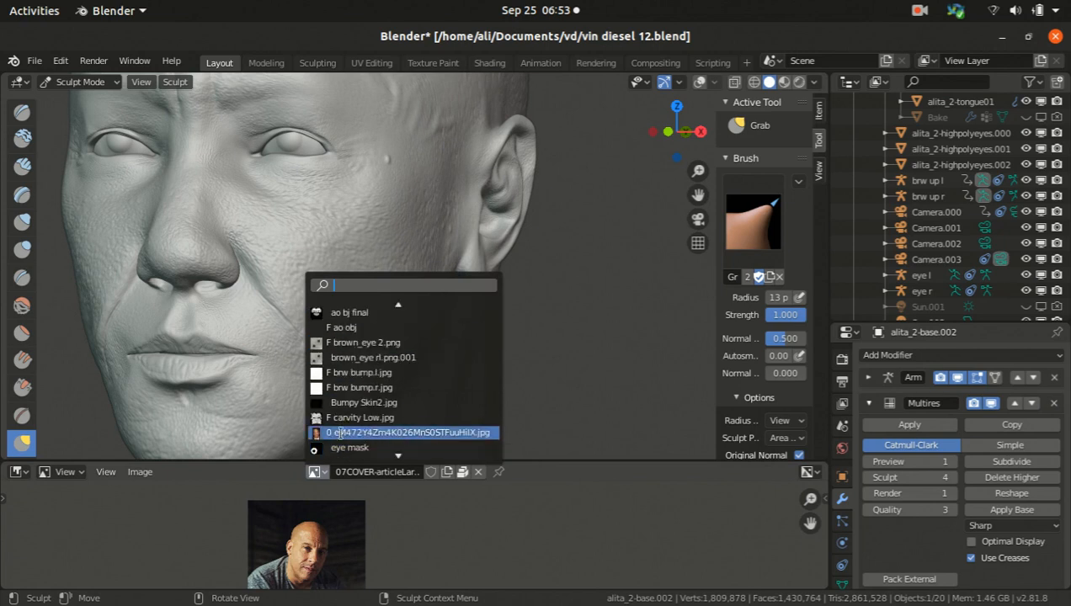
{"action": "left_click", "coordinate": [350, 434]}
{"action": "scroll", "coordinate": [360, 516], "scroll_direction": "up", "scroll_amount": 1}
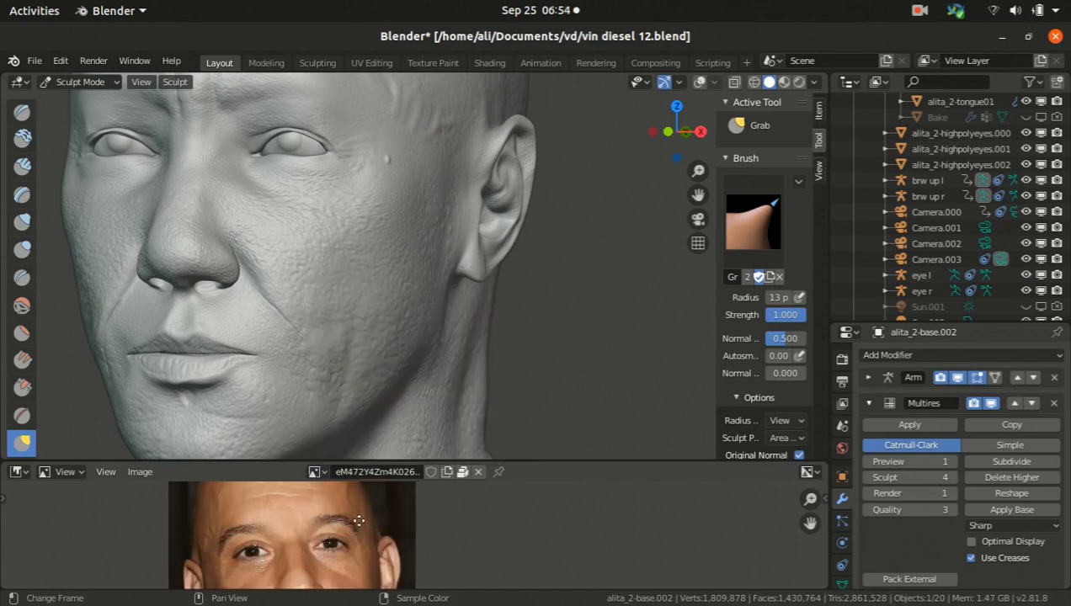
{"action": "middle_click_drag", "start_coordinate": [356, 516], "coordinate": [344, 555]}
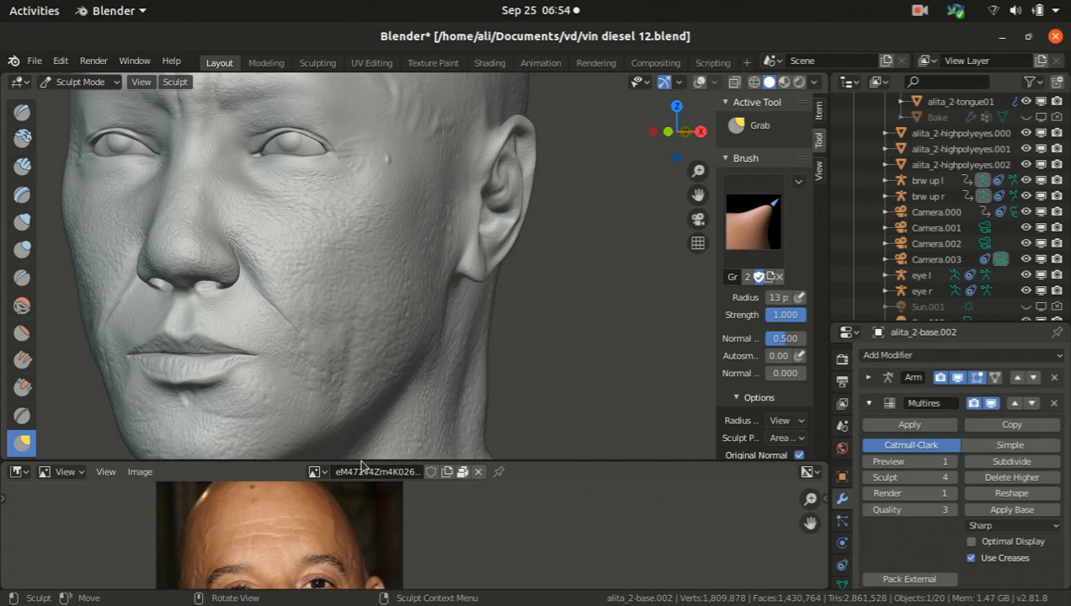
Enlarge the reference image area and frame the forehead wrinkles of the colour portrait close up
{"action": "left_click_drag", "start_coordinate": [360, 461], "coordinate": [370, 384]}
{"action": "scroll", "coordinate": [312, 526], "scroll_direction": "up", "scroll_amount": 3}
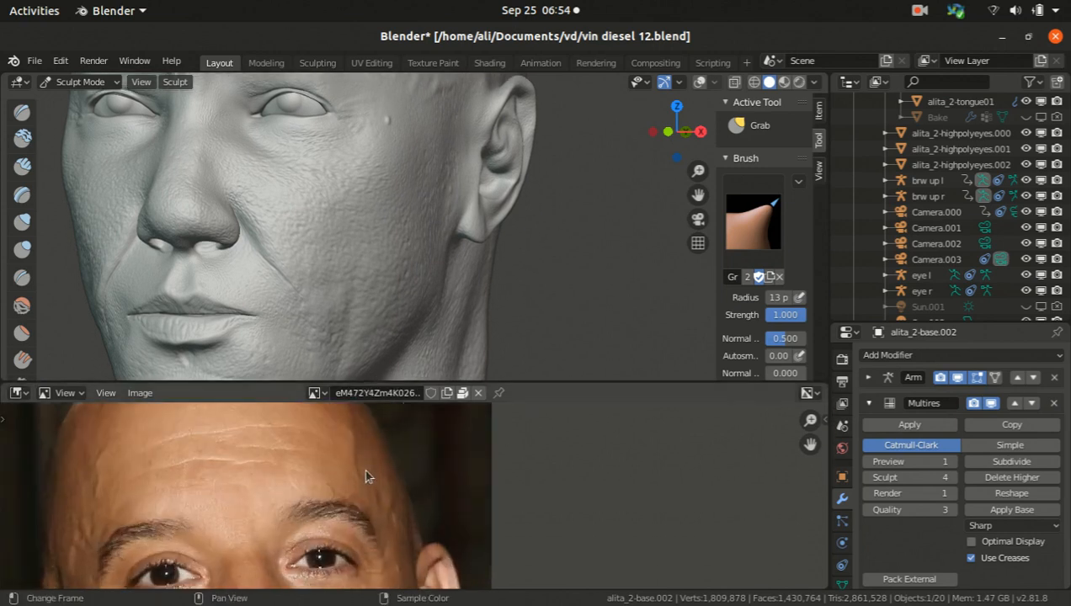
{"action": "middle_click_drag", "start_coordinate": [355, 435], "coordinate": [360, 483]}
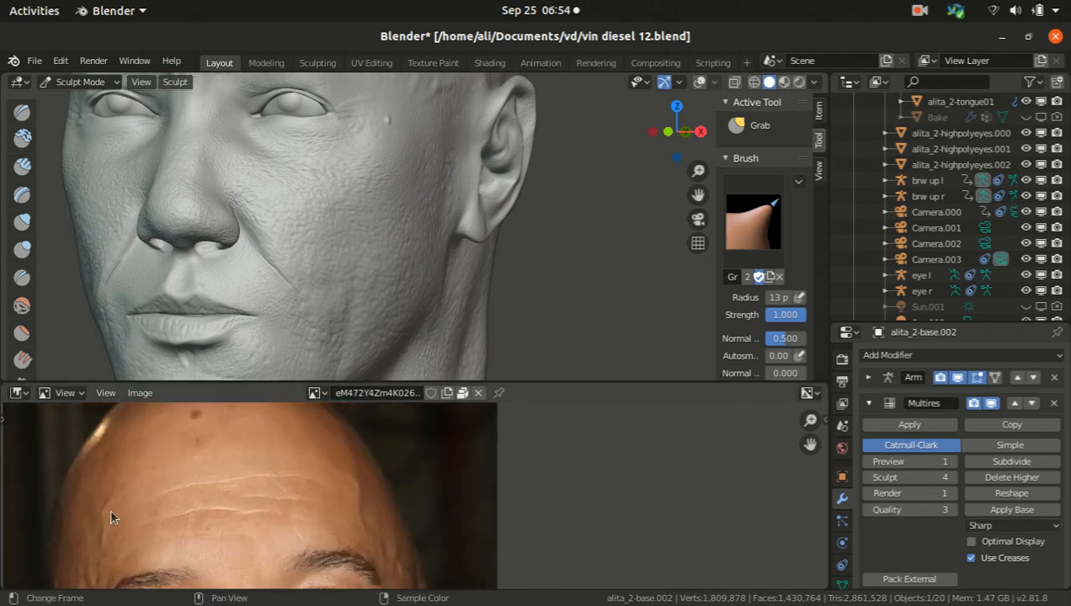
Compare the sculpt's forehead wrinkles and temple veins with the colour portrait from both sides
{"action": "scroll", "coordinate": [310, 132], "scroll_direction": "down", "scroll_amount": 4}
{"action": "middle_click_drag", "start_coordinate": [310, 133], "coordinate": [335, 109]}
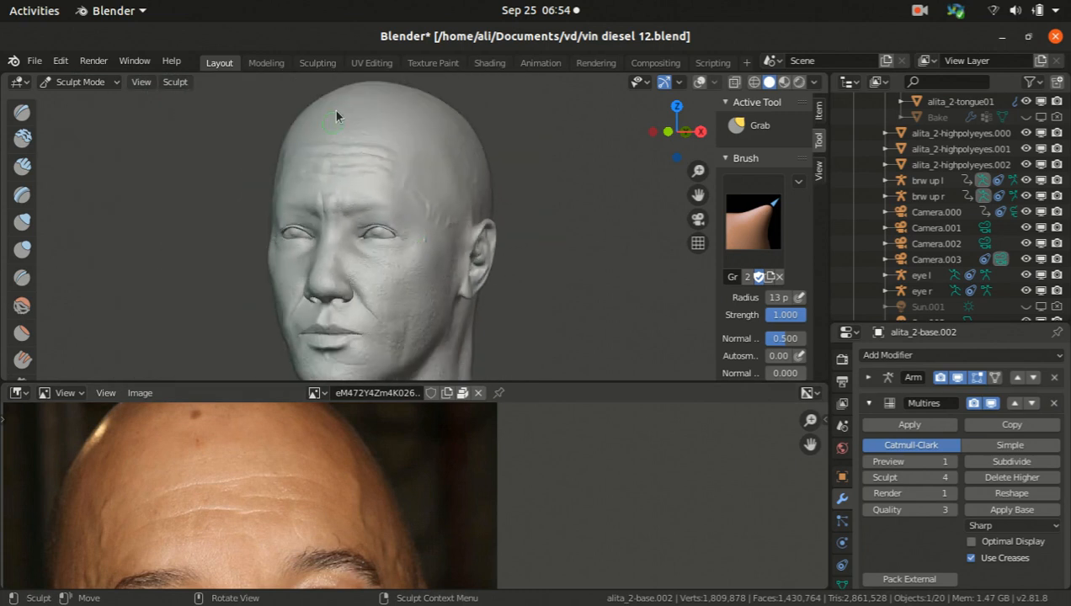
{"action": "scroll", "coordinate": [390, 179], "scroll_direction": "up", "scroll_amount": 4}
{"action": "middle_click_drag", "start_coordinate": [389, 178], "coordinate": [488, 193]}
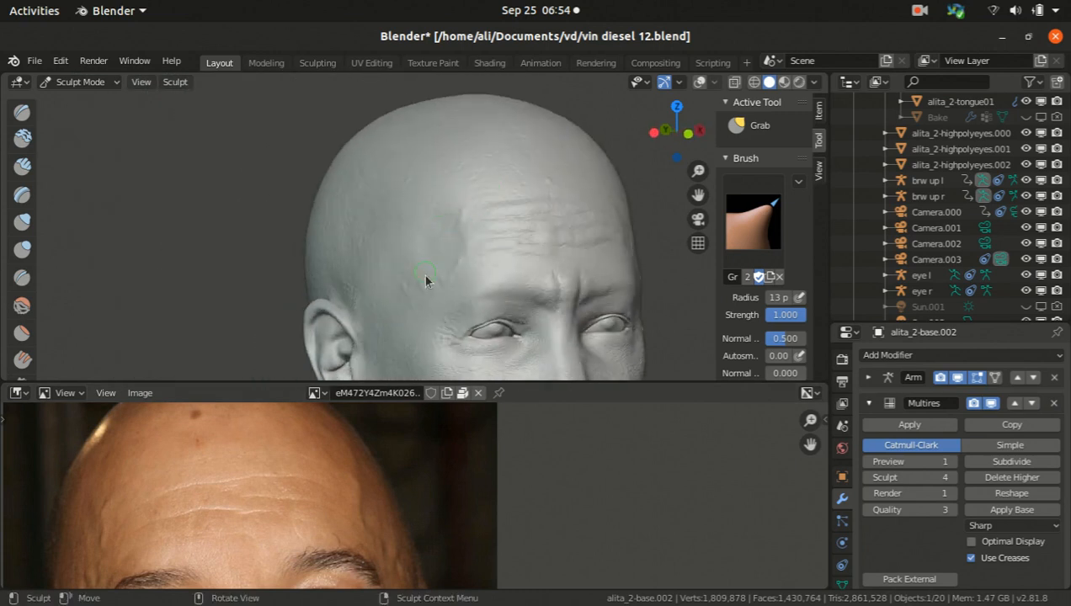
{"action": "middle_click_drag", "start_coordinate": [503, 294], "coordinate": [391, 274]}
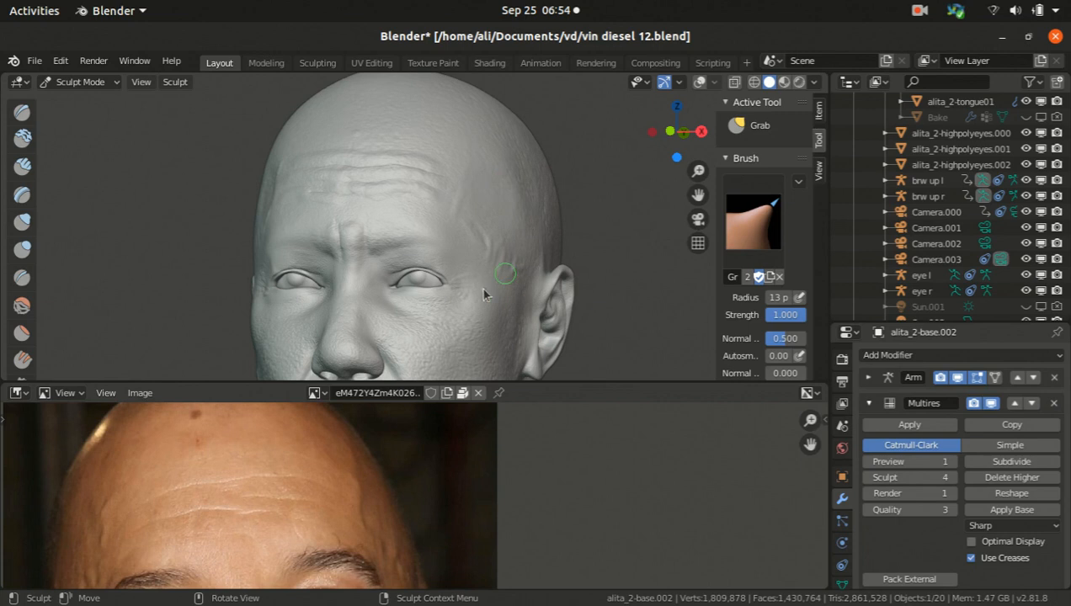
Frame the whole face in the colour portrait and view the sculpt's face from the front and the side
{"action": "scroll", "coordinate": [290, 440], "scroll_direction": "down", "scroll_amount": 2}
{"action": "scroll", "coordinate": [290, 441], "scroll_direction": "down", "scroll_amount": 4}
{"action": "scroll", "coordinate": [313, 511], "scroll_direction": "up", "scroll_amount": 2}
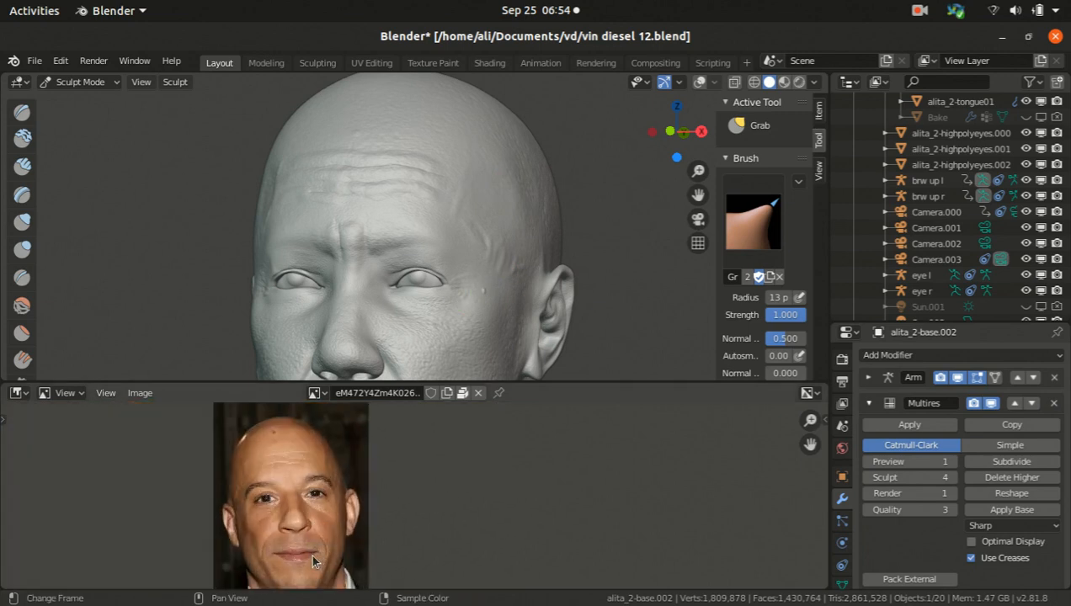
{"action": "scroll", "coordinate": [391, 227], "scroll_direction": "down", "scroll_amount": 4}
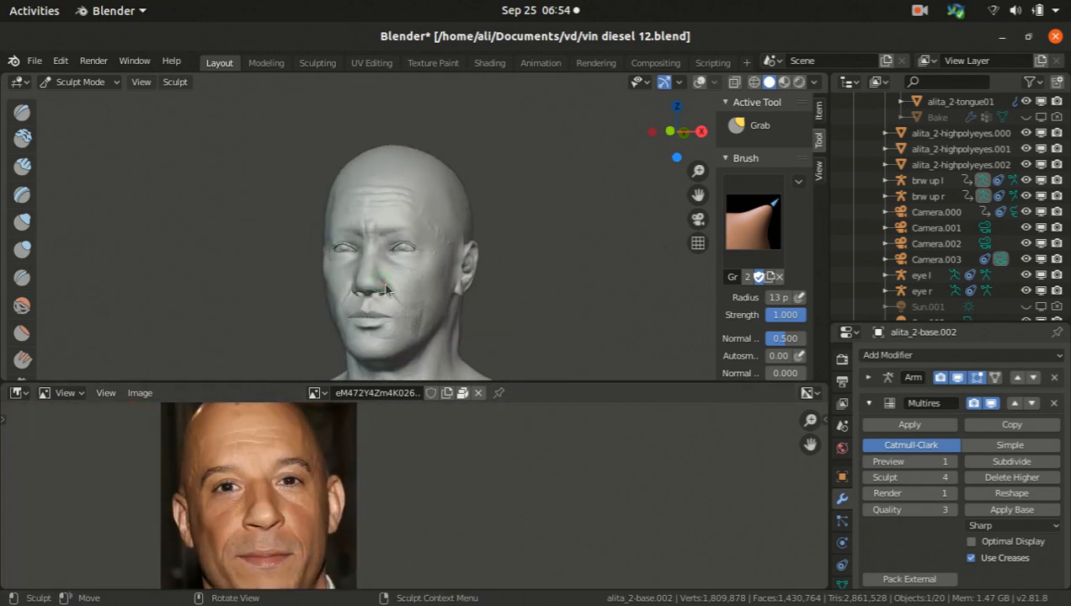
{"action": "middle_click_drag", "start_coordinate": [383, 281], "coordinate": [476, 250]}
{"action": "scroll", "coordinate": [475, 250], "scroll_direction": "up", "scroll_amount": 2}
{"action": "mouse_move", "coordinate": [465, 299]}
{"action": "middle_mouse_down"}
{"action": "mouse_move", "coordinate": [401, 305]}
{"action": "mouse_move", "coordinate": [442, 186]}
{"action": "mouse_move", "coordinate": [363, 300]}
{"action": "mouse_move", "coordinate": [345, 273]}
{"action": "mouse_move", "coordinate": [358, 271]}
{"action": "middle_mouse_up"}
{"action": "scroll", "coordinate": [362, 295], "scroll_direction": "up", "scroll_amount": 1}
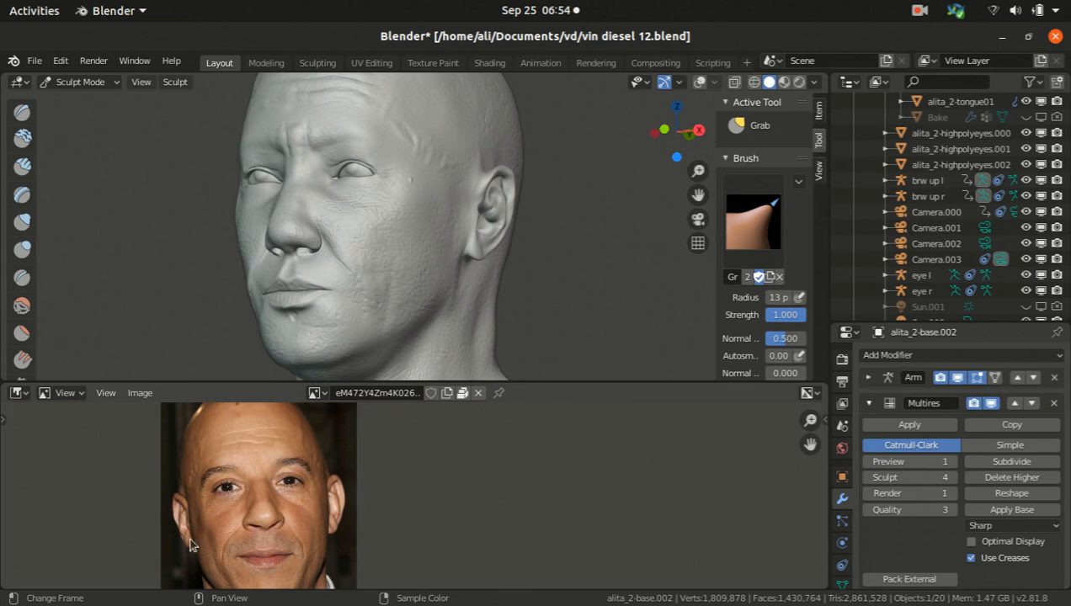
Examine the skin texture on the sculpt's cheek and around the eyes from several distances
{"action": "mouse_move", "coordinate": [354, 287]}
{"action": "middle_mouse_down"}
{"action": "mouse_move", "coordinate": [329, 274]}
{"action": "mouse_move", "coordinate": [303, 282]}
{"action": "mouse_move", "coordinate": [379, 302]}
{"action": "mouse_move", "coordinate": [362, 337]}
{"action": "middle_mouse_up"}
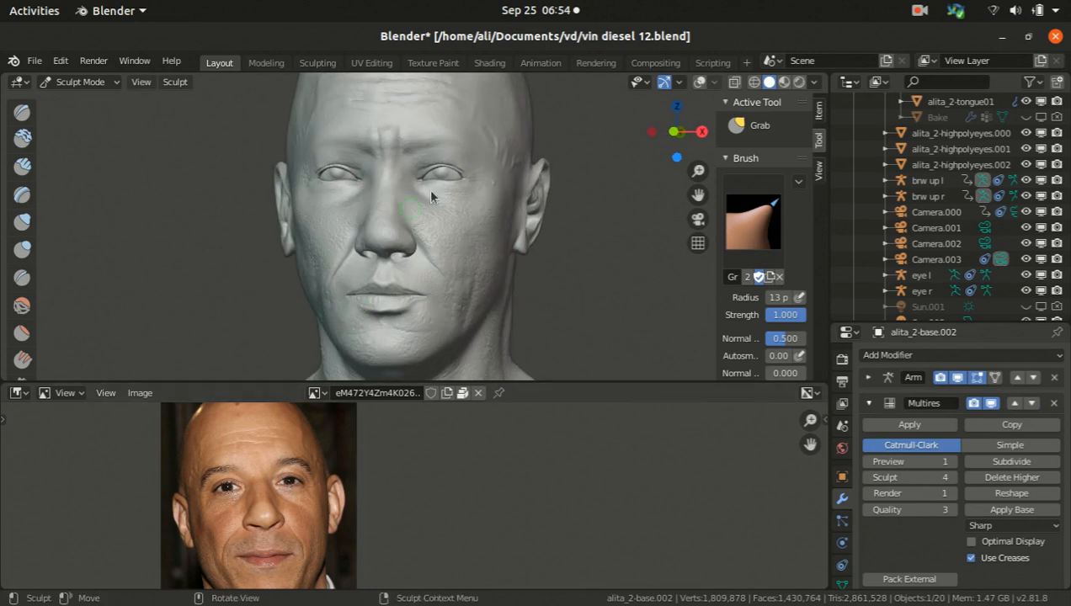
{"action": "middle_click_drag", "start_coordinate": [434, 207], "coordinate": [421, 166]}
{"action": "scroll", "coordinate": [422, 165], "scroll_direction": "up", "scroll_amount": 4}
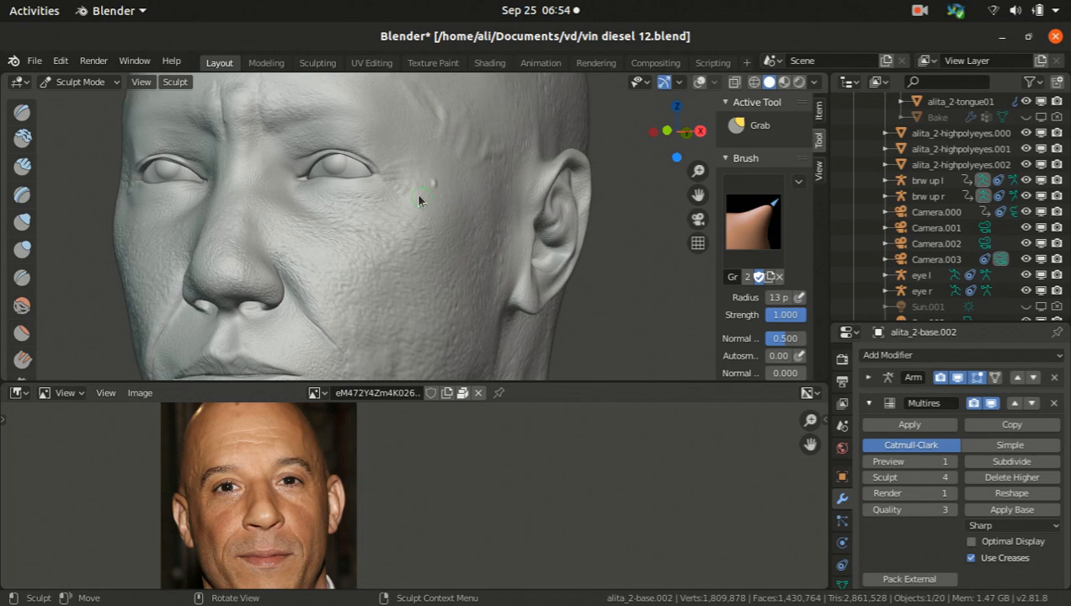
{"action": "mouse_move", "coordinate": [337, 263]}
{"action": "middle_mouse_down"}
{"action": "mouse_move", "coordinate": [345, 302]}
{"action": "mouse_move", "coordinate": [444, 327]}
{"action": "mouse_move", "coordinate": [471, 320]}
{"action": "middle_mouse_up"}
{"action": "mouse_move", "coordinate": [437, 222]}
{"action": "middle_mouse_down"}
{"action": "mouse_move", "coordinate": [409, 225]}
{"action": "mouse_move", "coordinate": [371, 278]}
{"action": "mouse_move", "coordinate": [333, 427]}
{"action": "middle_mouse_up"}
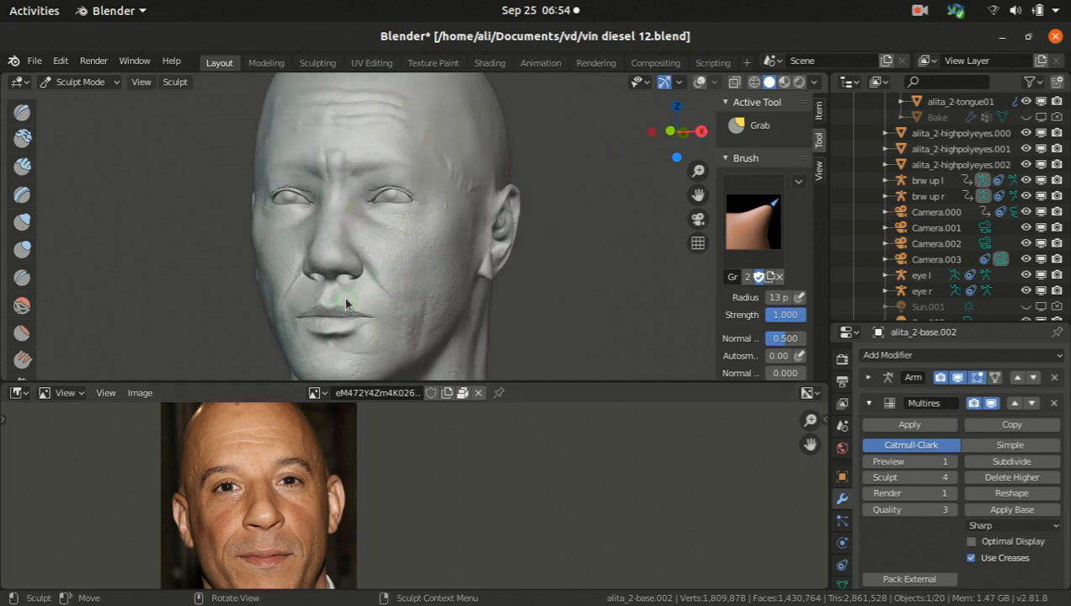
{"action": "left_click_drag", "start_coordinate": [369, 277], "coordinate": [322, 278]}
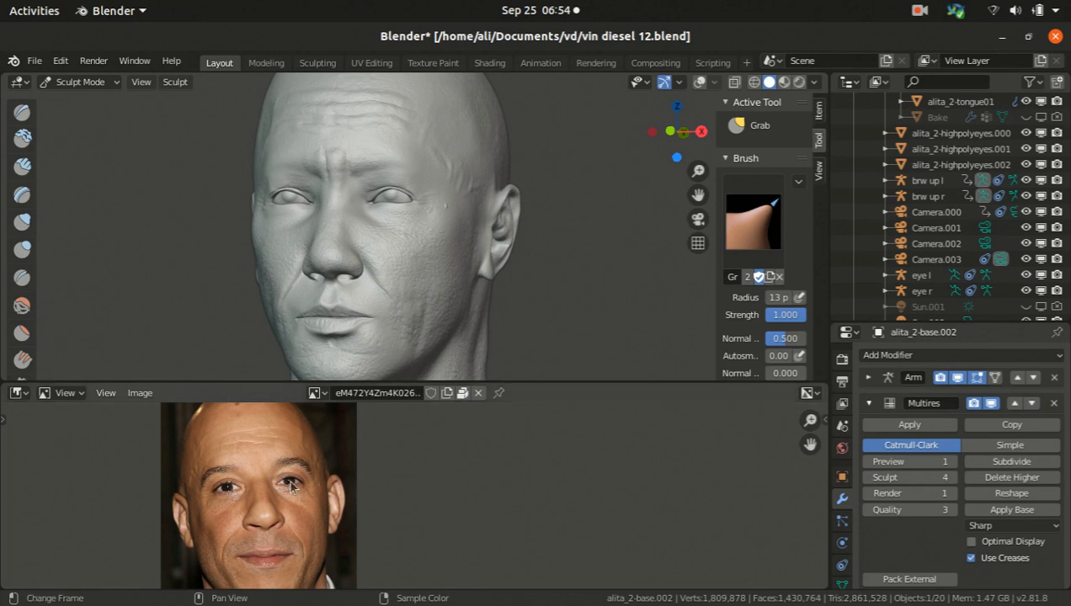
{"action": "scroll", "coordinate": [441, 240], "scroll_direction": "up", "scroll_amount": 1}
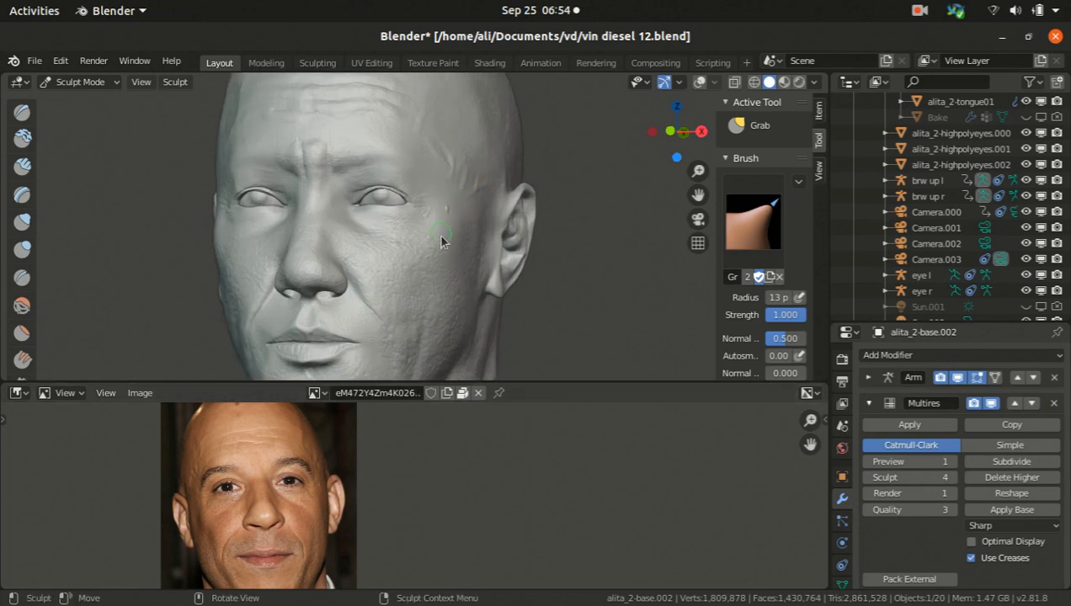
{"action": "scroll", "coordinate": [441, 240], "scroll_direction": "up", "scroll_amount": 2}
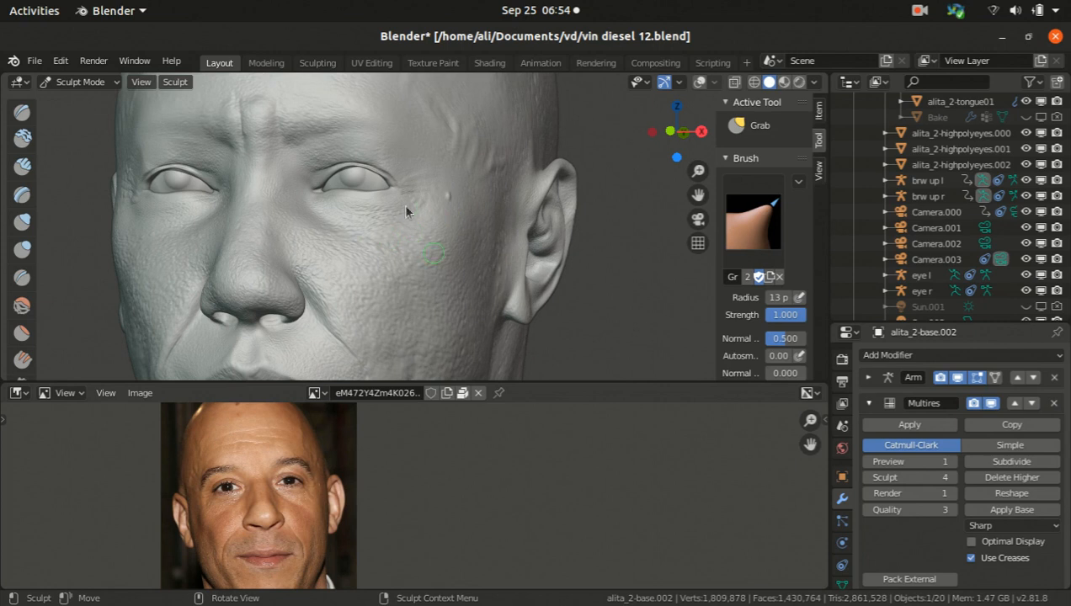
{"action": "scroll", "coordinate": [413, 199], "scroll_direction": "down", "scroll_amount": 1}
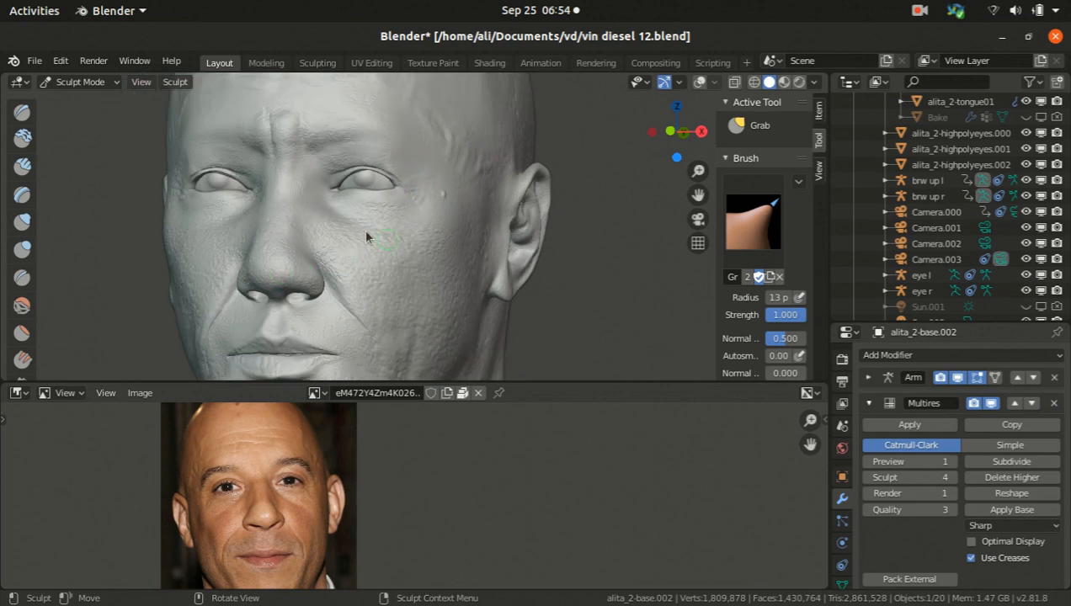
{"action": "scroll", "coordinate": [352, 239], "scroll_direction": "up", "scroll_amount": 1}
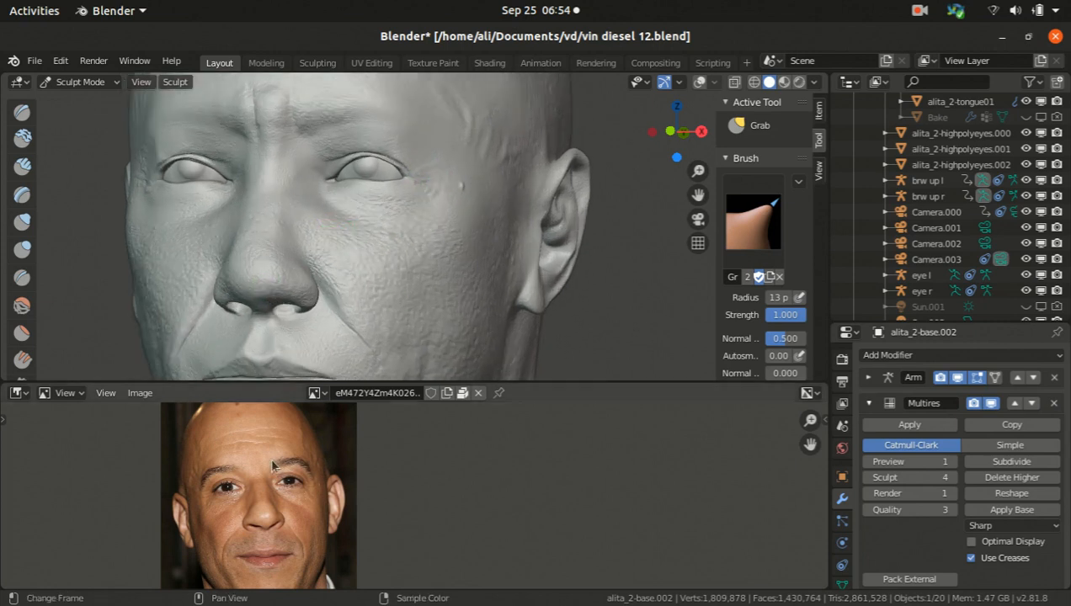
Compare the nose, cheek and mouth areas of the colour portrait with the front of the sculpted face
{"action": "scroll", "coordinate": [244, 455], "scroll_direction": "up", "scroll_amount": 3}
{"action": "middle_click_drag", "start_coordinate": [312, 555], "coordinate": [307, 501]}
{"action": "scroll", "coordinate": [376, 529], "scroll_direction": "up", "scroll_amount": 2}
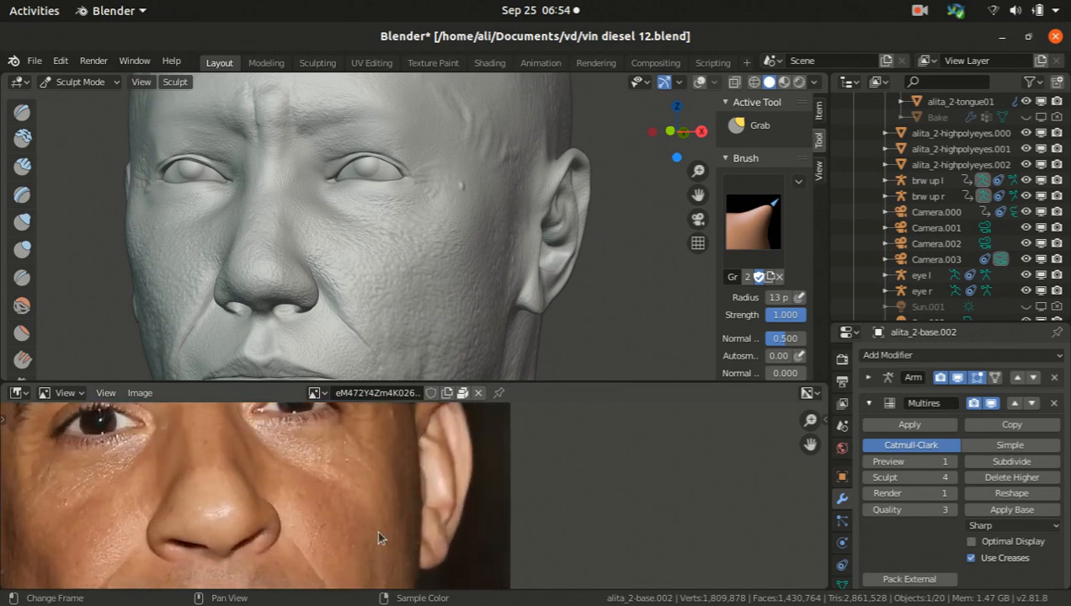
{"action": "middle_click_drag", "start_coordinate": [194, 506], "coordinate": [272, 491]}
{"action": "scroll", "coordinate": [220, 444], "scroll_direction": "down", "scroll_amount": 4}
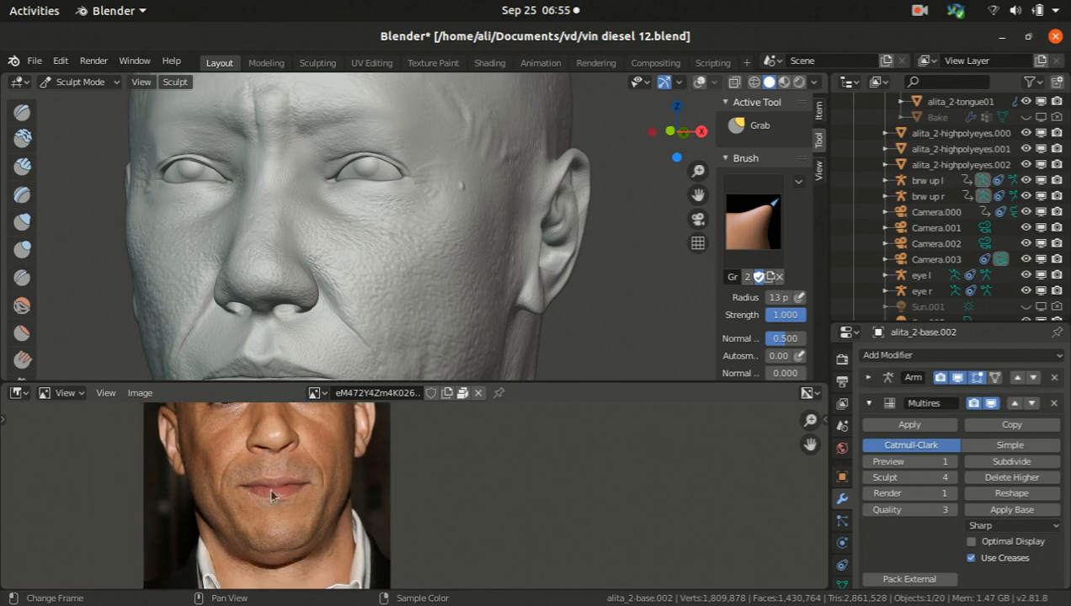
{"action": "mouse_move", "coordinate": [215, 306]}
{"action": "middle_mouse_down"}
{"action": "mouse_move", "coordinate": [223, 298]}
{"action": "mouse_move", "coordinate": [322, 322]}
{"action": "middle_mouse_up"}
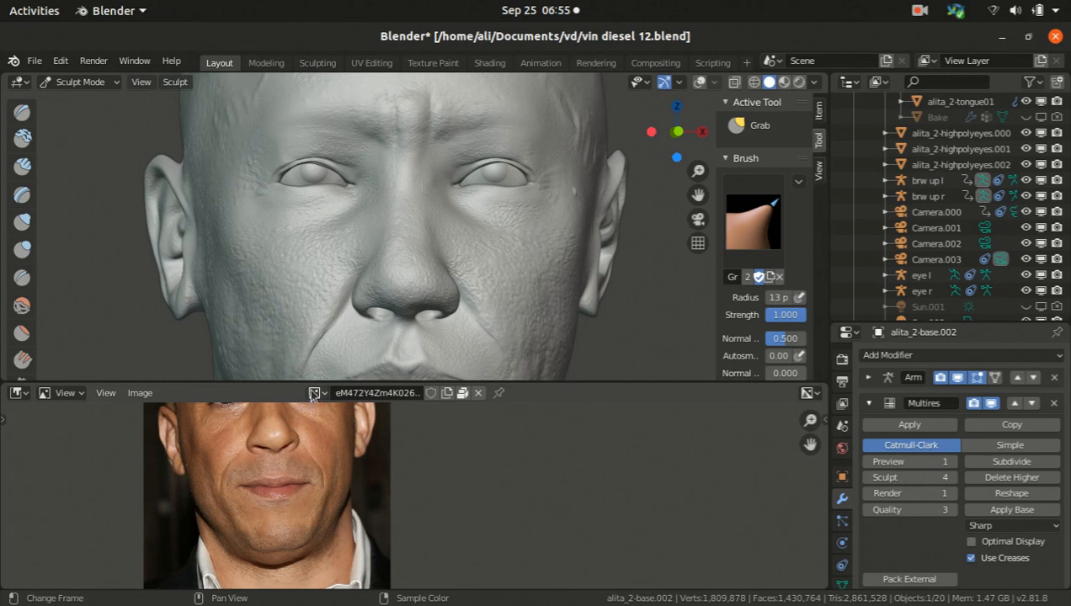
Fit the full colour portrait in view and inspect the sculpt's cheek and jaw skin from the side
{"action": "scroll", "coordinate": [295, 480], "scroll_direction": "down", "scroll_amount": 4}
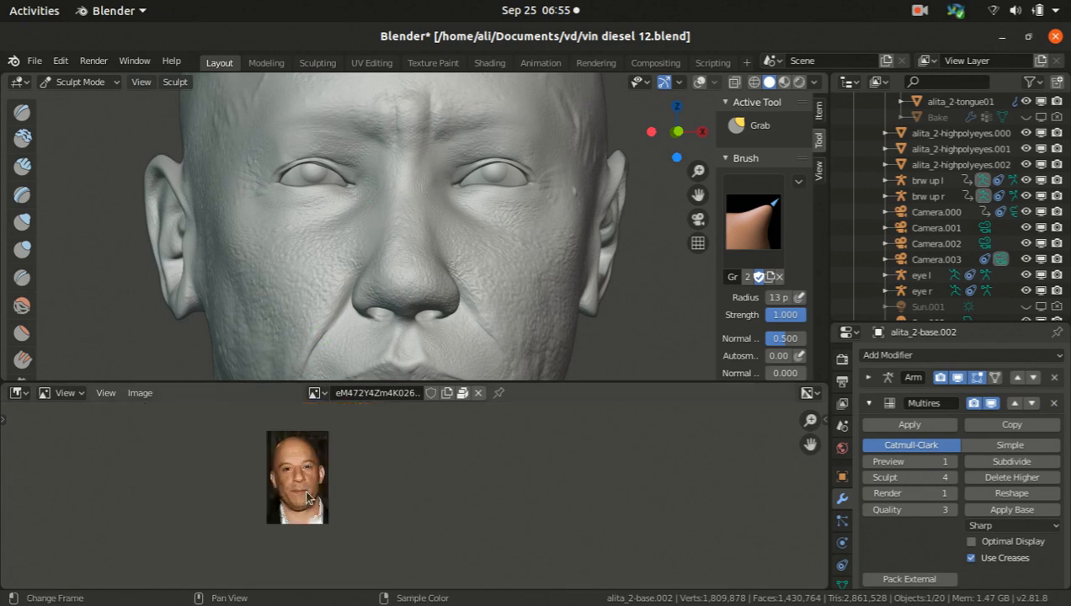
{"action": "scroll", "coordinate": [295, 484], "scroll_direction": "up", "scroll_amount": 2}
{"action": "scroll", "coordinate": [304, 482], "scroll_direction": "down", "scroll_amount": 1}
{"action": "mouse_move", "coordinate": [345, 226]}
{"action": "middle_mouse_down"}
{"action": "mouse_move", "coordinate": [454, 296]}
{"action": "mouse_move", "coordinate": [385, 287]}
{"action": "mouse_move", "coordinate": [295, 235]}
{"action": "middle_mouse_up"}
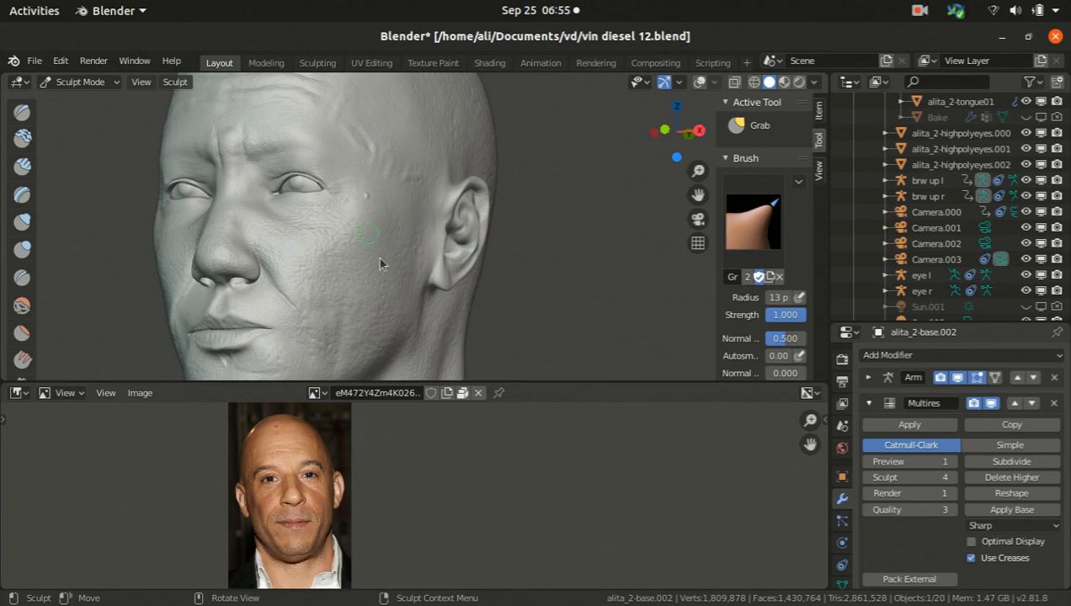
{"action": "scroll", "coordinate": [376, 277], "scroll_direction": "down", "scroll_amount": 3}
{"action": "middle_click_drag", "start_coordinate": [343, 291], "coordinate": [227, 265]}
{"action": "scroll", "coordinate": [253, 271], "scroll_direction": "up", "scroll_amount": 4}
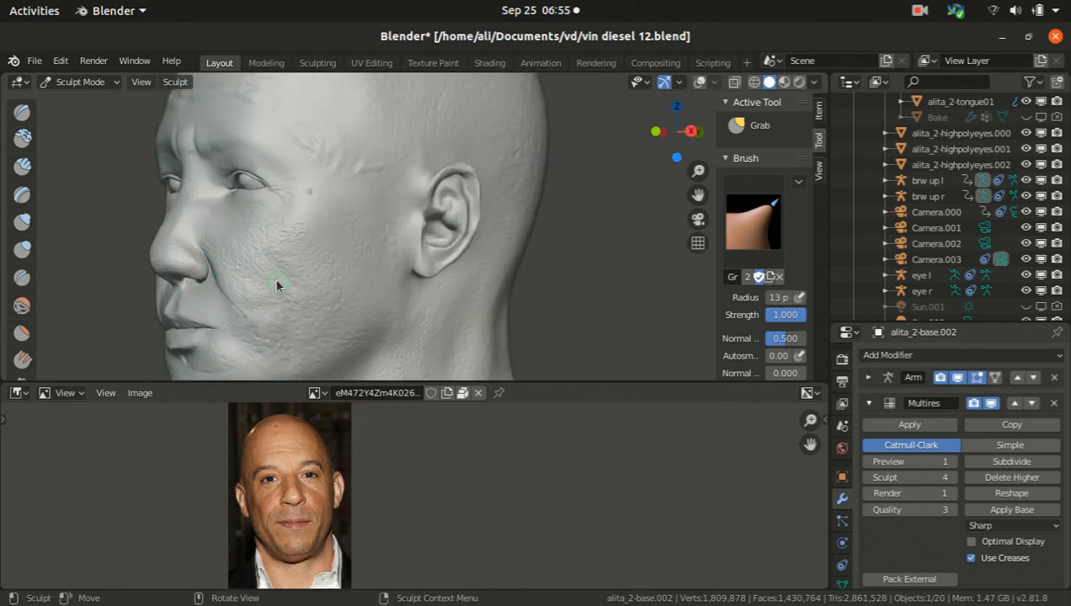
{"action": "scroll", "coordinate": [290, 256], "scroll_direction": "up", "scroll_amount": 1}
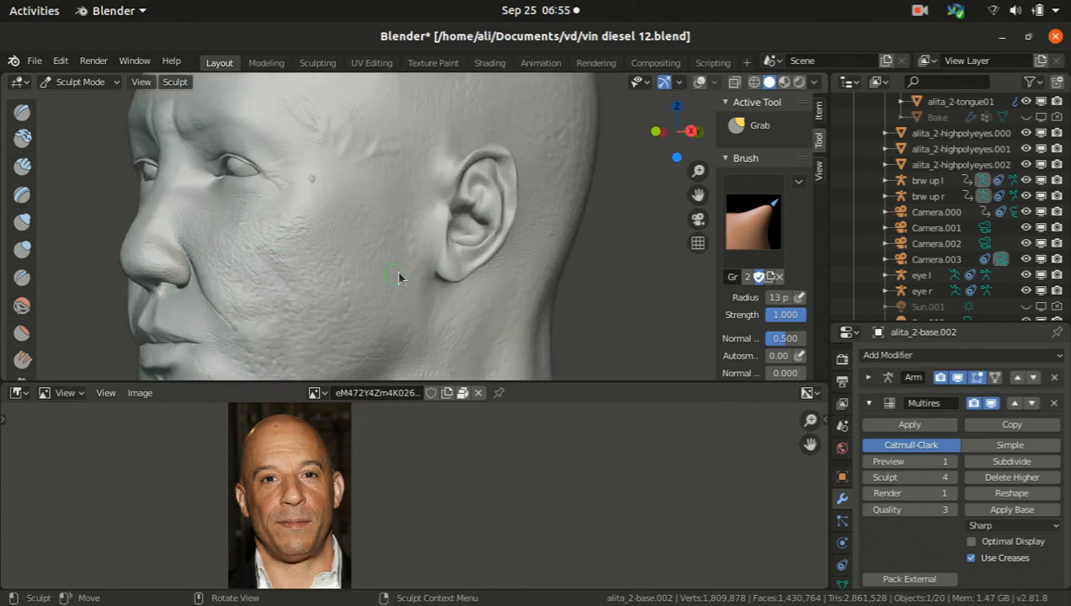
{"action": "middle_click_drag", "start_coordinate": [399, 275], "coordinate": [515, 284]}
{"action": "middle_click_drag", "start_coordinate": [414, 295], "coordinate": [447, 301]}
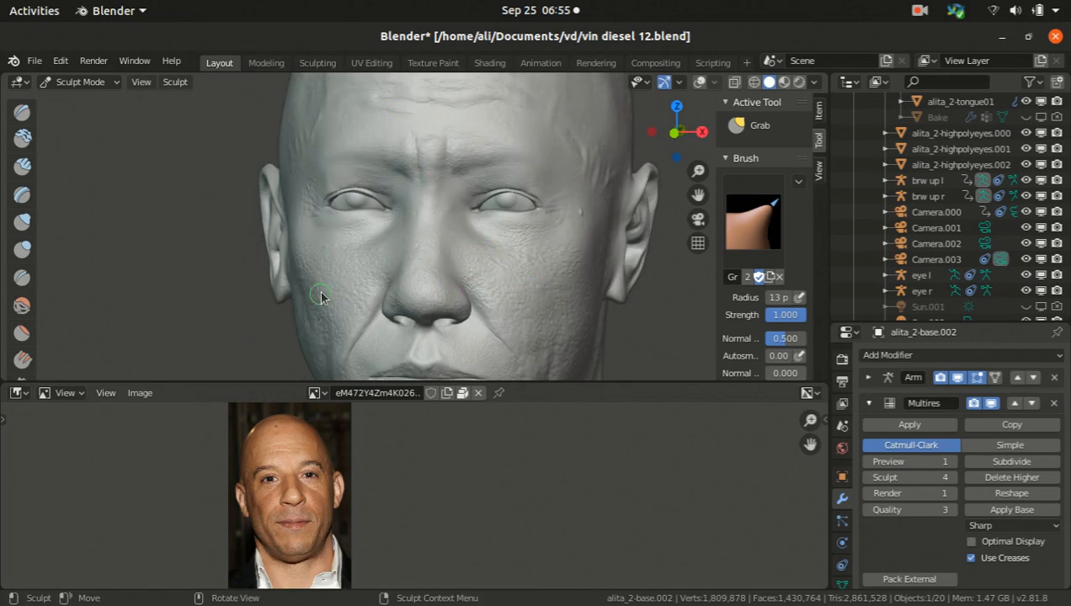
Compare the smile folds and upper-lip area of the colour portrait with the sculpt up close
{"action": "middle_click_drag", "start_coordinate": [319, 299], "coordinate": [360, 360]}
{"action": "scroll", "coordinate": [299, 459], "scroll_direction": "up", "scroll_amount": 4}
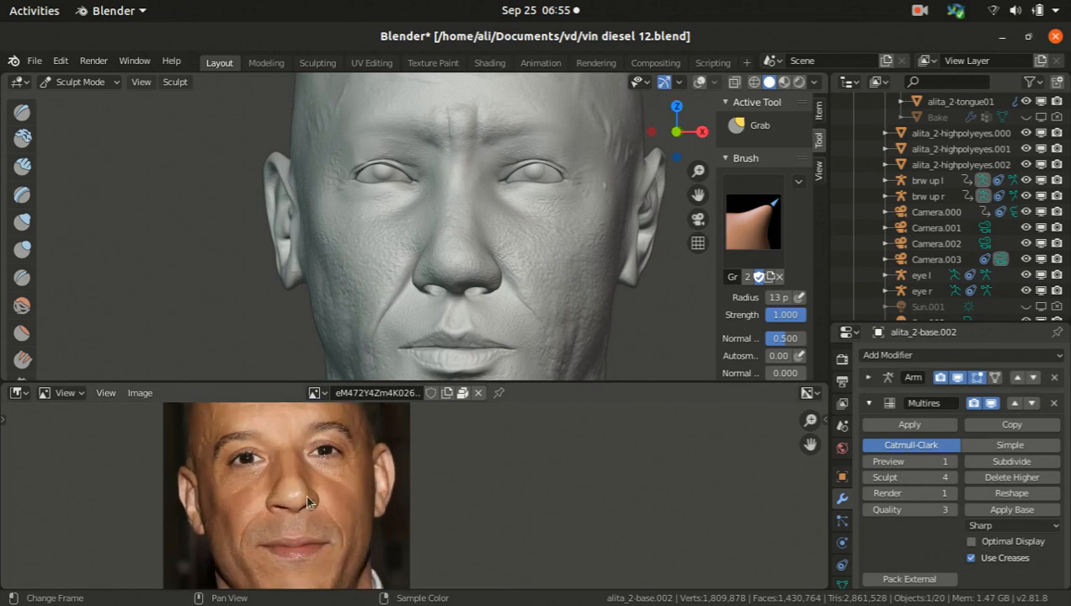
{"action": "scroll", "coordinate": [310, 539], "scroll_direction": "up", "scroll_amount": 3}
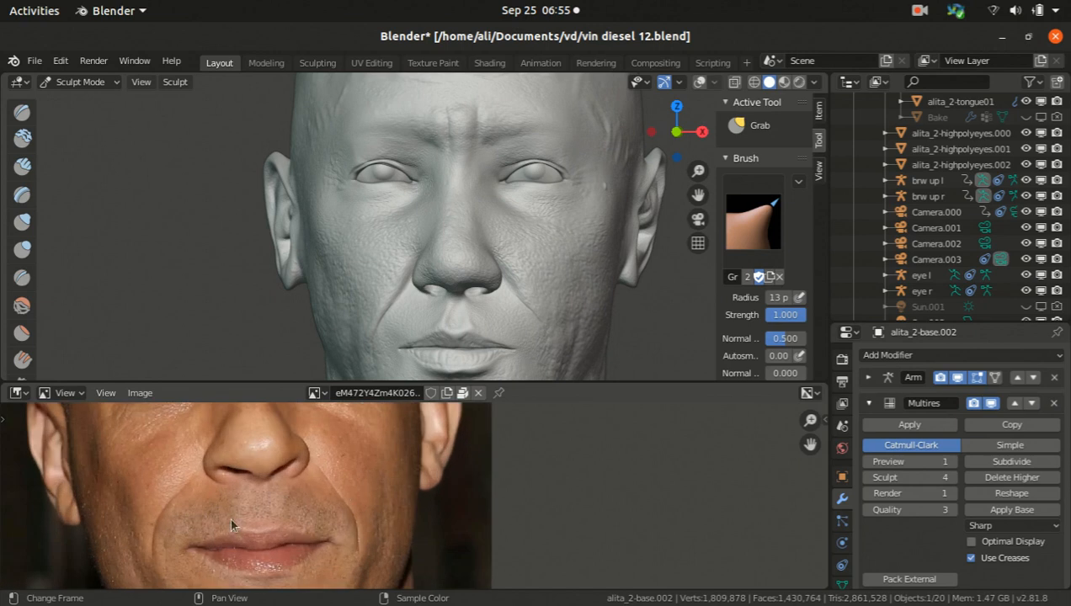
{"action": "scroll", "coordinate": [398, 260], "scroll_direction": "up", "scroll_amount": 2}
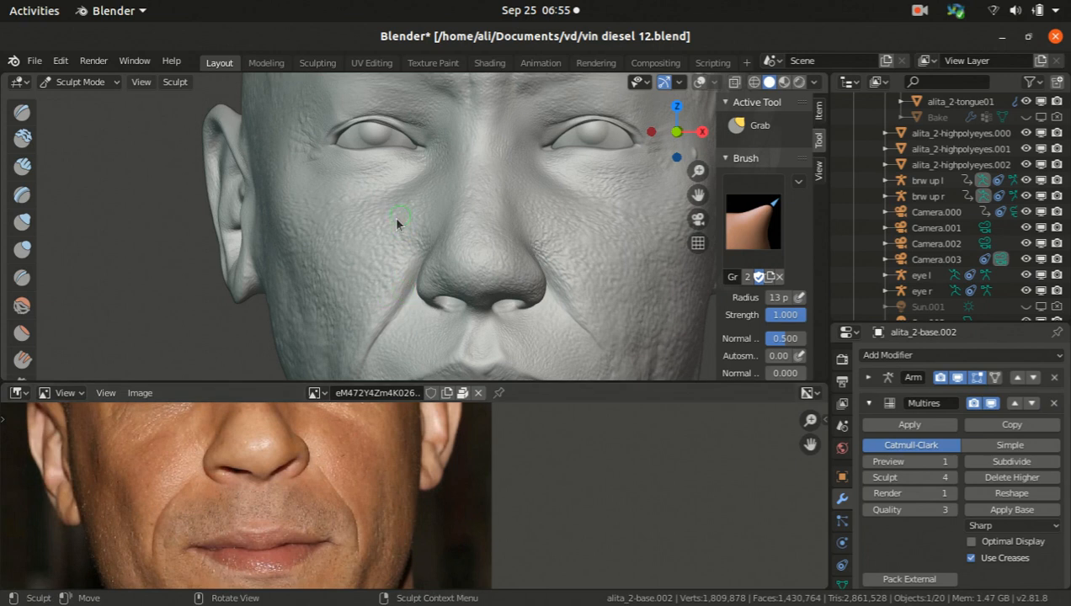
{"action": "scroll", "coordinate": [393, 221], "scroll_direction": "down", "scroll_amount": 4}
{"action": "mouse_move", "coordinate": [427, 240]}
{"action": "middle_mouse_down"}
{"action": "mouse_move", "coordinate": [393, 286]}
{"action": "mouse_move", "coordinate": [451, 249]}
{"action": "mouse_move", "coordinate": [470, 251]}
{"action": "middle_mouse_up"}
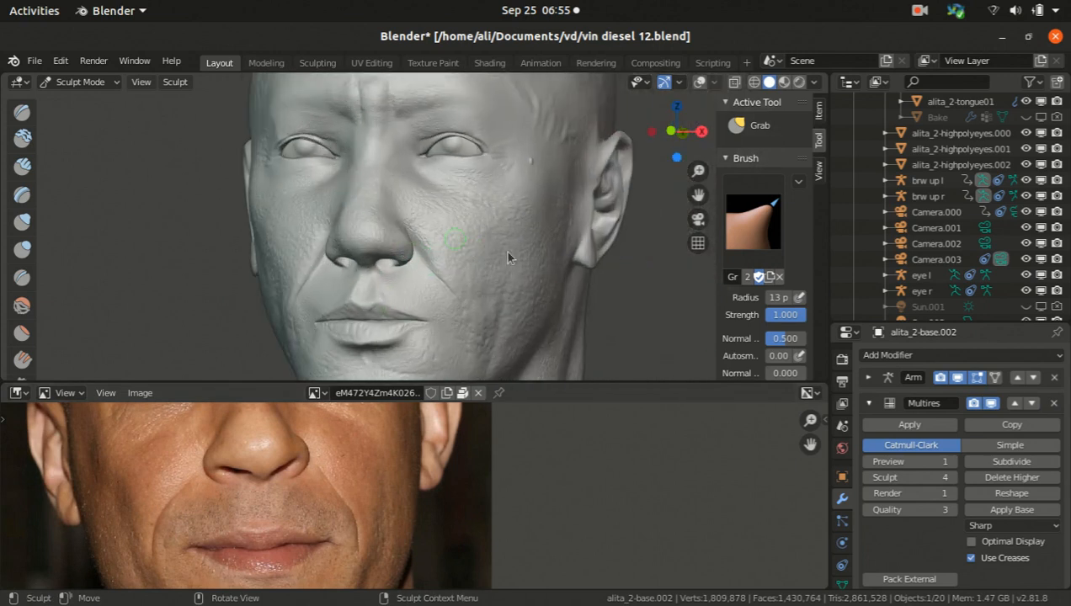
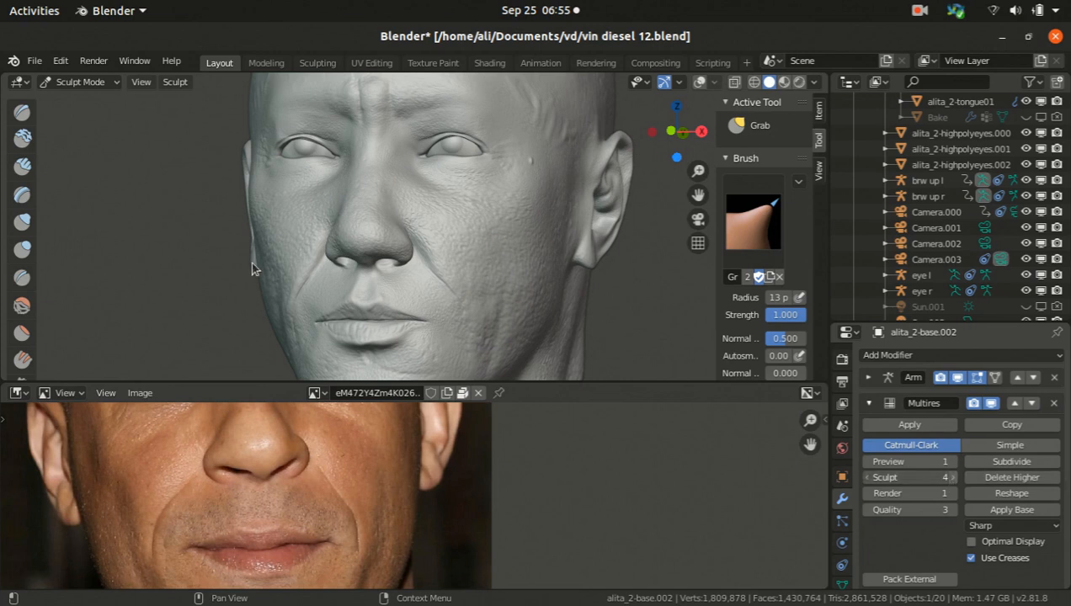
Set the Multires sculpt level to 5 and inspect the finer skin detail on the nose and cheeks
{"action": "middle_click_drag", "start_coordinate": [314, 239], "coordinate": [379, 249]}
{"action": "scroll", "coordinate": [525, 223], "scroll_direction": "up", "scroll_amount": 5}
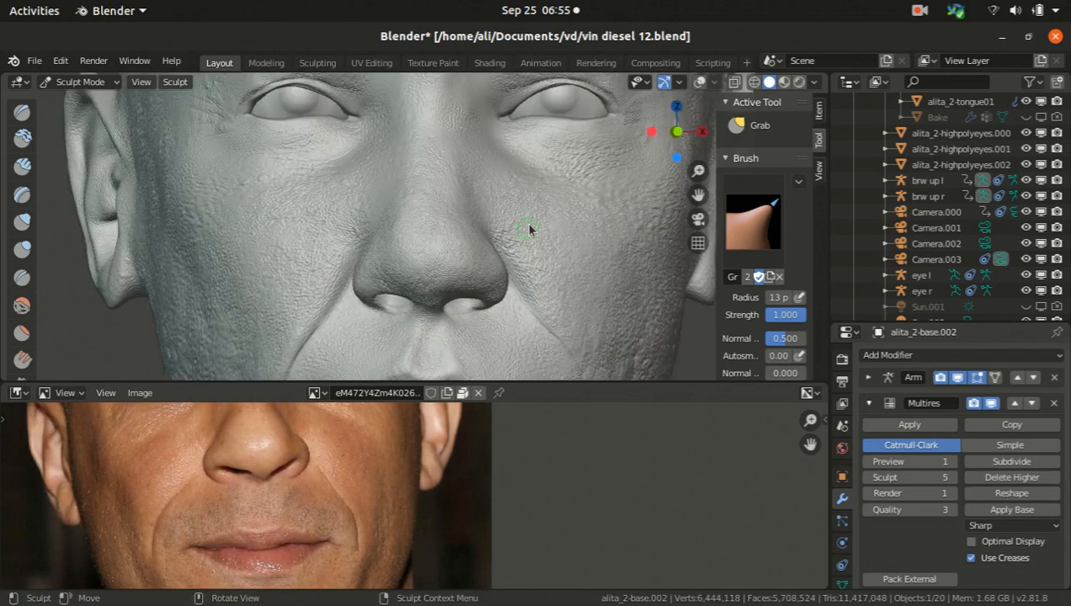
{"action": "scroll", "coordinate": [433, 240], "scroll_direction": "down", "scroll_amount": 5}
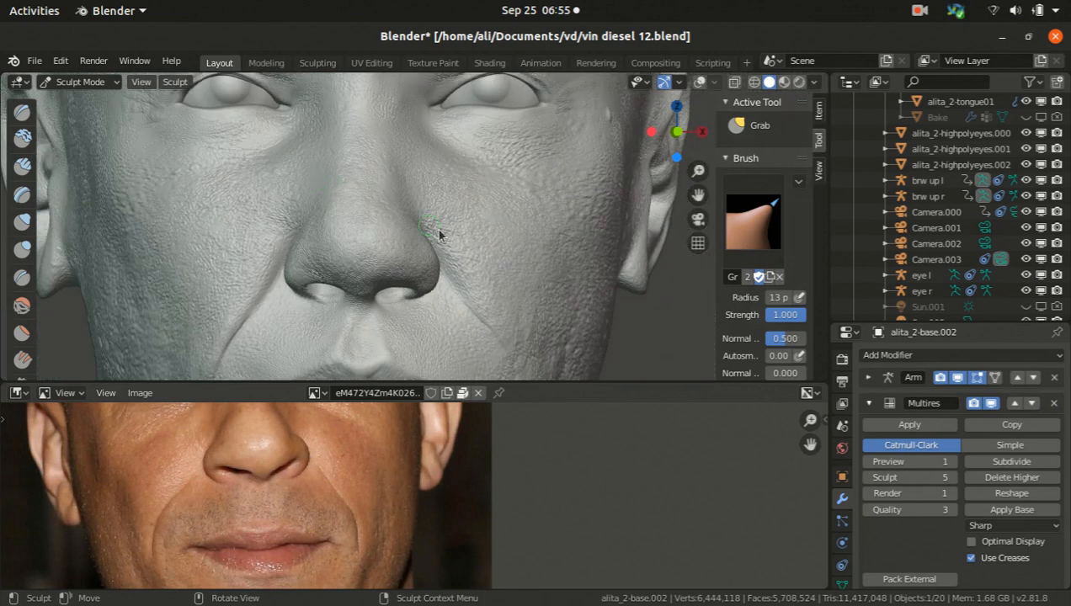
{"action": "scroll", "coordinate": [426, 244], "scroll_direction": "up", "scroll_amount": 1}
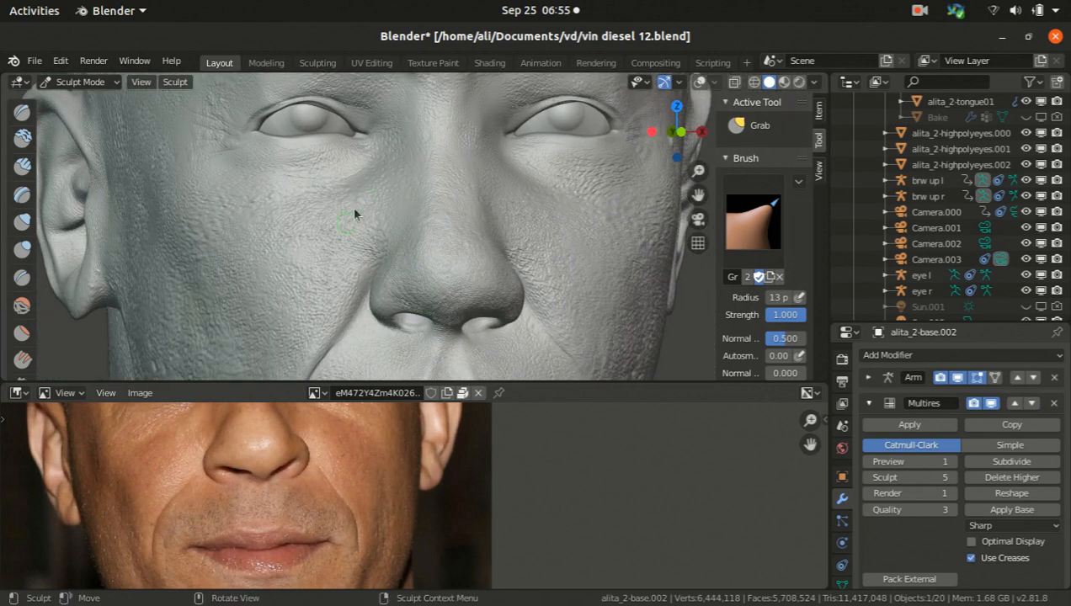
{"action": "scroll", "coordinate": [432, 264], "scroll_direction": "down", "scroll_amount": 4}
{"action": "middle_click_drag", "start_coordinate": [433, 265], "coordinate": [336, 179]}
{"action": "mouse_move", "coordinate": [386, 222]}
{"action": "middle_mouse_down"}
{"action": "mouse_move", "coordinate": [431, 240]}
{"action": "mouse_move", "coordinate": [342, 242]}
{"action": "mouse_move", "coordinate": [570, 248]}
{"action": "mouse_move", "coordinate": [468, 250]}
{"action": "mouse_move", "coordinate": [378, 214]}
{"action": "mouse_move", "coordinate": [445, 236]}
{"action": "mouse_move", "coordinate": [364, 299]}
{"action": "mouse_move", "coordinate": [361, 254]}
{"action": "mouse_move", "coordinate": [391, 271]}
{"action": "mouse_move", "coordinate": [438, 261]}
{"action": "middle_mouse_up"}
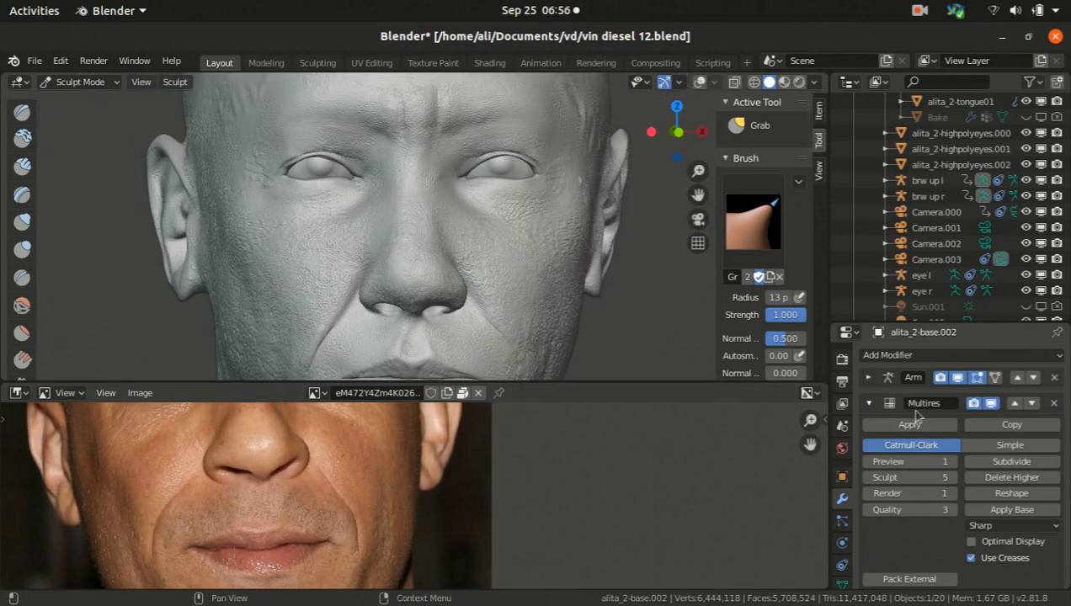
Widen the brush settings area, expand the Display settings, and bring the general sculpt Options into view
{"action": "scroll", "coordinate": [749, 328], "scroll_direction": "down", "scroll_amount": 3}
{"action": "left_click_drag", "start_coordinate": [715, 292], "coordinate": [649, 294]}
{"action": "middle_click_drag", "start_coordinate": [552, 270], "coordinate": [483, 268]}
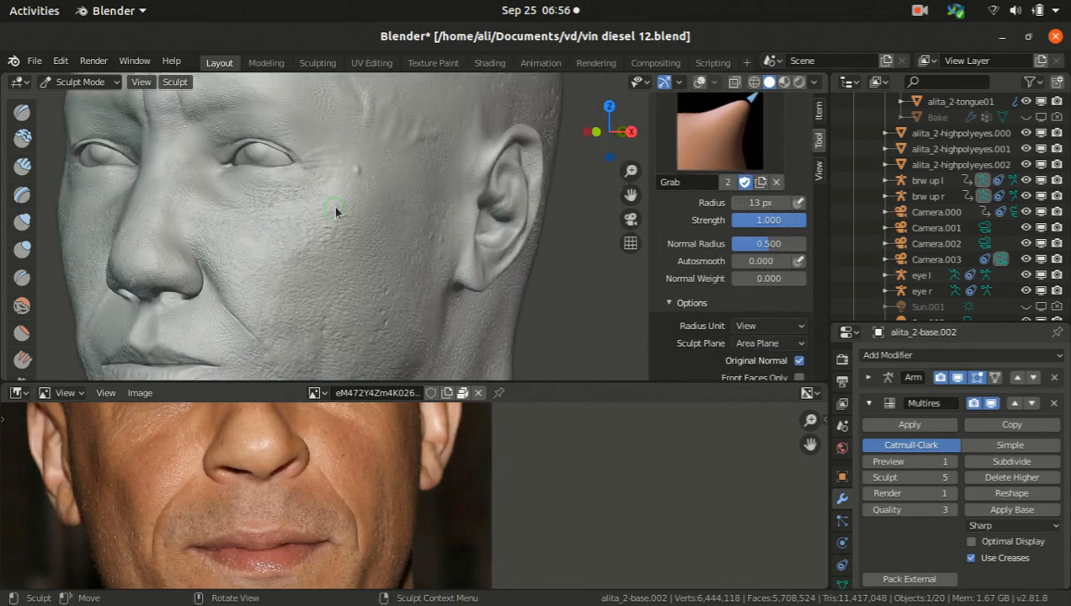
{"action": "scroll", "coordinate": [678, 332], "scroll_direction": "down", "scroll_amount": 10}
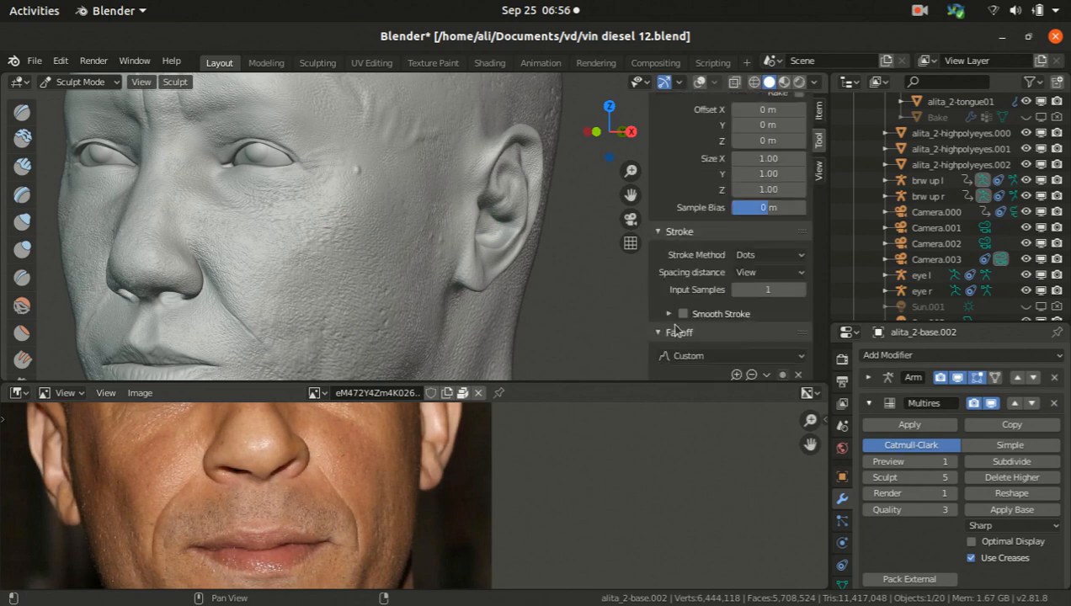
{"action": "scroll", "coordinate": [674, 334], "scroll_direction": "down", "scroll_amount": 8}
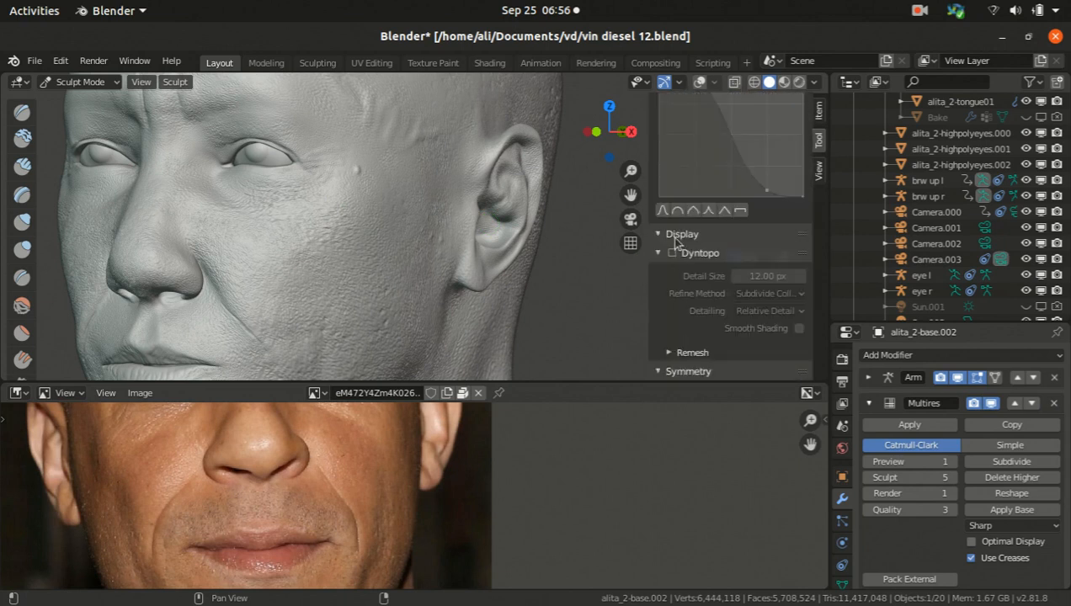
{"action": "left_click", "coordinate": [678, 235]}
{"action": "scroll", "coordinate": [667, 307], "scroll_direction": "down", "scroll_amount": 8}
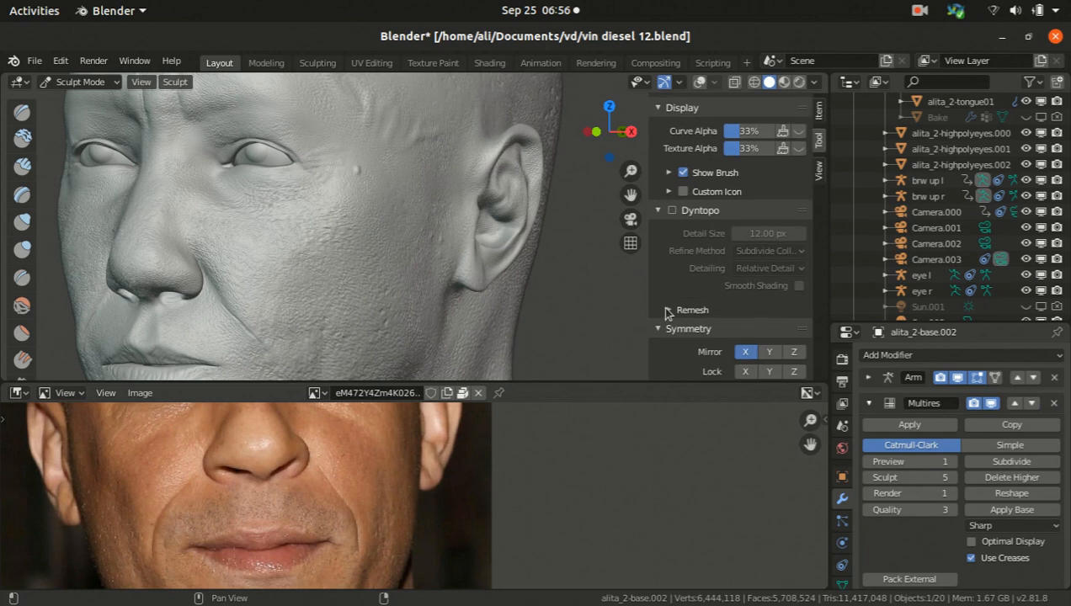
{"action": "left_click", "coordinate": [671, 335]}
{"action": "scroll", "coordinate": [674, 338], "scroll_direction": "down", "scroll_amount": 4}
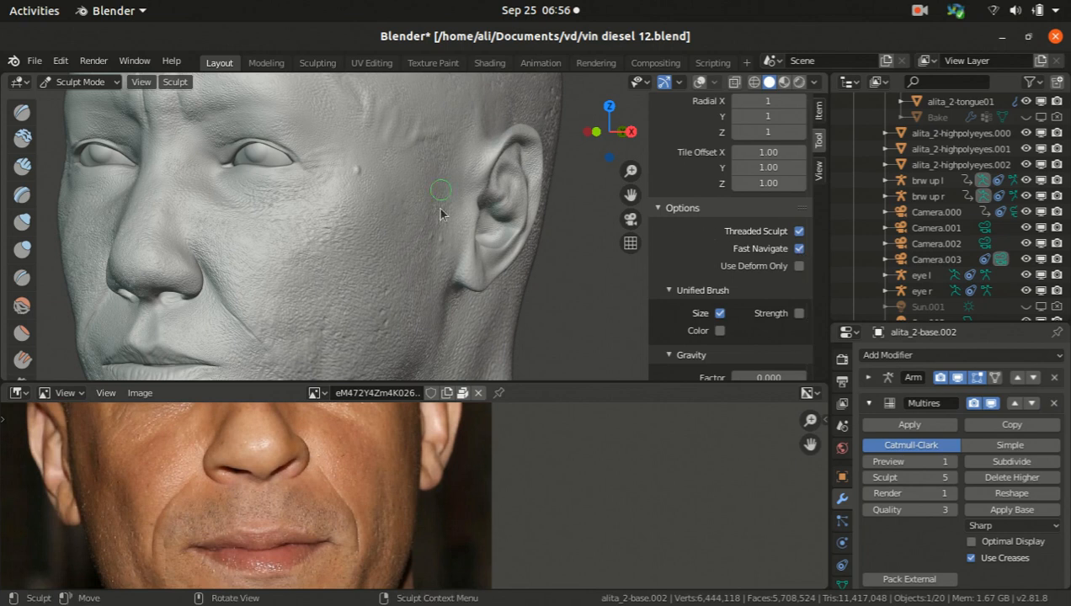
Examine the Fast Navigate sculpt option and check how the high-detail head displays while being orbited
{"action": "scroll", "coordinate": [732, 240], "scroll_direction": "up", "scroll_amount": 6}
{"action": "scroll", "coordinate": [732, 240], "scroll_direction": "down", "scroll_amount": 8}
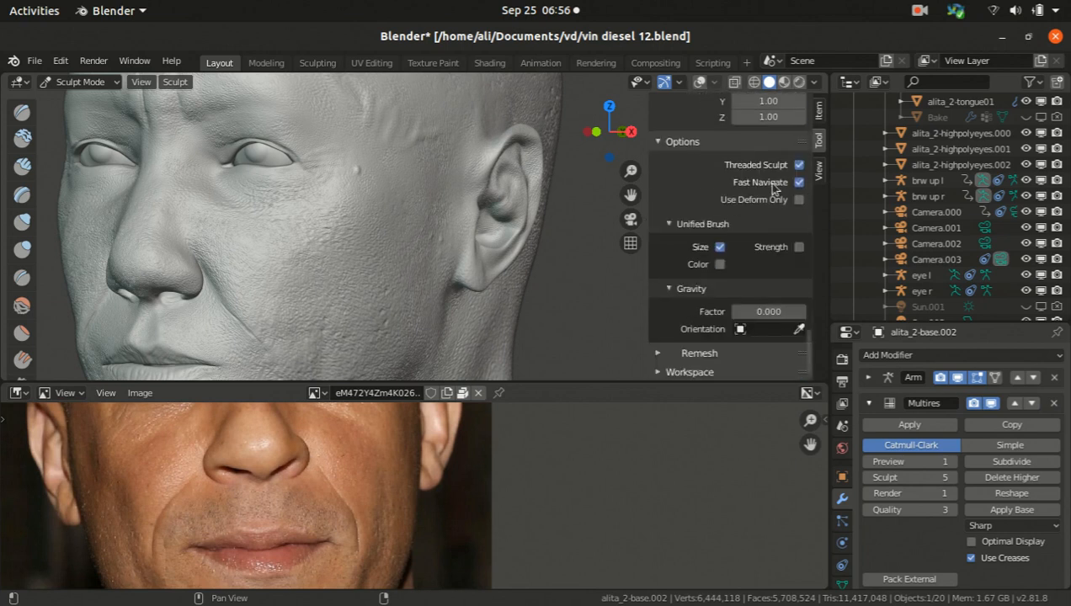
{"action": "scroll", "coordinate": [298, 208], "scroll_direction": "down", "scroll_amount": 3}
{"action": "middle_click_drag", "start_coordinate": [311, 213], "coordinate": [395, 251]}
{"action": "scroll", "coordinate": [481, 201], "scroll_direction": "up", "scroll_amount": 3}
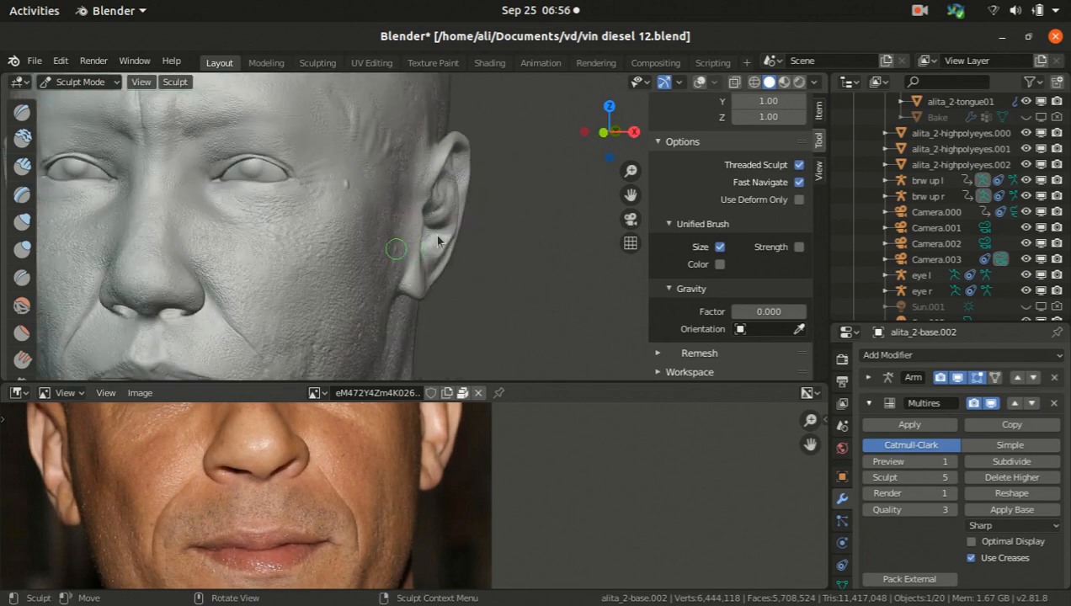
Inspect the sculpted head from the front and side, checking the skin detail at Multires sculpt level 5
{"action": "scroll", "coordinate": [450, 229], "scroll_direction": "down", "scroll_amount": 2}
{"action": "scroll", "coordinate": [343, 154], "scroll_direction": "up", "scroll_amount": 3}
{"action": "scroll", "coordinate": [376, 174], "scroll_direction": "down", "scroll_amount": 4}
{"action": "mouse_move", "coordinate": [322, 203]}
{"action": "middle_mouse_down"}
{"action": "mouse_move", "coordinate": [378, 236]}
{"action": "mouse_move", "coordinate": [360, 249]}
{"action": "mouse_move", "coordinate": [323, 215]}
{"action": "mouse_move", "coordinate": [364, 235]}
{"action": "mouse_move", "coordinate": [328, 187]}
{"action": "mouse_move", "coordinate": [307, 238]}
{"action": "middle_mouse_up"}
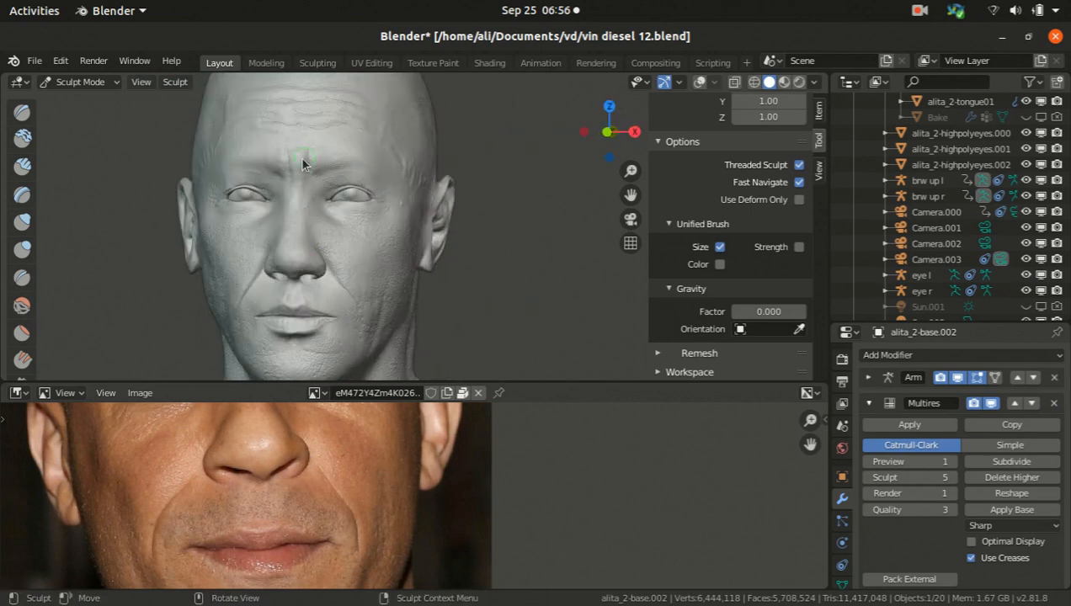
{"action": "mouse_move", "coordinate": [433, 253]}
{"action": "middle_mouse_down"}
{"action": "mouse_move", "coordinate": [382, 266]}
{"action": "mouse_move", "coordinate": [251, 175]}
{"action": "middle_mouse_up"}
{"action": "scroll", "coordinate": [375, 203], "scroll_direction": "down", "scroll_amount": 5}
{"action": "scroll", "coordinate": [291, 205], "scroll_direction": "up", "scroll_amount": 5}
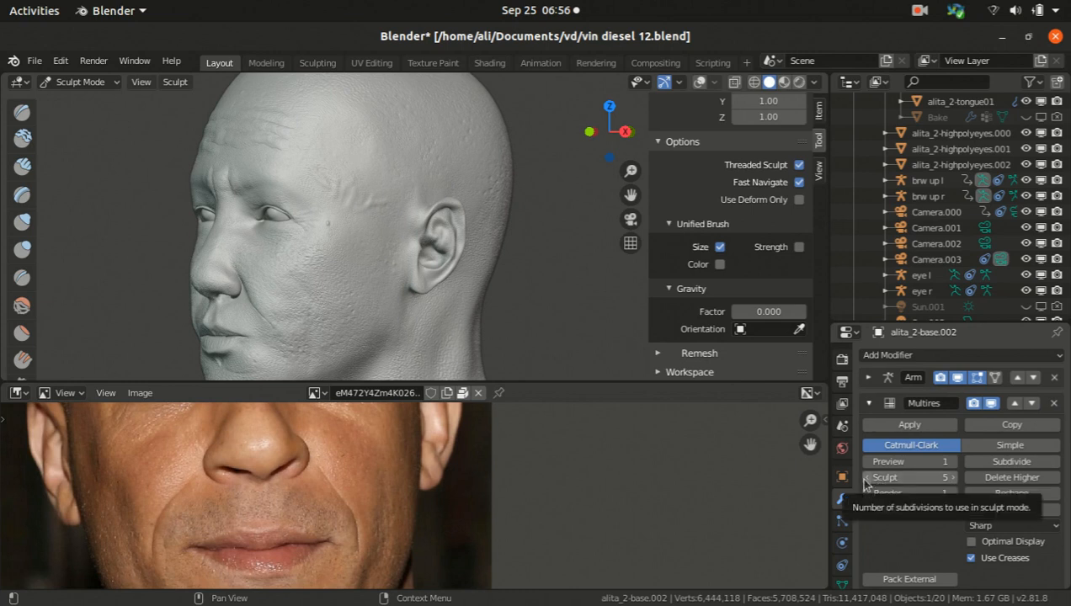
{"action": "mouse_move", "coordinate": [250, 199]}
{"action": "middle_mouse_down"}
{"action": "mouse_move", "coordinate": [414, 298]}
{"action": "mouse_move", "coordinate": [304, 216]}
{"action": "mouse_move", "coordinate": [338, 278]}
{"action": "mouse_move", "coordinate": [409, 278]}
{"action": "mouse_move", "coordinate": [407, 295]}
{"action": "mouse_move", "coordinate": [353, 320]}
{"action": "middle_mouse_up"}
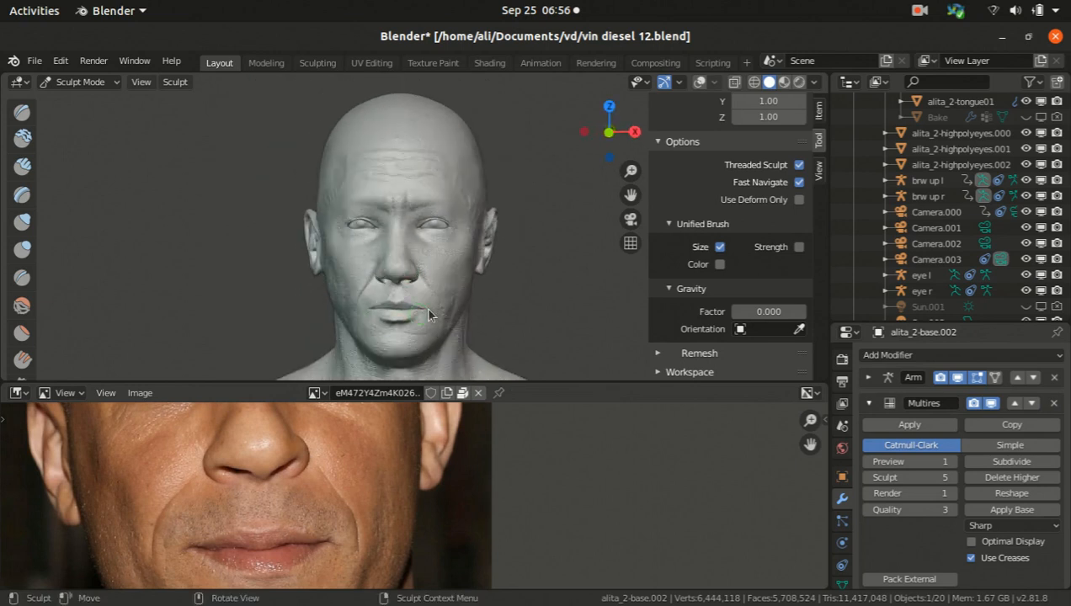
{"action": "middle_click_drag", "start_coordinate": [428, 310], "coordinate": [441, 307]}
{"action": "scroll", "coordinate": [425, 269], "scroll_direction": "up", "scroll_amount": 2}
{"action": "scroll", "coordinate": [425, 269], "scroll_direction": "down", "scroll_amount": 3}
{"action": "scroll", "coordinate": [396, 325], "scroll_direction": "up", "scroll_amount": 3}
Examine the fine skin texture and wrinkles on the neck below the chin up close
{"action": "middle_click_drag", "start_coordinate": [418, 362], "coordinate": [443, 267], "text": "shift"}
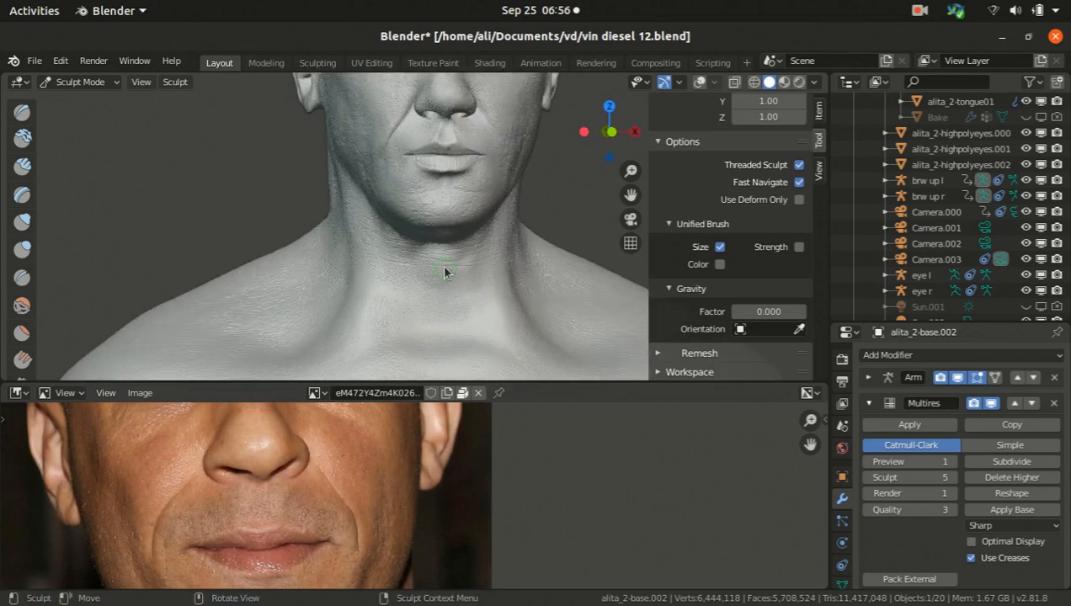
{"action": "scroll", "coordinate": [438, 257], "scroll_direction": "up", "scroll_amount": 4}
{"action": "middle_click_drag", "start_coordinate": [416, 229], "coordinate": [462, 221]}
{"action": "scroll", "coordinate": [275, 268], "scroll_direction": "up", "scroll_amount": 1}
{"action": "scroll", "coordinate": [275, 268], "scroll_direction": "down", "scroll_amount": 1}
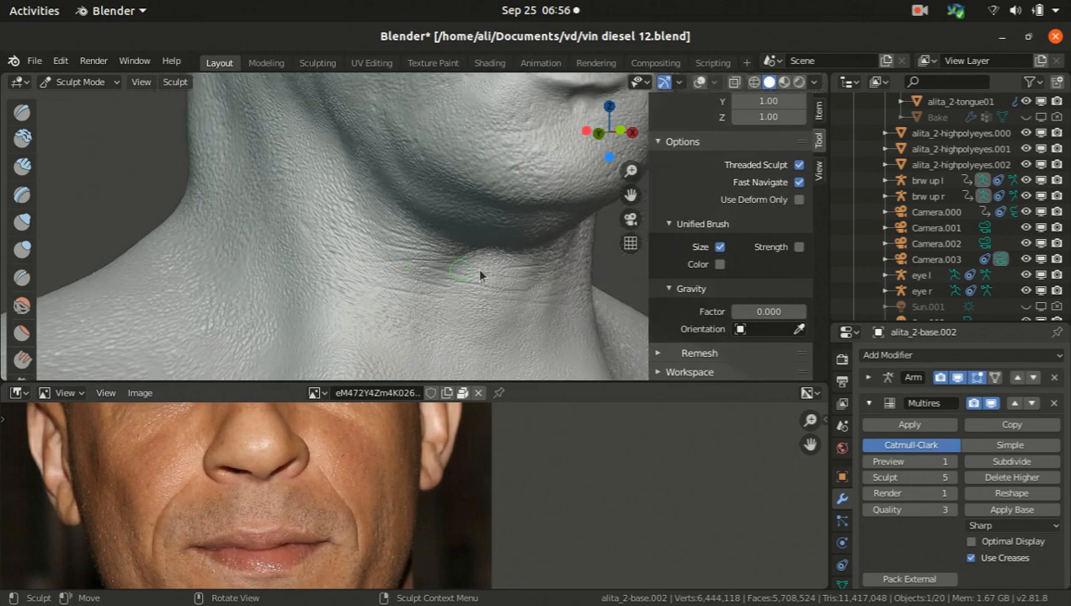
{"action": "scroll", "coordinate": [354, 234], "scroll_direction": "up", "scroll_amount": 5}
{"action": "mouse_move", "coordinate": [354, 234]}
{"action": "middle_mouse_down"}
{"action": "mouse_move", "coordinate": [339, 239]}
{"action": "mouse_move", "coordinate": [438, 236]}
{"action": "middle_mouse_up"}
{"action": "scroll", "coordinate": [21, 244], "scroll_direction": "down", "scroll_amount": 3}
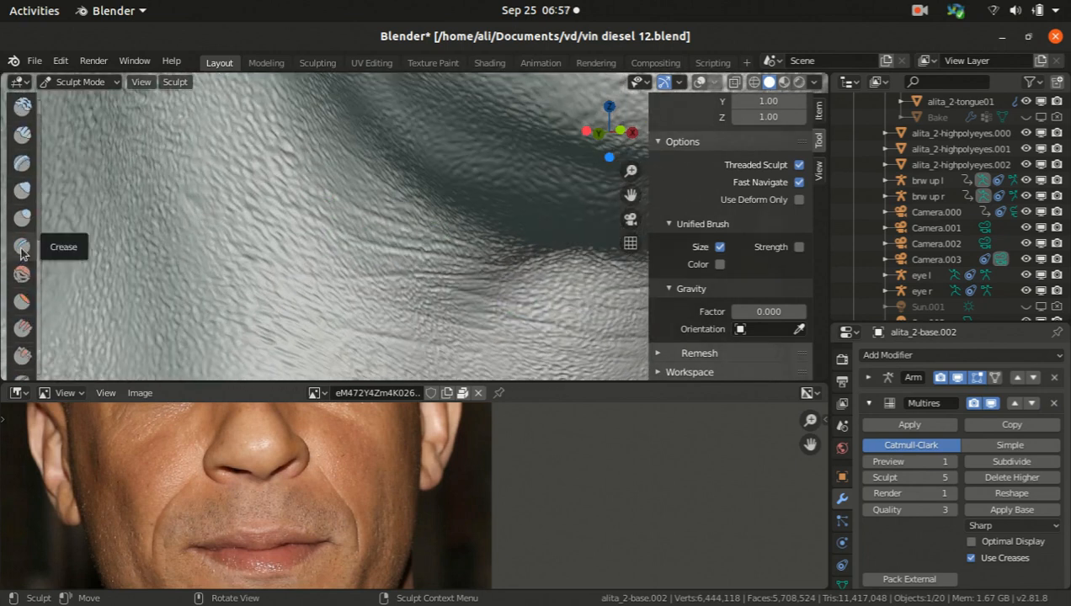
Select the Crease brush and set its strength to 0.650 and pinch to 0.520
{"action": "left_click", "coordinate": [21, 247]}
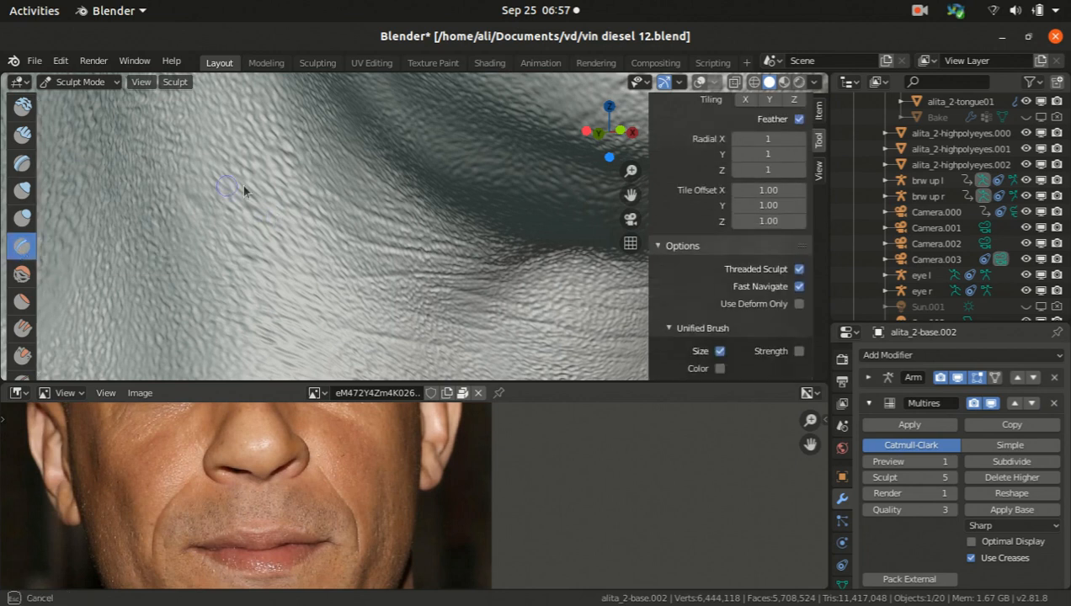
{"action": "left_click_drag", "start_coordinate": [317, 242], "coordinate": [209, 194]}
{"action": "right_click", "coordinate": [209, 194]}
{"action": "right_click", "coordinate": [210, 194]}
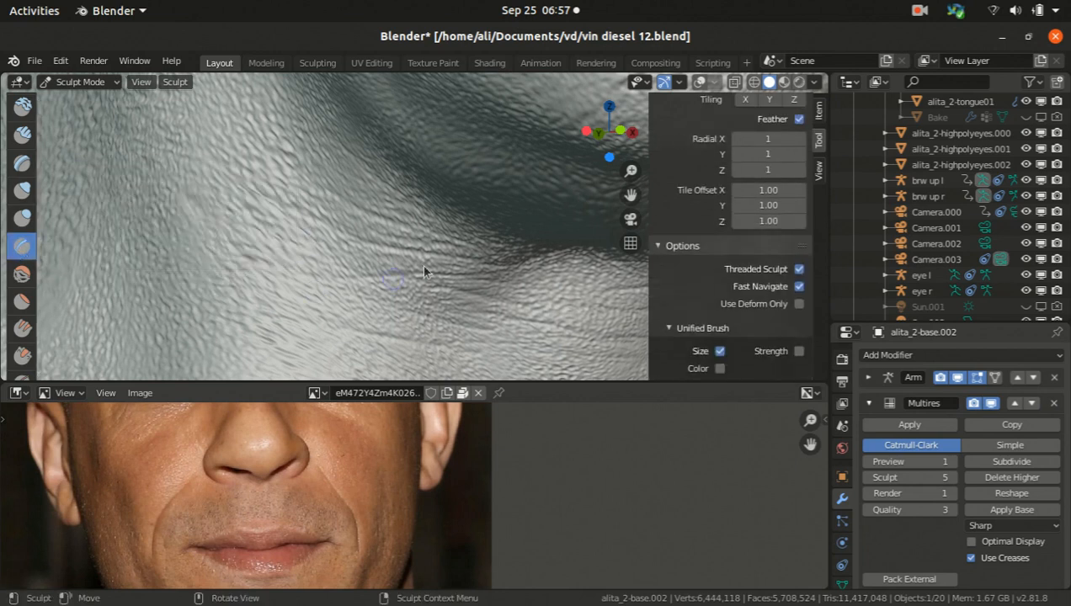
{"action": "right_click", "coordinate": [211, 216]}
{"action": "left_click_drag", "start_coordinate": [172, 234], "coordinate": [234, 236]}
{"action": "left_click_drag", "start_coordinate": [251, 275], "coordinate": [288, 276]}
Draw trial creases on the side of the neck and undo them
{"action": "left_click_drag", "start_coordinate": [164, 204], "coordinate": [224, 241]}
{"action": "left_click_drag", "start_coordinate": [310, 289], "coordinate": [311, 291]}
{"action": "mouse_move", "coordinate": [236, 216]}
{"action": "middle_mouse_down"}
{"action": "mouse_move", "coordinate": [251, 282]}
{"action": "mouse_move", "coordinate": [287, 291]}
{"action": "middle_mouse_up"}
{"action": "left_click", "coordinate": [93, 62]}
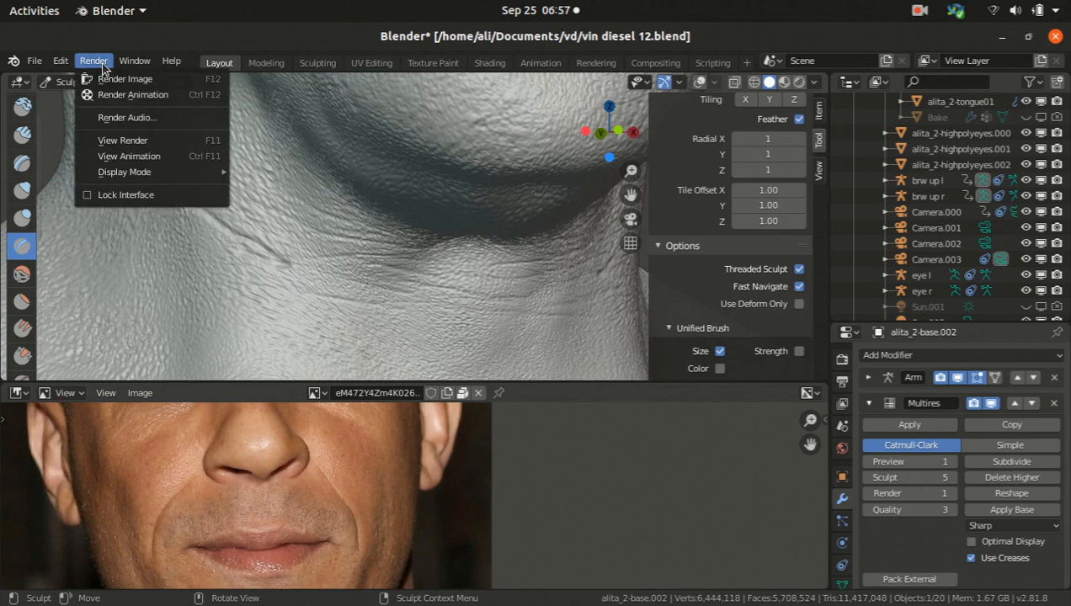
{"action": "left_click", "coordinate": [78, 75]}
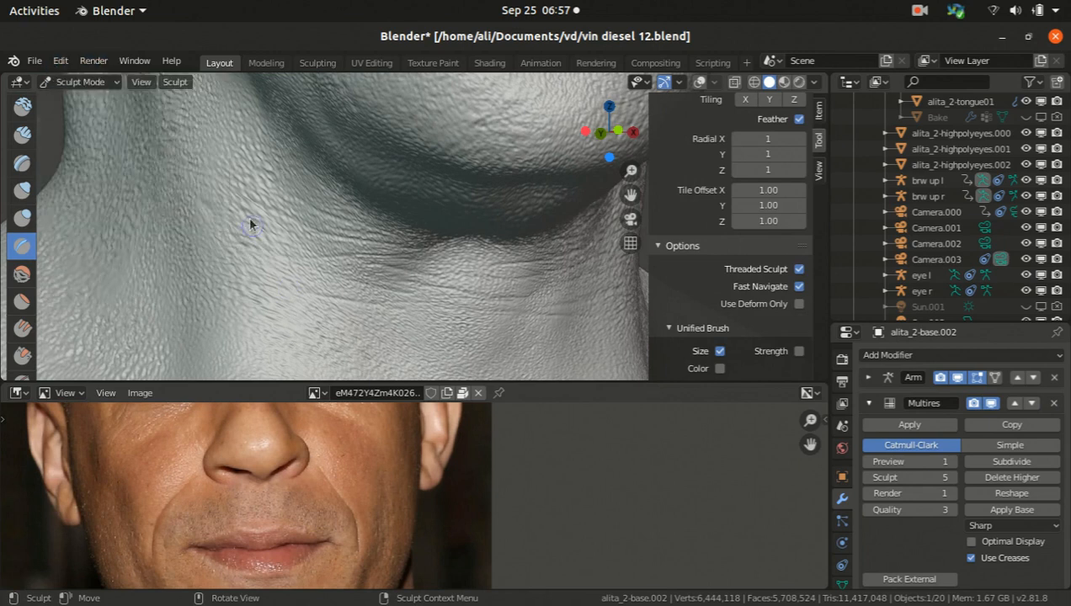
{"action": "left_click", "coordinate": [61, 62]}
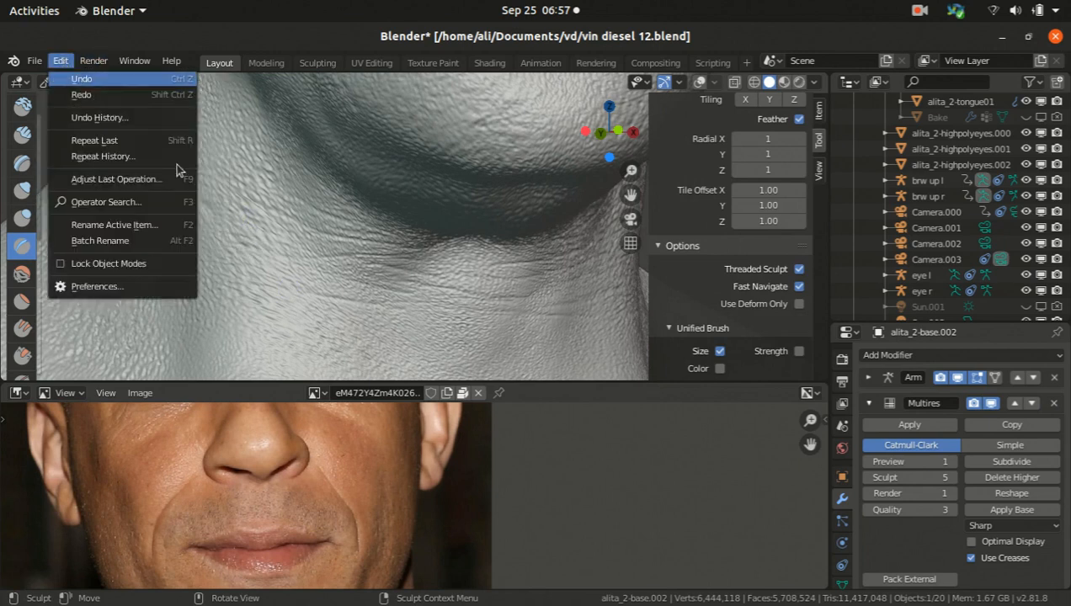
Reduce the Crease brush radius and try several wrinkle strokes across the front of the neck
{"action": "right_click", "coordinate": [246, 223]}
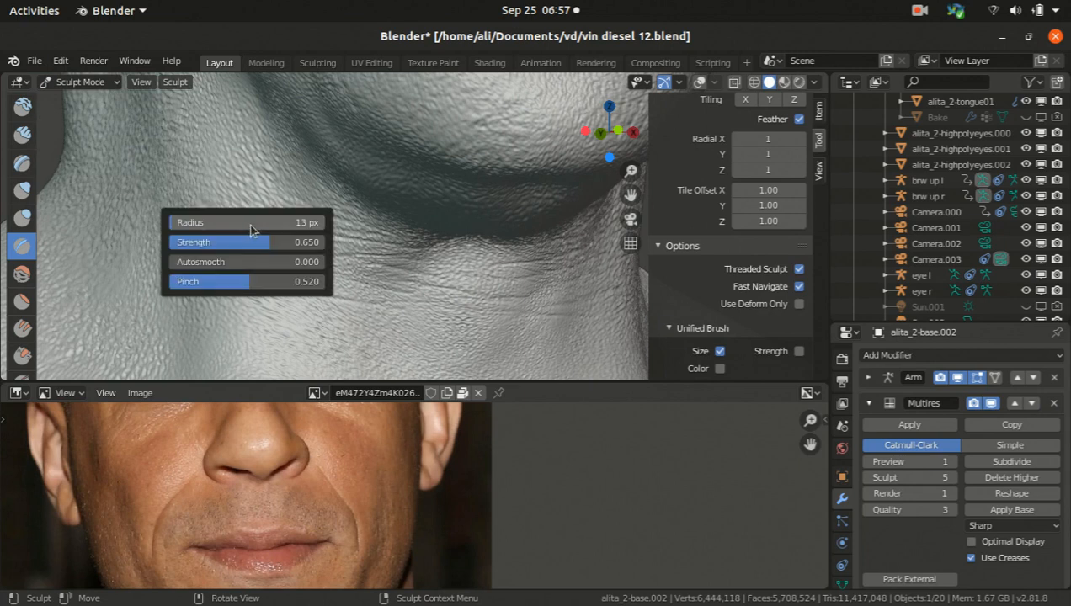
{"action": "left_click_drag", "start_coordinate": [247, 222], "coordinate": [218, 229]}
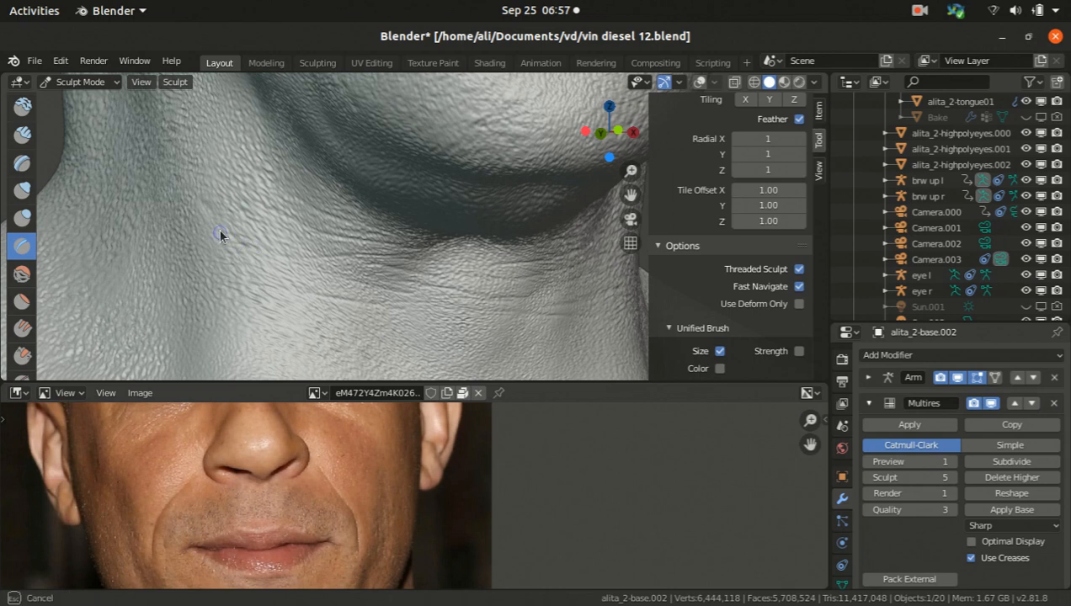
{"action": "left_click_drag", "start_coordinate": [328, 246], "coordinate": [329, 248]}
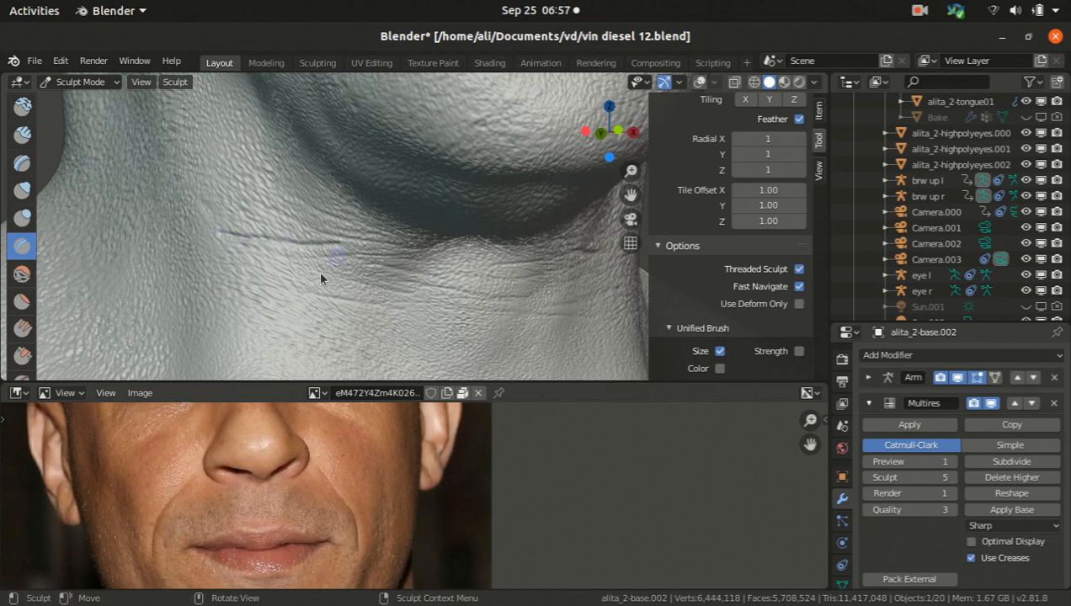
{"action": "middle_click_drag", "start_coordinate": [321, 271], "coordinate": [334, 281]}
{"action": "mouse_move", "coordinate": [381, 269]}
{"action": "left_mouse_down"}
{"action": "mouse_move", "coordinate": [510, 321]}
{"action": "mouse_move", "coordinate": [424, 338]}
{"action": "left_mouse_up"}
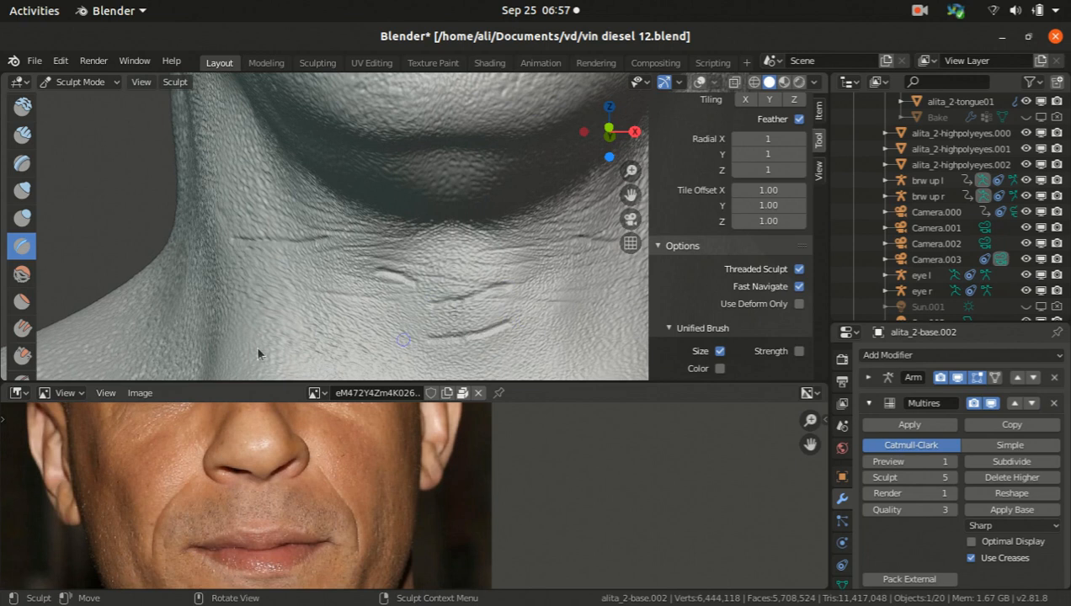
Undo the trial wrinkle strokes across the front of the neck one after another
{"action": "left_click", "coordinate": [62, 60]}
{"action": "left_click", "coordinate": [88, 81]}
{"action": "left_click", "coordinate": [61, 60]}
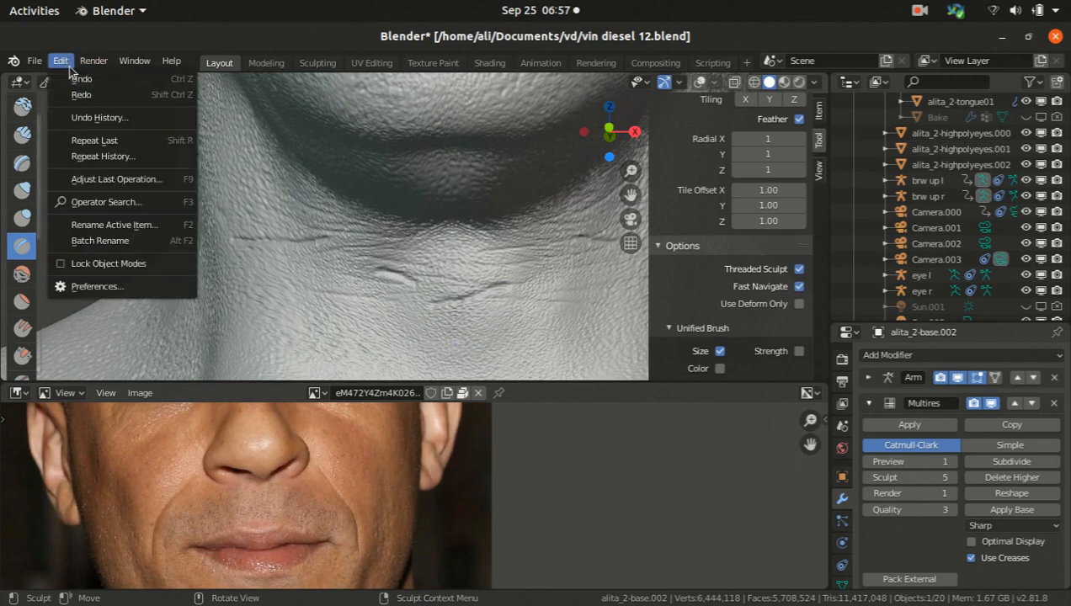
{"action": "left_click", "coordinate": [75, 79]}
{"action": "left_click", "coordinate": [61, 60]}
{"action": "left_click", "coordinate": [76, 79]}
{"action": "left_click", "coordinate": [61, 61]}
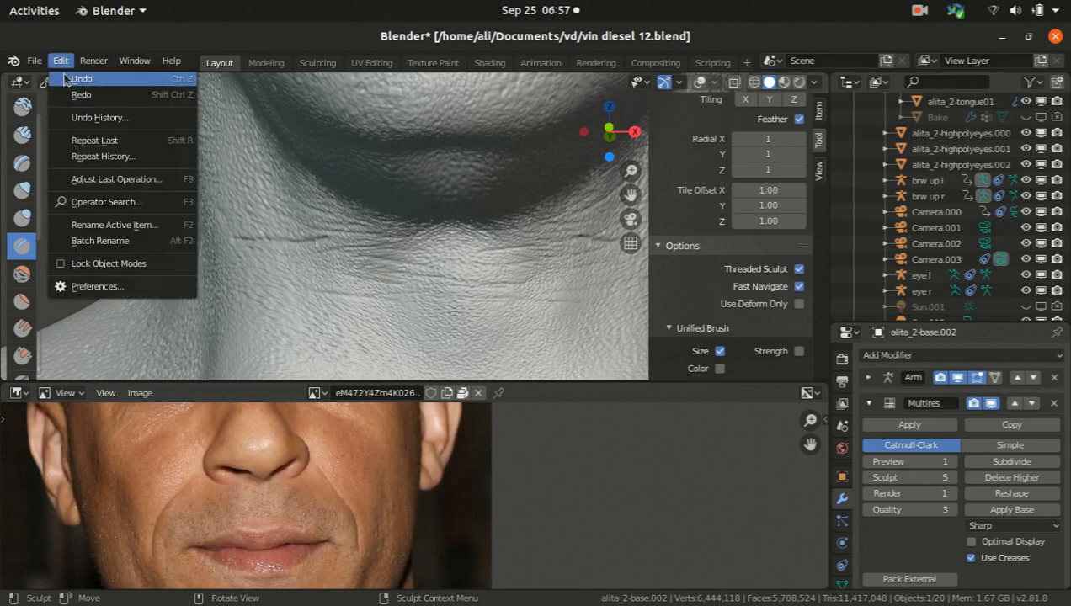
{"action": "left_click", "coordinate": [81, 78]}
Set the Crease brush radius to 5 px and strength to 0.345, testing strokes on the neck between adjustments
{"action": "scroll", "coordinate": [375, 266], "scroll_direction": "up", "scroll_amount": 2}
{"action": "scroll", "coordinate": [376, 266], "scroll_direction": "up", "scroll_amount": 1}
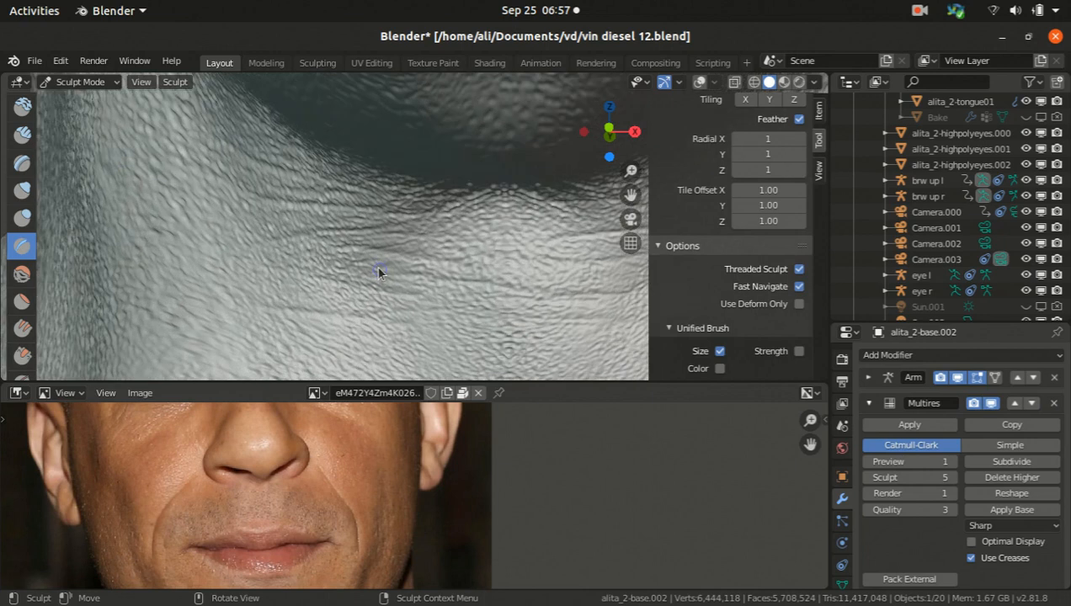
{"action": "right_click", "coordinate": [310, 255]}
{"action": "mouse_move", "coordinate": [316, 274]}
{"action": "left_mouse_down"}
{"action": "mouse_move", "coordinate": [273, 274]}
{"action": "mouse_move", "coordinate": [246, 254]}
{"action": "left_mouse_up"}
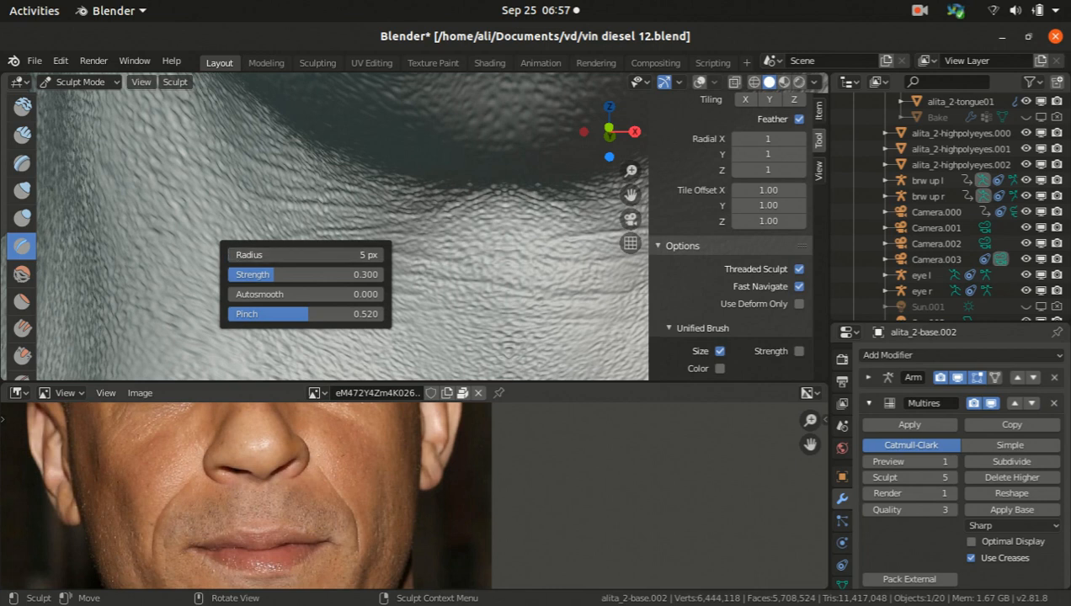
{"action": "mouse_move", "coordinate": [324, 299]}
{"action": "left_mouse_down"}
{"action": "mouse_move", "coordinate": [354, 295]}
{"action": "mouse_move", "coordinate": [288, 288]}
{"action": "left_mouse_up"}
{"action": "right_click", "coordinate": [288, 288]}
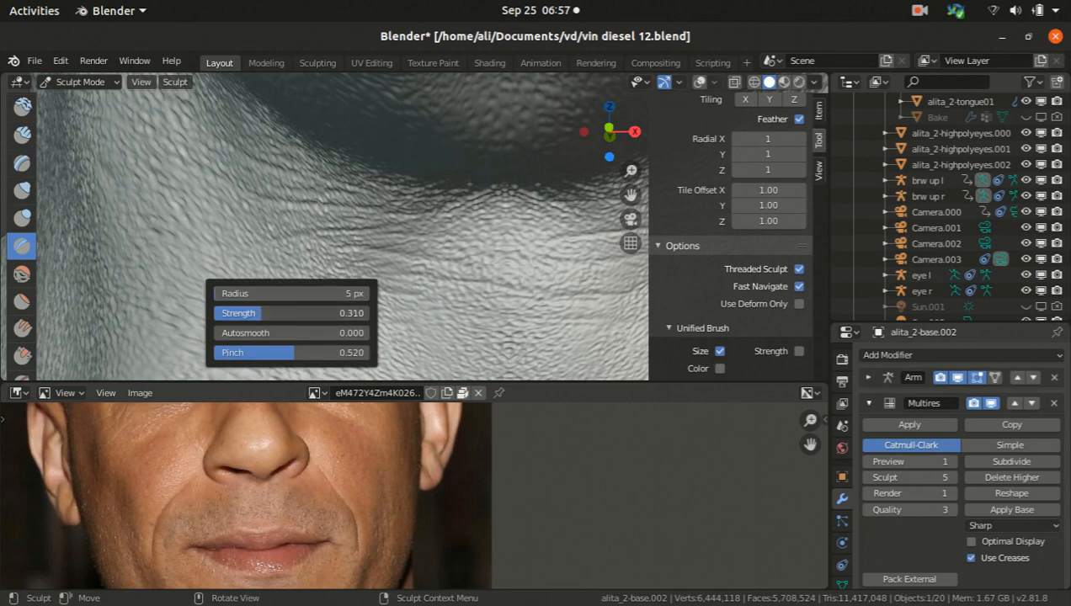
{"action": "left_click_drag", "start_coordinate": [256, 293], "coordinate": [352, 301]}
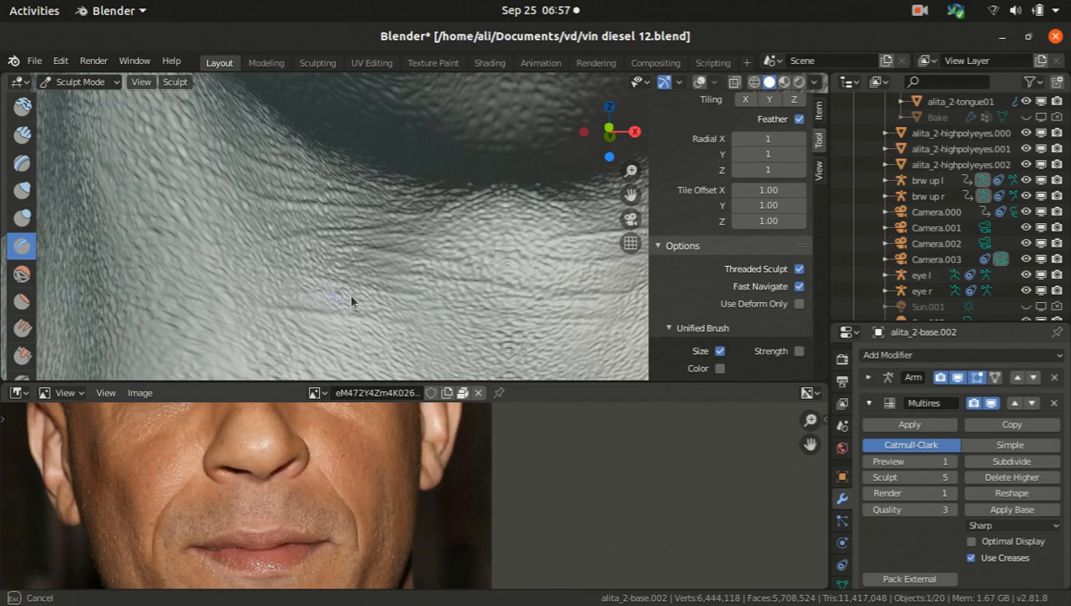
{"action": "left_click_drag", "start_coordinate": [260, 292], "coordinate": [261, 291]}
{"action": "right_click", "coordinate": [261, 291]}
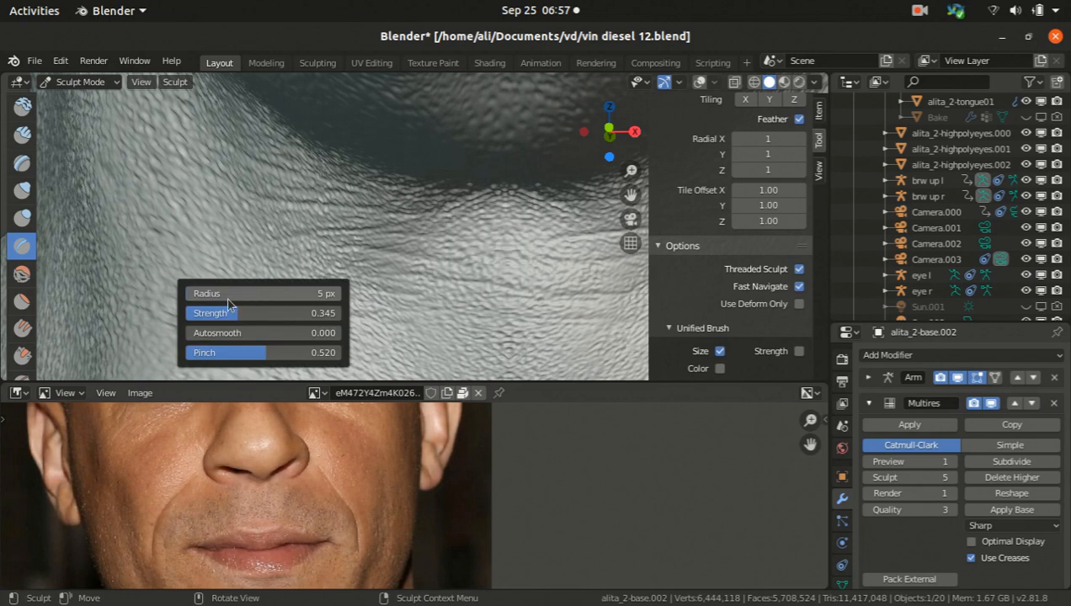
Draw fine wrinkle lines on the neck below the chin with the Crease brush
{"action": "left_click_drag", "start_coordinate": [318, 259], "coordinate": [329, 264]}
{"action": "left_click_drag", "start_coordinate": [214, 254], "coordinate": [211, 254]}
{"action": "mouse_move", "coordinate": [515, 329]}
{"action": "left_mouse_down"}
{"action": "mouse_move", "coordinate": [347, 316]}
{"action": "mouse_move", "coordinate": [461, 356]}
{"action": "mouse_move", "coordinate": [395, 374]}
{"action": "left_mouse_up"}
{"action": "left_click_drag", "start_coordinate": [502, 351], "coordinate": [341, 350]}
{"action": "left_click_drag", "start_coordinate": [409, 335], "coordinate": [294, 306]}
{"action": "scroll", "coordinate": [294, 305], "scroll_direction": "down", "scroll_amount": 3}
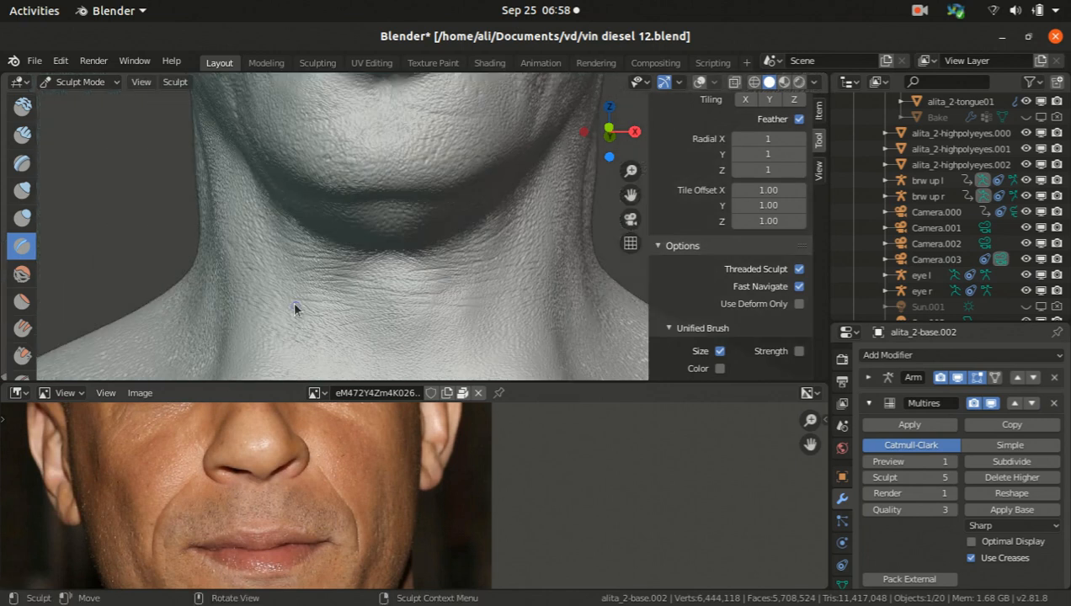
Undo the fine wrinkle strokes drawn on the neck below the chin
{"action": "left_click", "coordinate": [91, 61]}
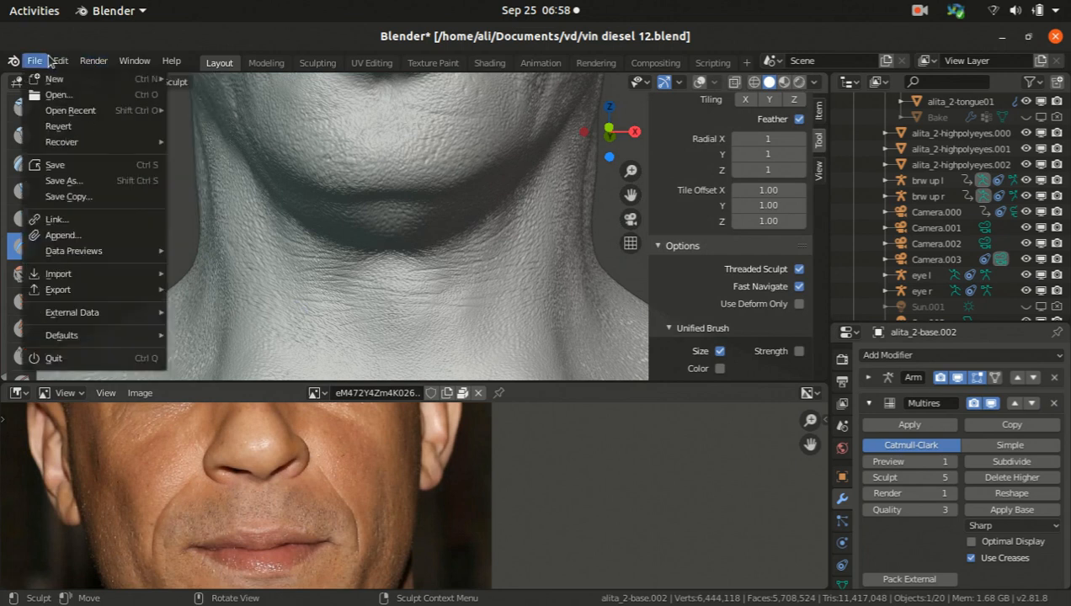
{"action": "left_click", "coordinate": [67, 59]}
{"action": "left_click", "coordinate": [67, 61]}
{"action": "left_click", "coordinate": [65, 62]}
{"action": "left_click", "coordinate": [66, 64]}
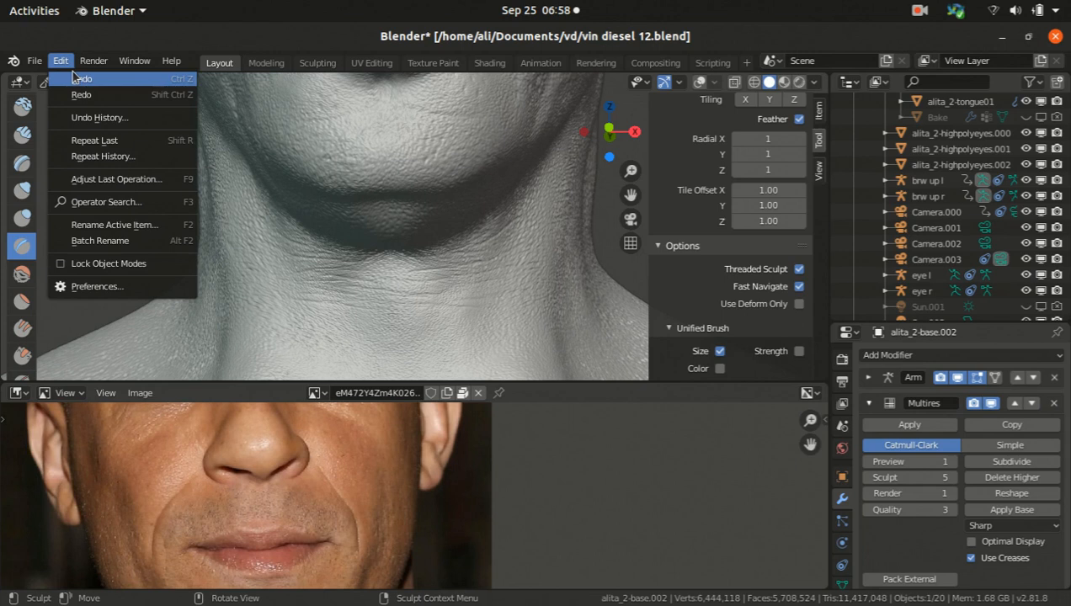
{"action": "left_click", "coordinate": [76, 78]}
{"action": "scroll", "coordinate": [346, 286], "scroll_direction": "up", "scroll_amount": 3}
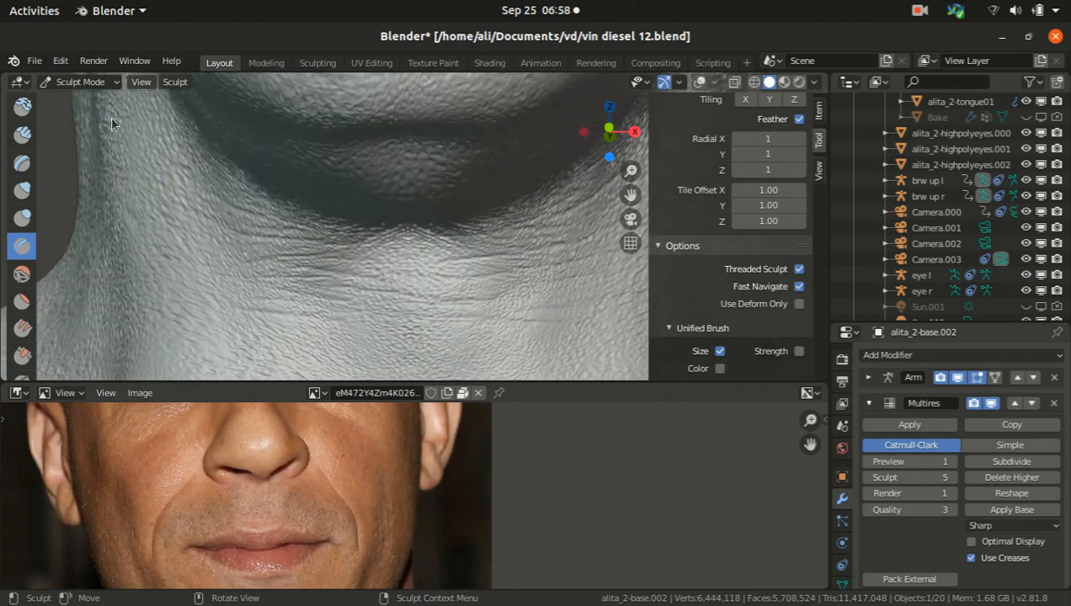
{"action": "left_click", "coordinate": [62, 63]}
{"action": "left_click", "coordinate": [75, 79]}
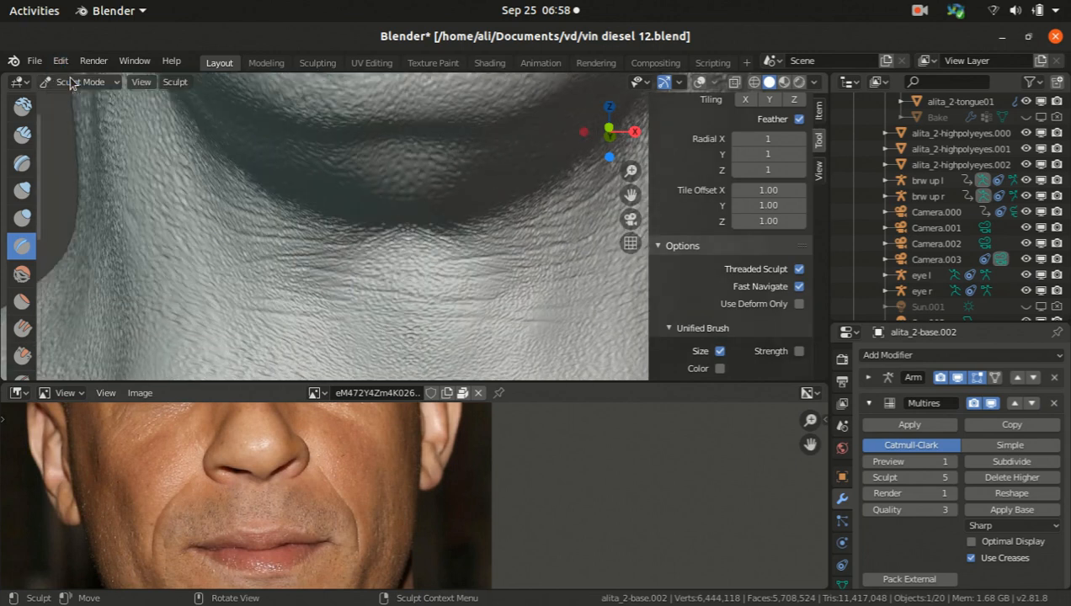
{"action": "left_click", "coordinate": [61, 60]}
{"action": "left_click", "coordinate": [74, 80]}
Inspect the cheek, smile fold and whole face of the sculpt from the side and front
{"action": "scroll", "coordinate": [318, 261], "scroll_direction": "down", "scroll_amount": 5}
{"action": "mouse_move", "coordinate": [287, 241]}
{"action": "middle_mouse_down"}
{"action": "mouse_move", "coordinate": [373, 166]}
{"action": "mouse_move", "coordinate": [408, 217]}
{"action": "mouse_move", "coordinate": [332, 131]}
{"action": "mouse_move", "coordinate": [360, 241]}
{"action": "mouse_move", "coordinate": [320, 200]}
{"action": "middle_mouse_up"}
{"action": "scroll", "coordinate": [333, 132], "scroll_direction": "up", "scroll_amount": 4}
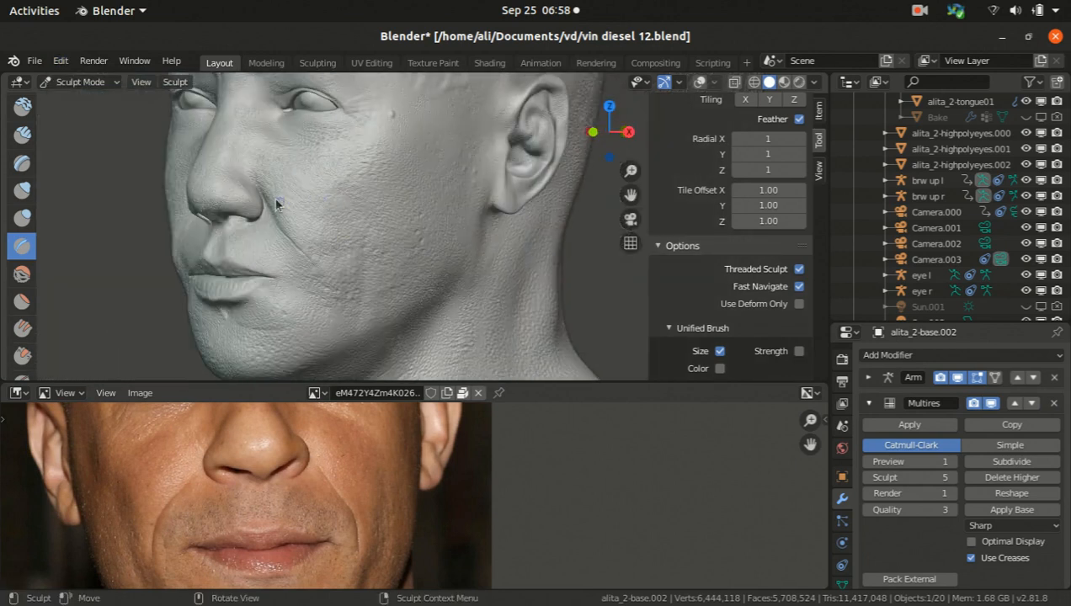
{"action": "mouse_move", "coordinate": [395, 224]}
{"action": "middle_mouse_down"}
{"action": "mouse_move", "coordinate": [342, 239]}
{"action": "mouse_move", "coordinate": [366, 283]}
{"action": "mouse_move", "coordinate": [397, 227]}
{"action": "mouse_move", "coordinate": [379, 192]}
{"action": "mouse_move", "coordinate": [354, 174]}
{"action": "mouse_move", "coordinate": [323, 251]}
{"action": "mouse_move", "coordinate": [291, 203]}
{"action": "mouse_move", "coordinate": [365, 215]}
{"action": "mouse_move", "coordinate": [268, 190]}
{"action": "mouse_move", "coordinate": [270, 168]}
{"action": "mouse_move", "coordinate": [253, 173]}
{"action": "middle_mouse_up"}
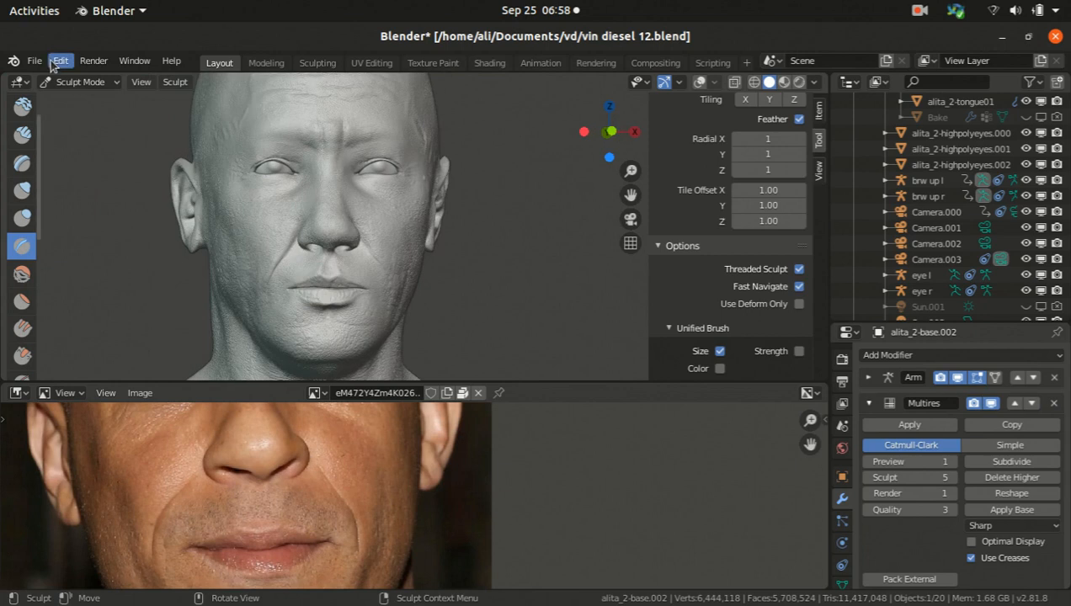
Assign the existing speckled skin texture Texture.001 to the Crease brush
{"action": "scroll", "coordinate": [727, 232], "scroll_direction": "up", "scroll_amount": 15}
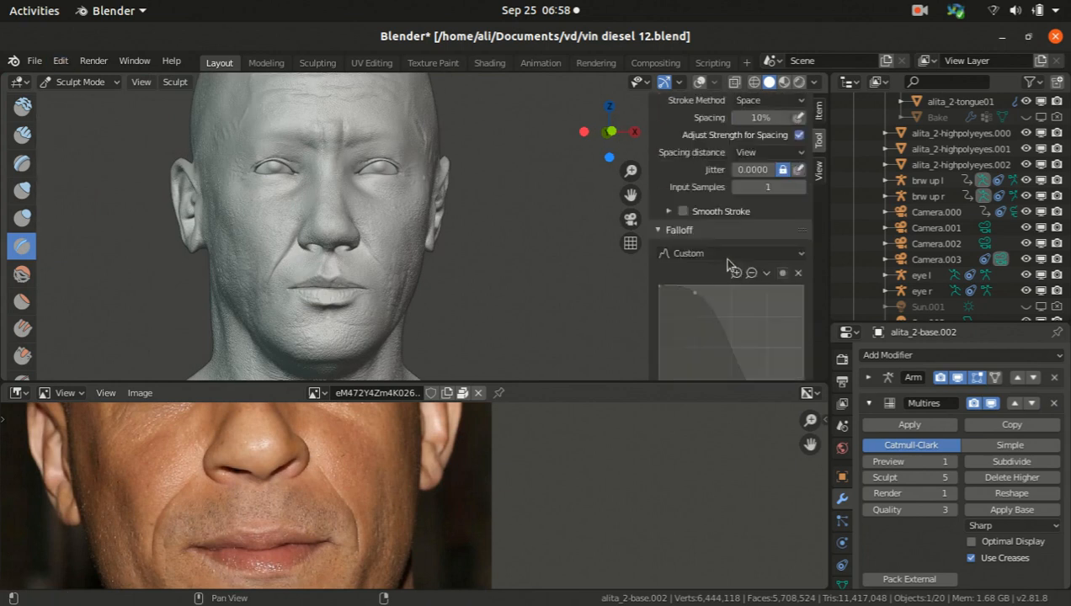
{"action": "scroll", "coordinate": [697, 288], "scroll_direction": "up", "scroll_amount": 12}
{"action": "scroll", "coordinate": [683, 312], "scroll_direction": "down", "scroll_amount": 8}
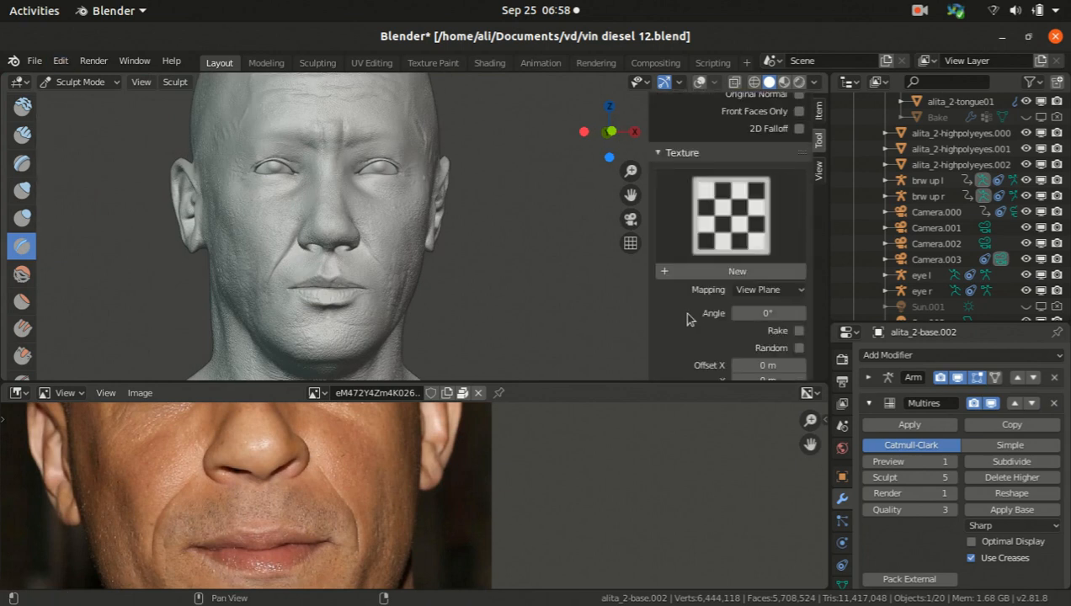
{"action": "left_click", "coordinate": [705, 211]}
{"action": "left_click", "coordinate": [404, 316]}
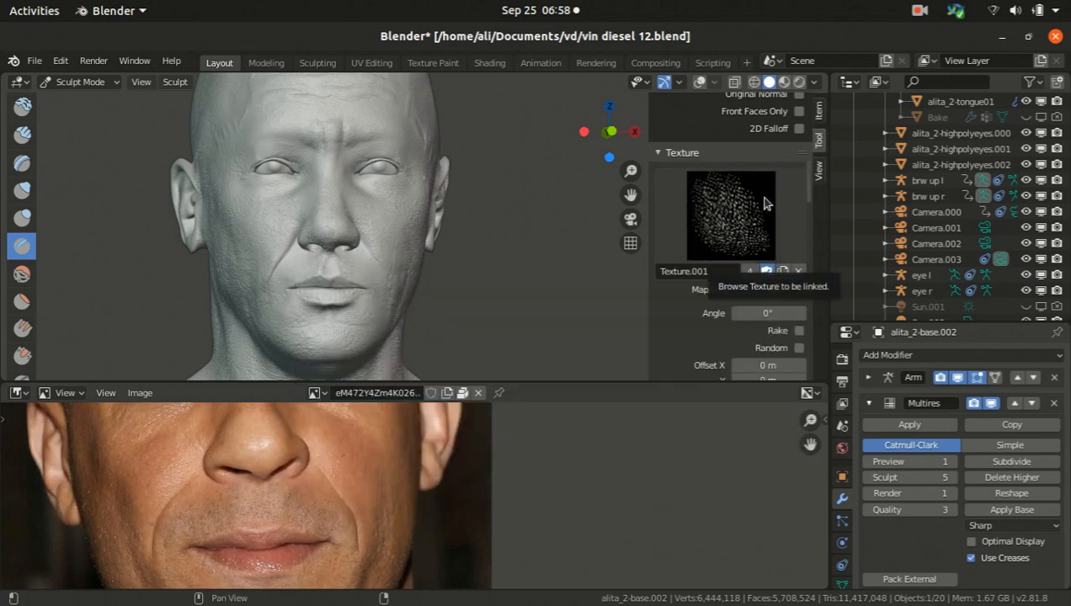
Review the brush texture choices along with its offset, size and stroke settings
{"action": "left_click", "coordinate": [733, 222]}
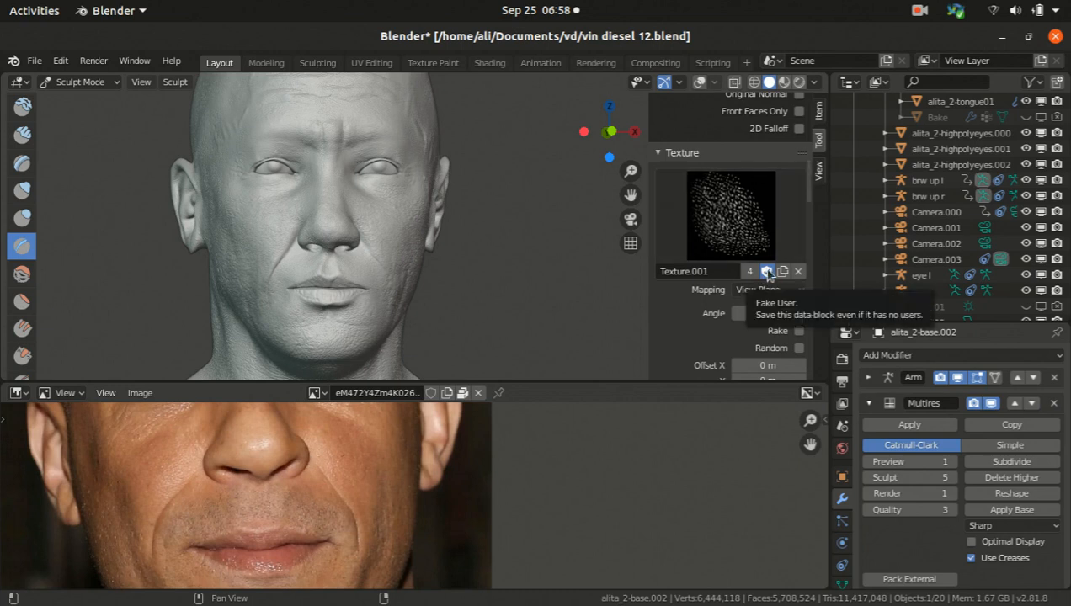
{"action": "left_click", "coordinate": [735, 200]}
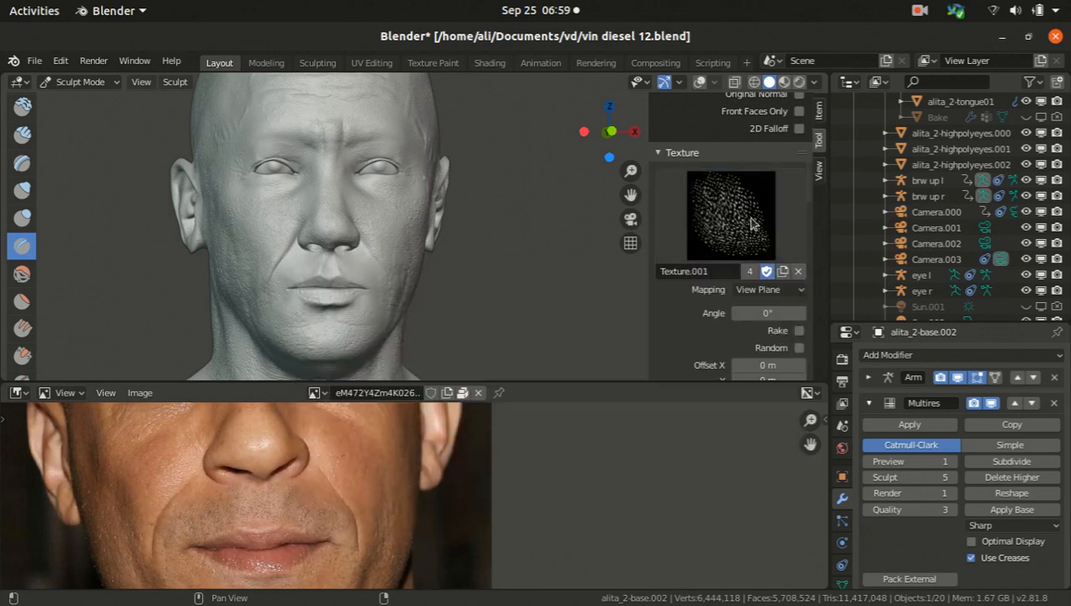
{"action": "scroll", "coordinate": [743, 339], "scroll_direction": "down", "scroll_amount": 5}
{"action": "scroll", "coordinate": [744, 340], "scroll_direction": "down", "scroll_amount": 4}
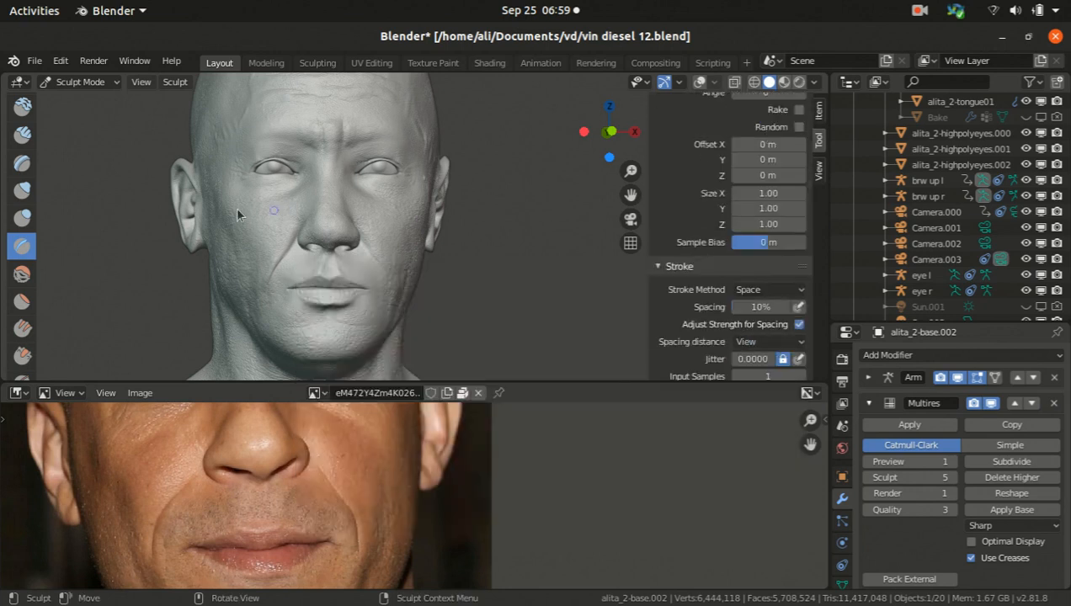
Examine the skin texture and fine wrinkles around the temple, eye and side of the face
{"action": "key", "text": "KP_3"}
{"action": "mouse_move", "coordinate": [195, 210]}
{"action": "middle_mouse_down"}
{"action": "mouse_move", "coordinate": [174, 196]}
{"action": "mouse_move", "coordinate": [327, 115]}
{"action": "mouse_move", "coordinate": [329, 243]}
{"action": "mouse_move", "coordinate": [297, 202]}
{"action": "mouse_move", "coordinate": [336, 262]}
{"action": "mouse_move", "coordinate": [295, 264]}
{"action": "mouse_move", "coordinate": [356, 256]}
{"action": "mouse_move", "coordinate": [260, 138]}
{"action": "middle_mouse_up"}
{"action": "scroll", "coordinate": [278, 139], "scroll_direction": "up", "scroll_amount": 6}
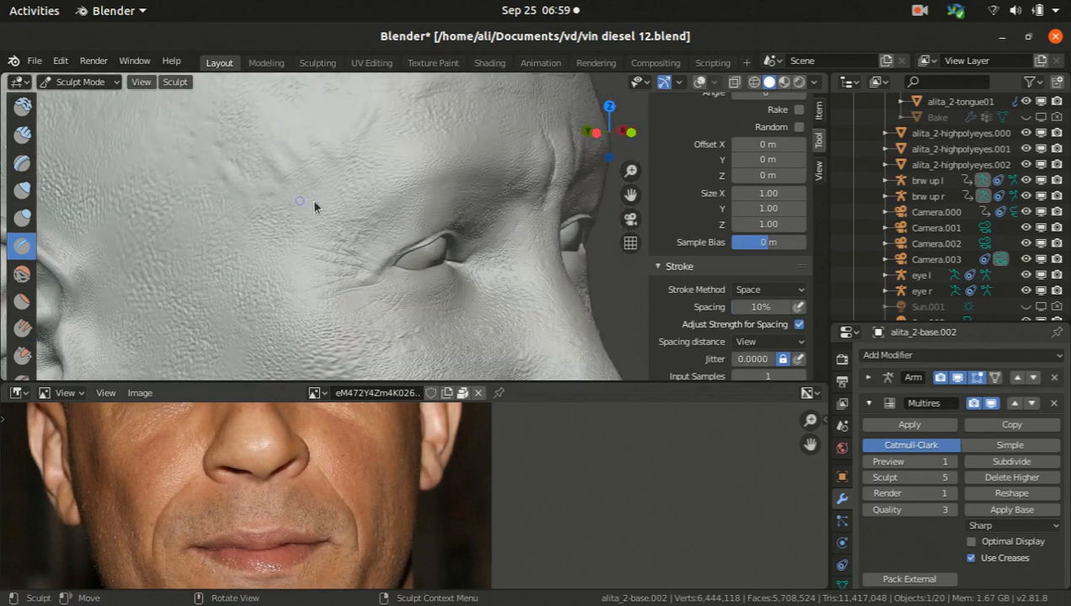
{"action": "scroll", "coordinate": [298, 114], "scroll_direction": "down", "scroll_amount": 5}
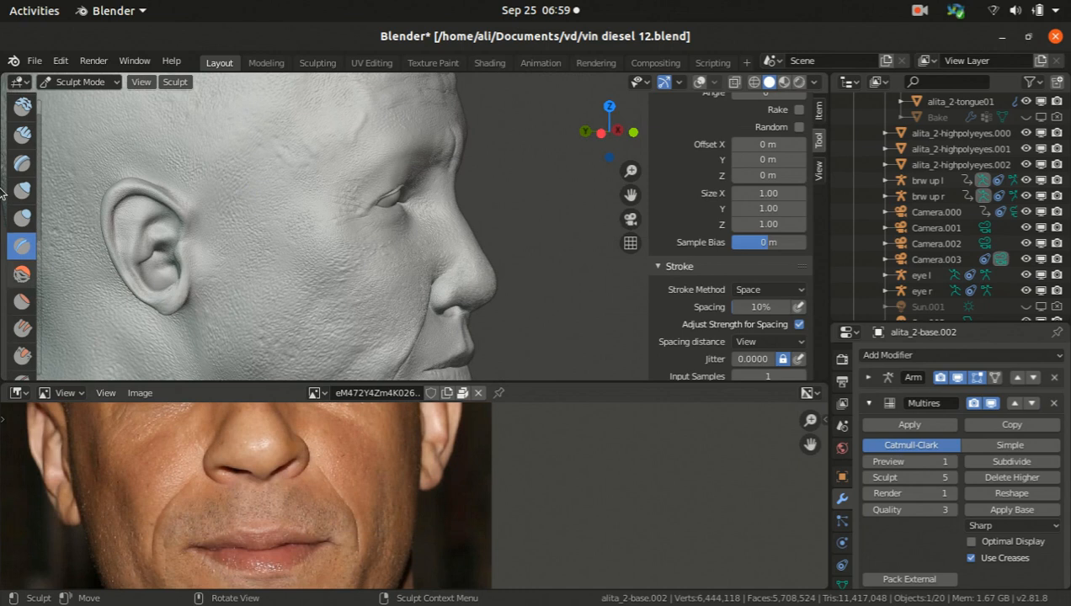
Go through the sculpting brushes, including Draw and Inflate, to review the available tools and their settings
{"action": "left_click", "coordinate": [21, 112]}
{"action": "scroll", "coordinate": [22, 118], "scroll_direction": "up", "scroll_amount": 1}
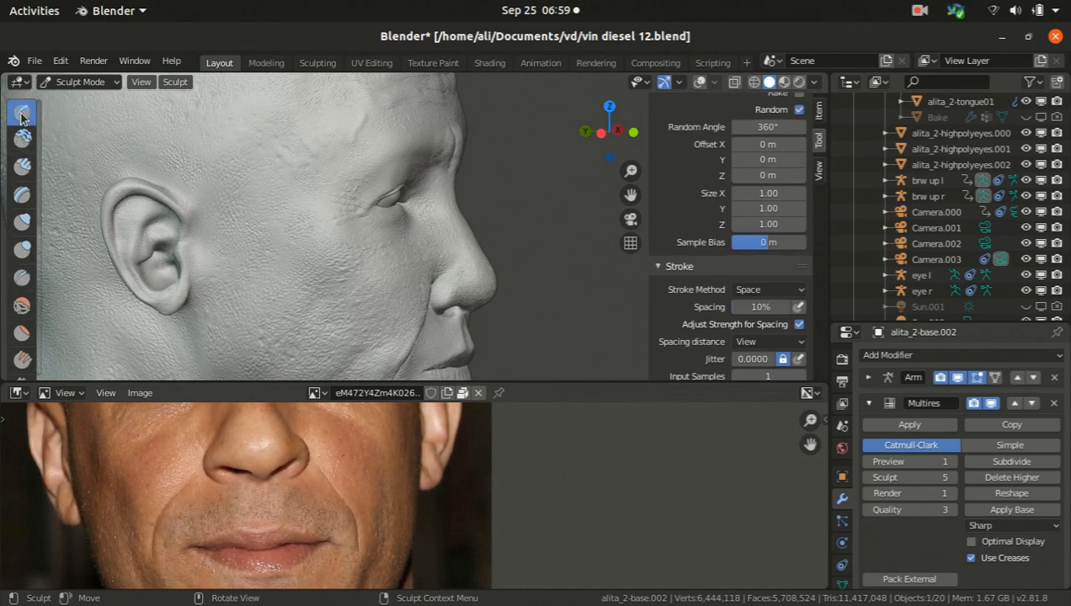
{"action": "left_click", "coordinate": [22, 221]}
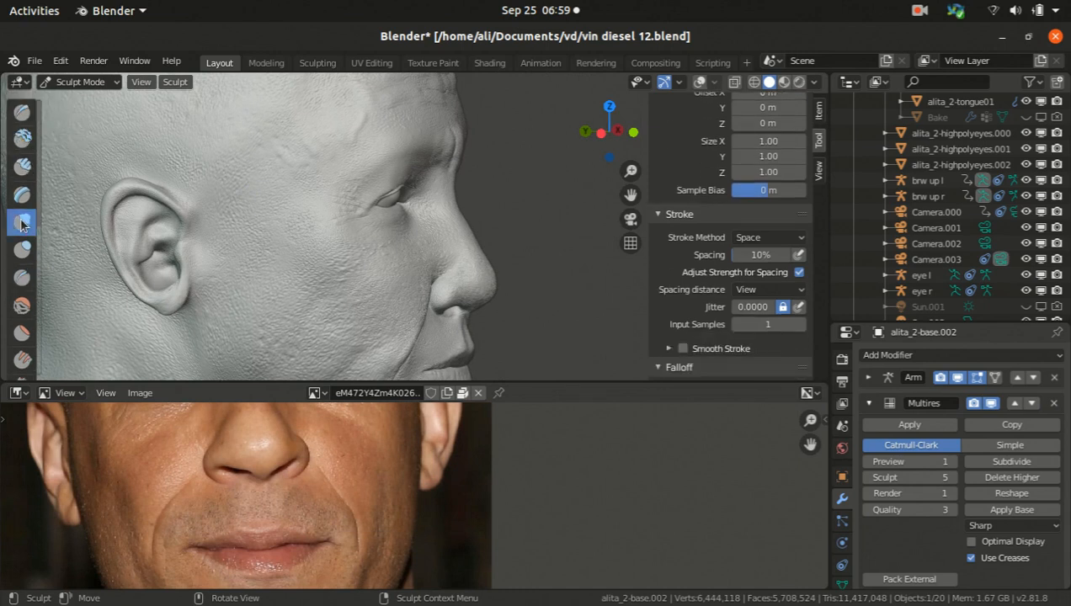
{"action": "scroll", "coordinate": [22, 223], "scroll_direction": "down", "scroll_amount": 3}
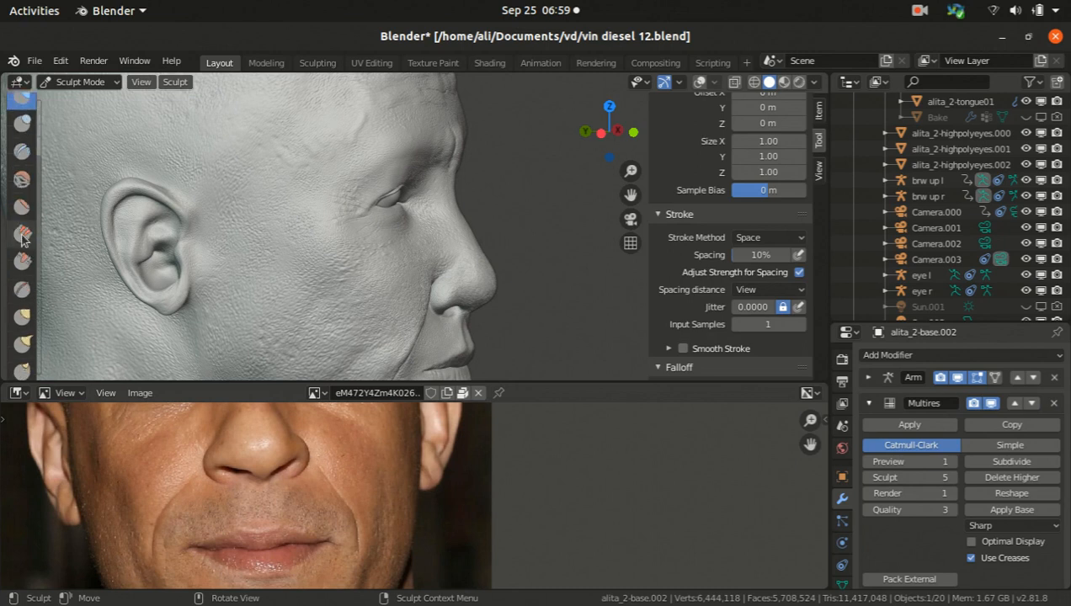
{"action": "left_click", "coordinate": [21, 181]}
{"action": "left_click", "coordinate": [21, 348]}
{"action": "scroll", "coordinate": [23, 345], "scroll_direction": "down", "scroll_amount": 2}
{"action": "scroll", "coordinate": [23, 345], "scroll_direction": "up", "scroll_amount": 5}
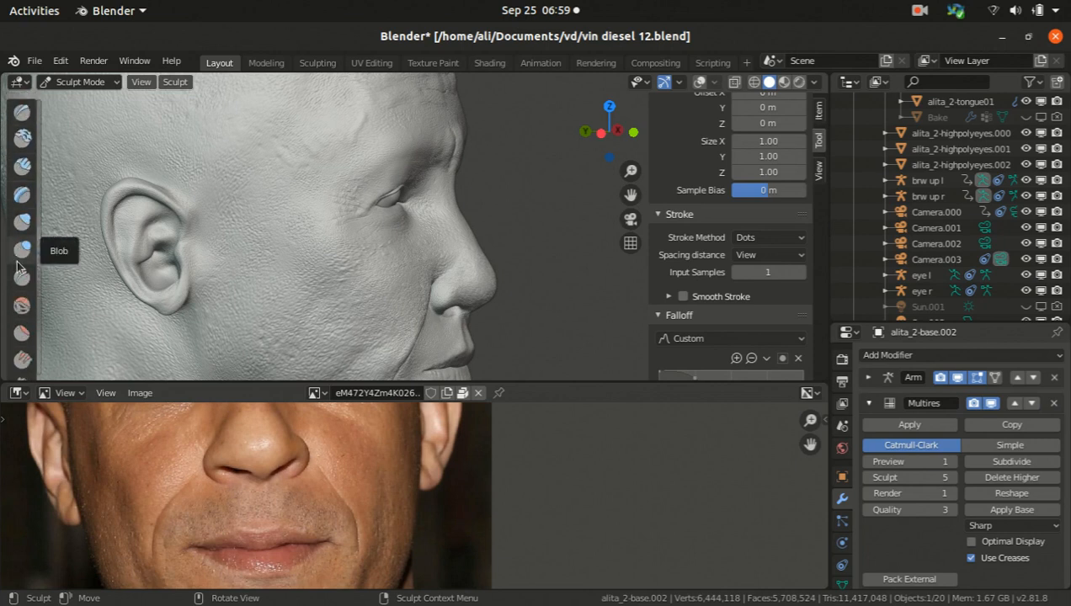
Examine the whole sculpted head from the front, both three-quarter views and the side profile
{"action": "middle_click_drag", "start_coordinate": [405, 253], "coordinate": [384, 267]}
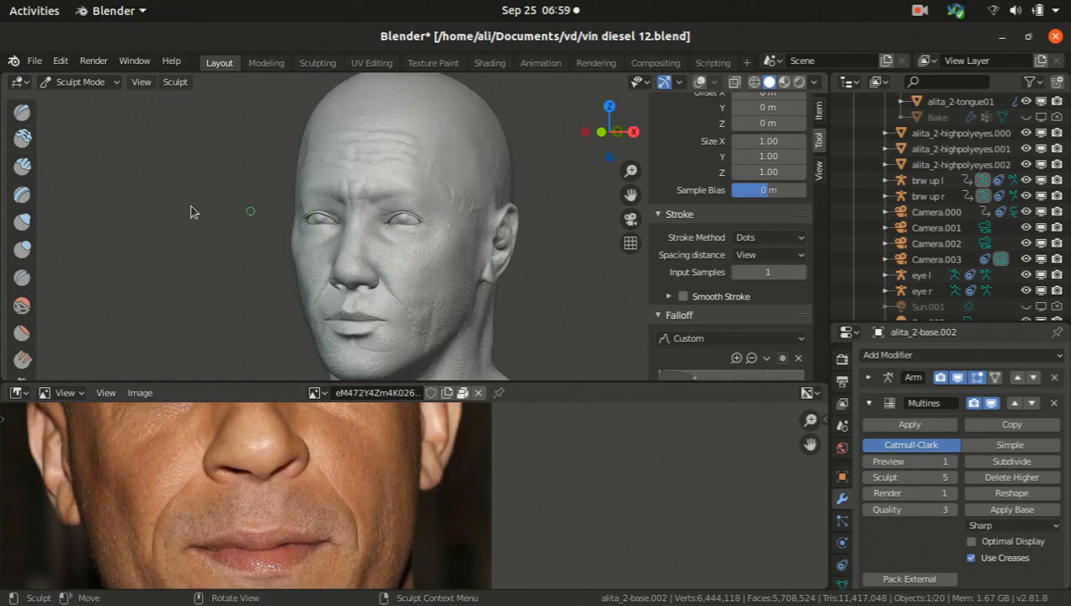
{"action": "middle_click_drag", "start_coordinate": [277, 254], "coordinate": [323, 261]}
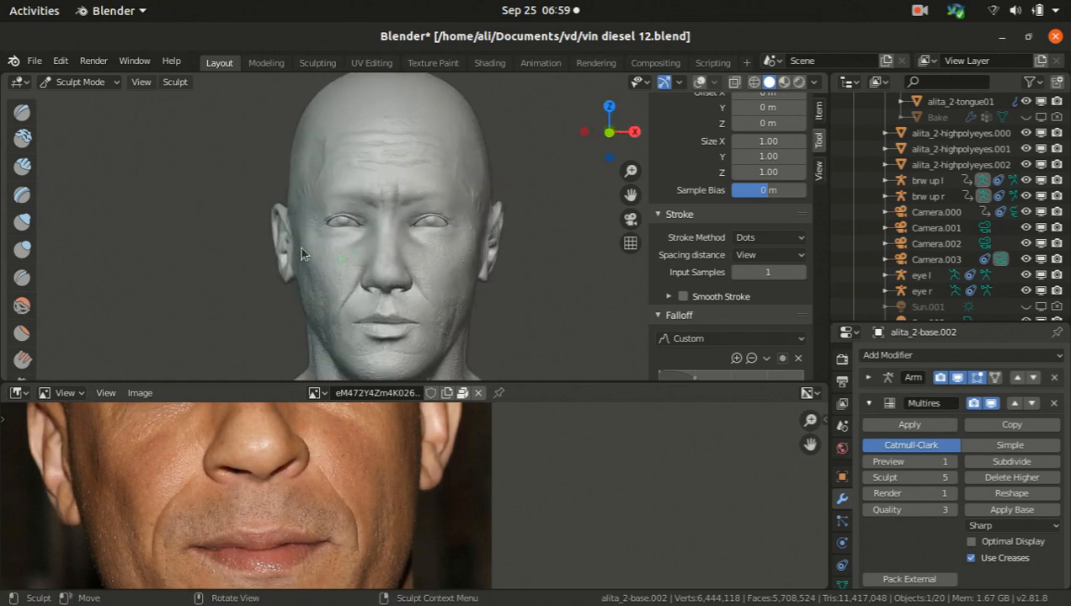
{"action": "middle_click_drag", "start_coordinate": [386, 290], "coordinate": [425, 362]}
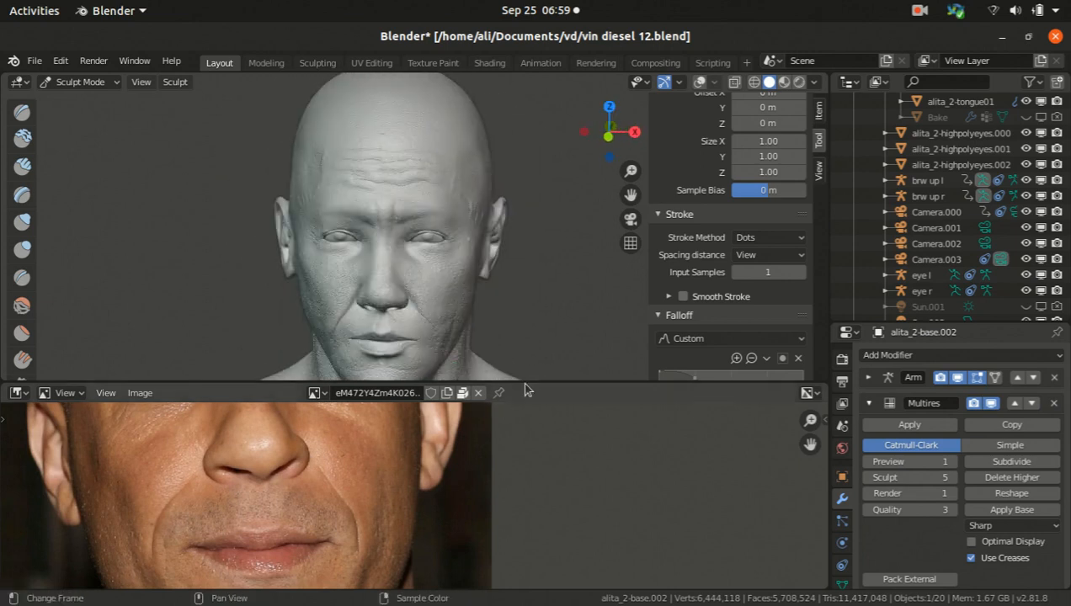
{"action": "middle_click_drag", "start_coordinate": [412, 295], "coordinate": [277, 296]}
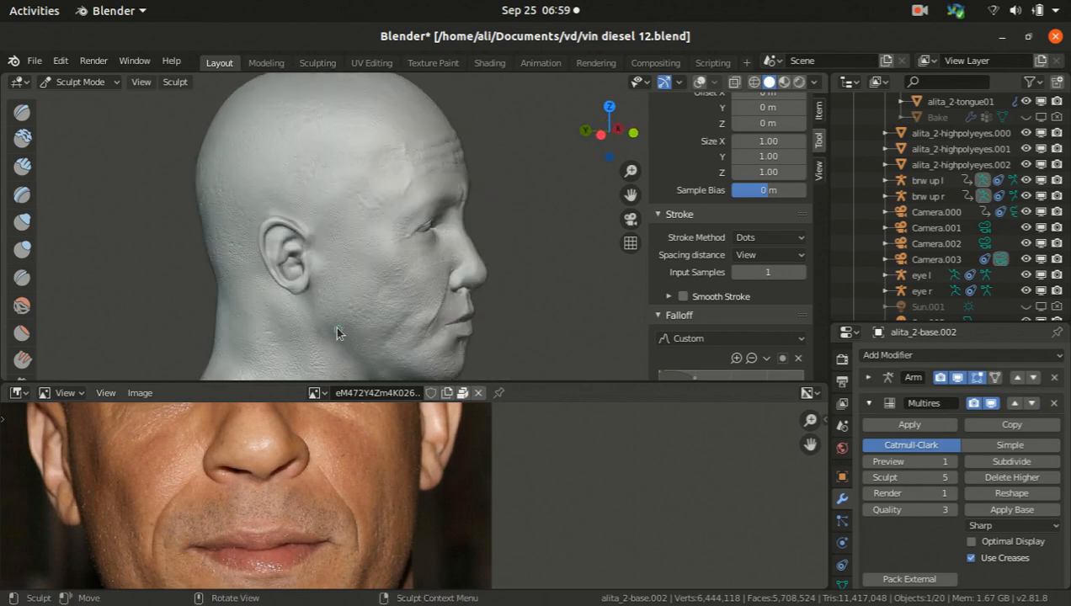
{"action": "middle_click_drag", "start_coordinate": [389, 336], "coordinate": [413, 344]}
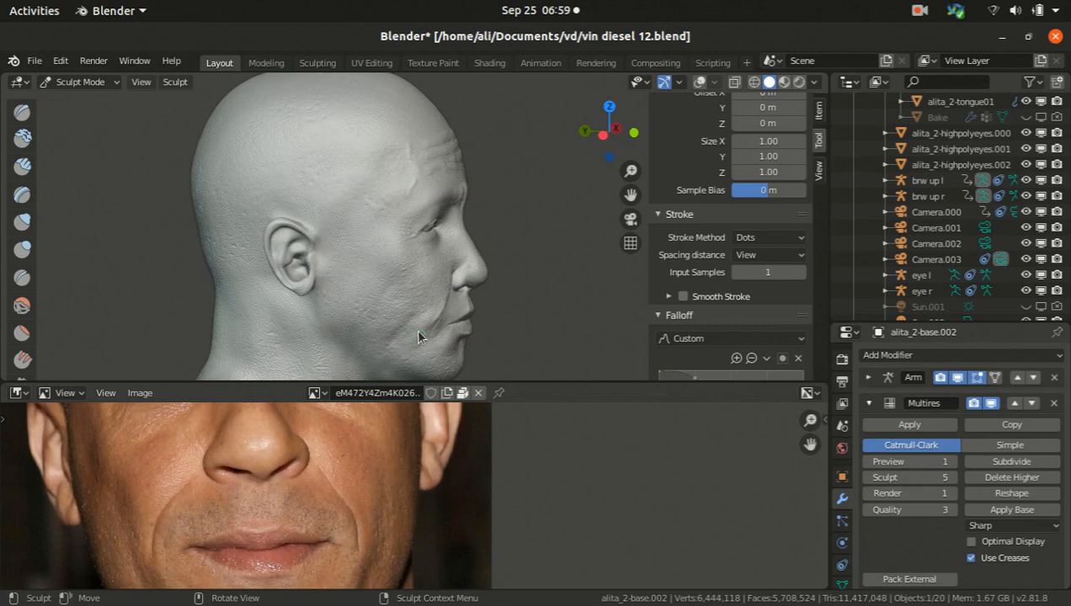
{"action": "middle_click_drag", "start_coordinate": [387, 268], "coordinate": [237, 291]}
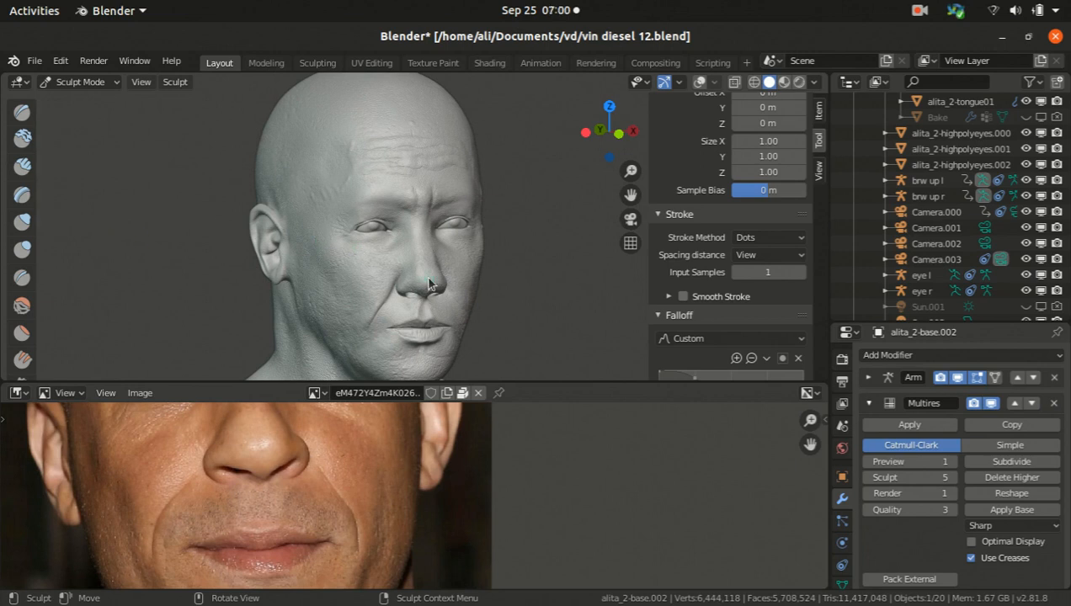
{"action": "middle_click_drag", "start_coordinate": [409, 266], "coordinate": [320, 274]}
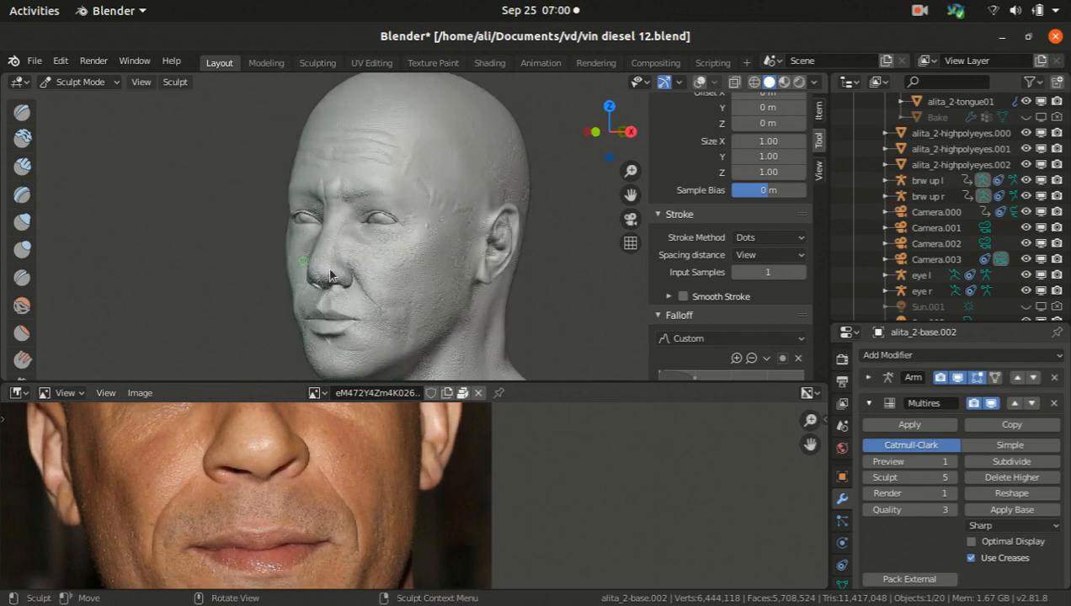
{"action": "key", "text": "KP_1"}
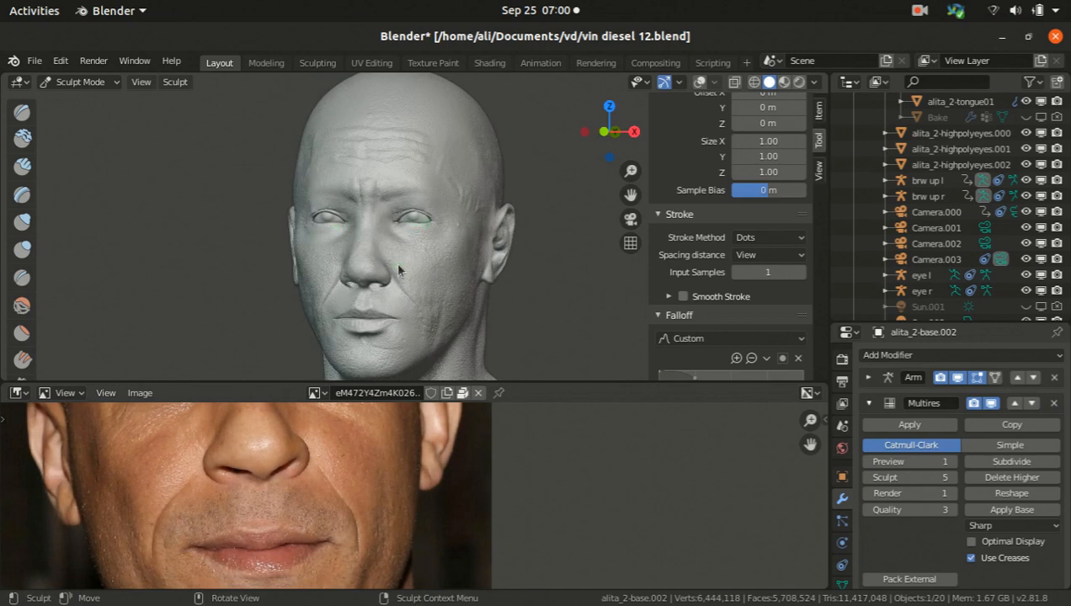
{"action": "middle_click_drag", "start_coordinate": [346, 294], "coordinate": [199, 175]}
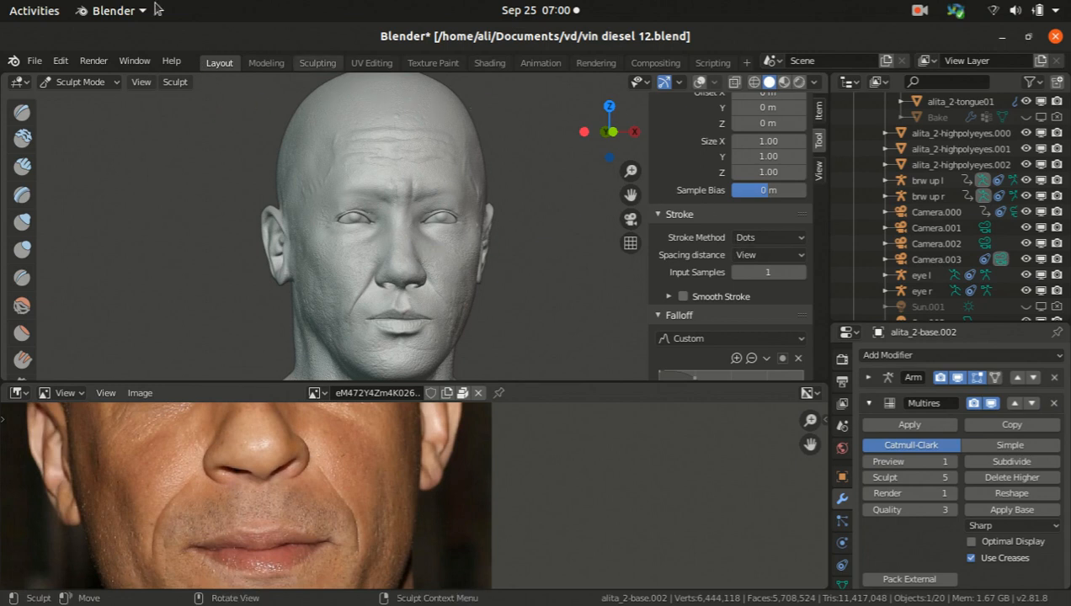
{"action": "mouse_move", "coordinate": [499, 164]}
{"action": "middle_mouse_down"}
{"action": "mouse_move", "coordinate": [403, 224]}
{"action": "mouse_move", "coordinate": [360, 226]}
{"action": "mouse_move", "coordinate": [446, 240]}
{"action": "mouse_move", "coordinate": [406, 235]}
{"action": "middle_mouse_up"}
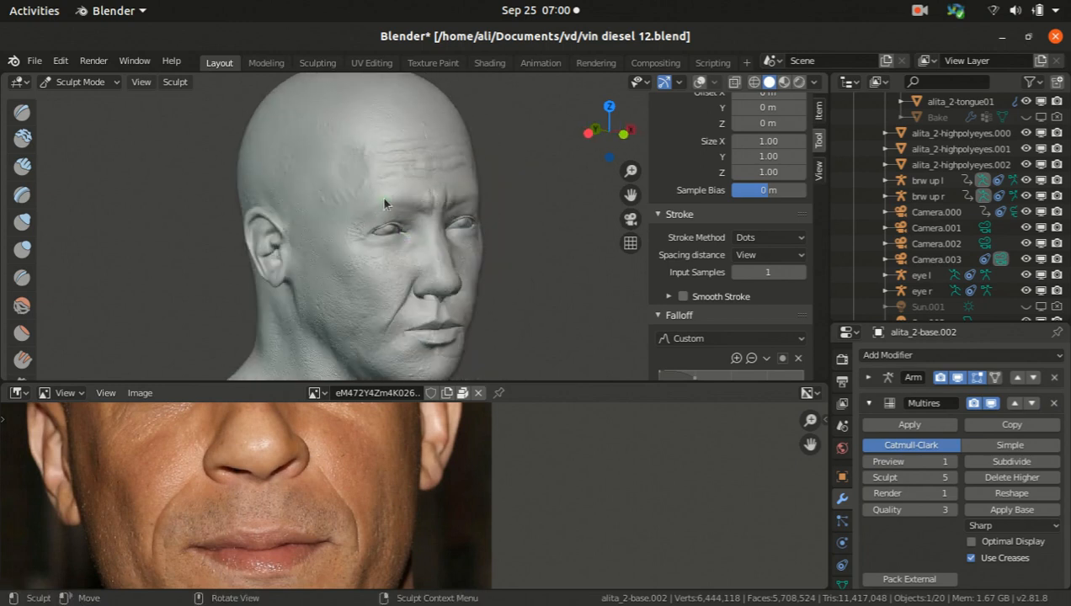
Examine the skin pores on the cheeks, nose, jaw and ear area up close from the front and sides
{"action": "middle_click_drag", "start_coordinate": [509, 295], "coordinate": [384, 269]}
{"action": "scroll", "coordinate": [409, 262], "scroll_direction": "up", "scroll_amount": 2}
{"action": "mouse_move", "coordinate": [457, 267]}
{"action": "middle_mouse_down"}
{"action": "mouse_move", "coordinate": [399, 303]}
{"action": "mouse_move", "coordinate": [303, 214]}
{"action": "middle_mouse_up"}
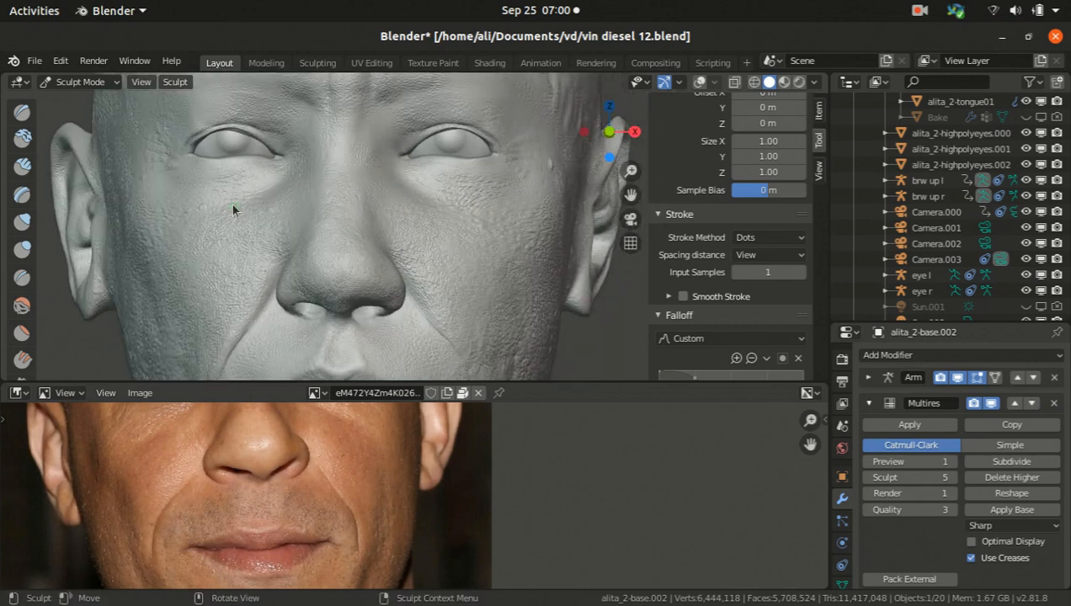
{"action": "mouse_move", "coordinate": [282, 188]}
{"action": "middle_mouse_down"}
{"action": "mouse_move", "coordinate": [371, 197]}
{"action": "mouse_move", "coordinate": [234, 220]}
{"action": "mouse_move", "coordinate": [313, 231]}
{"action": "middle_mouse_up"}
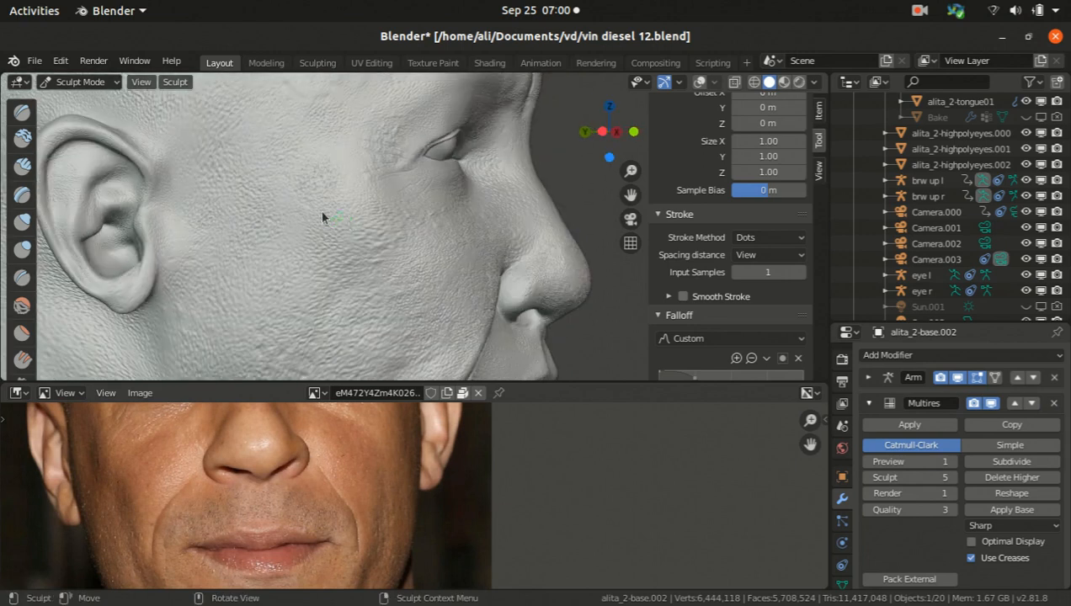
{"action": "scroll", "coordinate": [408, 191], "scroll_direction": "up", "scroll_amount": 8}
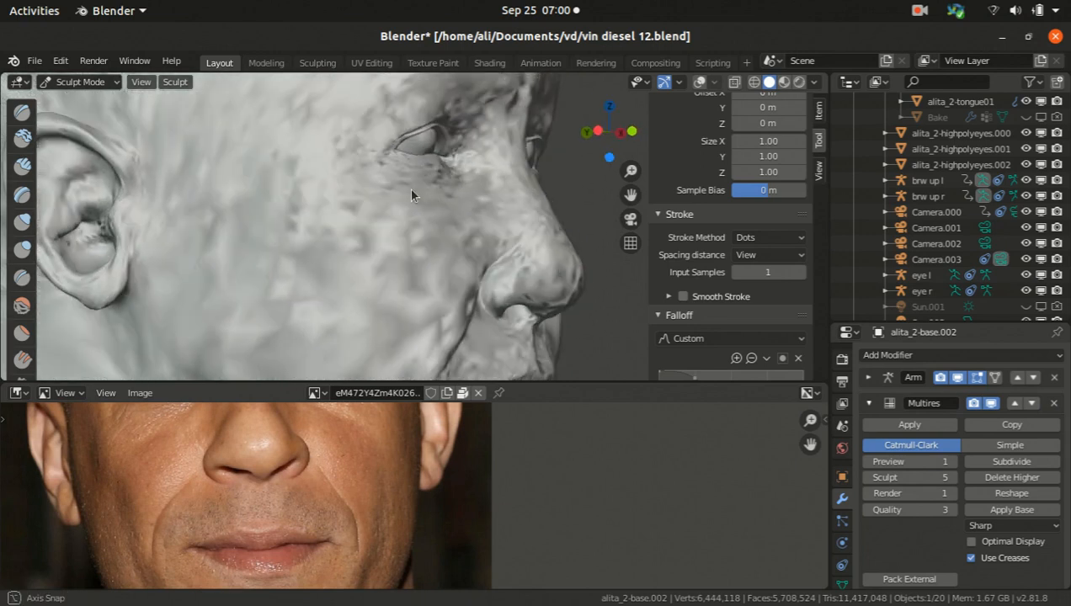
{"action": "scroll", "coordinate": [328, 215], "scroll_direction": "up", "scroll_amount": 3}
{"action": "mouse_move", "coordinate": [463, 192]}
{"action": "middle_mouse_down"}
{"action": "mouse_move", "coordinate": [459, 234]}
{"action": "mouse_move", "coordinate": [319, 229]}
{"action": "mouse_move", "coordinate": [483, 196]}
{"action": "mouse_move", "coordinate": [278, 253]}
{"action": "mouse_move", "coordinate": [374, 168]}
{"action": "mouse_move", "coordinate": [440, 243]}
{"action": "mouse_move", "coordinate": [357, 254]}
{"action": "mouse_move", "coordinate": [298, 236]}
{"action": "mouse_move", "coordinate": [332, 229]}
{"action": "mouse_move", "coordinate": [392, 179]}
{"action": "mouse_move", "coordinate": [401, 292]}
{"action": "mouse_move", "coordinate": [296, 255]}
{"action": "mouse_move", "coordinate": [459, 234]}
{"action": "mouse_move", "coordinate": [313, 263]}
{"action": "mouse_move", "coordinate": [292, 188]}
{"action": "mouse_move", "coordinate": [241, 286]}
{"action": "mouse_move", "coordinate": [303, 205]}
{"action": "mouse_move", "coordinate": [335, 277]}
{"action": "mouse_move", "coordinate": [229, 220]}
{"action": "mouse_move", "coordinate": [356, 296]}
{"action": "mouse_move", "coordinate": [345, 286]}
{"action": "middle_mouse_up"}
{"action": "middle_click_drag", "start_coordinate": [256, 202], "coordinate": [323, 202]}
{"action": "mouse_move", "coordinate": [457, 231]}
{"action": "middle_mouse_down"}
{"action": "mouse_move", "coordinate": [434, 242]}
{"action": "mouse_move", "coordinate": [459, 290]}
{"action": "mouse_move", "coordinate": [389, 244]}
{"action": "mouse_move", "coordinate": [461, 252]}
{"action": "mouse_move", "coordinate": [381, 276]}
{"action": "mouse_move", "coordinate": [337, 241]}
{"action": "middle_mouse_up"}
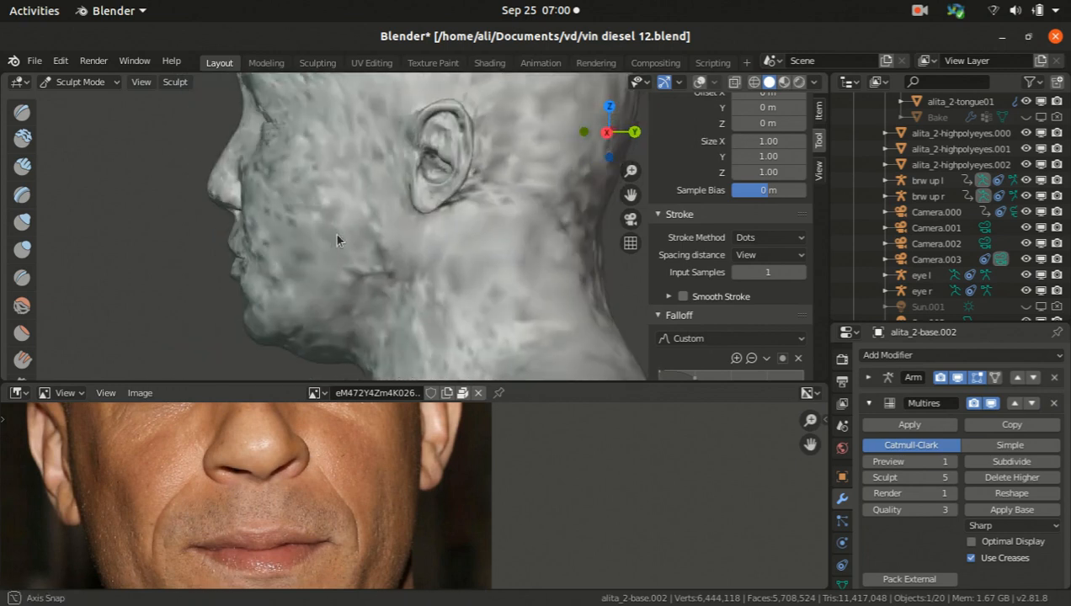
Examine the fine wrinkles at the outer eye corner and the skin detail beneath the eyes
{"action": "scroll", "coordinate": [337, 236], "scroll_direction": "down", "scroll_amount": 8}
{"action": "scroll", "coordinate": [389, 155], "scroll_direction": "up", "scroll_amount": 6}
{"action": "scroll", "coordinate": [245, 305], "scroll_direction": "up", "scroll_amount": 3}
{"action": "mouse_move", "coordinate": [244, 308]}
{"action": "middle_mouse_down"}
{"action": "mouse_move", "coordinate": [425, 317]}
{"action": "mouse_move", "coordinate": [380, 241]}
{"action": "mouse_move", "coordinate": [211, 236]}
{"action": "mouse_move", "coordinate": [297, 174]}
{"action": "mouse_move", "coordinate": [358, 248]}
{"action": "middle_mouse_up"}
{"action": "scroll", "coordinate": [361, 213], "scroll_direction": "up", "scroll_amount": 8}
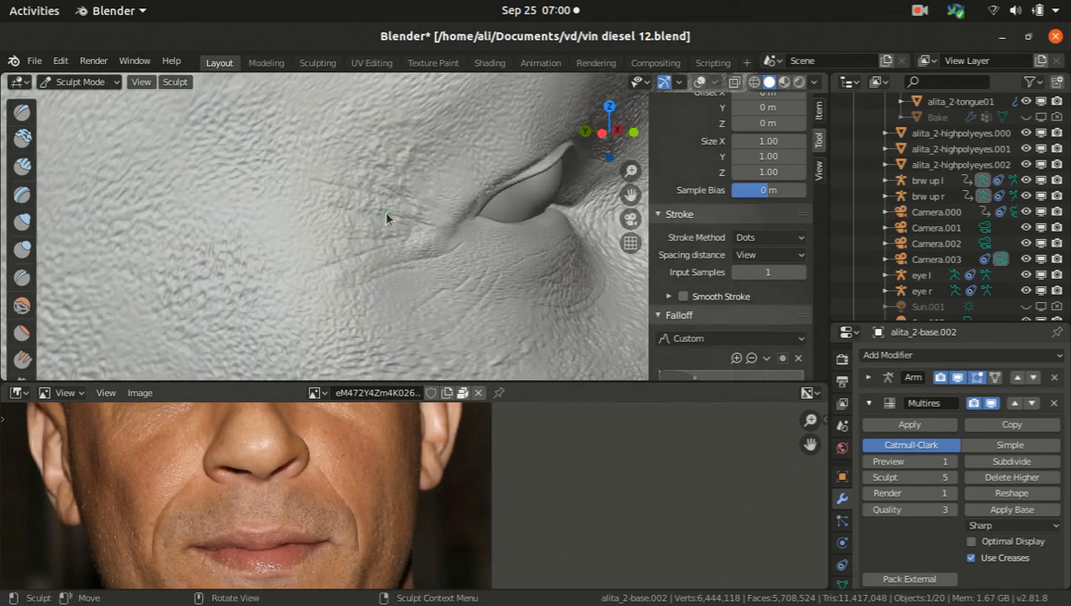
{"action": "scroll", "coordinate": [386, 217], "scroll_direction": "down", "scroll_amount": 5}
{"action": "mouse_move", "coordinate": [391, 280]}
{"action": "middle_mouse_down"}
{"action": "mouse_move", "coordinate": [294, 268]}
{"action": "mouse_move", "coordinate": [378, 258]}
{"action": "mouse_move", "coordinate": [410, 275]}
{"action": "middle_mouse_up"}
{"action": "scroll", "coordinate": [350, 253], "scroll_direction": "up", "scroll_amount": 3}
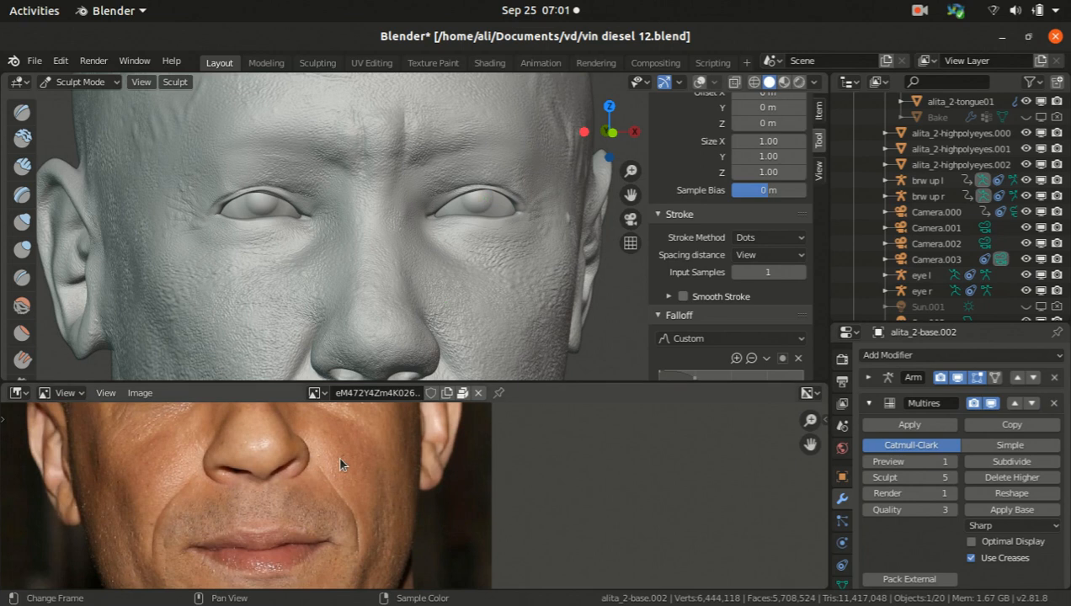
Show the full face in the reference photo and compare it with the sculpt from the front and side
{"action": "scroll", "coordinate": [347, 459], "scroll_direction": "down", "scroll_amount": 5}
{"action": "middle_click_drag", "start_coordinate": [352, 477], "coordinate": [361, 494]}
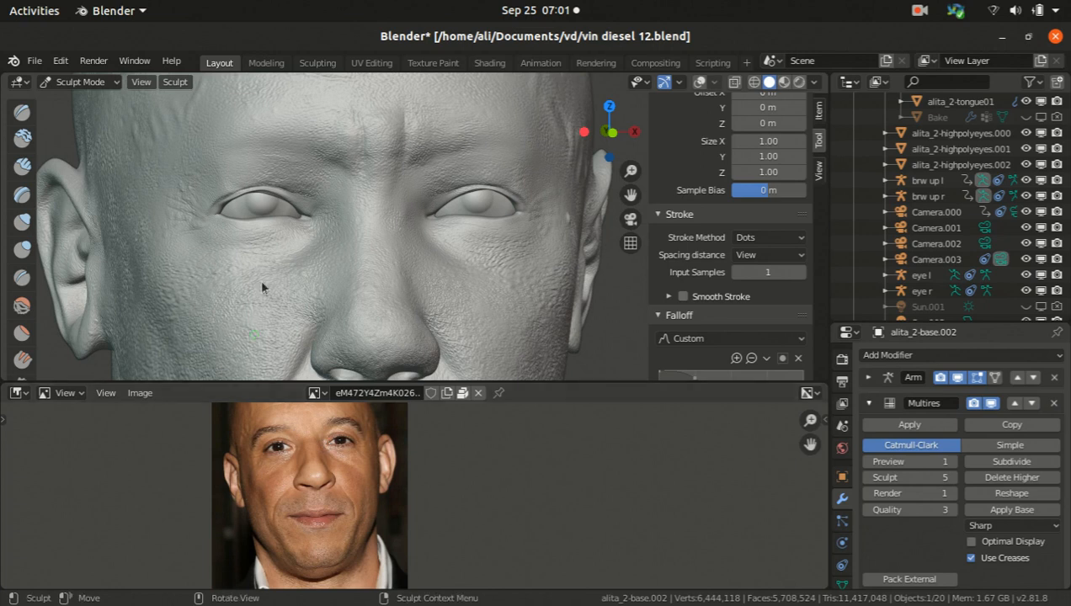
{"action": "scroll", "coordinate": [359, 148], "scroll_direction": "down", "scroll_amount": 1}
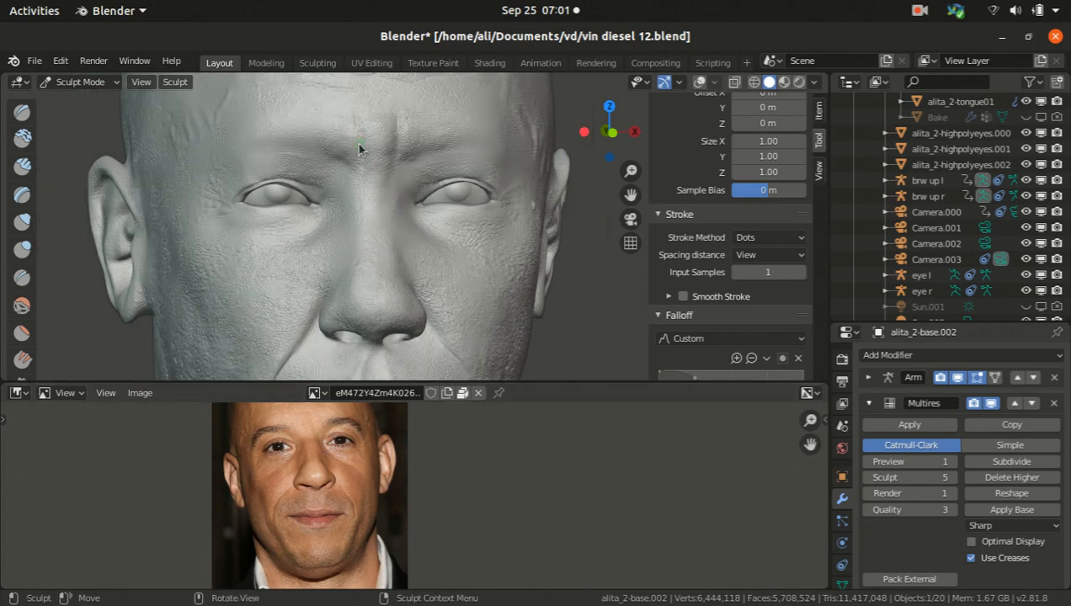
{"action": "scroll", "coordinate": [359, 144], "scroll_direction": "down", "scroll_amount": 3}
{"action": "middle_click_drag", "start_coordinate": [339, 219], "coordinate": [367, 221]}
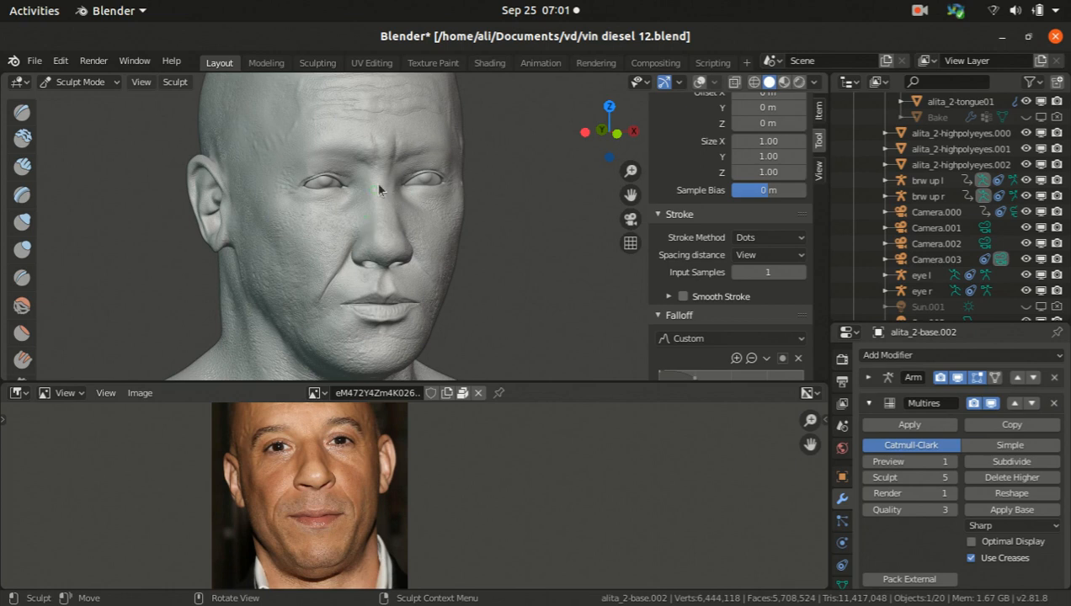
{"action": "middle_click_drag", "start_coordinate": [376, 182], "coordinate": [340, 139]}
{"action": "mouse_move", "coordinate": [341, 194]}
{"action": "middle_mouse_down"}
{"action": "mouse_move", "coordinate": [318, 124]}
{"action": "mouse_move", "coordinate": [448, 258]}
{"action": "mouse_move", "coordinate": [447, 216]}
{"action": "middle_mouse_up"}
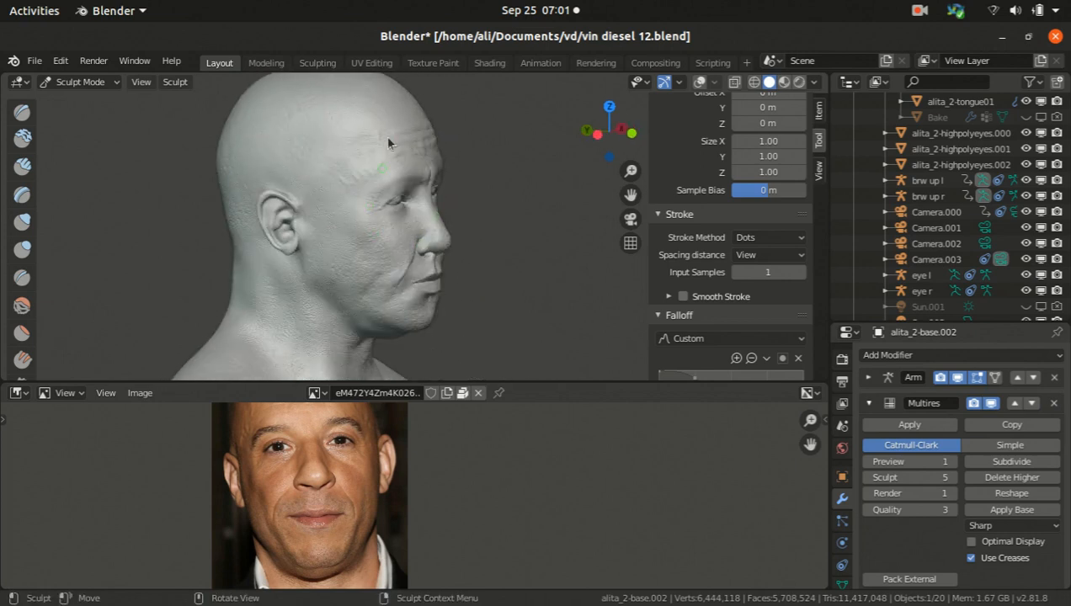
Examine the forehead wrinkles, temple veins and under-eye skin texture of the sculpt up close
{"action": "scroll", "coordinate": [404, 131], "scroll_direction": "up", "scroll_amount": 8}
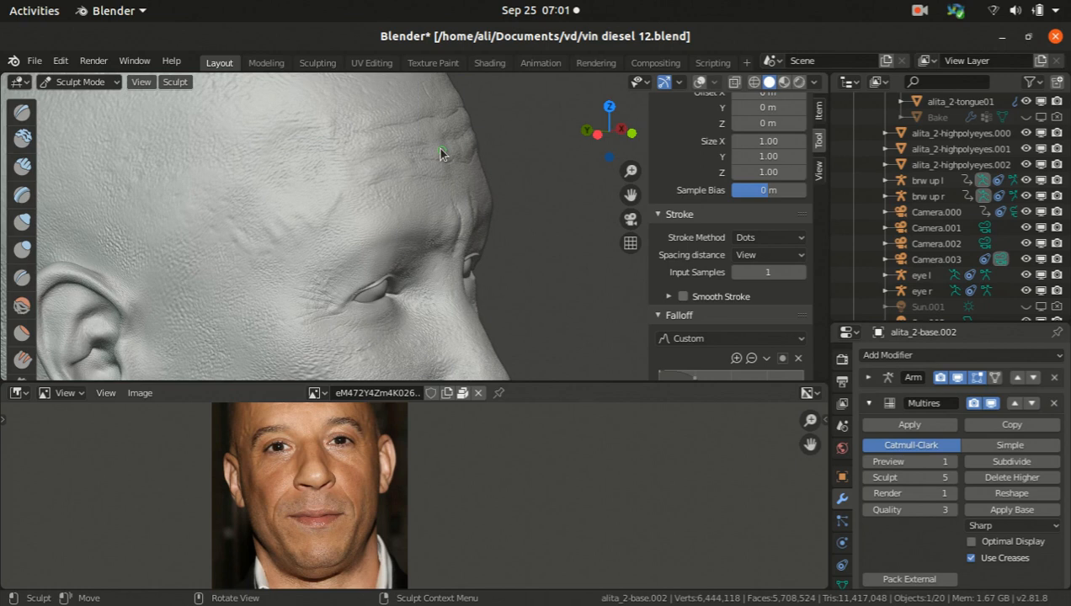
{"action": "scroll", "coordinate": [440, 153], "scroll_direction": "down", "scroll_amount": 4}
{"action": "scroll", "coordinate": [410, 299], "scroll_direction": "up", "scroll_amount": 3}
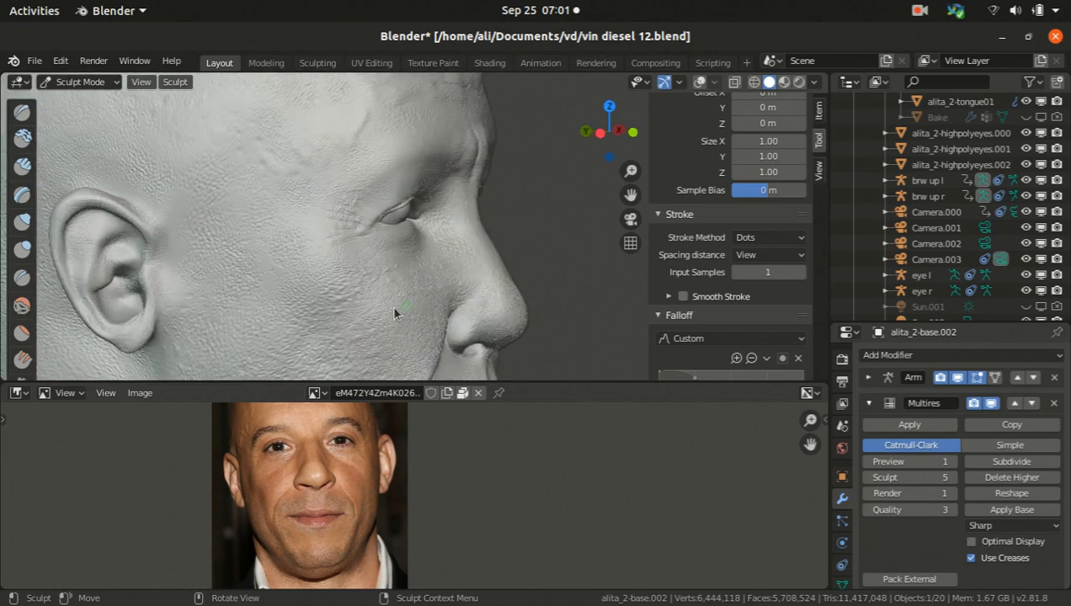
{"action": "scroll", "coordinate": [398, 303], "scroll_direction": "up", "scroll_amount": 2}
{"action": "middle_click_drag", "start_coordinate": [169, 179], "coordinate": [326, 241]}
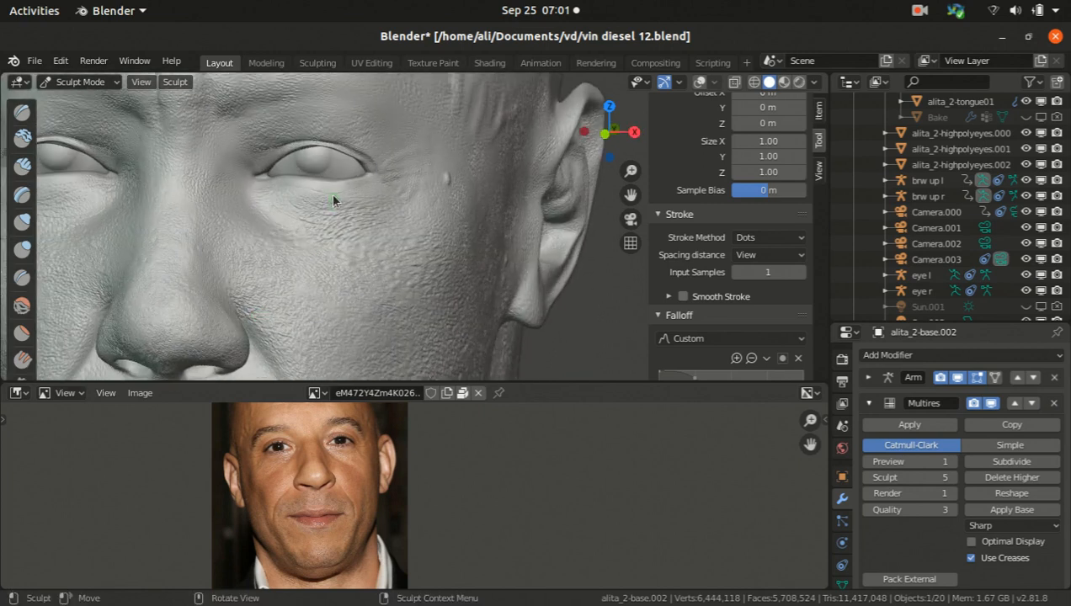
{"action": "scroll", "coordinate": [331, 207], "scroll_direction": "down", "scroll_amount": 5}
Inspect the finished head sculpt once more from the front, three-quarter and both profile views
{"action": "middle_click_drag", "start_coordinate": [330, 219], "coordinate": [238, 303]}
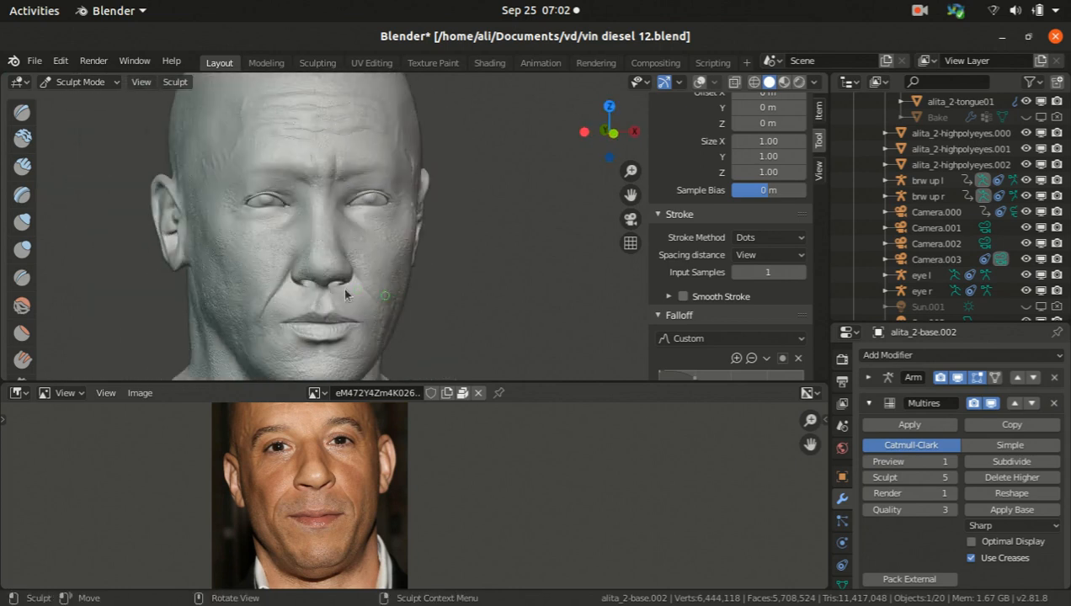
{"action": "middle_click_drag", "start_coordinate": [342, 287], "coordinate": [318, 282]}
{"action": "middle_click_drag", "start_coordinate": [372, 325], "coordinate": [367, 261]}
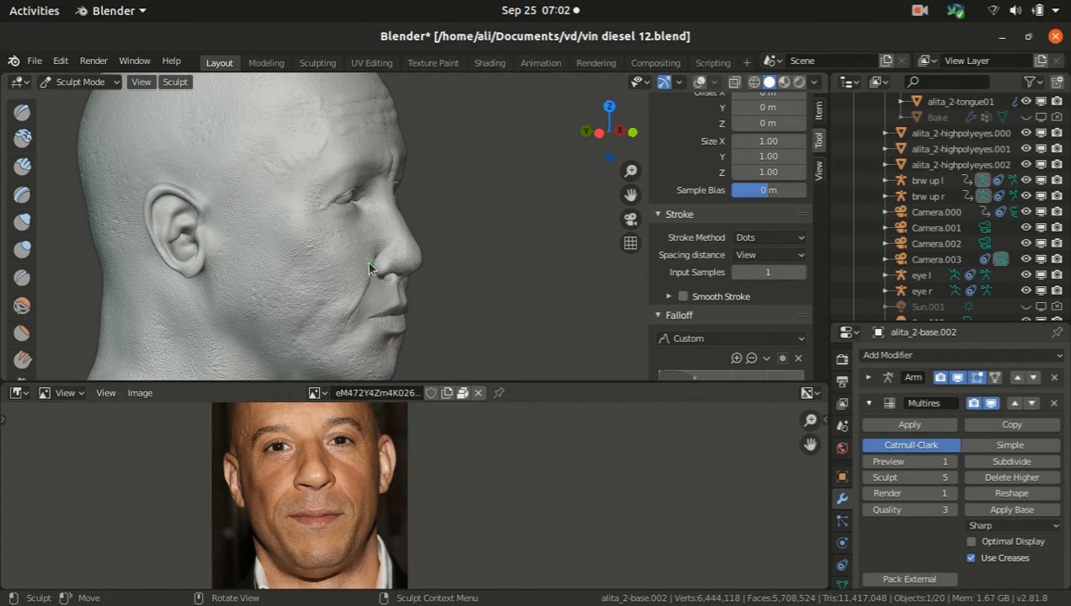
{"action": "key", "text": "KP_1"}
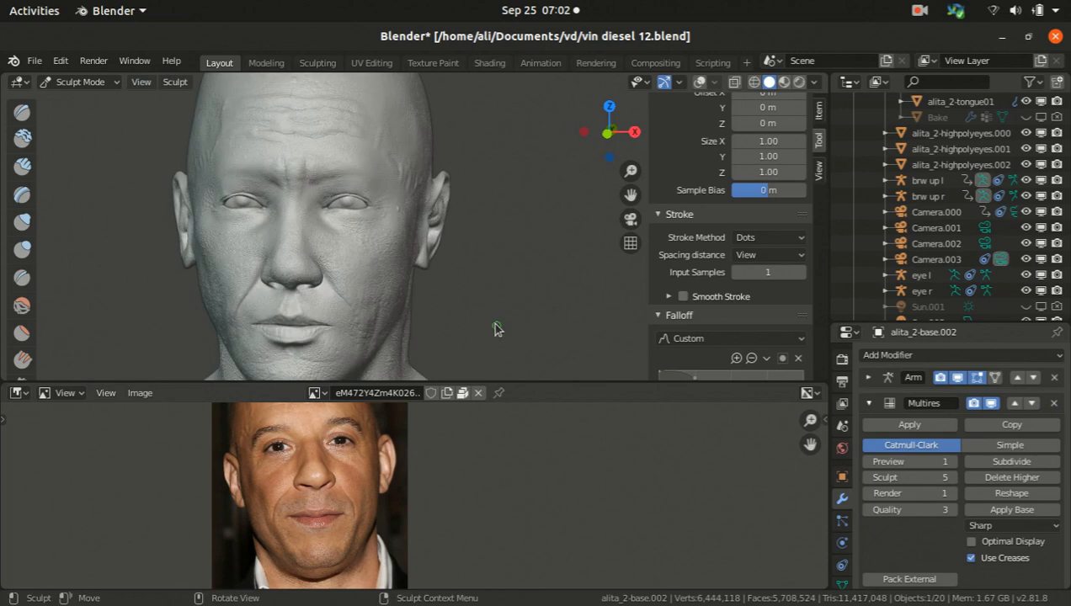
{"action": "mouse_move", "coordinate": [438, 330]}
{"action": "middle_mouse_down"}
{"action": "mouse_move", "coordinate": [409, 323]}
{"action": "mouse_move", "coordinate": [388, 282]}
{"action": "mouse_move", "coordinate": [392, 322]}
{"action": "mouse_move", "coordinate": [287, 239]}
{"action": "mouse_move", "coordinate": [298, 304]}
{"action": "mouse_move", "coordinate": [324, 223]}
{"action": "mouse_move", "coordinate": [267, 264]}
{"action": "mouse_move", "coordinate": [421, 300]}
{"action": "mouse_move", "coordinate": [227, 311]}
{"action": "mouse_move", "coordinate": [399, 327]}
{"action": "mouse_move", "coordinate": [421, 306]}
{"action": "mouse_move", "coordinate": [380, 305]}
{"action": "mouse_move", "coordinate": [328, 266]}
{"action": "mouse_move", "coordinate": [355, 279]}
{"action": "mouse_move", "coordinate": [232, 281]}
{"action": "middle_mouse_up"}
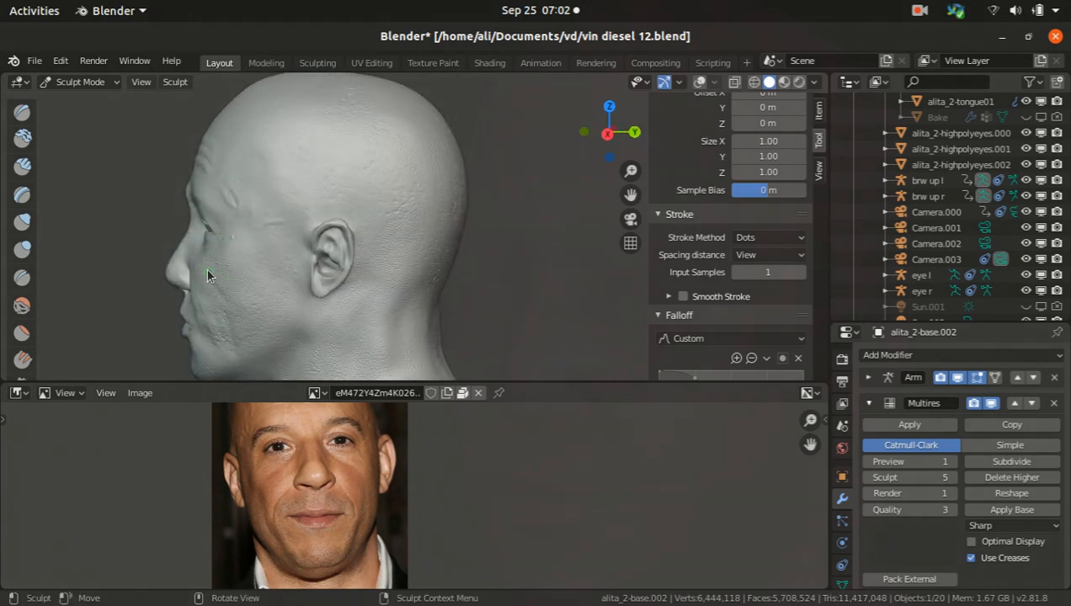
{"action": "mouse_move", "coordinate": [201, 266]}
{"action": "middle_mouse_down"}
{"action": "mouse_move", "coordinate": [313, 291]}
{"action": "mouse_move", "coordinate": [300, 302]}
{"action": "mouse_move", "coordinate": [276, 298]}
{"action": "middle_mouse_up"}
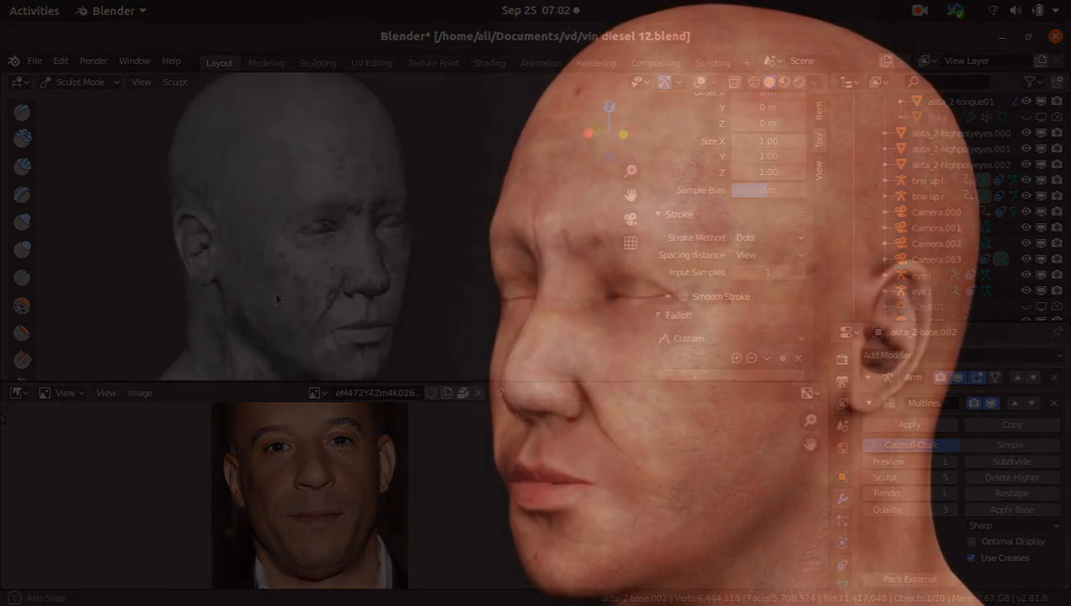